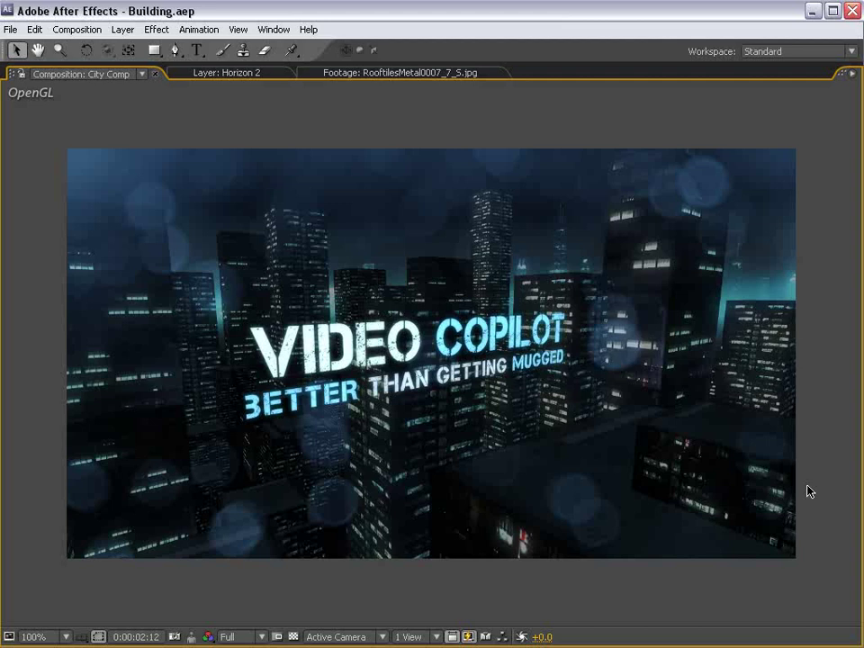
# Examine the City Comp animation at full size and the window details in the BuildingsHighRise0027_1_M composition
pyautogui.press('k')
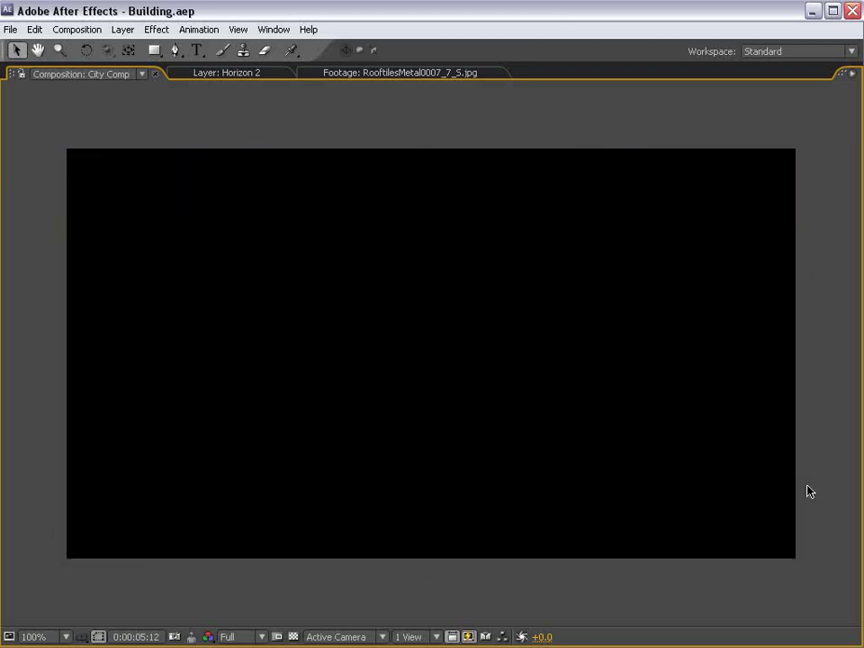
pyautogui.press('j')
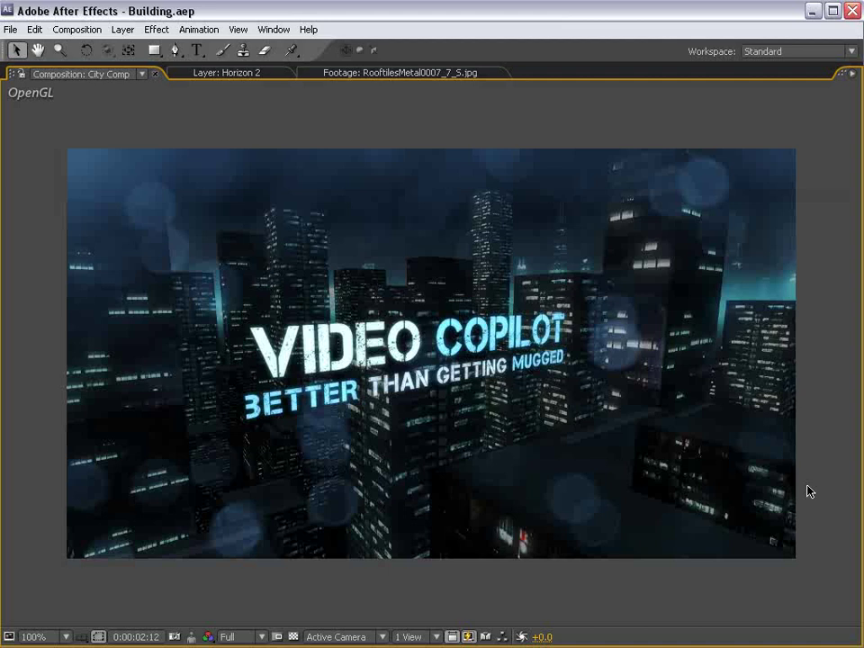
pyautogui.press('`')
pyautogui.moveTo(519, 483); pyautogui.dragTo(592, 490)
pyautogui.scroll(2, 376, 183)
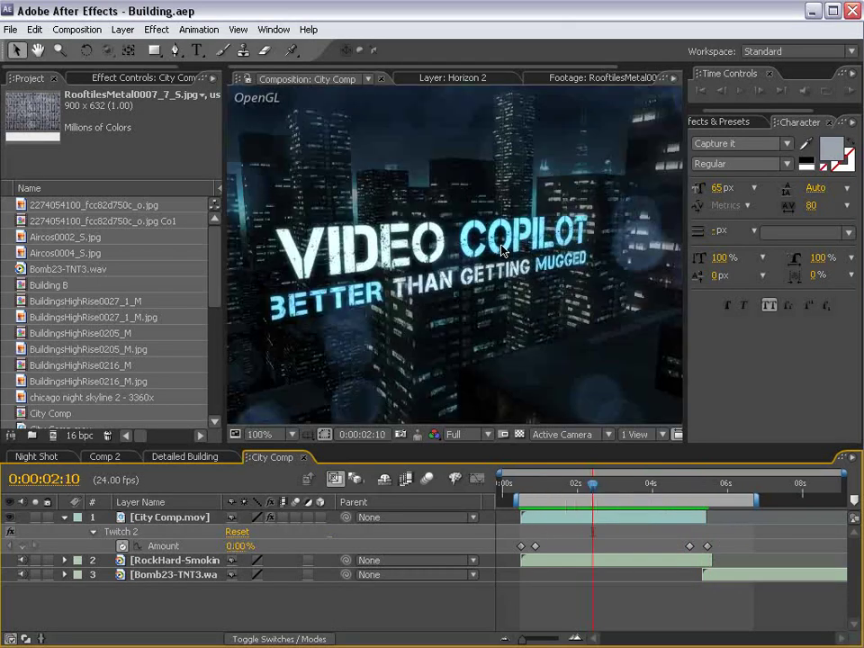
pyautogui.press('`')
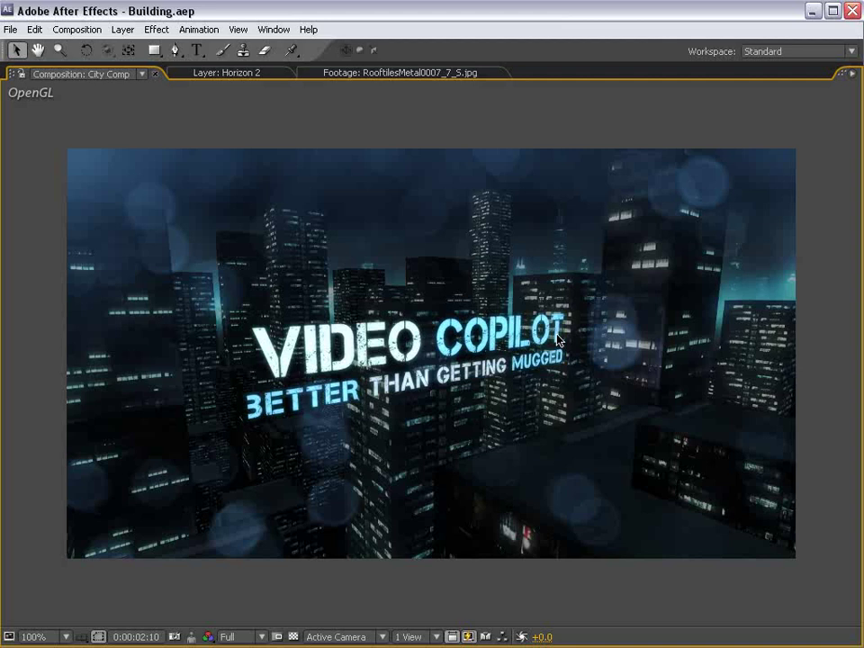
pyautogui.press('`')
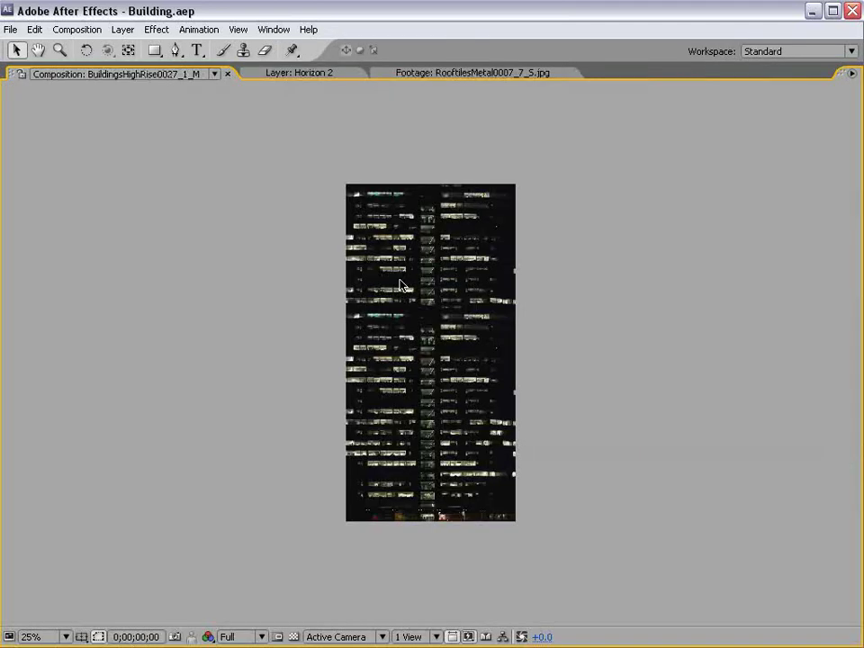
pyautogui.scroll(1, 414, 306)
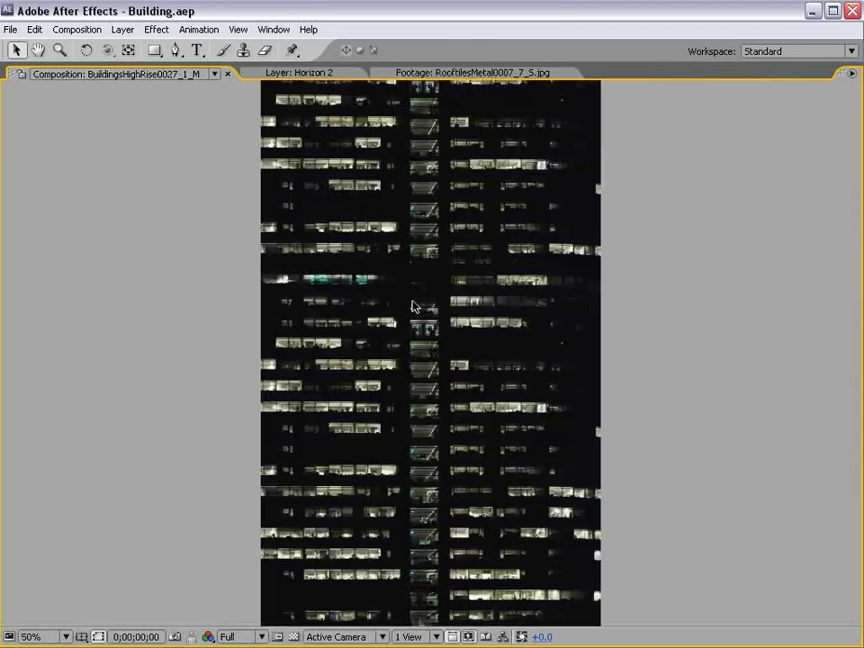
pyautogui.scroll(-1, 414, 306)
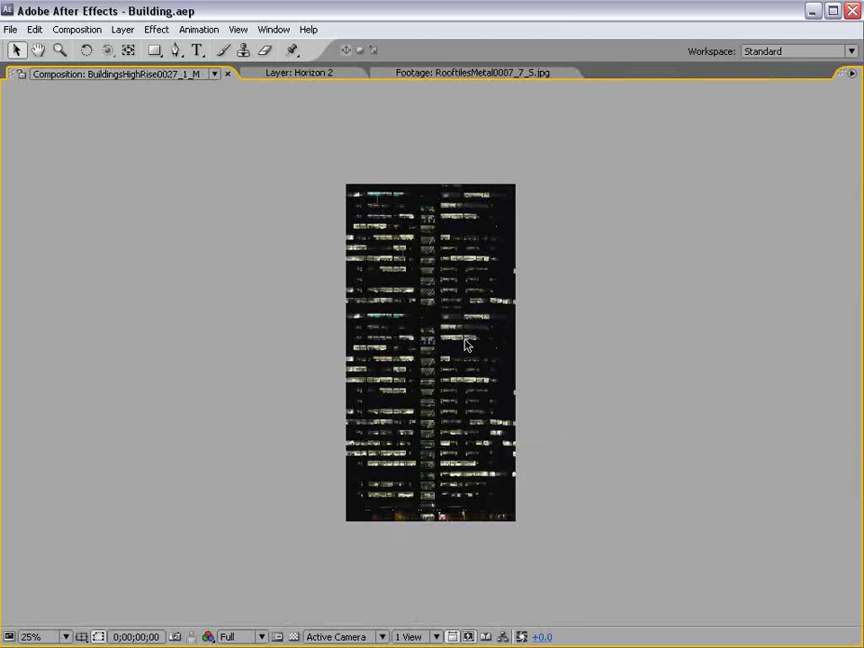
pyautogui.scroll(1, 402, 485)
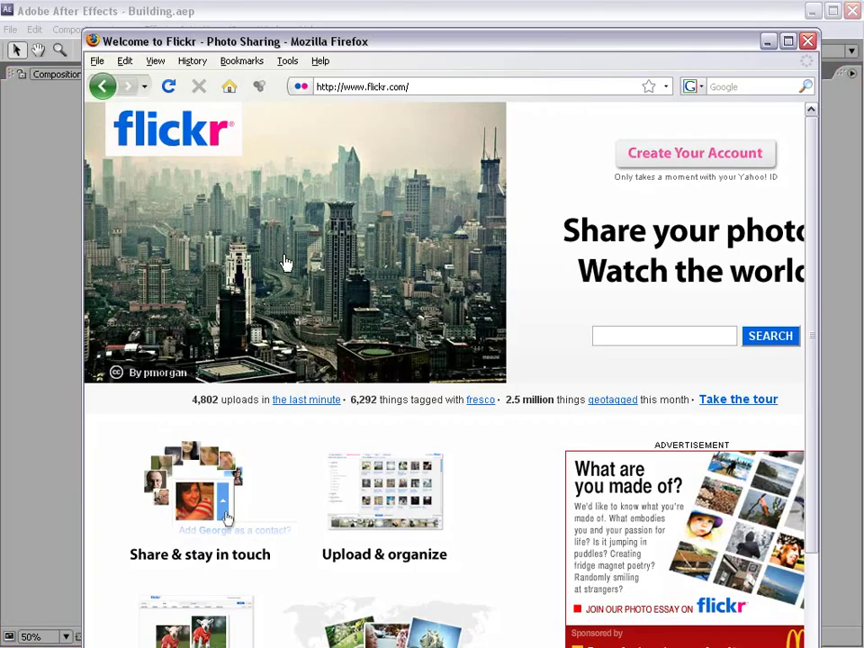
# Switch to Firefox and search Flickr's photos for "city night building"
pyautogui.click(612, 330)
pyautogui.write('city night building')
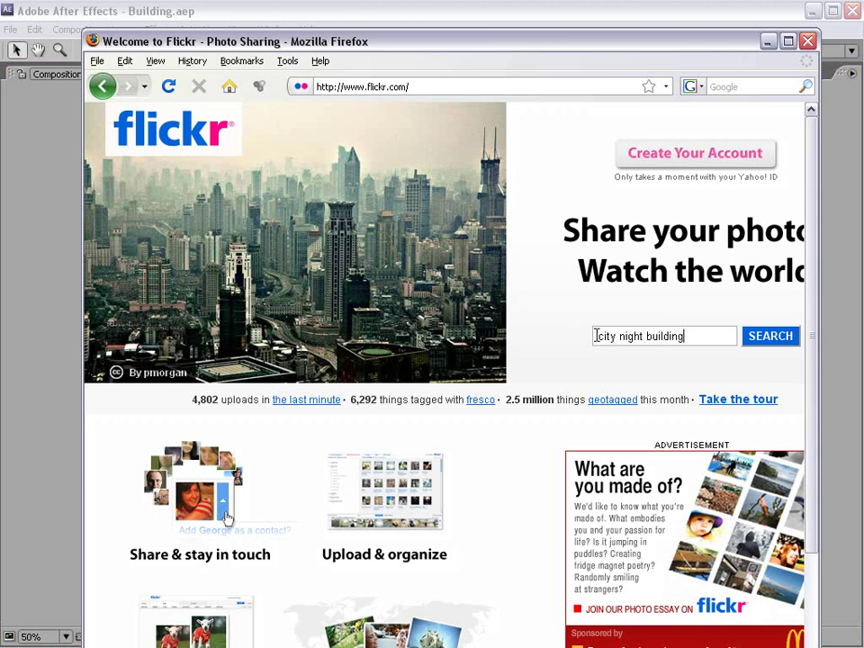
pyautogui.click(756, 338)
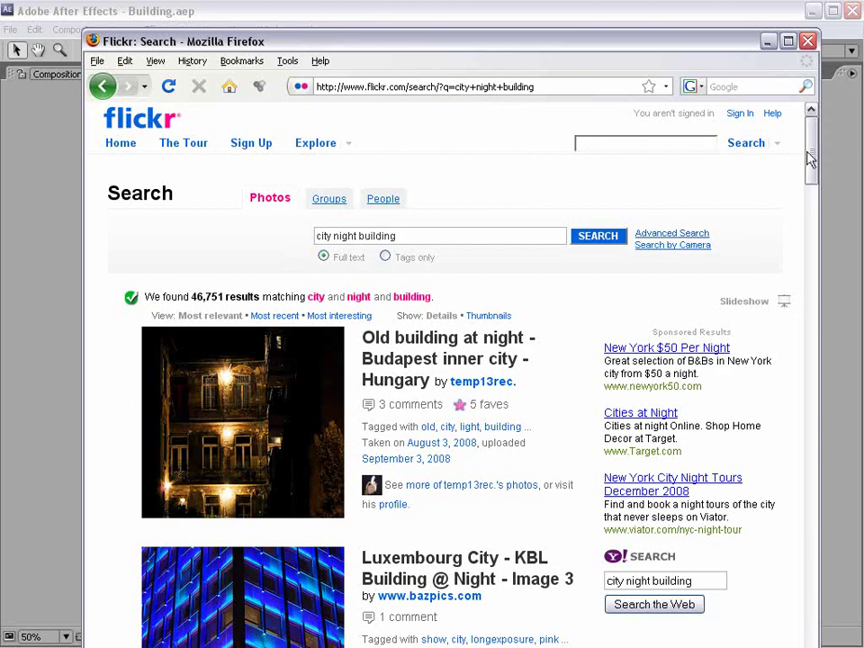
pyautogui.moveTo(809, 159)
pyautogui.mouseDown()
pyautogui.moveTo(812, 291)
pyautogui.moveTo(826, 177)
pyautogui.moveTo(814, 158)
pyautogui.mouseUp()
# Refine the search to Creative Commons content that may be used commercially and modified, adapted, or built upon, and browse the photos
pyautogui.click(667, 236)
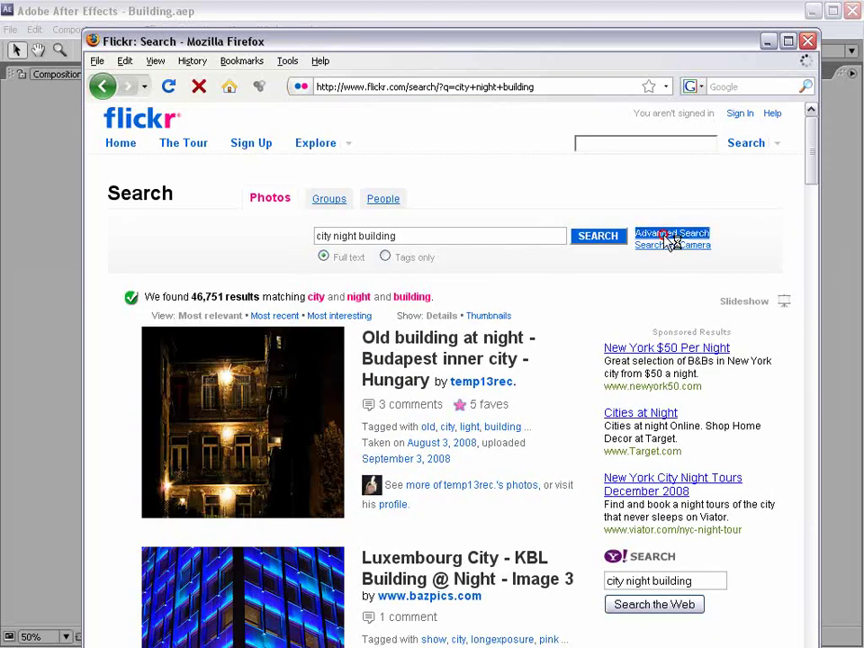
pyautogui.moveTo(811, 168); pyautogui.dragTo(810, 315)
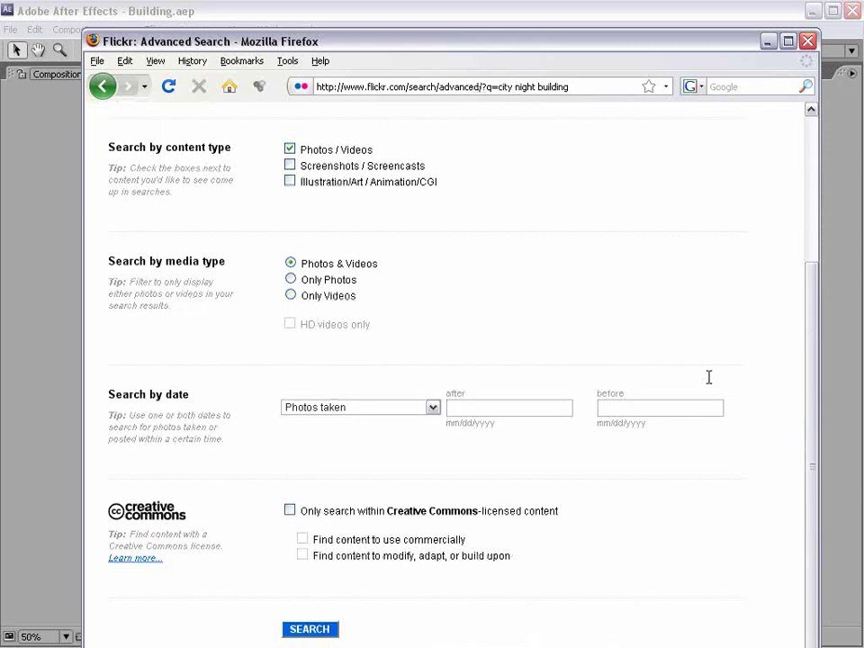
pyautogui.click(290, 512)
pyautogui.click(303, 539)
pyautogui.click(305, 558)
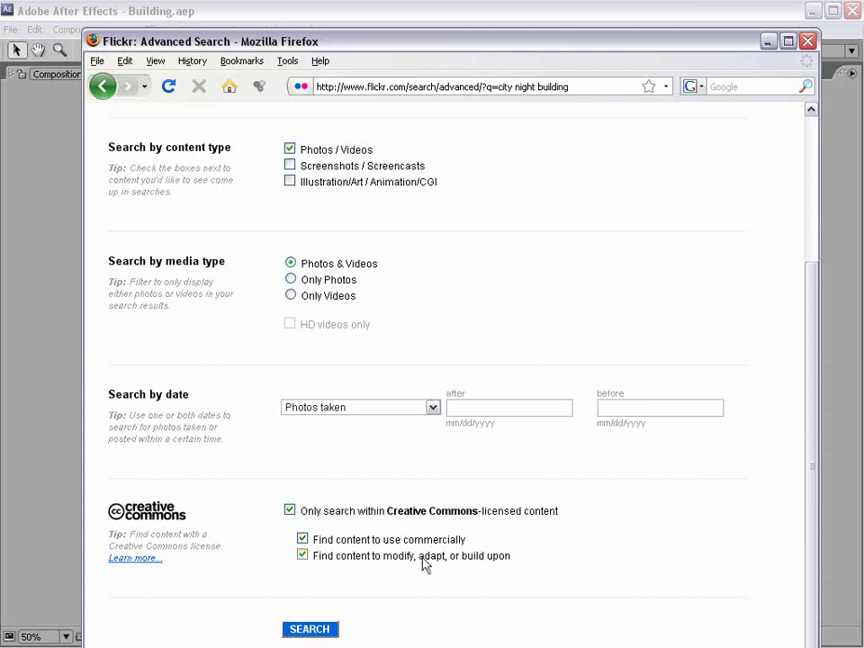
pyautogui.click(313, 630)
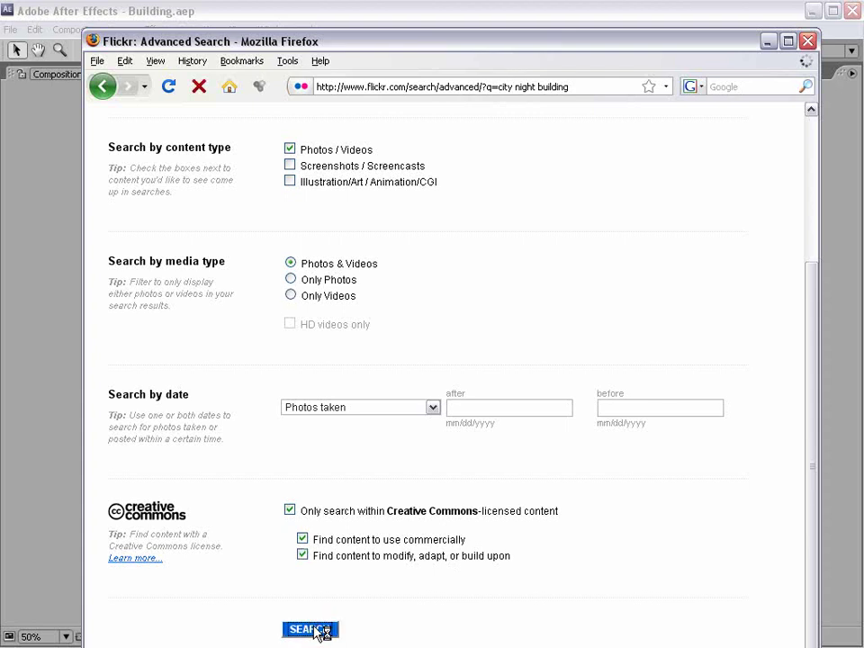
pyautogui.moveTo(815, 166); pyautogui.dragTo(800, 441)
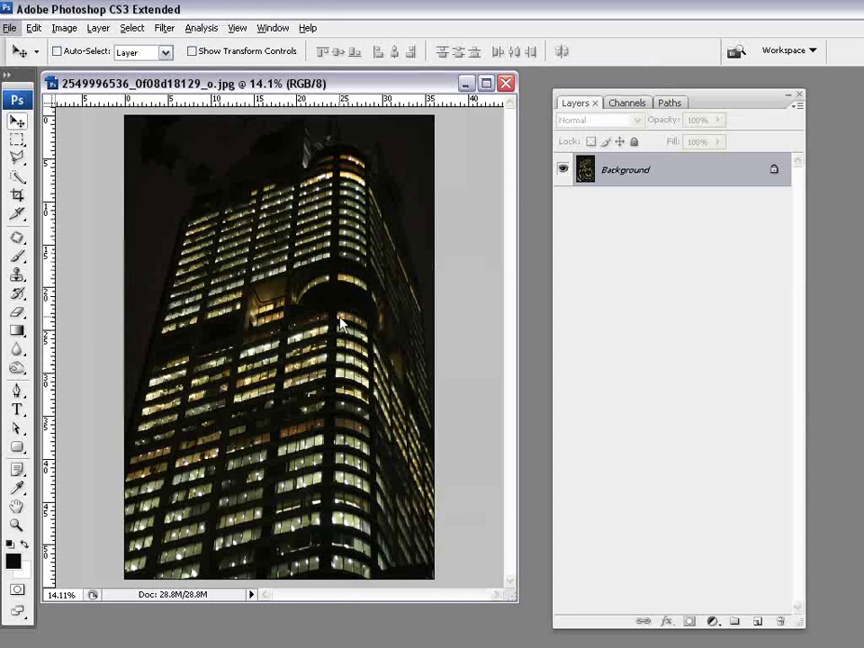
pyautogui.hotkey('ctrl', '-')
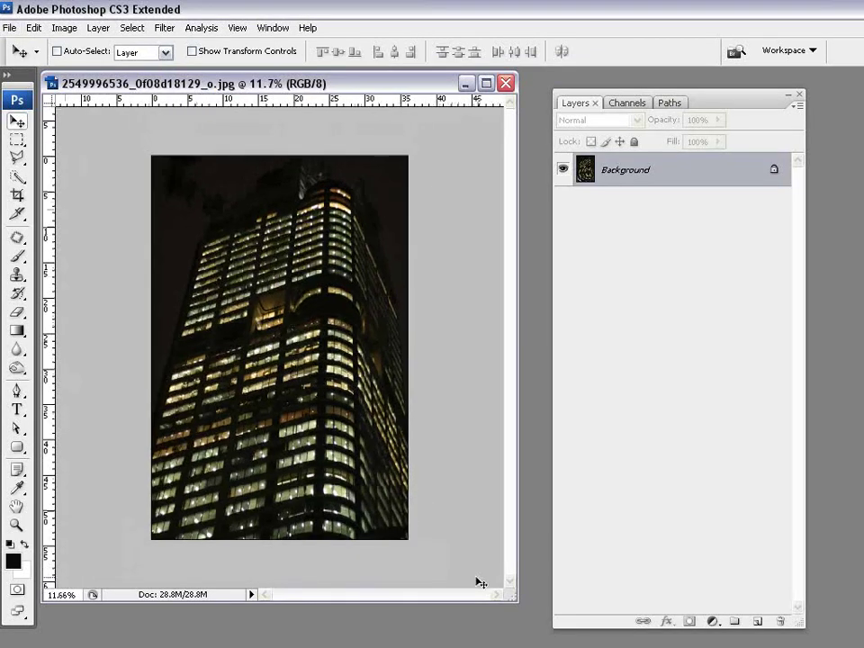
pyautogui.moveTo(513, 599); pyautogui.dragTo(616, 647)
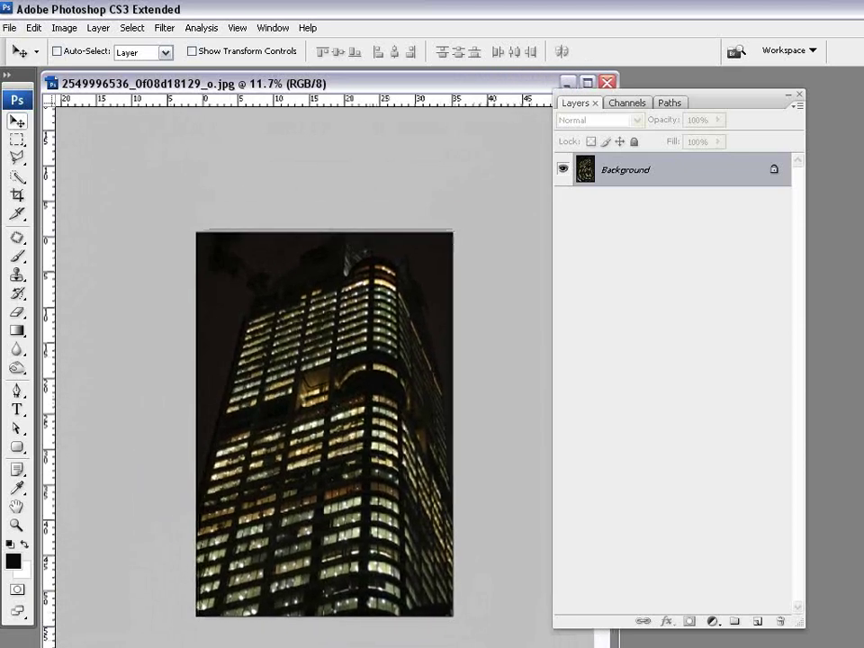
pyautogui.moveTo(710, 106); pyautogui.dragTo(770, 101)
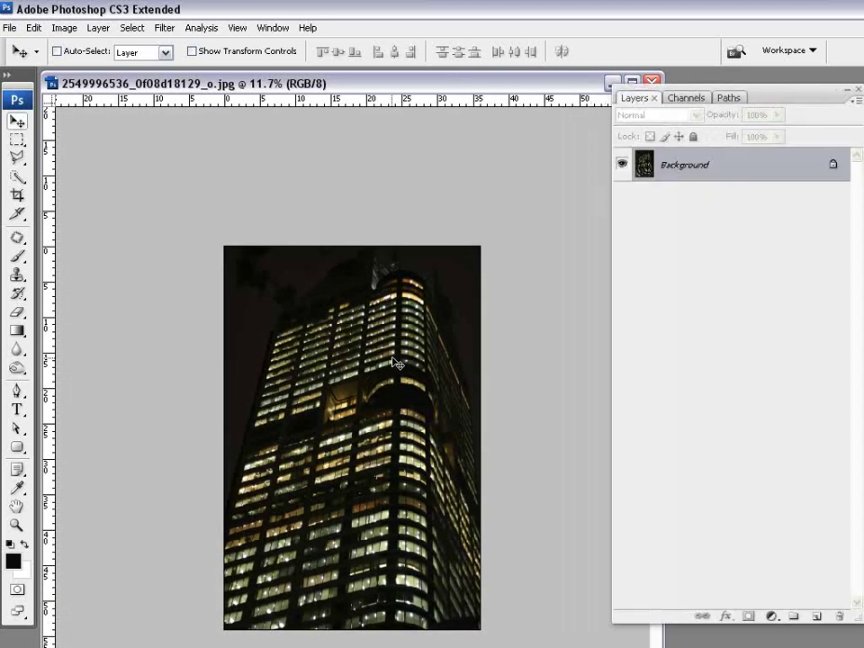
pyautogui.scroll(2, 396, 363)
pyautogui.scroll(-1, 396, 363)
pyautogui.scroll(1, 396, 363)
pyautogui.moveTo(785, 90); pyautogui.dragTo(757, 97)
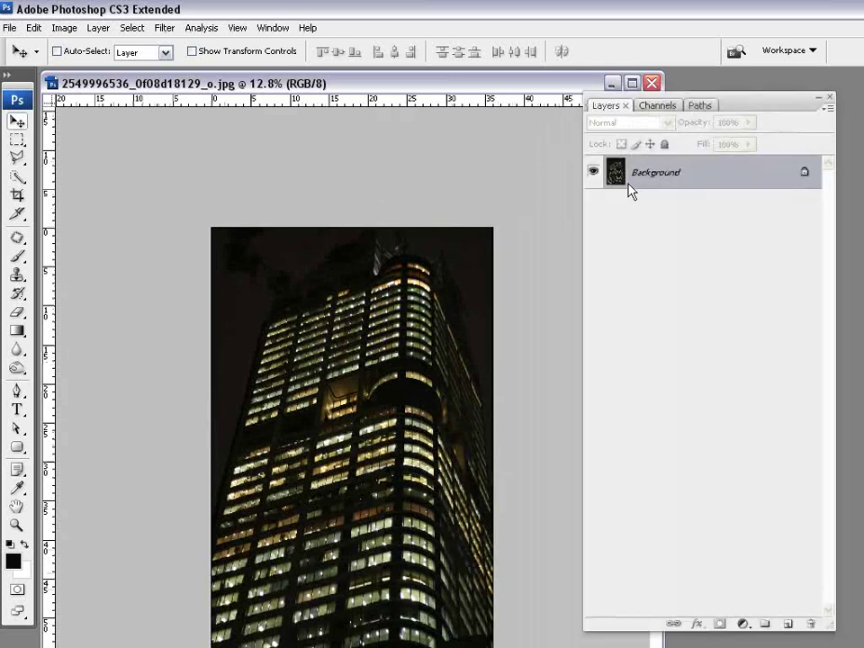
# Convert the locked Background into an editable layer with the default settings, then test moving it and undo the move
pyautogui.doubleClick(714, 176)
pyautogui.moveTo(724, 385); pyautogui.dragTo(483, 305)
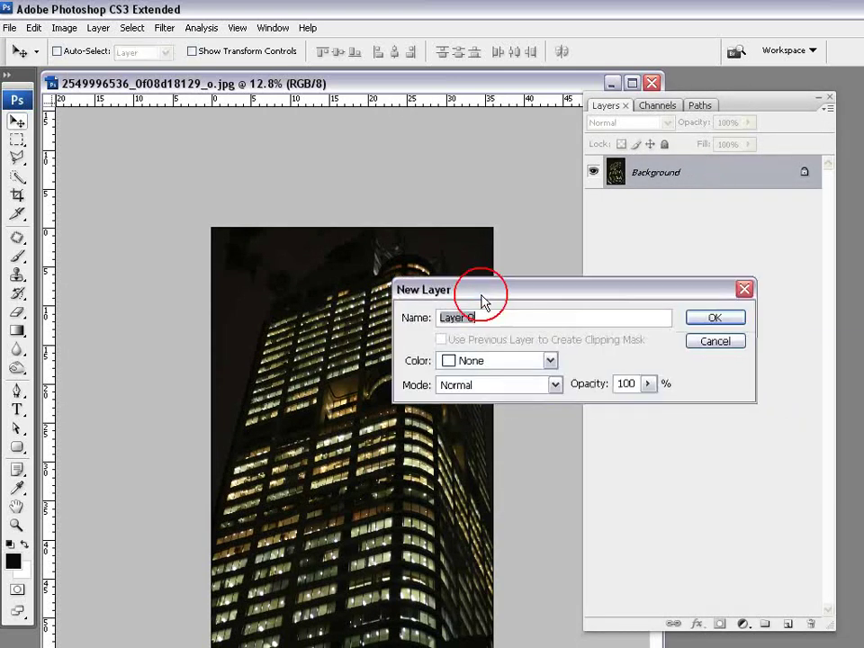
pyautogui.click(716, 318)
pyautogui.moveTo(347, 374); pyautogui.dragTo(383, 393)
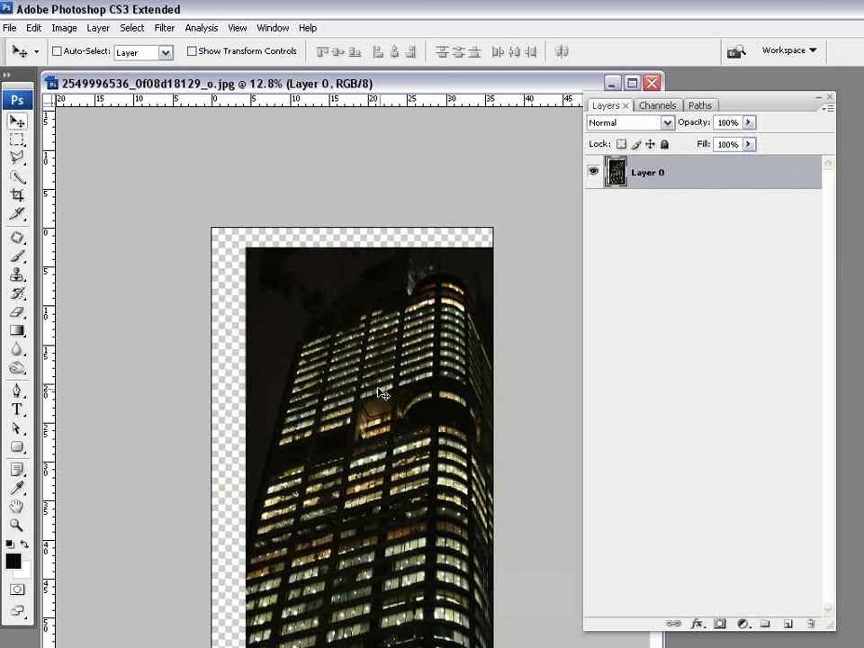
pyautogui.hotkey('ctrl', 'z')
# Distort the building layer by pulling its upper-left corner far outward and its lower-left corner slightly inward to straighten the facade
pyautogui.click(34, 30)
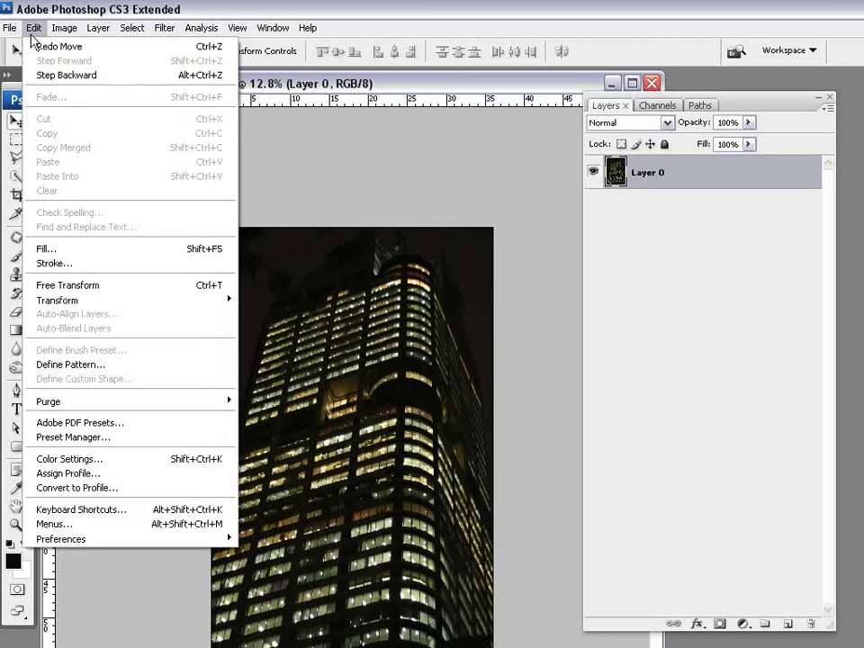
pyautogui.moveTo(58, 303)
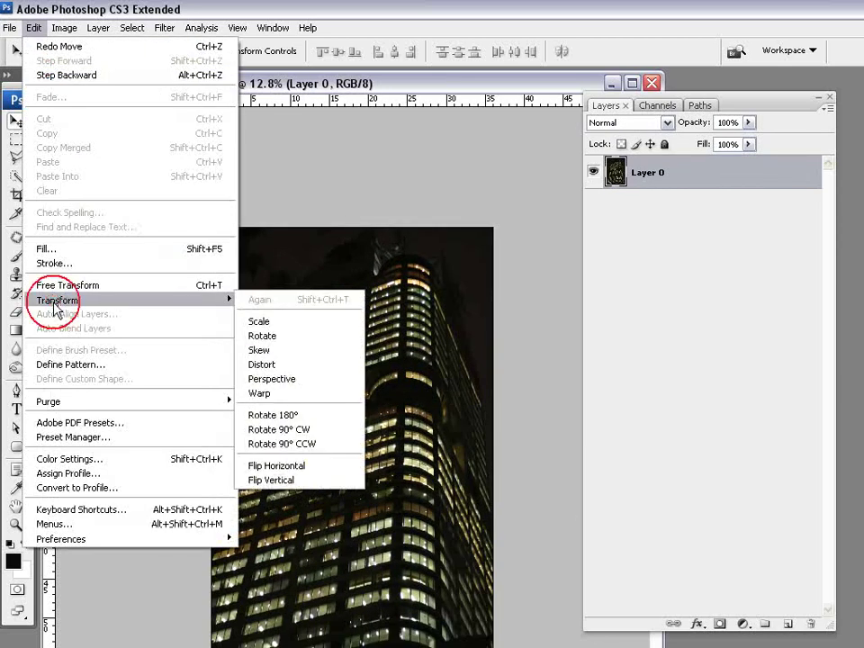
pyautogui.click(282, 366)
pyautogui.hotkey('ctrl', '0')
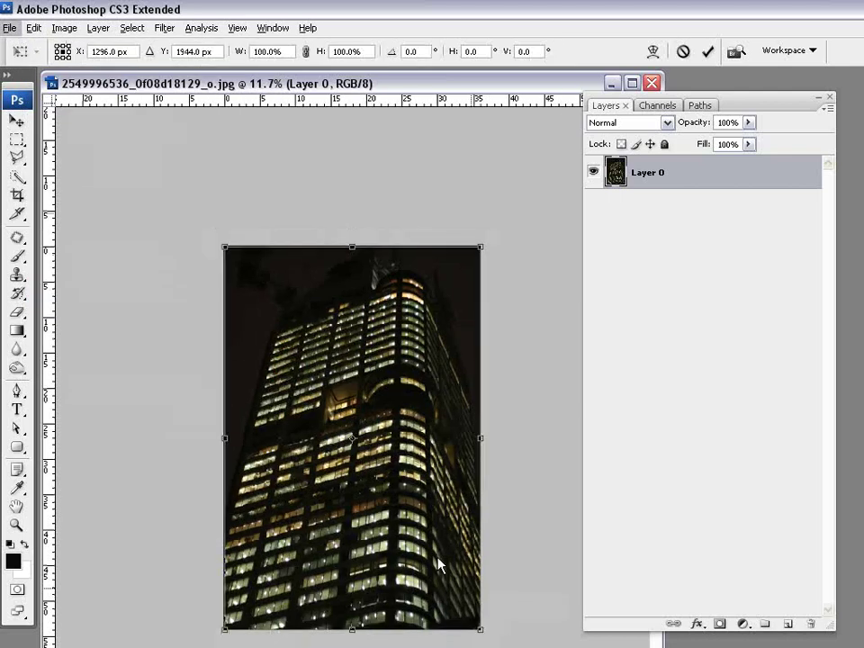
pyautogui.moveTo(226, 255); pyautogui.dragTo(105, 56)
pyautogui.hotkey('ctrl', '0')
pyautogui.moveTo(237, 616); pyautogui.dragTo(255, 614)
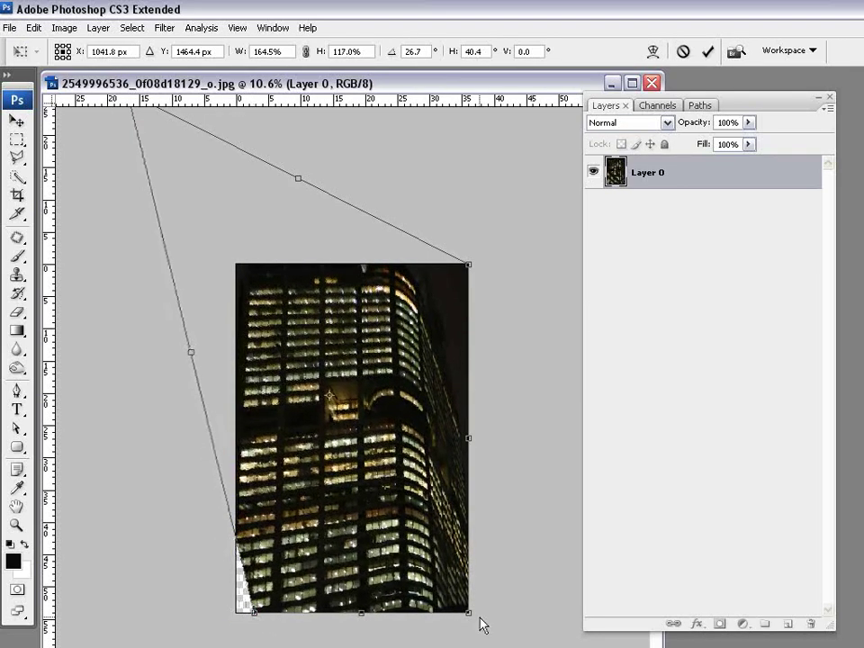
# Stretch the distortion's upper-right corner slightly outward and its lower-right corner downward to level the window rows
pyautogui.moveTo(469, 267); pyautogui.dragTo(491, 298)
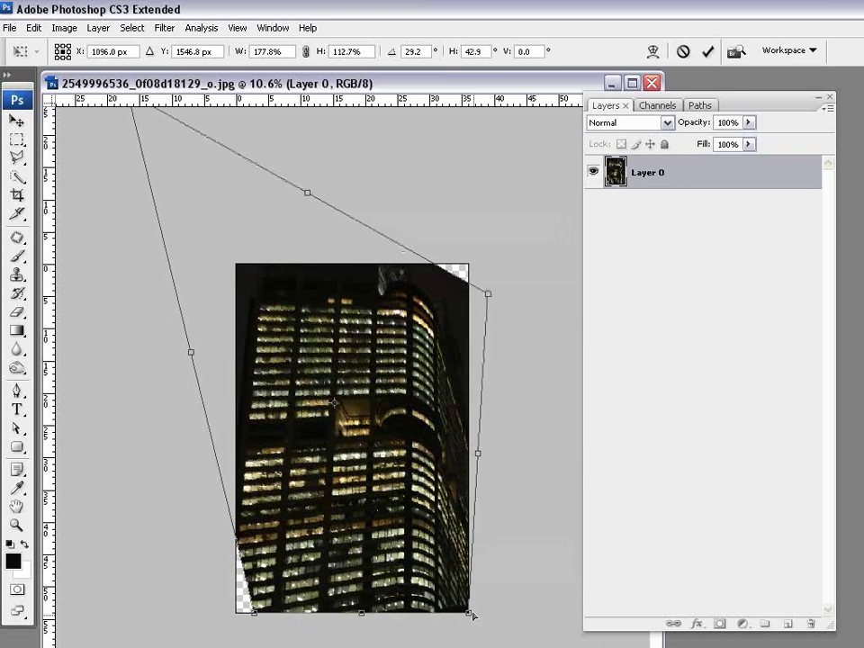
pyautogui.moveTo(474, 619); pyautogui.dragTo(472, 644)
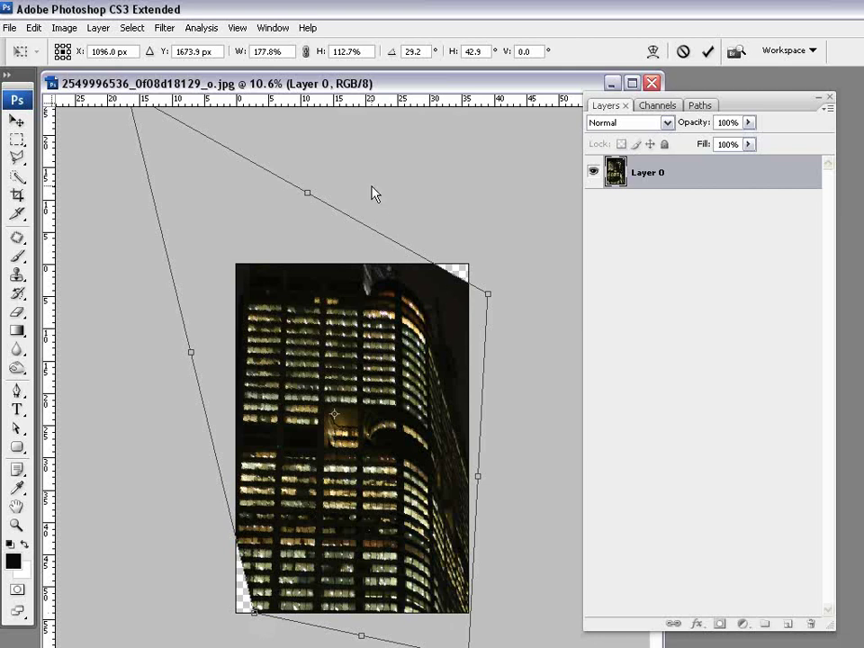
pyautogui.moveTo(488, 294); pyautogui.dragTo(488, 265)
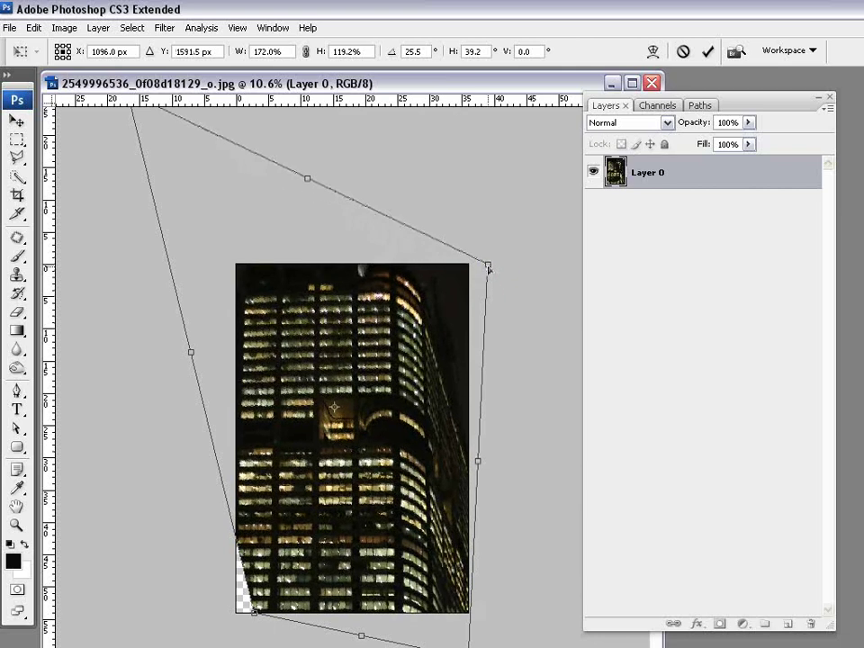
# Place a horizontal and a vertical guide across the facade and fine-tune the two upper distortion corners to align the windows with them
pyautogui.moveTo(363, 105); pyautogui.dragTo(349, 293)
pyautogui.moveTo(488, 265); pyautogui.dragTo(507, 264)
pyautogui.moveTo(48, 287)
pyautogui.mouseDown()
pyautogui.moveTo(353, 308)
pyautogui.moveTo(405, 369)
pyautogui.mouseUp()
pyautogui.click(508, 265)
pyautogui.moveTo(508, 266); pyautogui.dragTo(504, 266)
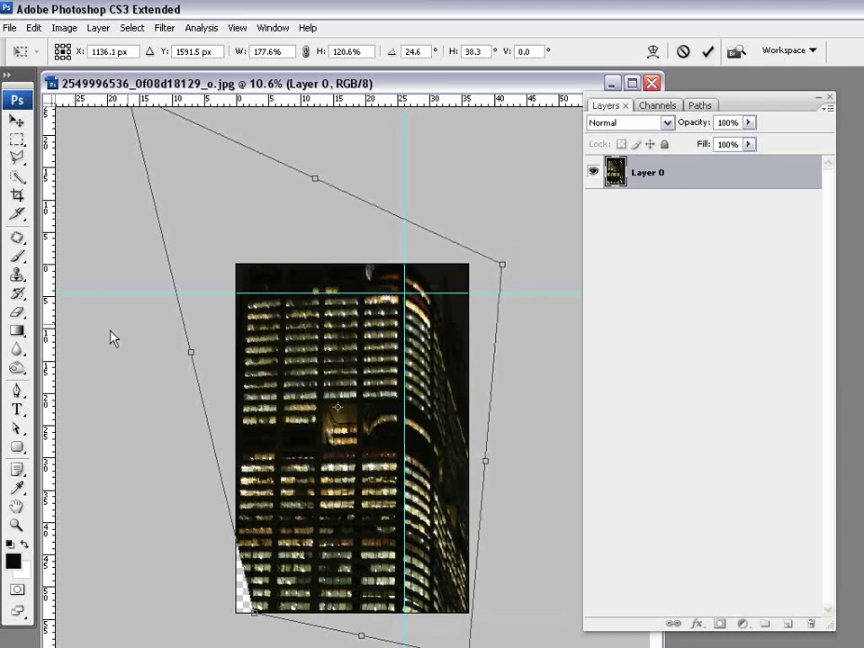
pyautogui.scroll(-1, 145, 186)
pyautogui.moveTo(148, 126); pyautogui.dragTo(132, 105)
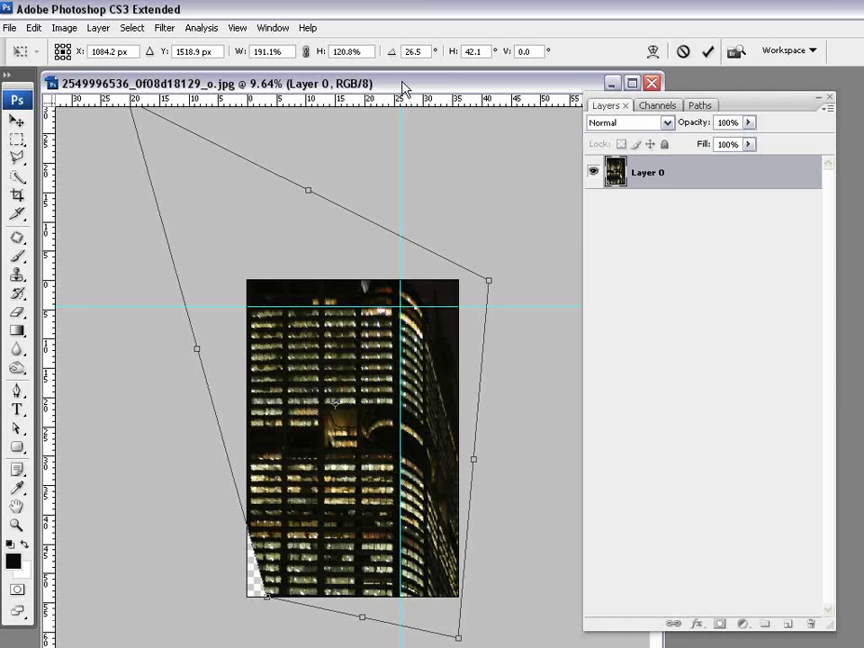
# Apply the distortion to the building layer and remove both guides
pyautogui.click(707, 54)
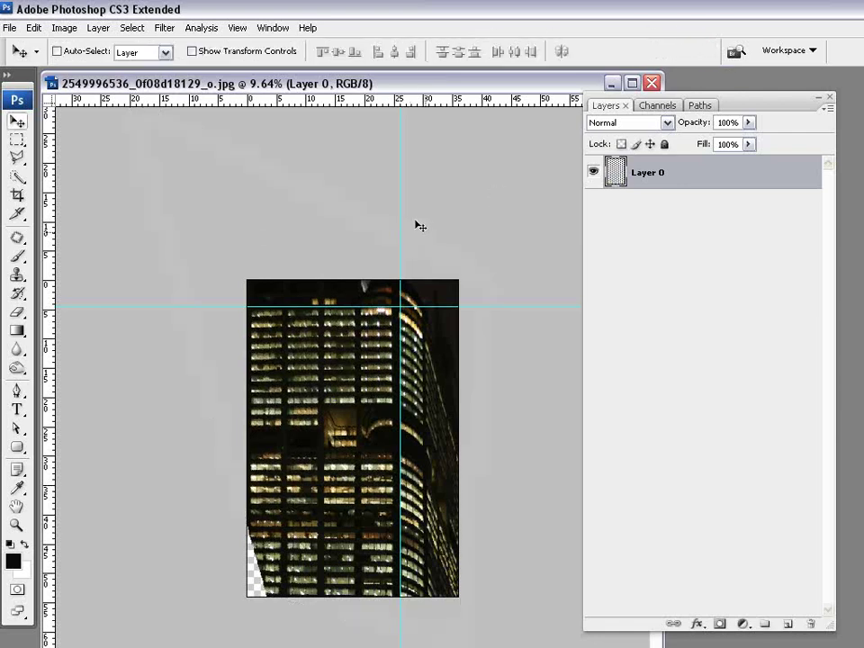
pyautogui.moveTo(399, 258); pyautogui.dragTo(45, 270)
pyautogui.moveTo(224, 306); pyautogui.dragTo(207, 13)
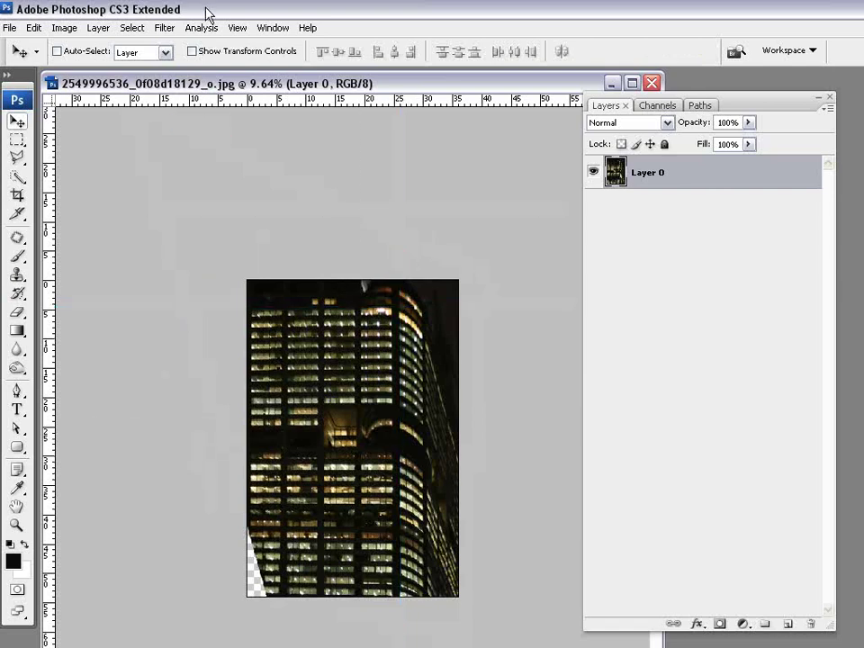
# Crop the image to the flat four-column facade, cutting off the curved corner and the dark strip above the windows
pyautogui.press('z')
pyautogui.click(298, 403)
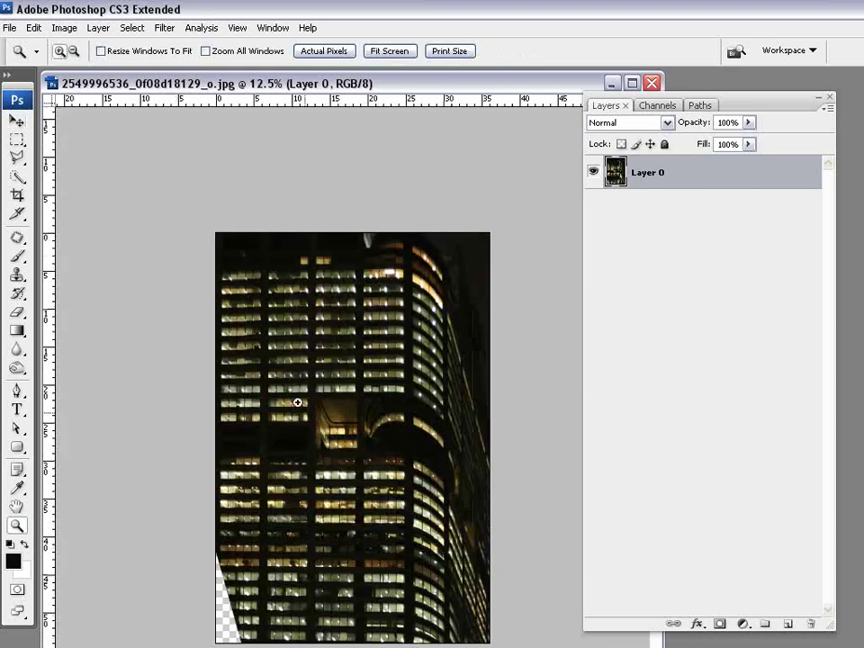
pyautogui.click(298, 402)
pyautogui.keyDown('alt'); pyautogui.click(282, 405); pyautogui.keyUp('alt')
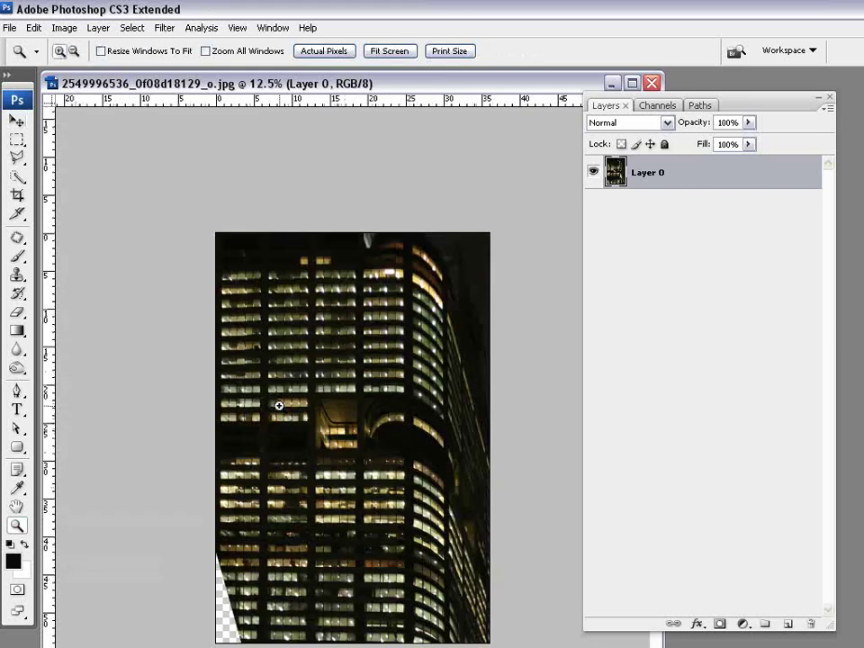
pyautogui.click(16, 195)
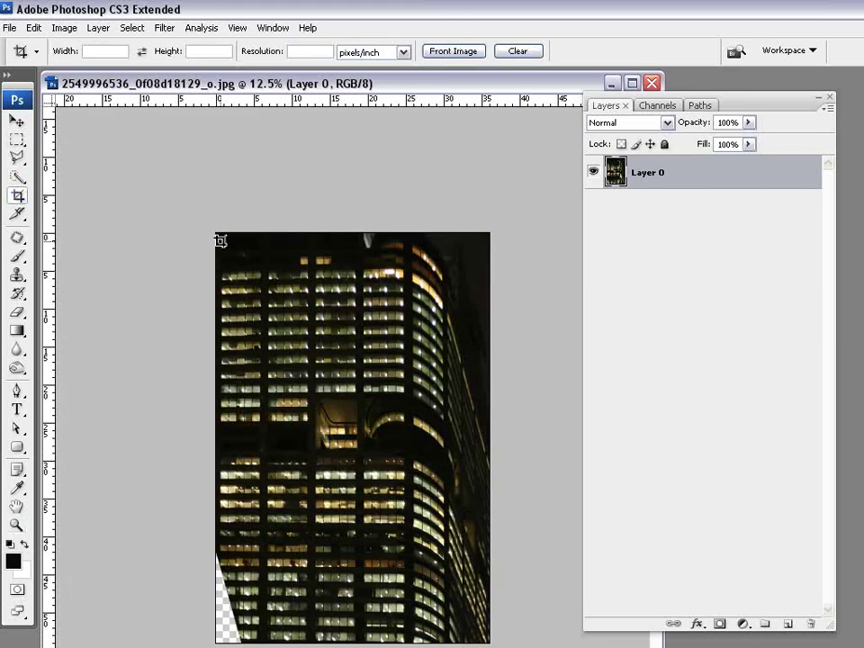
pyautogui.moveTo(217, 269); pyautogui.dragTo(411, 647)
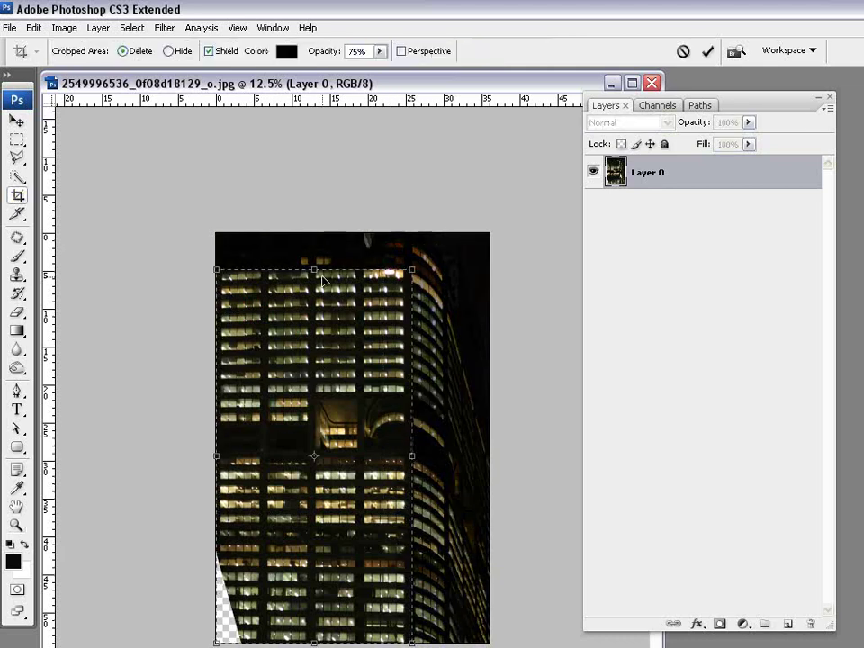
pyautogui.moveTo(313, 269); pyautogui.dragTo(313, 252)
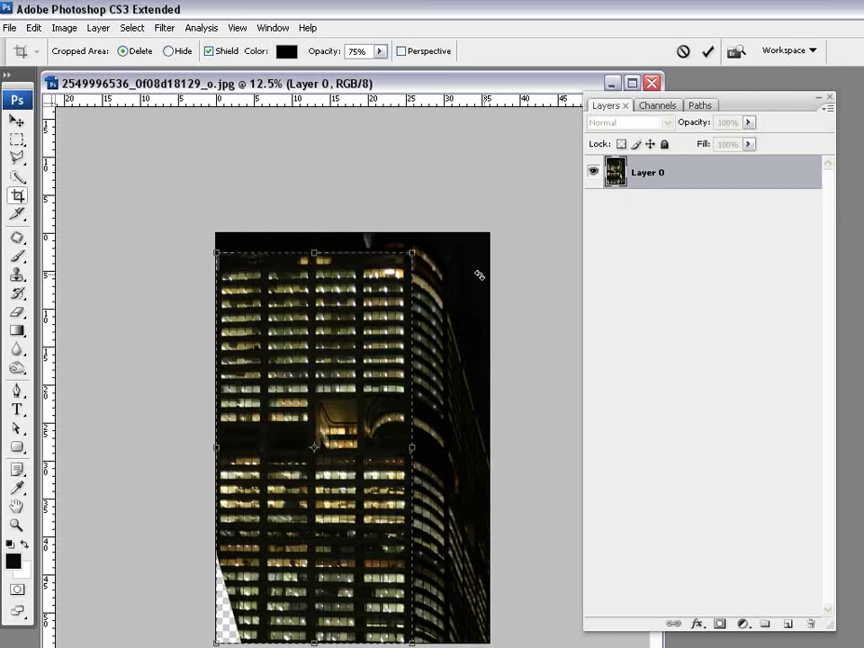
pyautogui.click(711, 53)
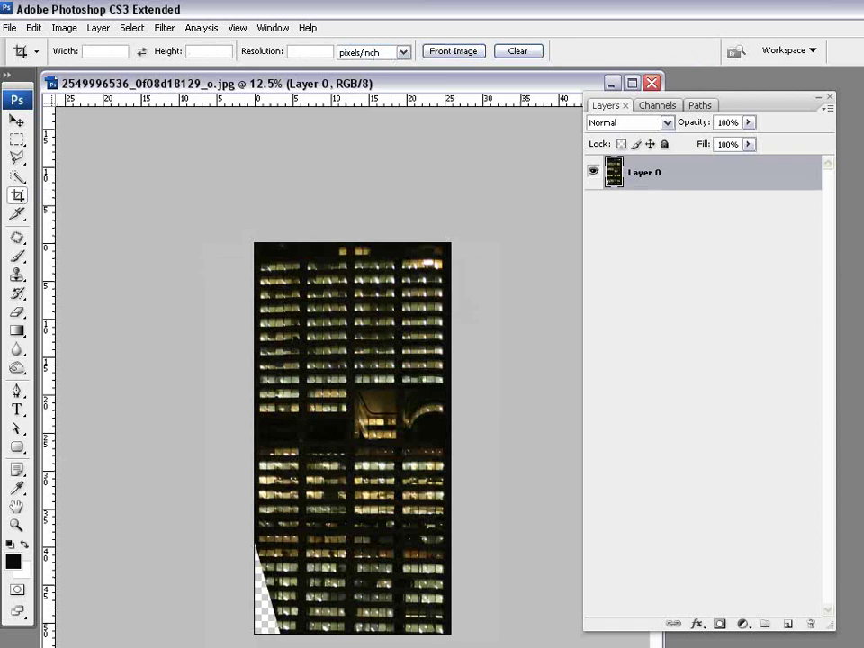
# Clone neighbouring windows with the Clone Stamp over the transparent wedge in the facade's lower-left corner
pyautogui.hotkey('ctrl', '0')
pyautogui.hotkey('alt', 'space')
pyautogui.press('Escape')
pyautogui.scroll(1, 197, 558)
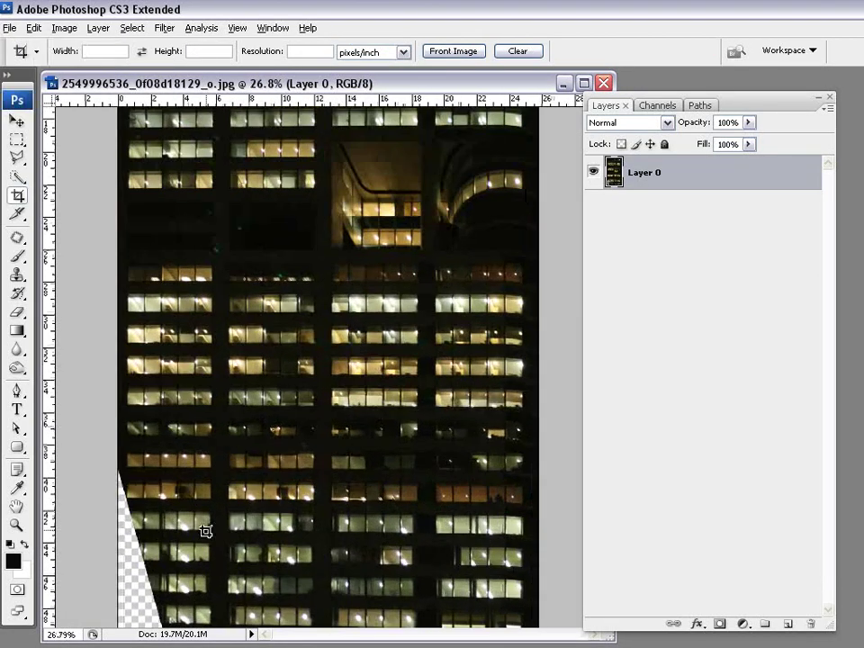
pyautogui.hotkey('alt', 'space')
pyautogui.press('Escape')
pyautogui.scroll(-1, 206, 531)
pyautogui.press('z')
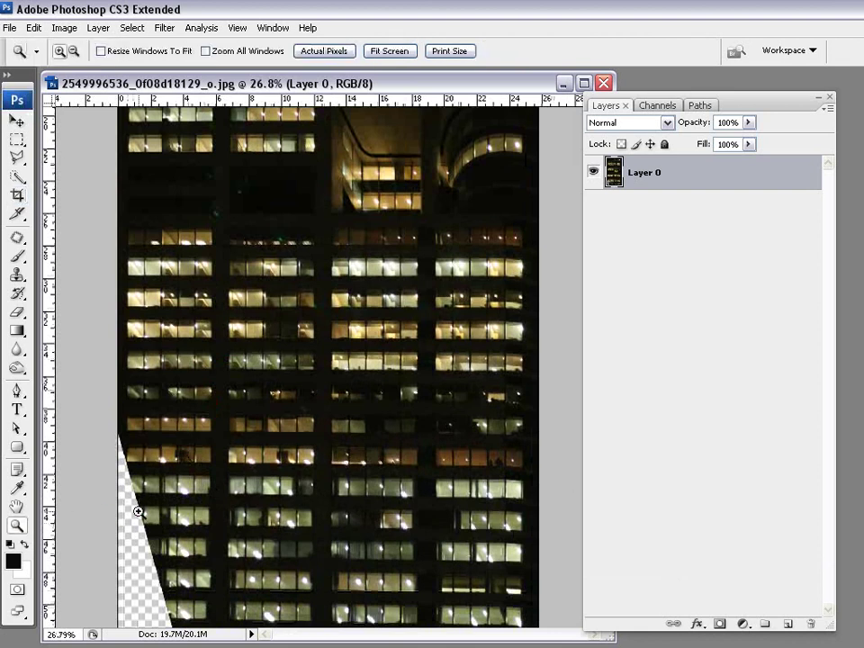
pyautogui.click(138, 511)
pyautogui.scroll(-1, 138, 511)
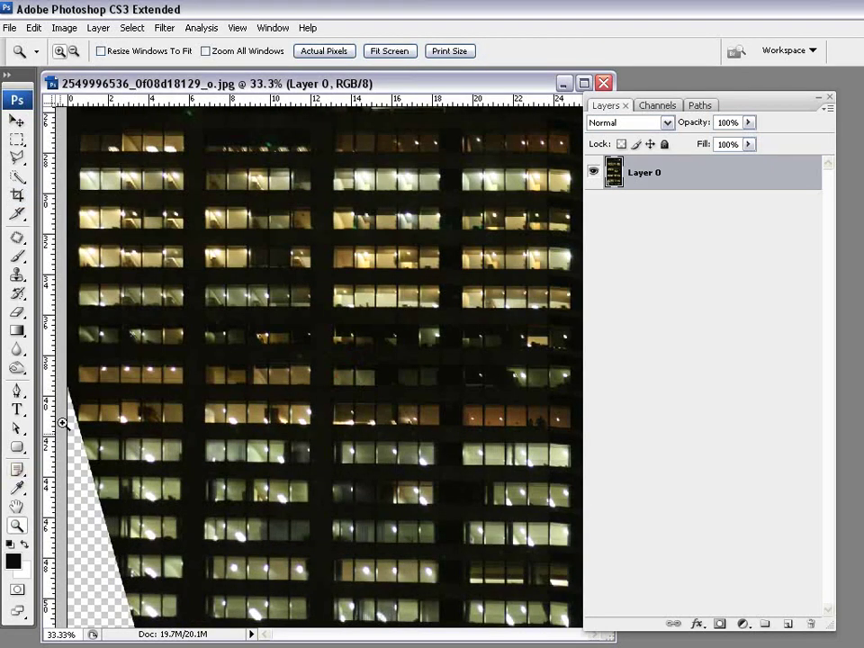
pyautogui.press('j')
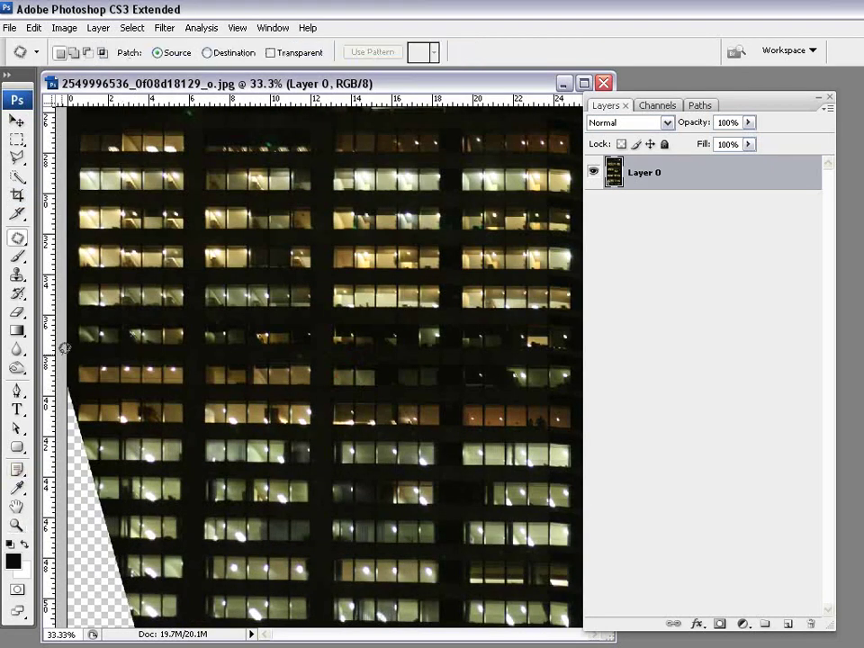
pyautogui.click(18, 276)
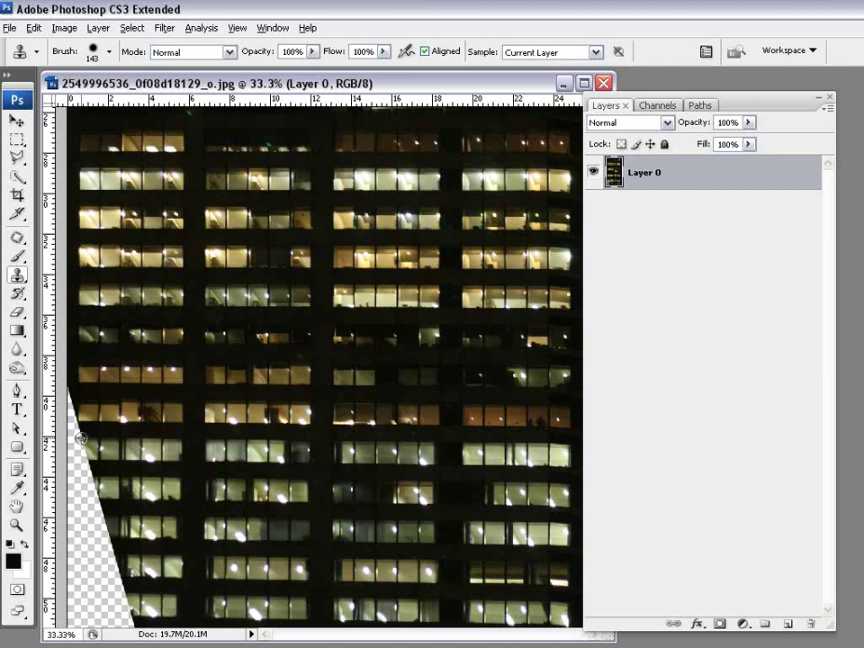
pyautogui.moveTo(81, 439)
pyautogui.mouseDown()
pyautogui.moveTo(131, 615)
pyautogui.moveTo(93, 621)
pyautogui.moveTo(101, 576)
pyautogui.moveTo(75, 487)
pyautogui.moveTo(73, 401)
pyautogui.moveTo(68, 604)
pyautogui.mouseUp()
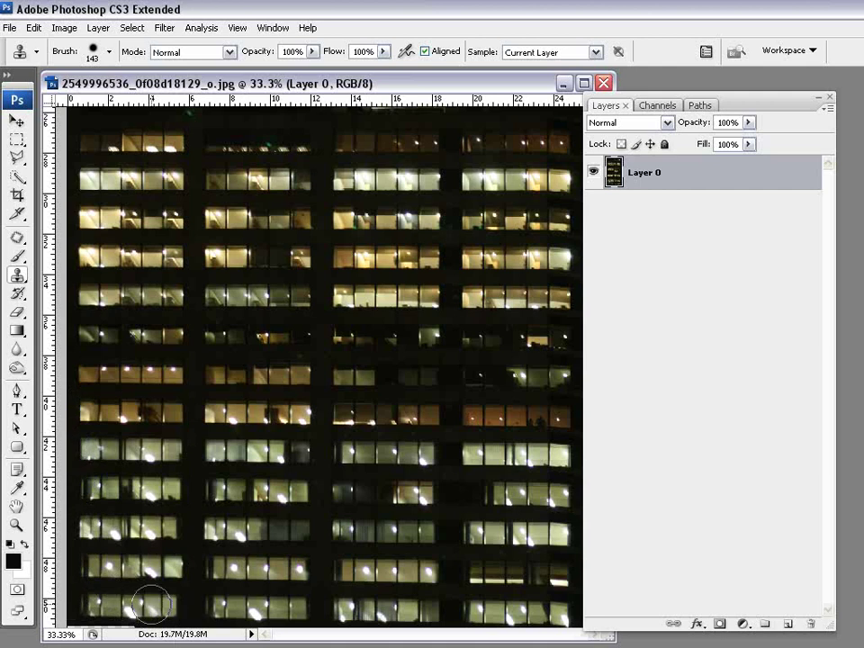
# Paint over the thin transparent gap along the facade's bottom edge with a 19 px brush in a dark colour sampled from the wall
pyautogui.press('b')
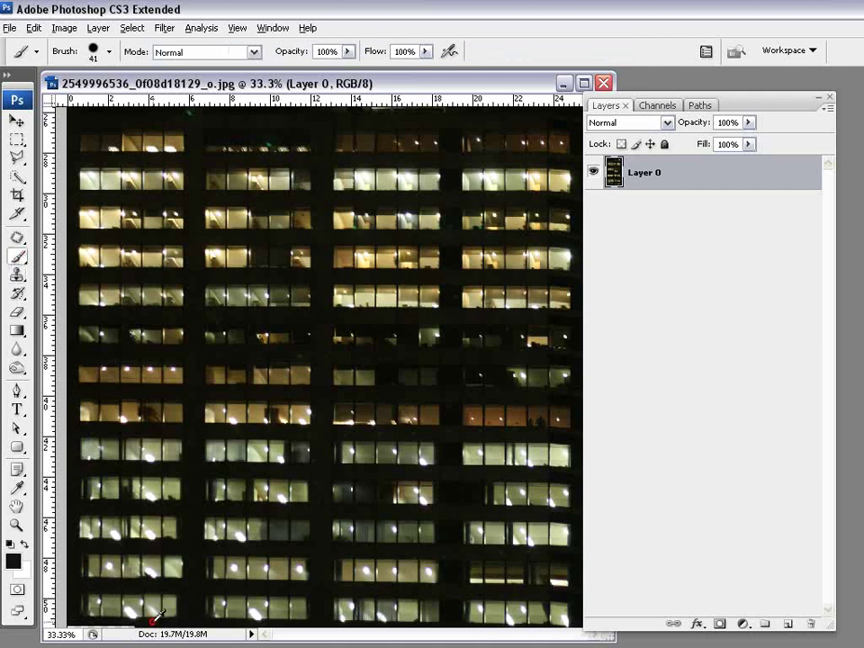
pyautogui.rightClick(158, 617)
pyautogui.moveTo(237, 601); pyautogui.dragTo(232, 602)
pyautogui.click(120, 624)
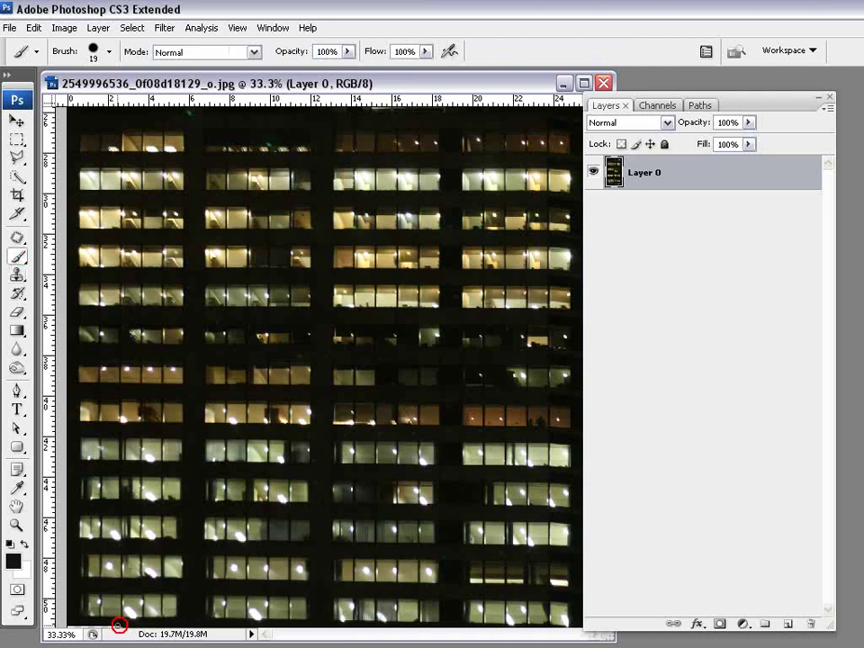
# Clone regular window rows with the Clone Stamp over the lit recess and the curved balcony in the two right-hand columns
pyautogui.scroll(-5, 309, 351)
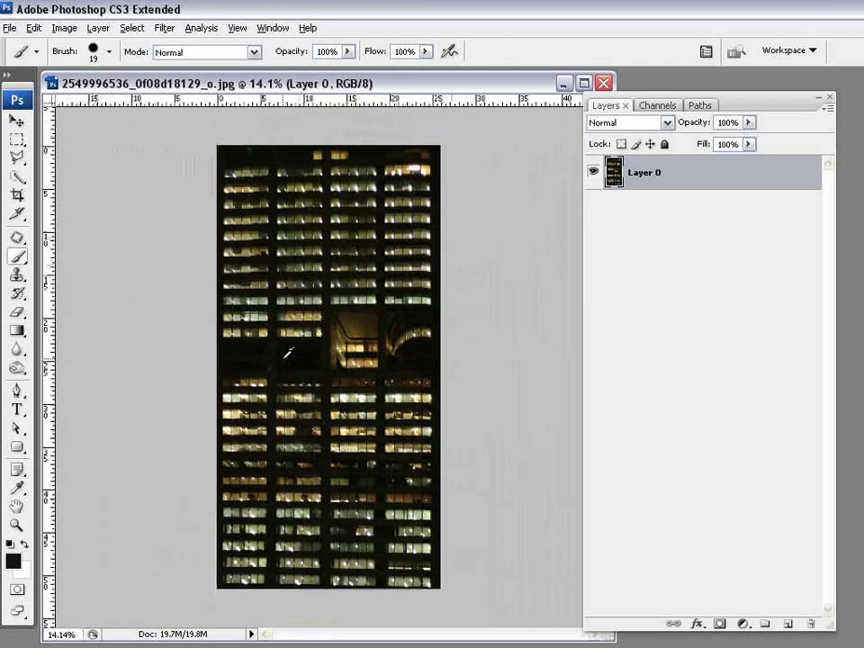
pyautogui.scroll(1, 288, 353)
pyautogui.press('z')
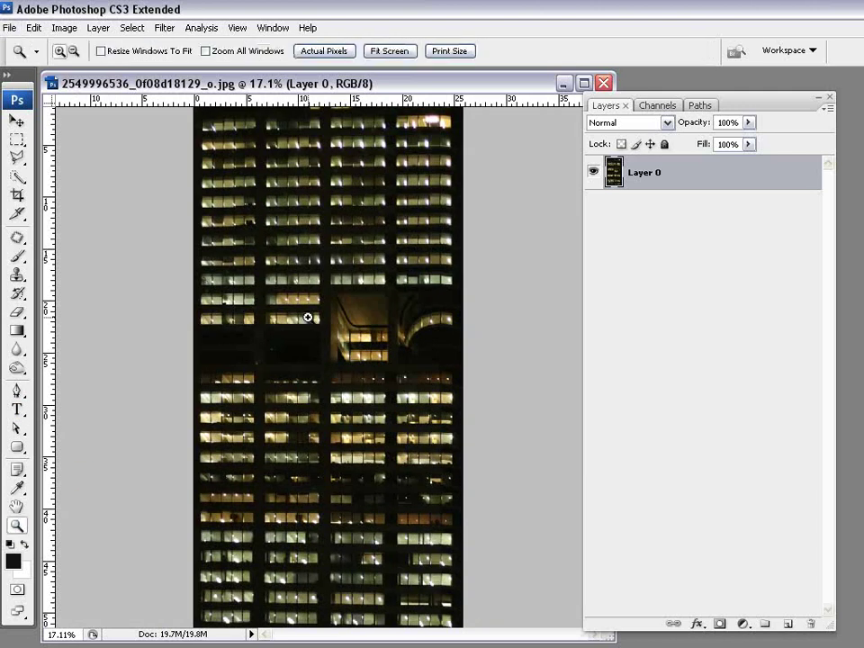
pyautogui.moveTo(289, 258); pyautogui.dragTo(475, 409)
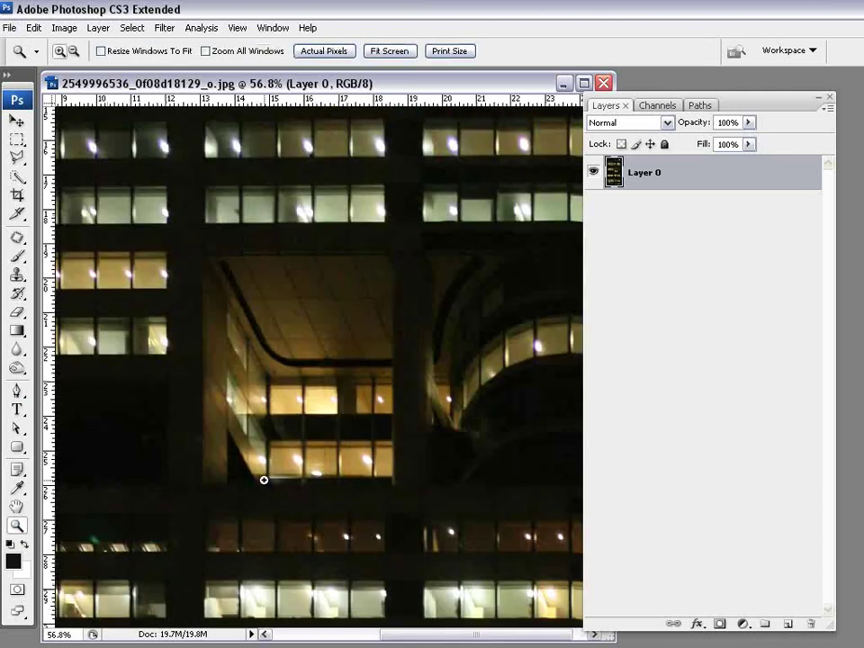
pyautogui.scroll(-2, 293, 426)
pyautogui.hotkey('alt', 'space')
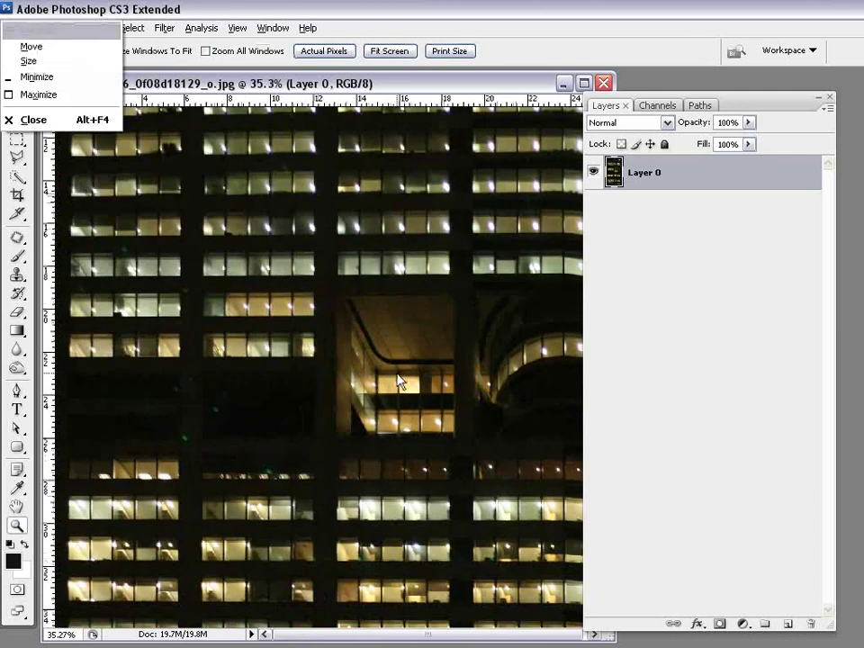
pyautogui.click(360, 106)
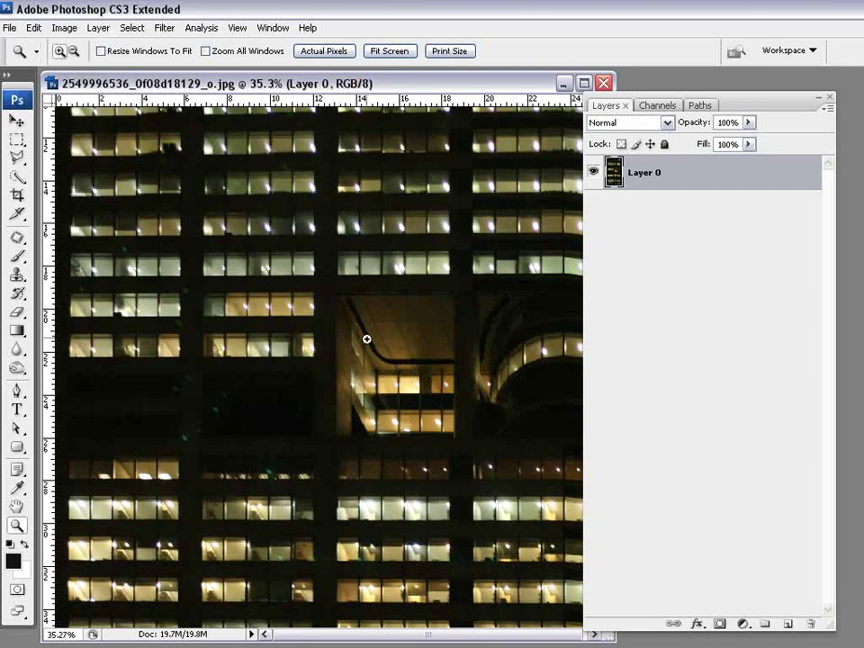
pyautogui.scroll(-1, 385, 376)
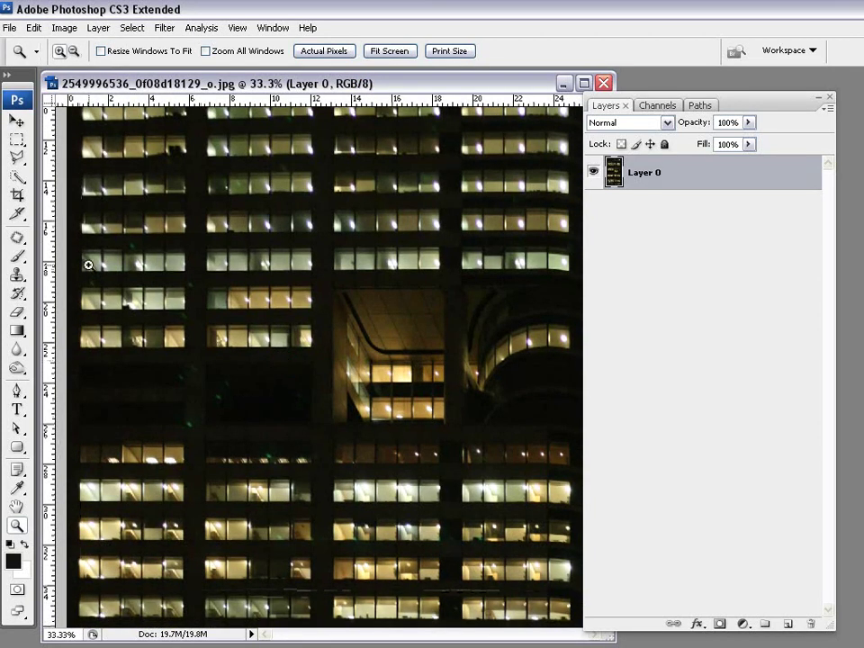
pyautogui.click(17, 276)
pyautogui.moveTo(363, 257)
pyautogui.mouseDown()
pyautogui.moveTo(353, 352)
pyautogui.moveTo(351, 337)
pyautogui.mouseUp()
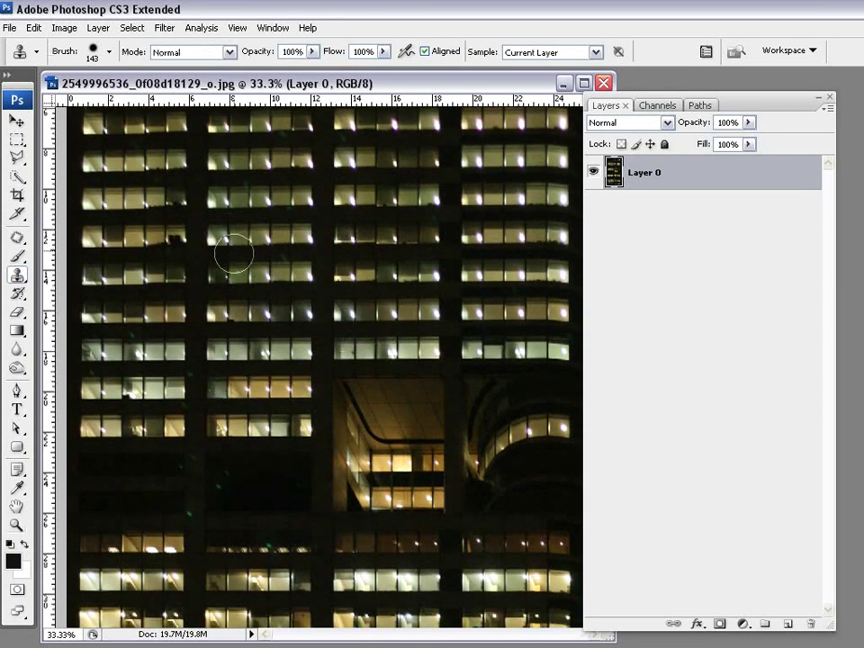
pyautogui.keyDown('alt'); pyautogui.click(207, 226); pyautogui.keyUp('alt')
pyautogui.moveTo(337, 386)
pyautogui.mouseDown()
pyautogui.moveTo(342, 501)
pyautogui.moveTo(422, 508)
pyautogui.moveTo(443, 499)
pyautogui.moveTo(440, 399)
pyautogui.moveTo(403, 389)
pyautogui.moveTo(356, 406)
pyautogui.moveTo(412, 429)
pyautogui.moveTo(389, 415)
pyautogui.moveTo(418, 467)
pyautogui.mouseUp()
pyautogui.moveTo(505, 492)
pyautogui.mouseDown()
pyautogui.moveTo(468, 430)
pyautogui.moveTo(471, 500)
pyautogui.moveTo(546, 504)
pyautogui.moveTo(558, 497)
pyautogui.moveTo(561, 391)
pyautogui.moveTo(512, 382)
pyautogui.moveTo(476, 404)
pyautogui.moveTo(533, 408)
pyautogui.mouseUp()
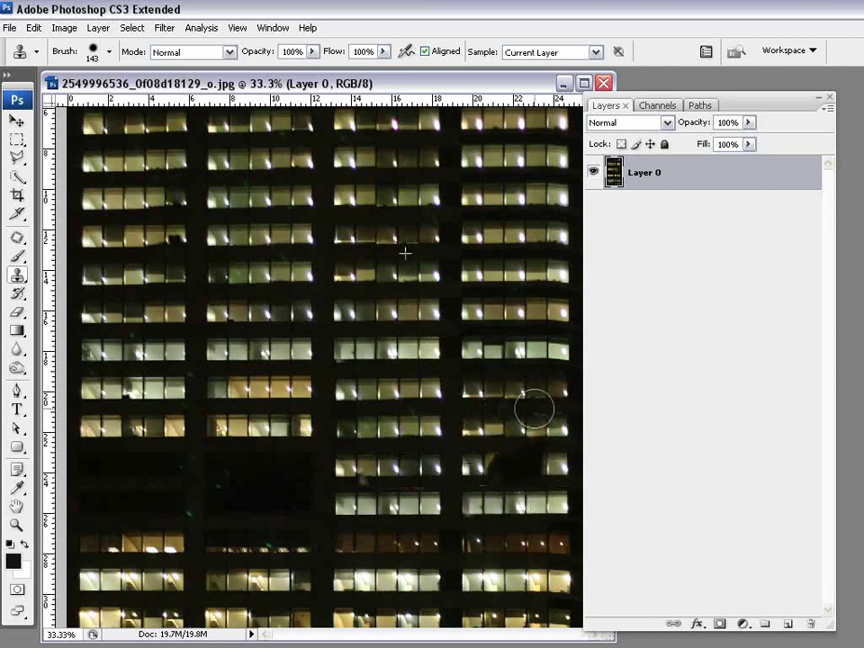
# Extend the canvas to the right with the Crop tool, doubling its width to make it about square
pyautogui.hotkey('ctrl', '0')
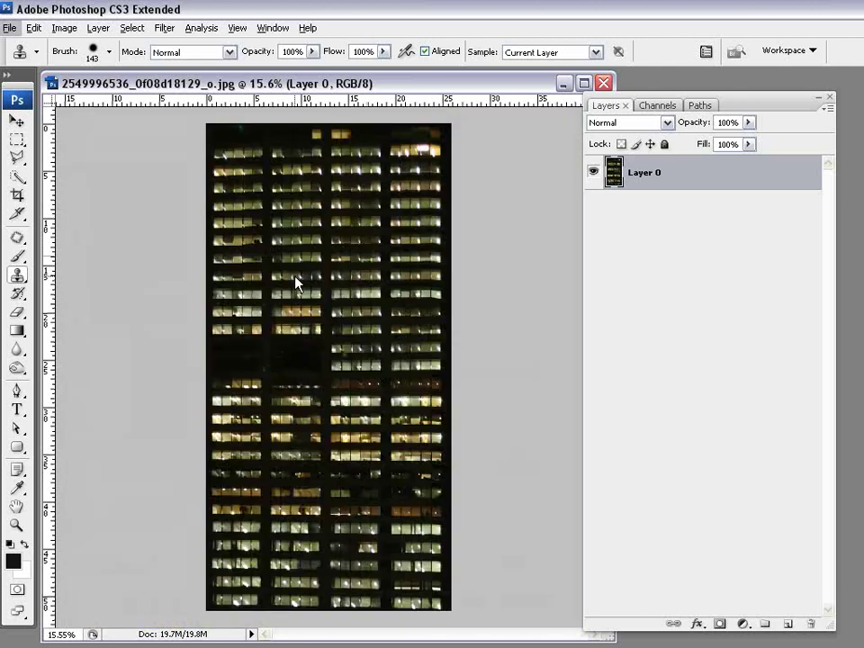
pyautogui.hotkey('ctrl', '-')
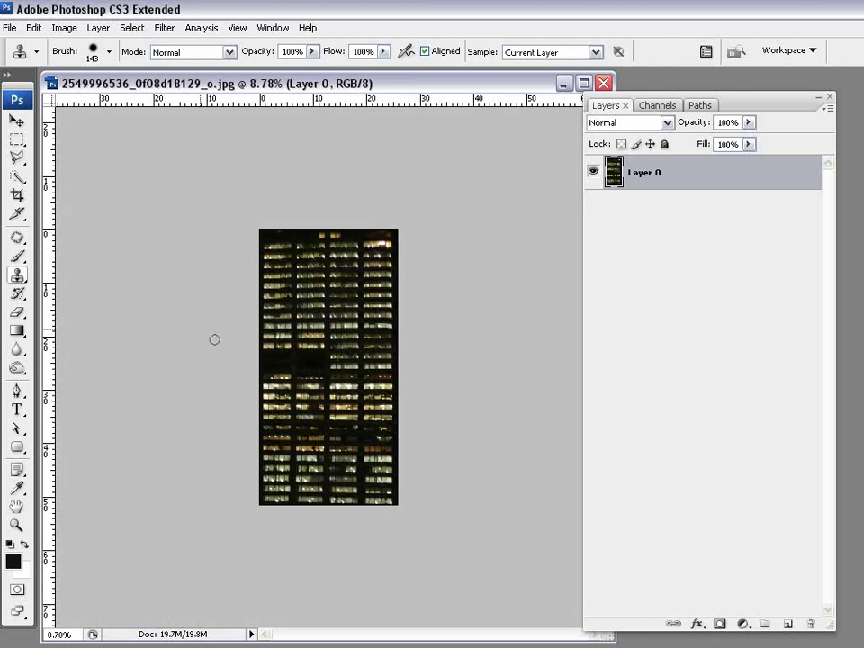
pyautogui.click(17, 194)
pyautogui.moveTo(247, 224); pyautogui.dragTo(455, 561)
pyautogui.moveTo(400, 367); pyautogui.dragTo(535, 366)
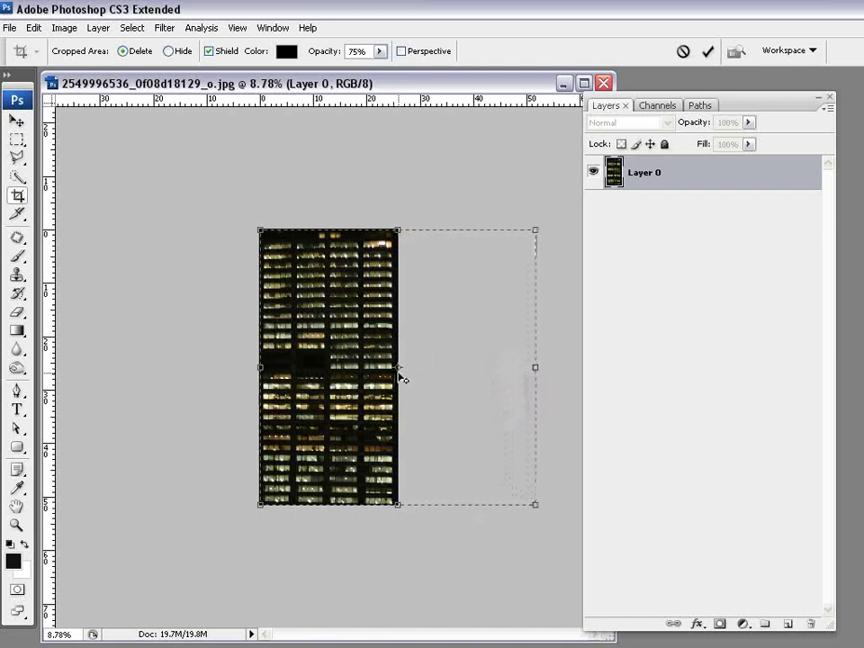
pyautogui.click(708, 53)
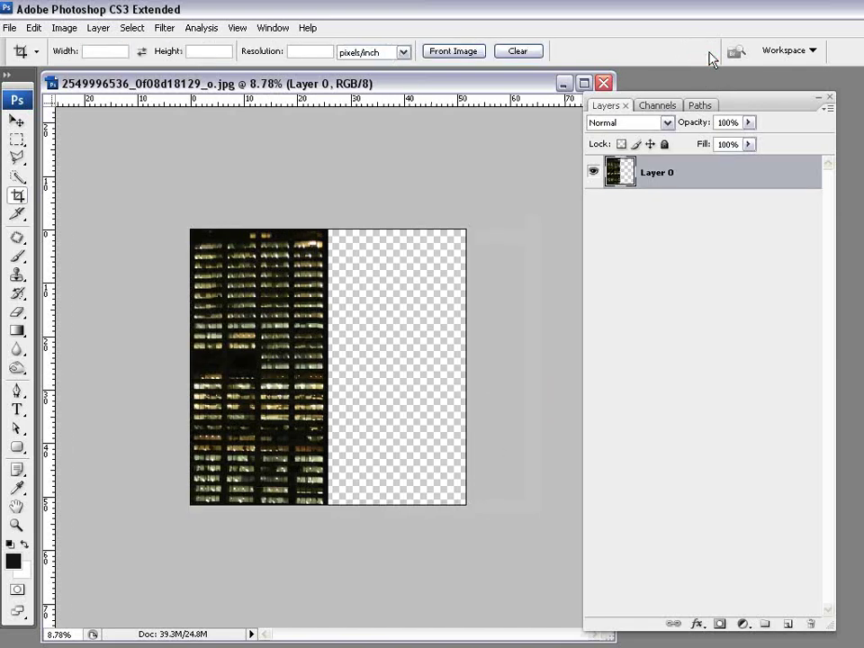
# Duplicate the building layer into the empty right half of the canvas and check the seam between both halves
pyautogui.click(18, 120)
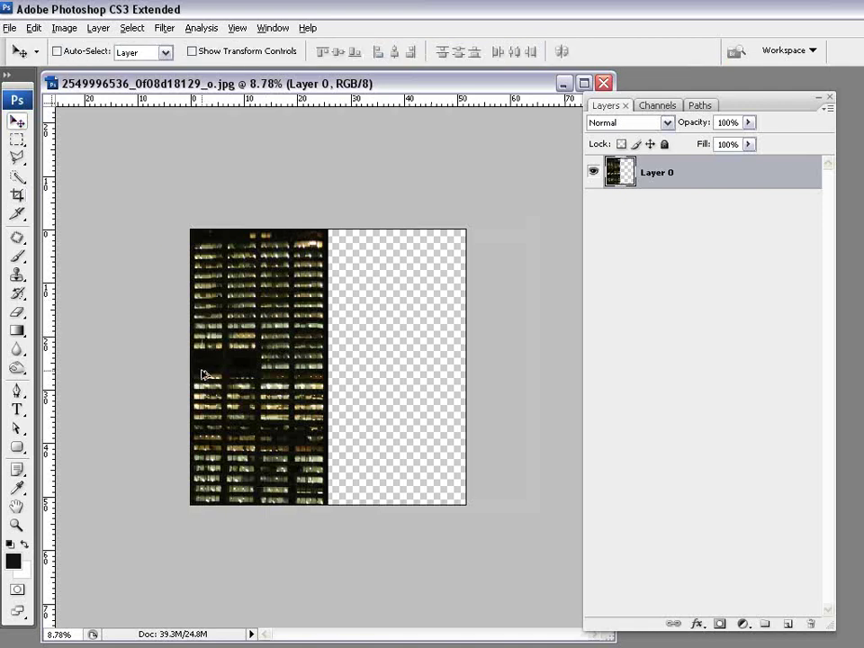
pyautogui.moveTo(207, 370); pyautogui.dragTo(346, 370)
pyautogui.click(16, 526)
pyautogui.click(309, 305)
pyautogui.hotkey('ctrl', 'alt', '0')
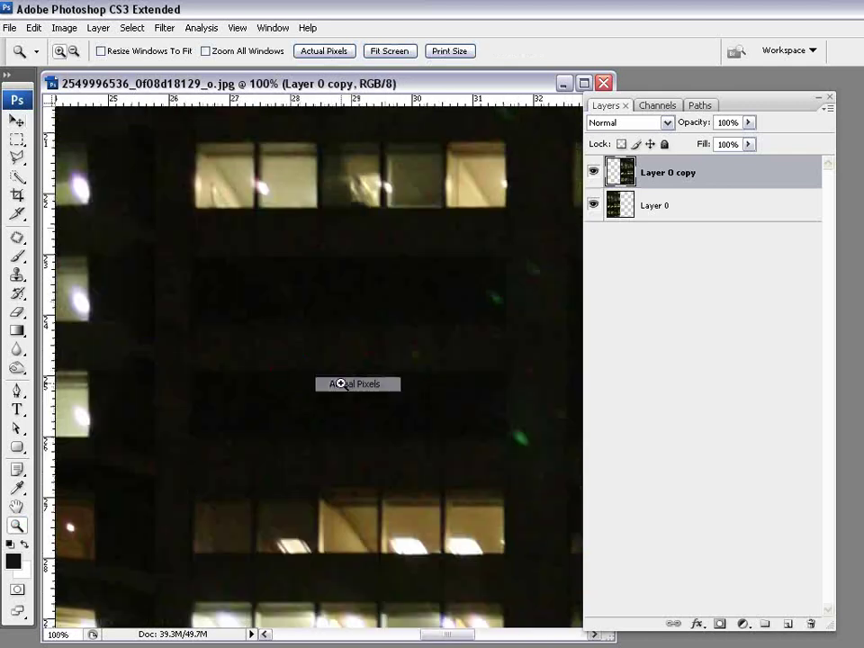
pyautogui.keyDown('alt'); pyautogui.click(293, 370); pyautogui.keyUp('alt')
pyautogui.keyDown('alt'); pyautogui.click(293, 371); pyautogui.keyUp('alt')
pyautogui.keyDown('alt'); pyautogui.click(293, 370); pyautogui.keyUp('alt')
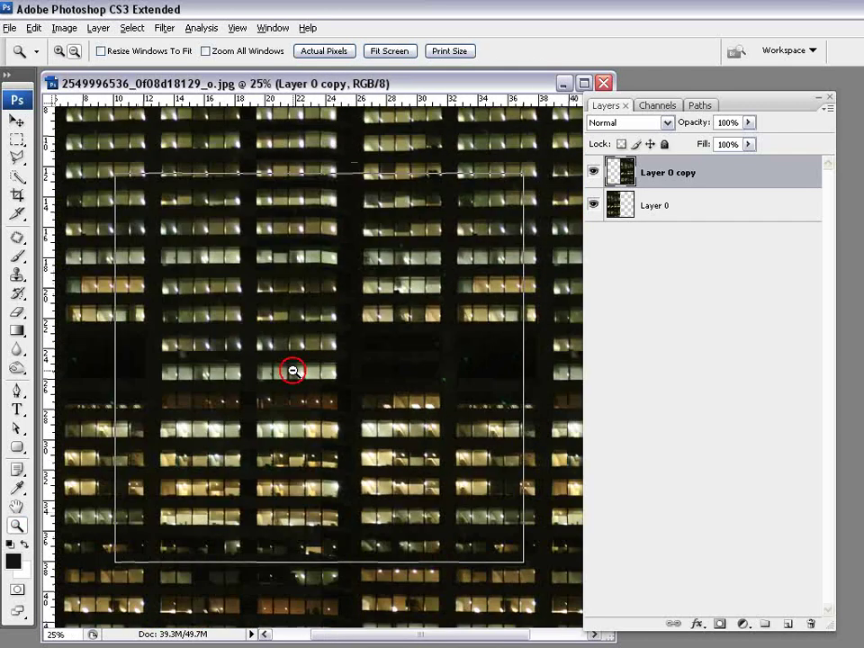
pyautogui.keyDown('alt'); pyautogui.click(293, 370); pyautogui.keyUp('alt')
pyautogui.keyDown('alt'); pyautogui.click(293, 370); pyautogui.keyUp('alt')
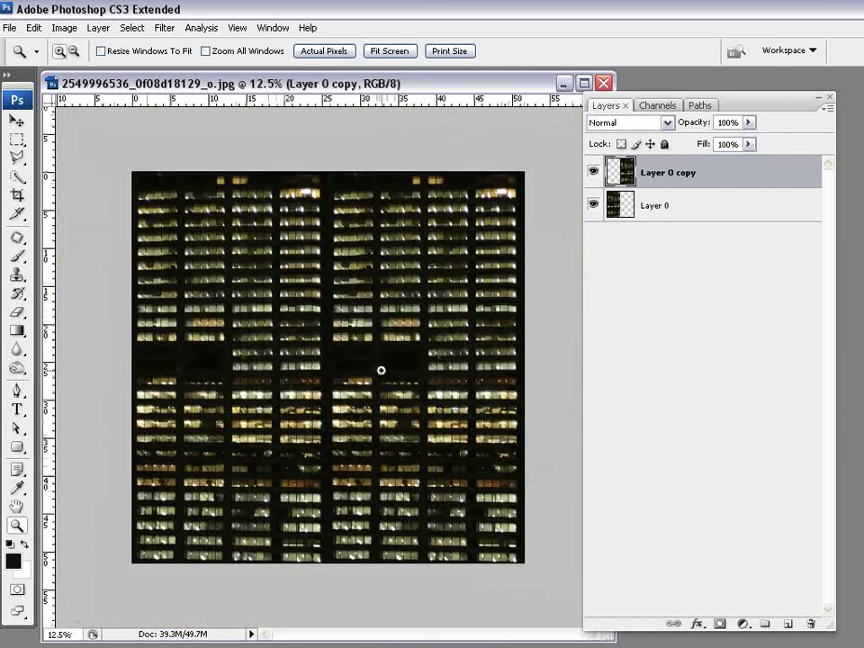
# Shift the right-hand copy down and fill the space above it with another duplicate, nudged up to line up the window rows
pyautogui.press('v')
pyautogui.moveTo(352, 252); pyautogui.dragTo(382, 220)
pyautogui.hotkey('shift', 'Up')
pyautogui.hotkey('shift', 'Up')
pyautogui.hotkey('shift', 'Up')
pyautogui.hotkey('shift', 'Up')
pyautogui.hotkey('shift', 'Up')
pyautogui.hotkey('shift', 'Up')
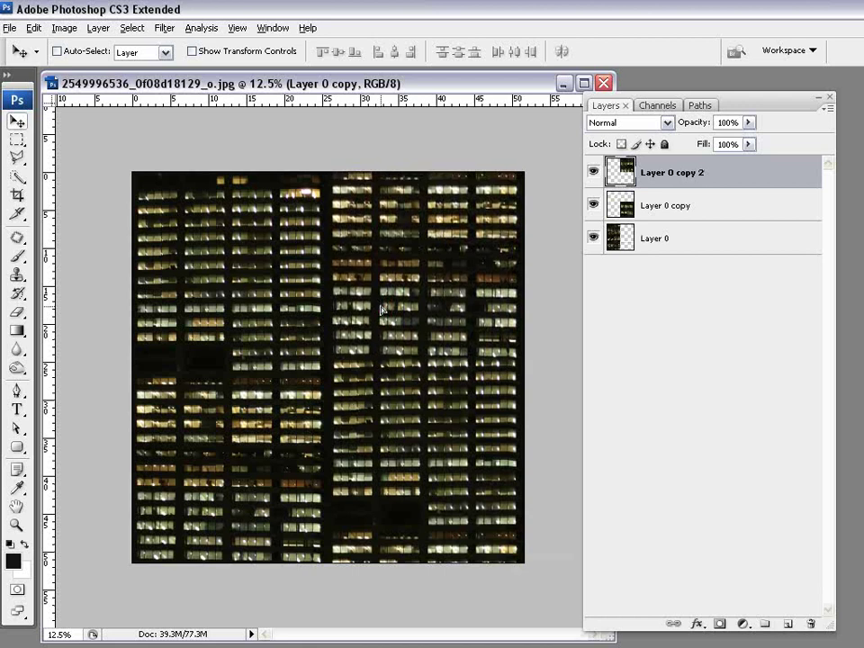
pyautogui.hotkey('shift', 'Up')
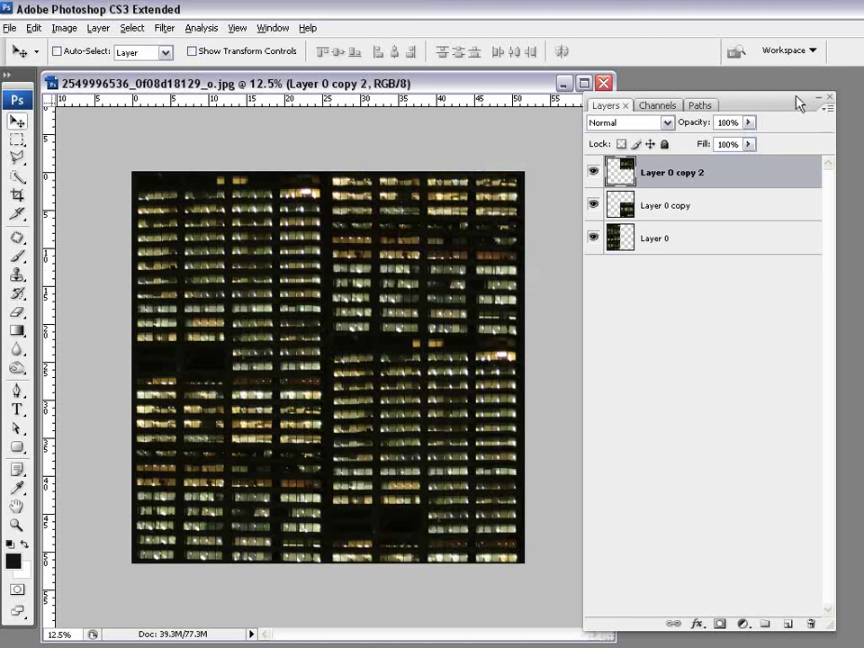
# Flatten all three building layers into a single background image
pyautogui.moveTo(801, 103); pyautogui.dragTo(702, 104)
pyautogui.click(729, 107)
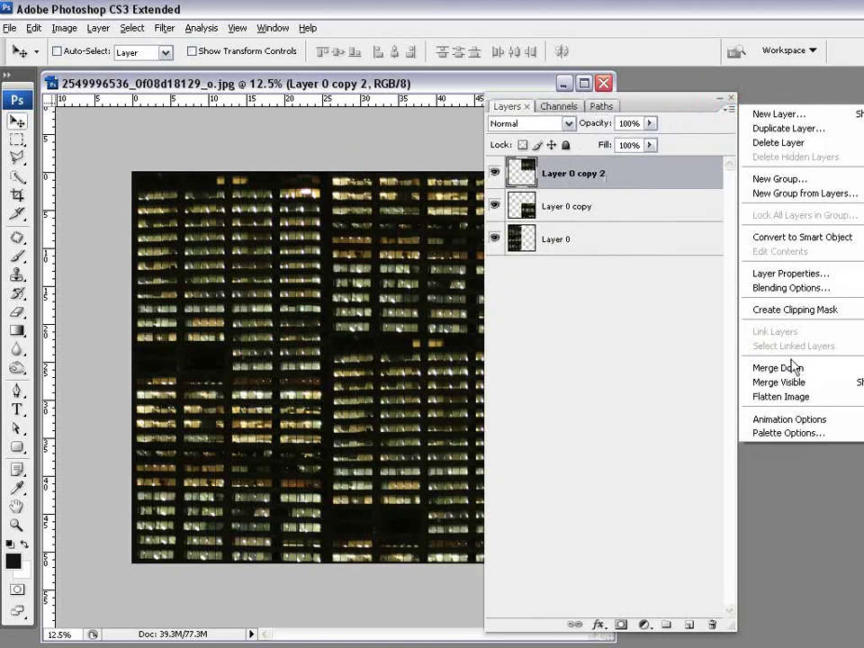
pyautogui.click(773, 396)
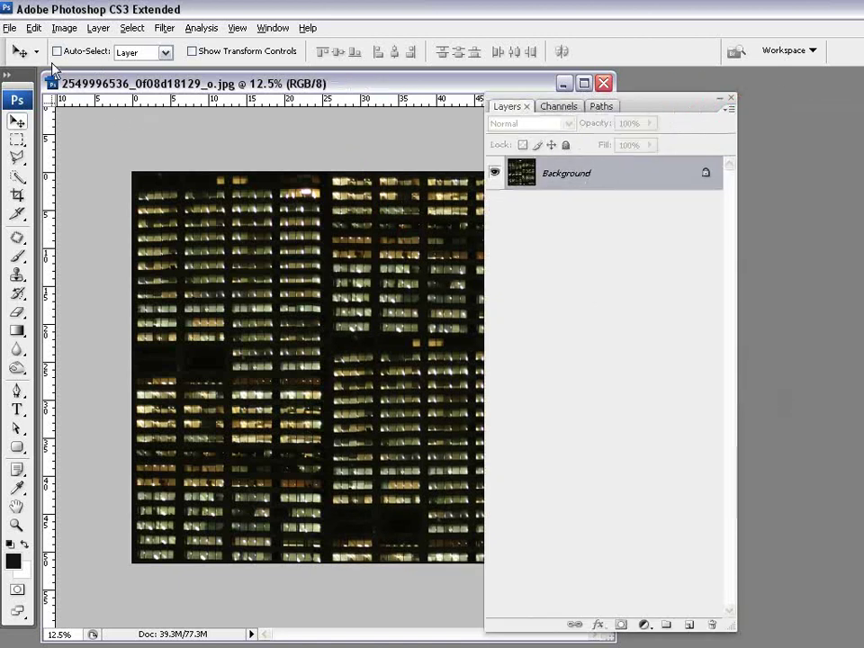
# Save the flattened image as a JPEG named Building_side in the City Images folder
pyautogui.click(9, 28)
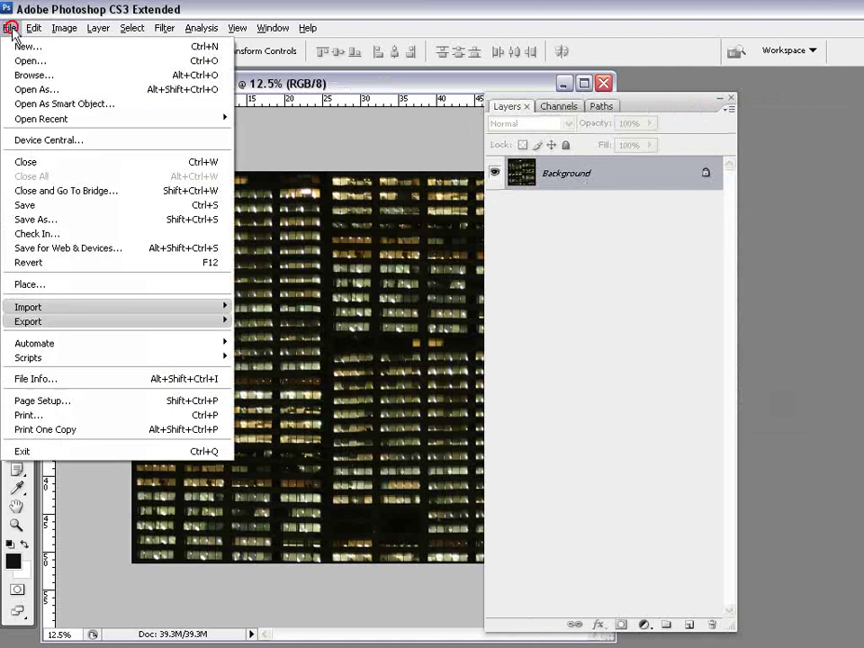
pyautogui.click(55, 222)
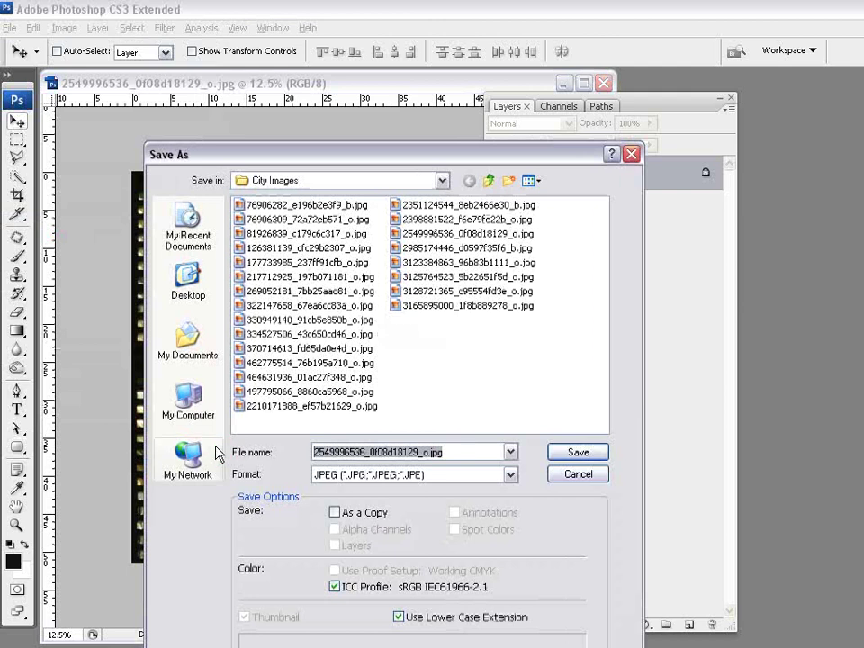
pyautogui.write('Building_sid')
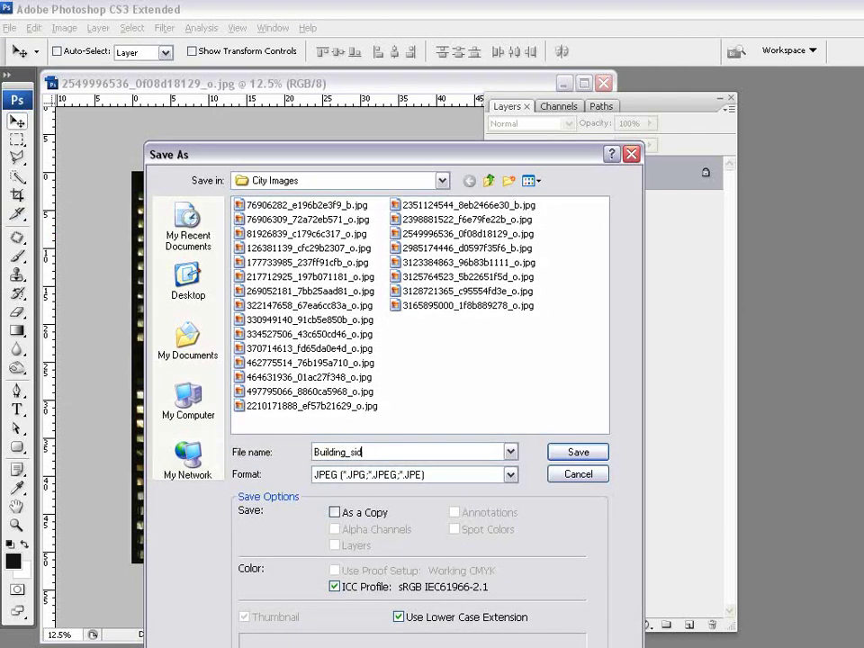
pyautogui.write('e')
pyautogui.click(581, 451)
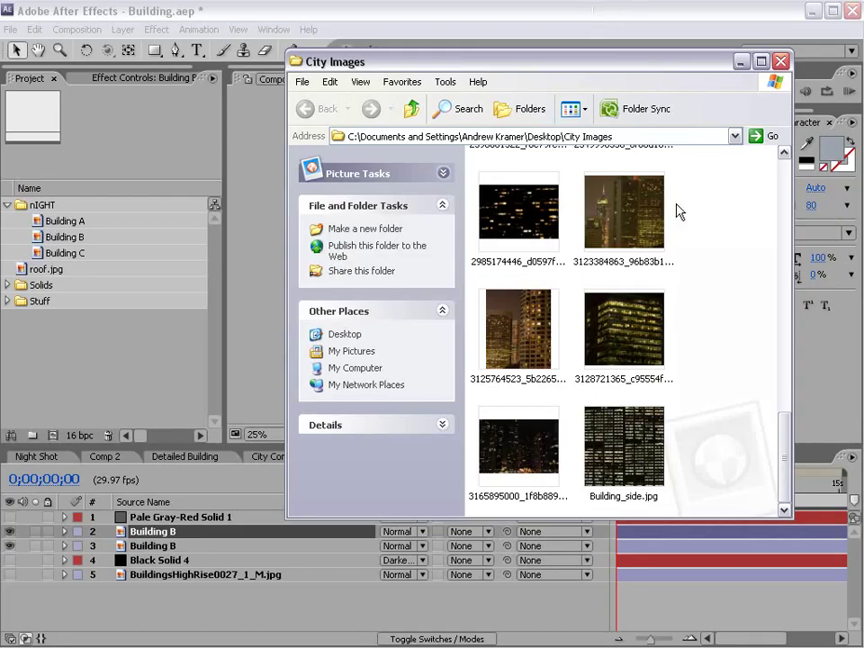
# Switch to After Effects and import Building_side.jpg from the City Images folder into the nIGHT project folder
pyautogui.click(628, 452)
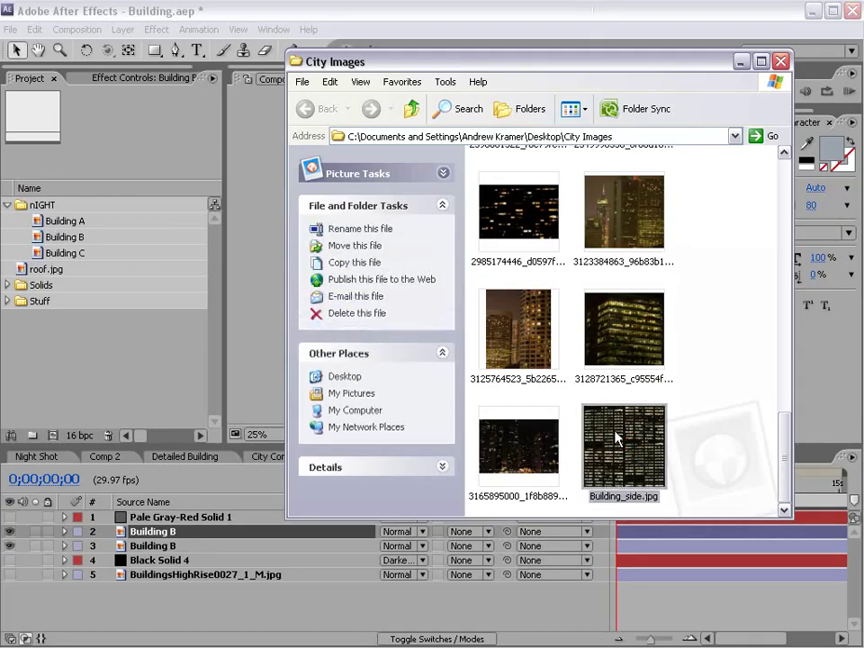
pyautogui.moveTo(641, 467); pyautogui.dragTo(36, 206)
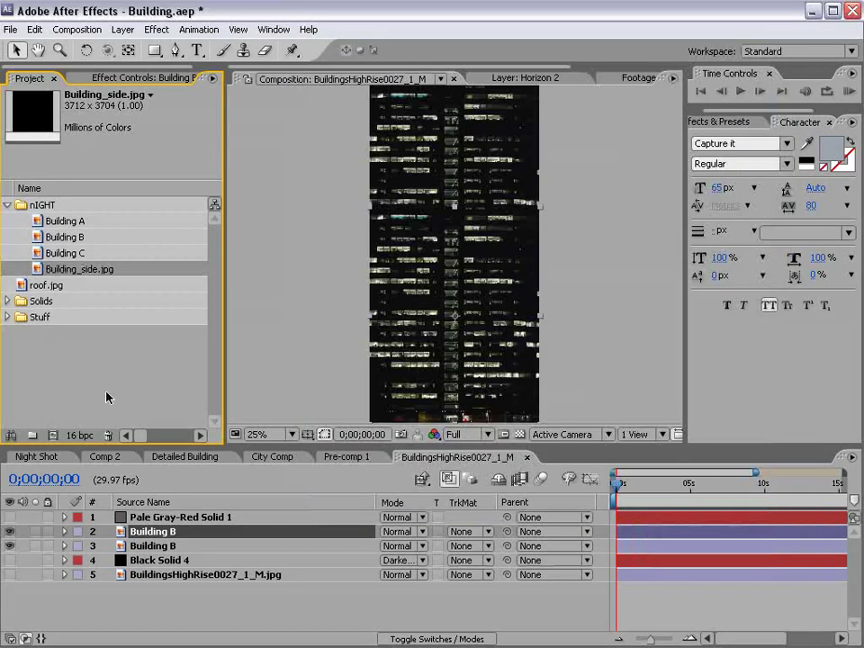
pyautogui.click(78, 268)
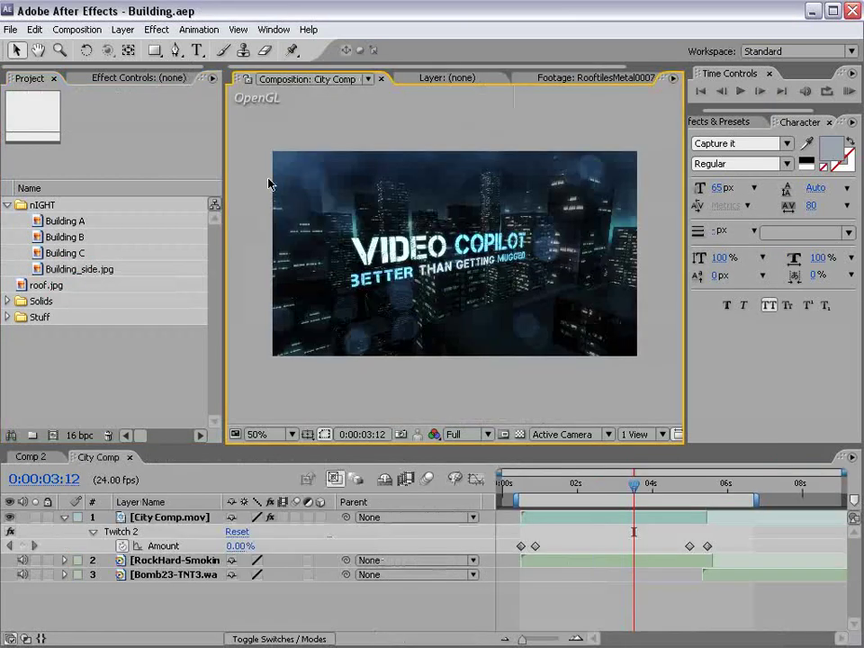
# Create a composition named City Night from the NTSC D1 Widescreen Square Pixel preset with a frame rate of 23.976
pyautogui.click(94, 30)
pyautogui.click(202, 49)
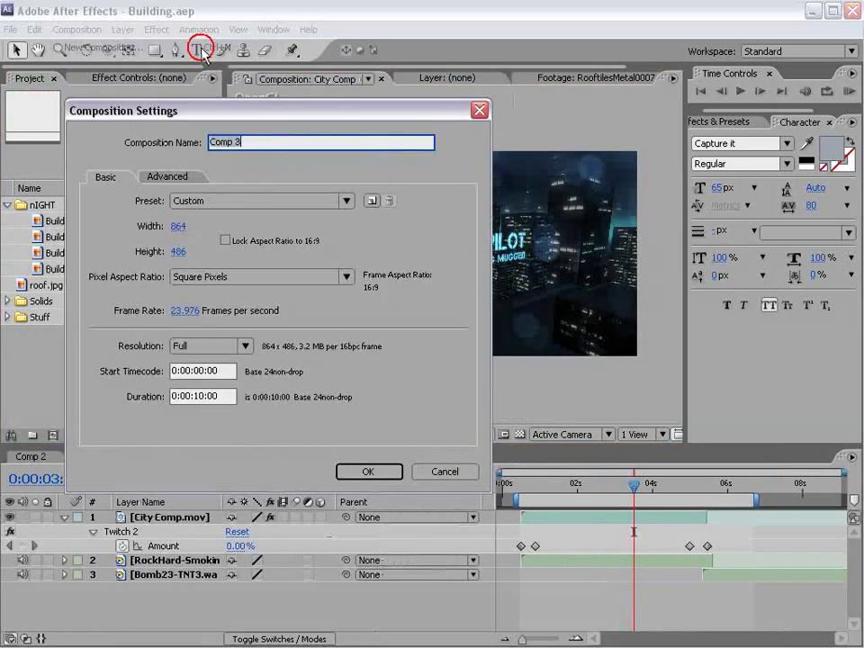
pyautogui.write('City Night')
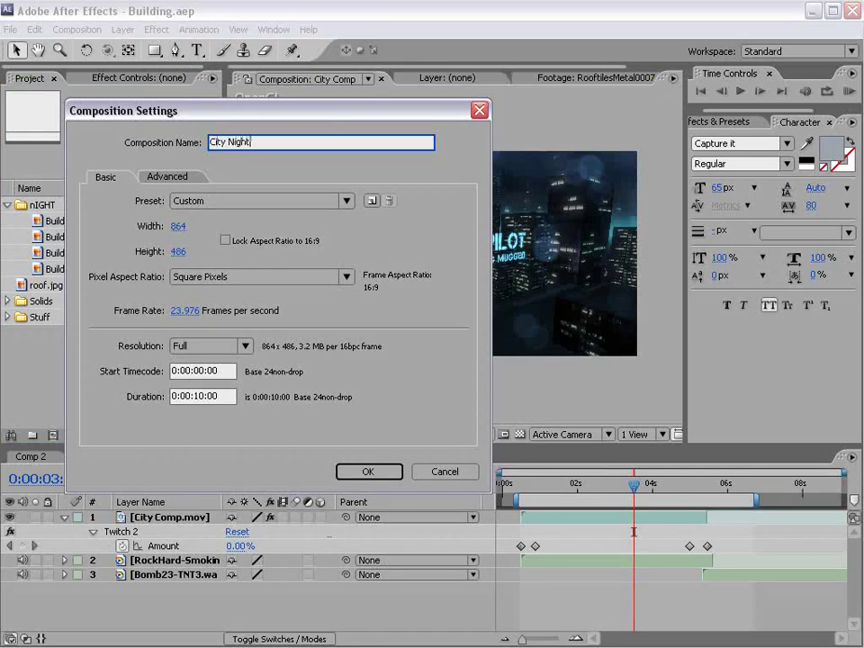
pyautogui.click(248, 201)
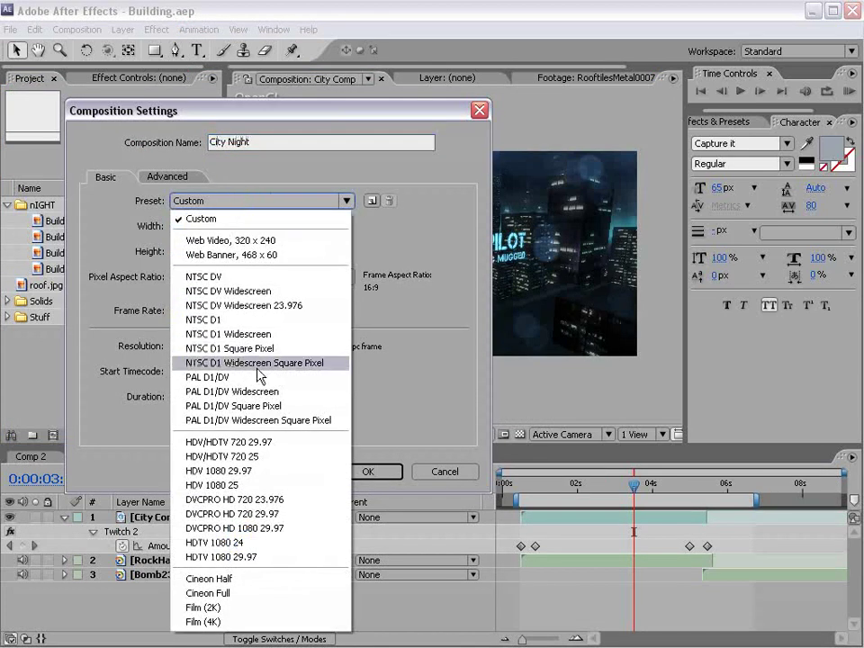
pyautogui.click(269, 364)
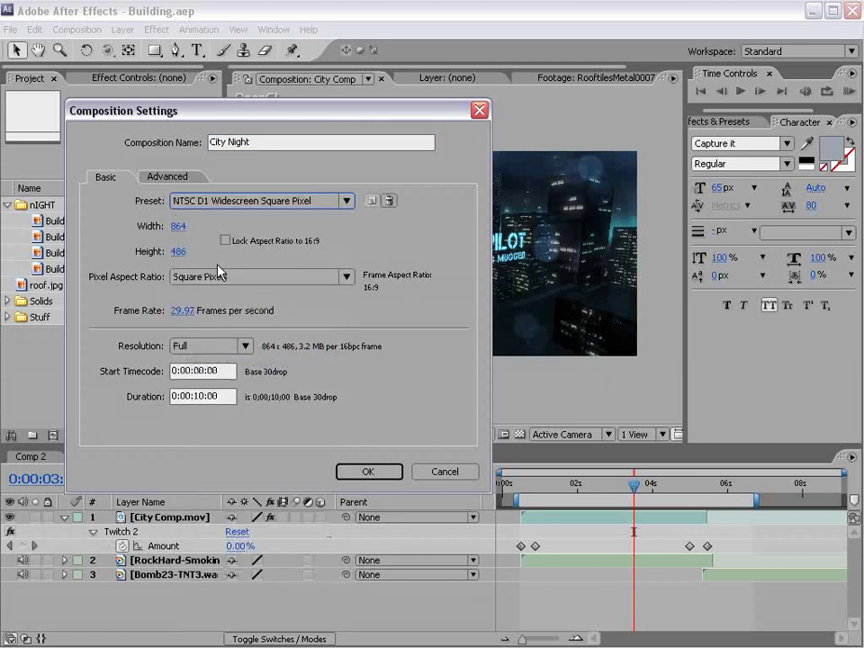
pyautogui.click(183, 310)
pyautogui.write('2')
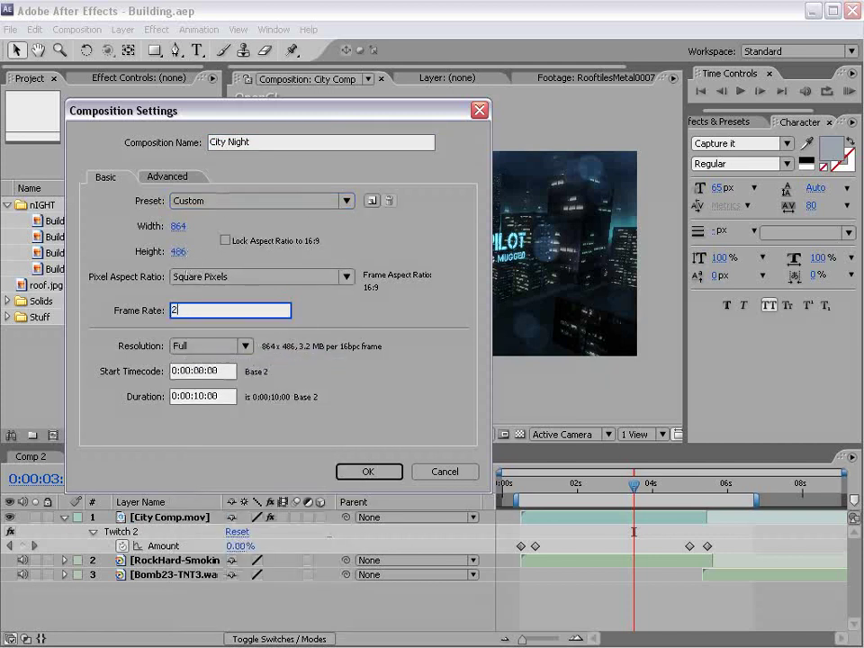
pyautogui.write('3.976')
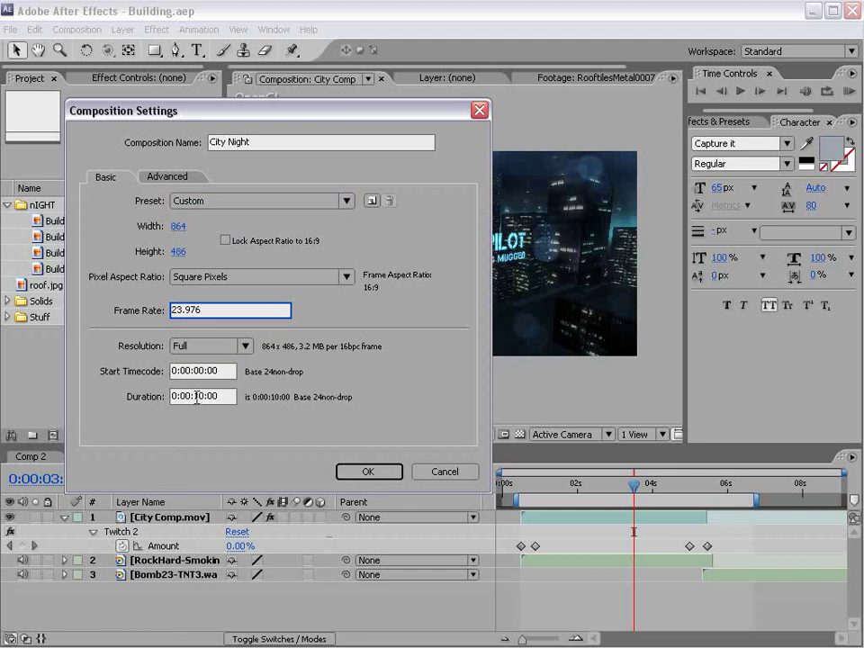
pyautogui.click(368, 472)
# Add Building_side.jpg as a layer centred in the City Night composition
pyautogui.click(68, 285)
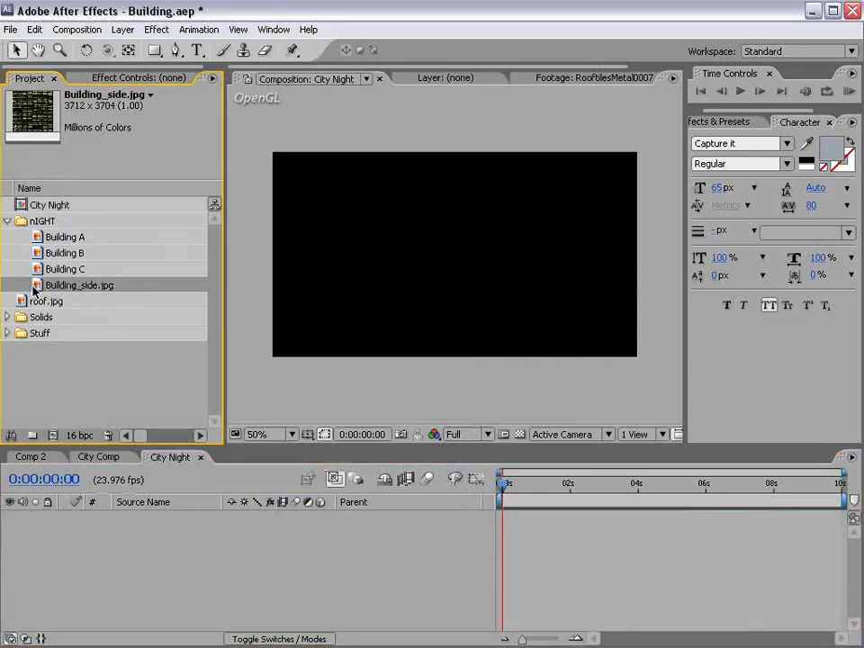
pyautogui.moveTo(36, 286); pyautogui.dragTo(457, 259)
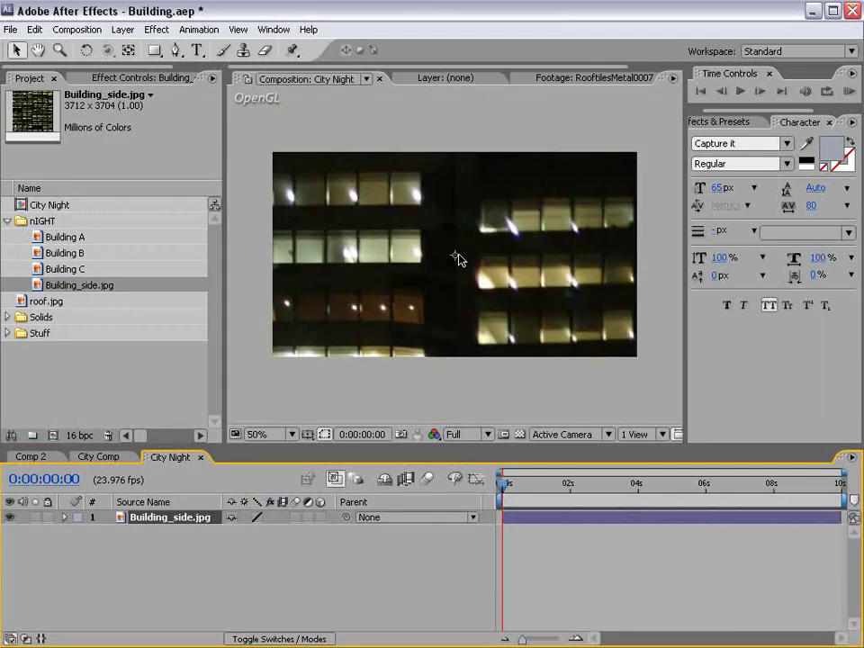
pyautogui.press(',')
pyautogui.press(',')
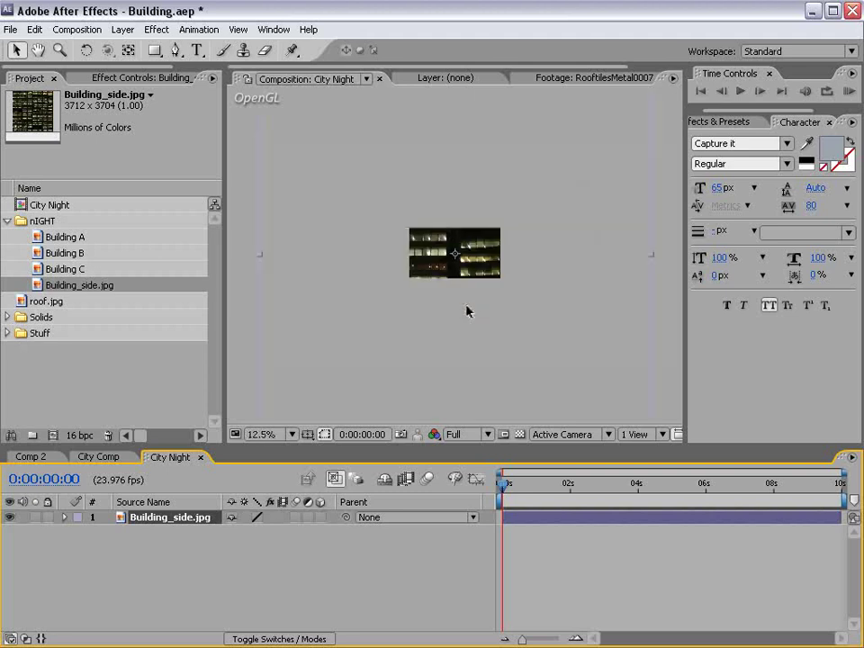
# Pre-compose the Building_side.jpg layer as Building A Side, leaving all attributes in City Night
pyautogui.click(124, 29)
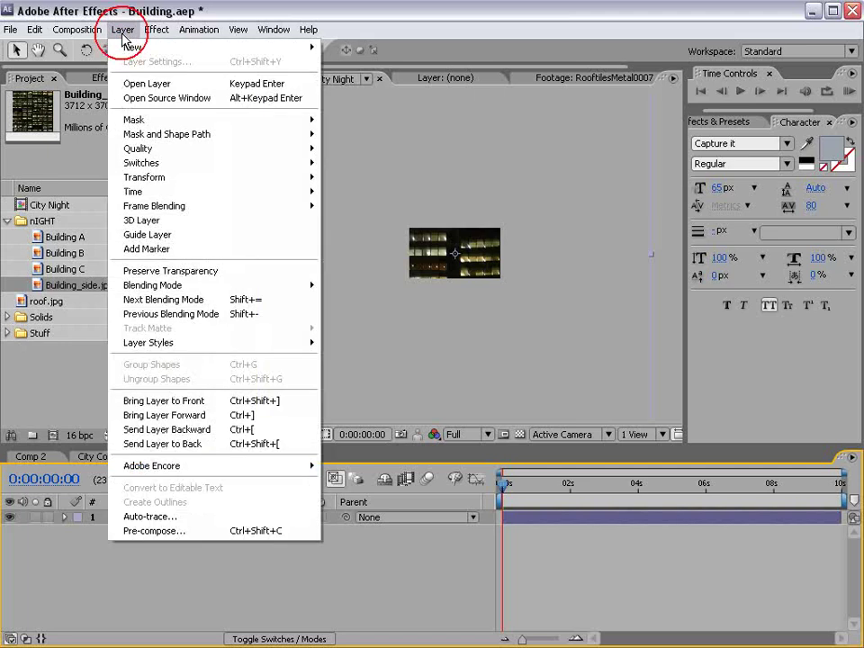
pyautogui.click(172, 531)
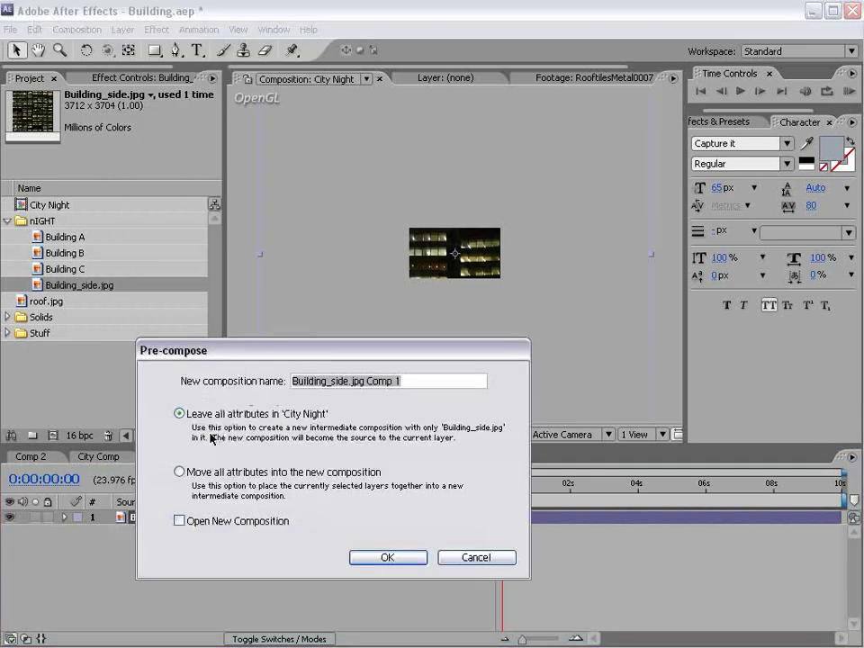
pyautogui.write('Building A Side')
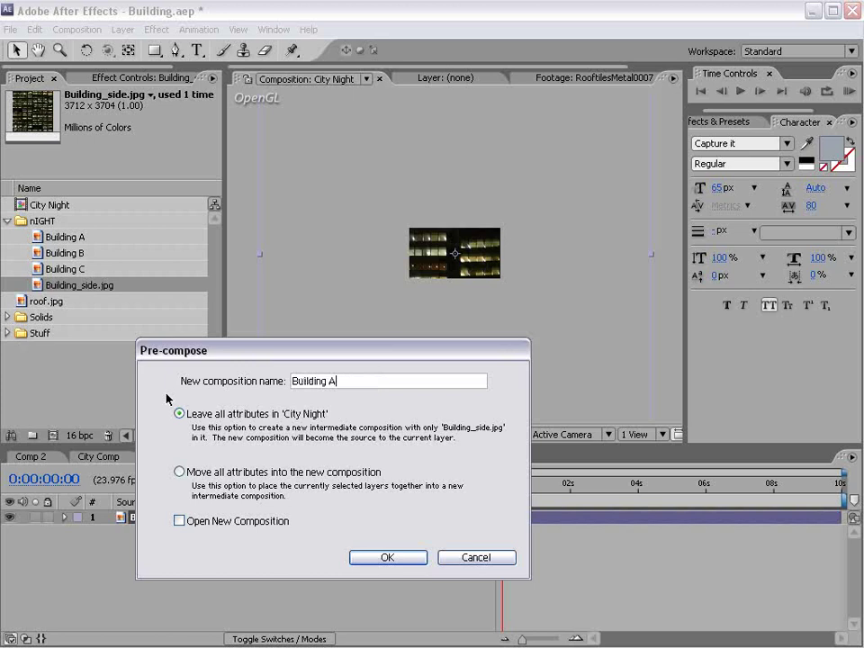
pyautogui.click(385, 558)
pyautogui.click(372, 277)
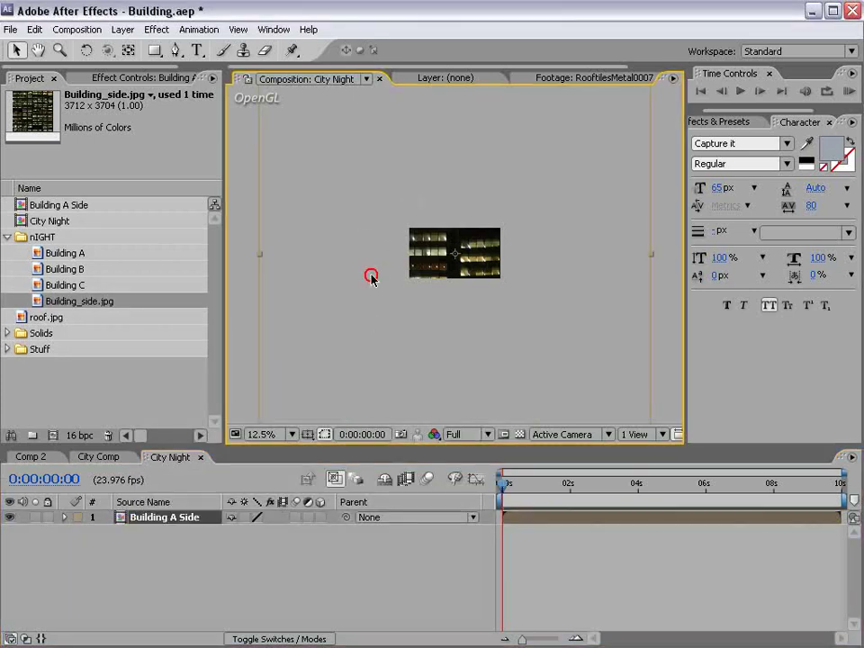
# Open the Building A Side composition and set its width to 1000 with the aspect ratio locked
pyautogui.doubleClick(150, 527)
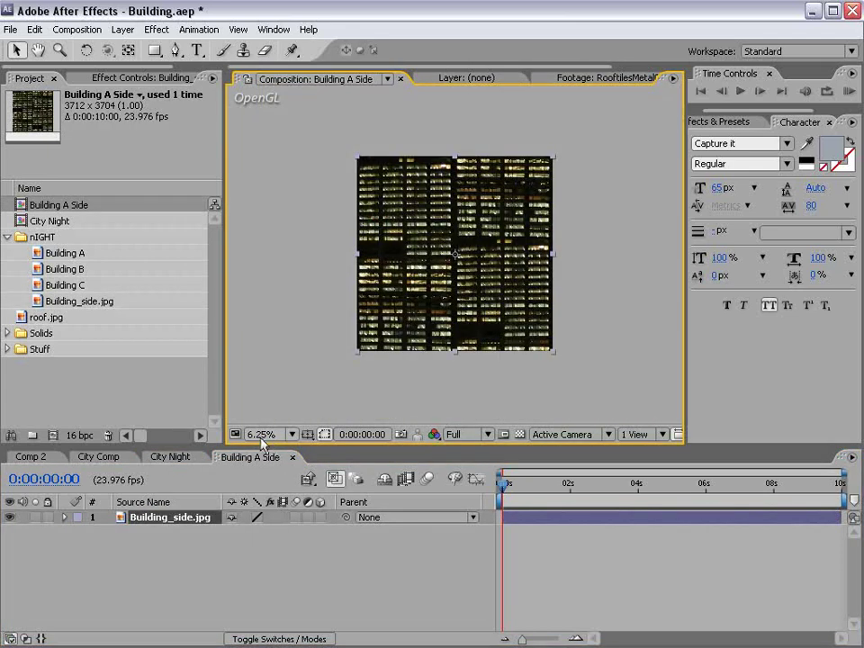
pyautogui.click(75, 29)
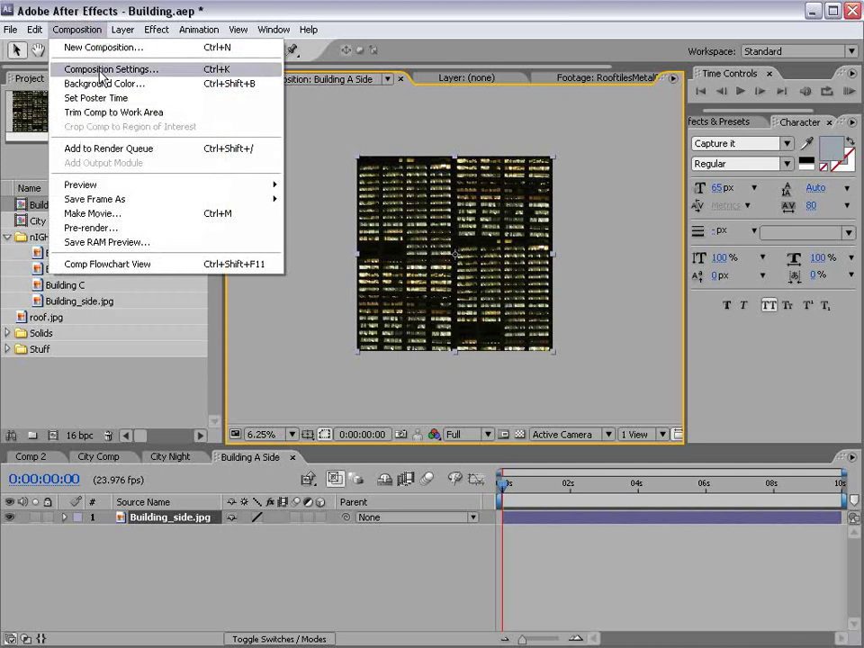
pyautogui.click(85, 66)
pyautogui.moveTo(244, 120); pyautogui.dragTo(251, 207)
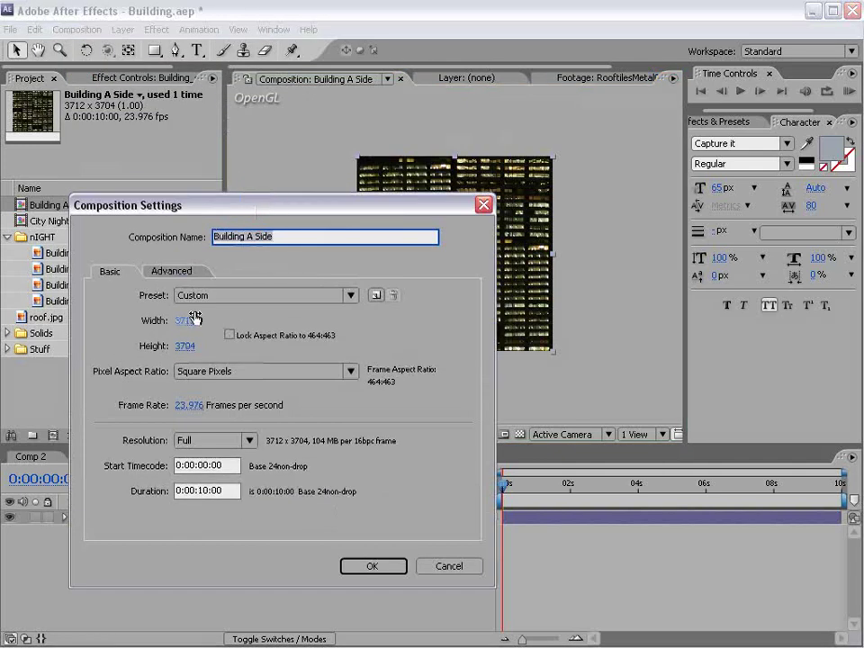
pyautogui.click(231, 335)
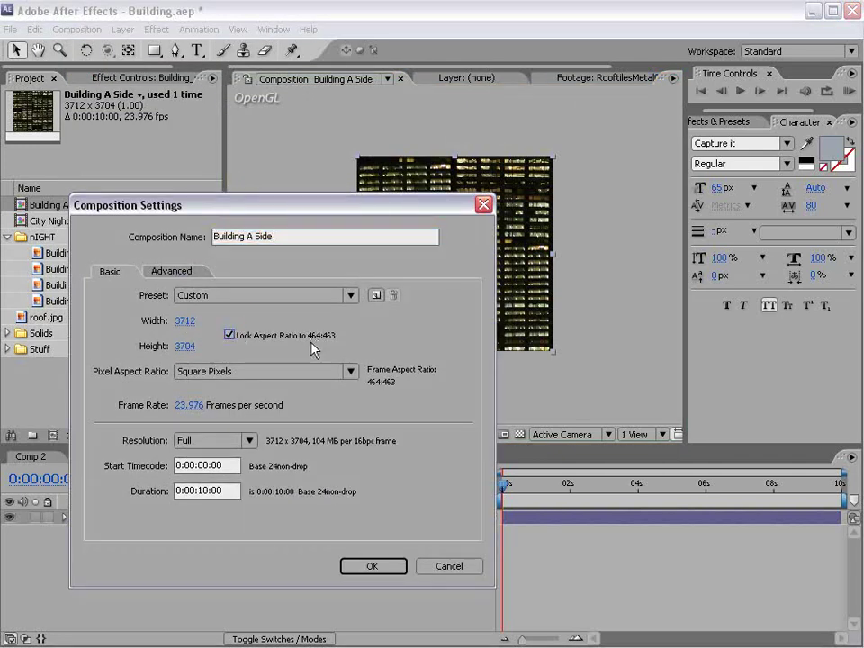
pyautogui.click(184, 322)
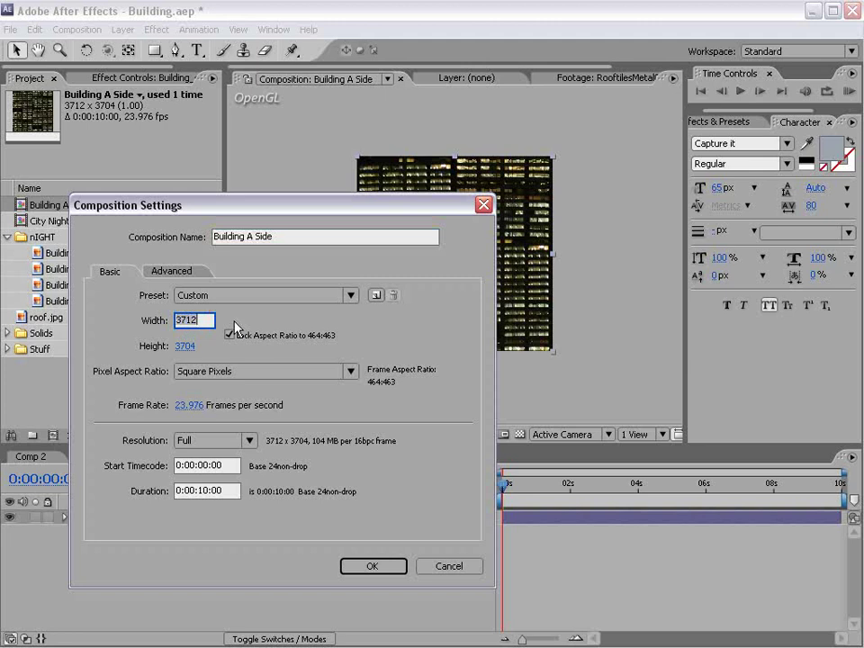
pyautogui.write('1000')
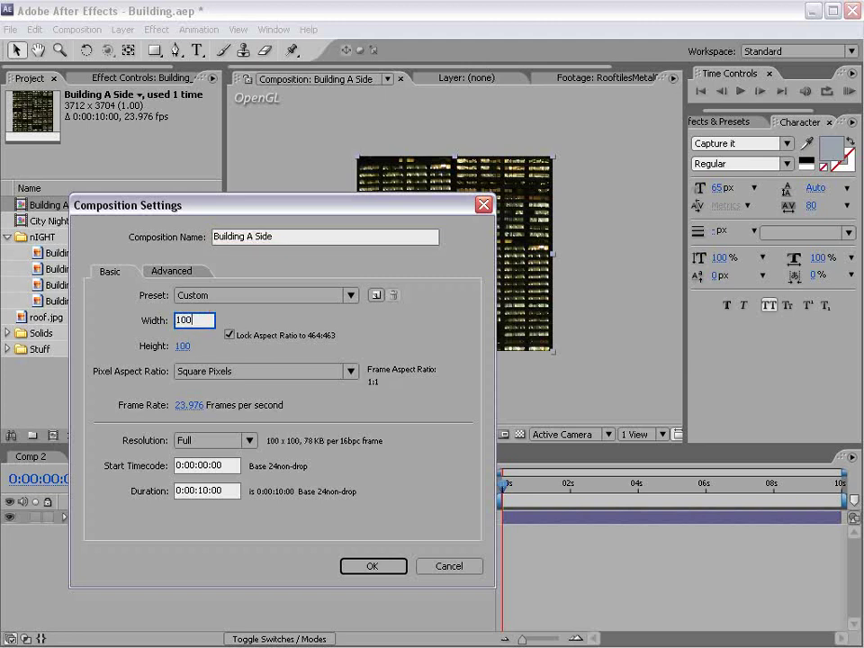
pyautogui.click(372, 565)
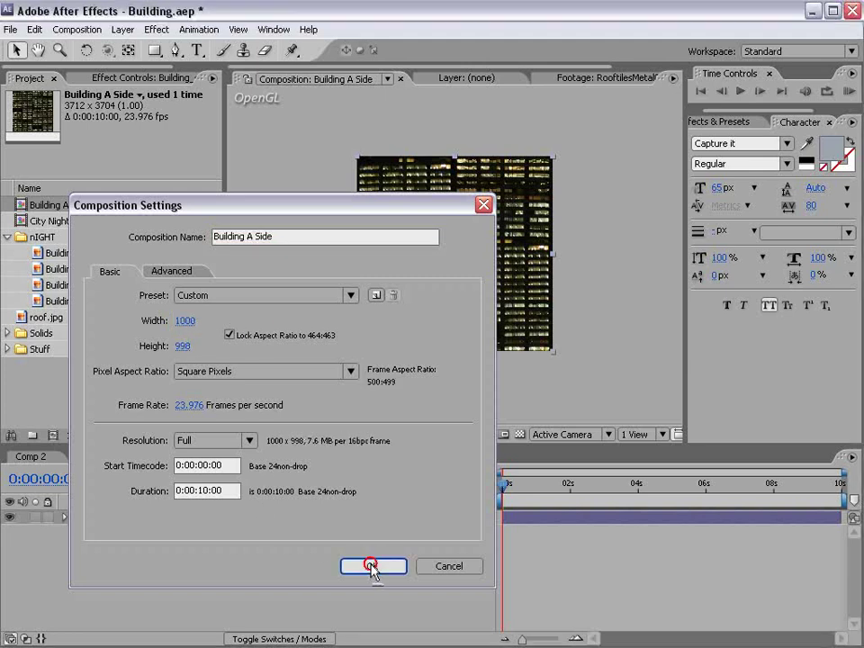
# Scale the Building_side.jpg layer down to fit the composition frame, check it enlarged, and close the Building A Side composition
pyautogui.click(461, 257)
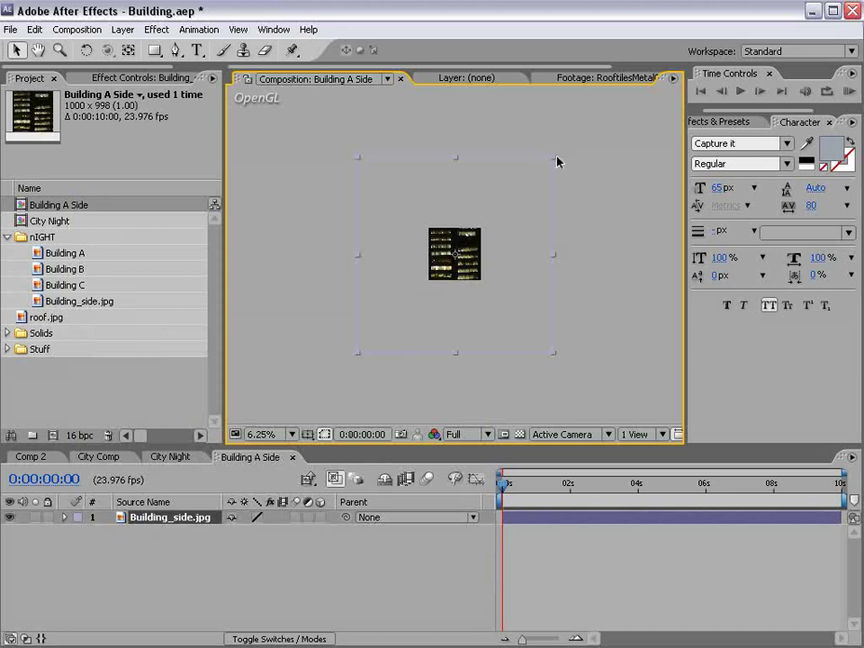
pyautogui.moveTo(553, 161); pyautogui.dragTo(489, 224)
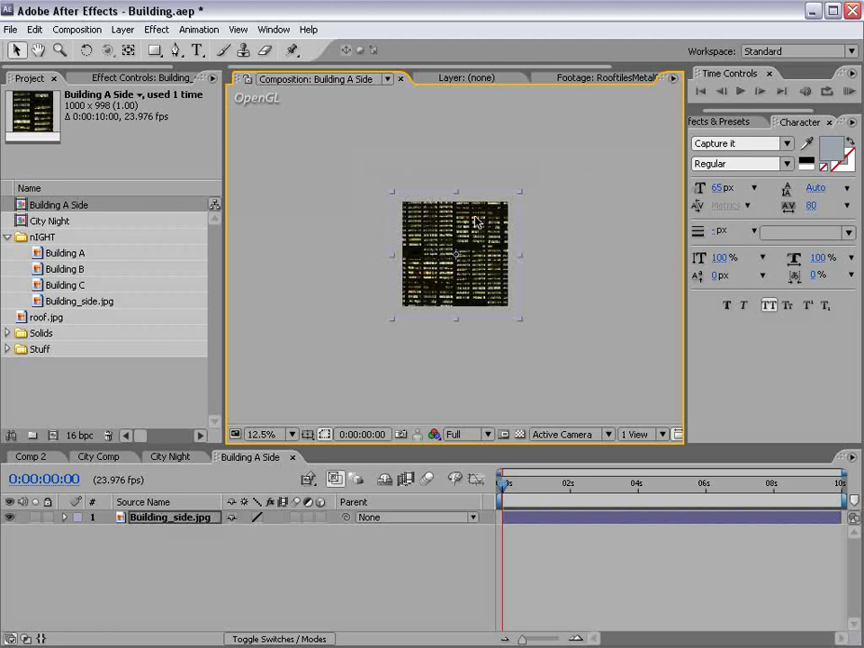
pyautogui.rightClick(406, 226)
pyautogui.click(433, 294)
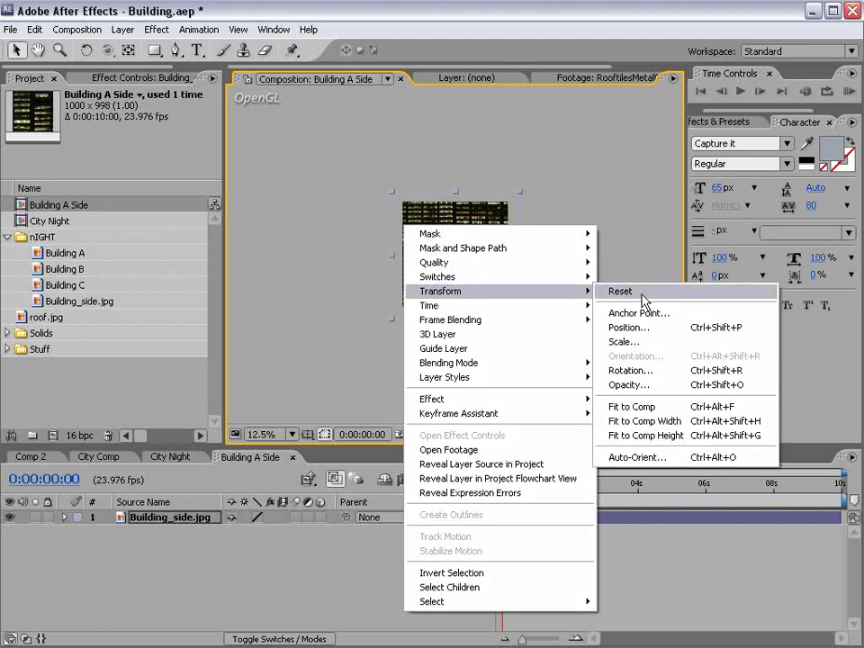
pyautogui.click(675, 412)
pyautogui.scroll(3, 442, 290)
pyautogui.press('`')
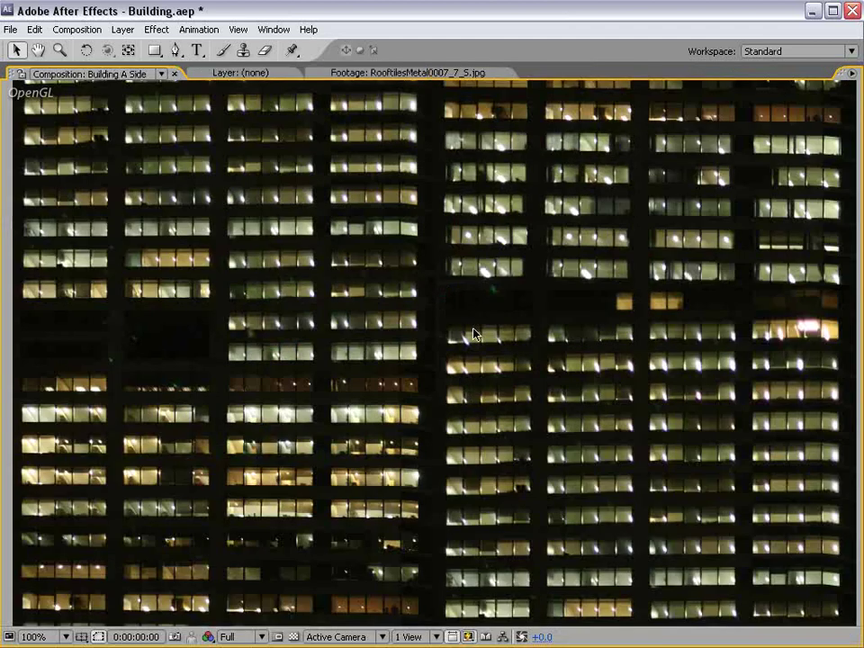
pyautogui.press('`')
pyautogui.scroll(-1, 425, 270)
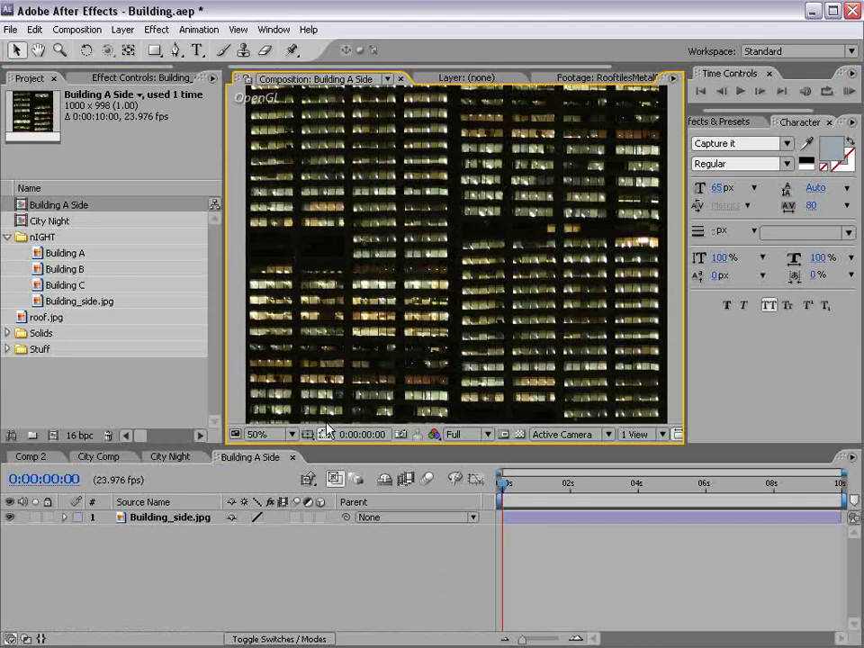
pyautogui.click(293, 458)
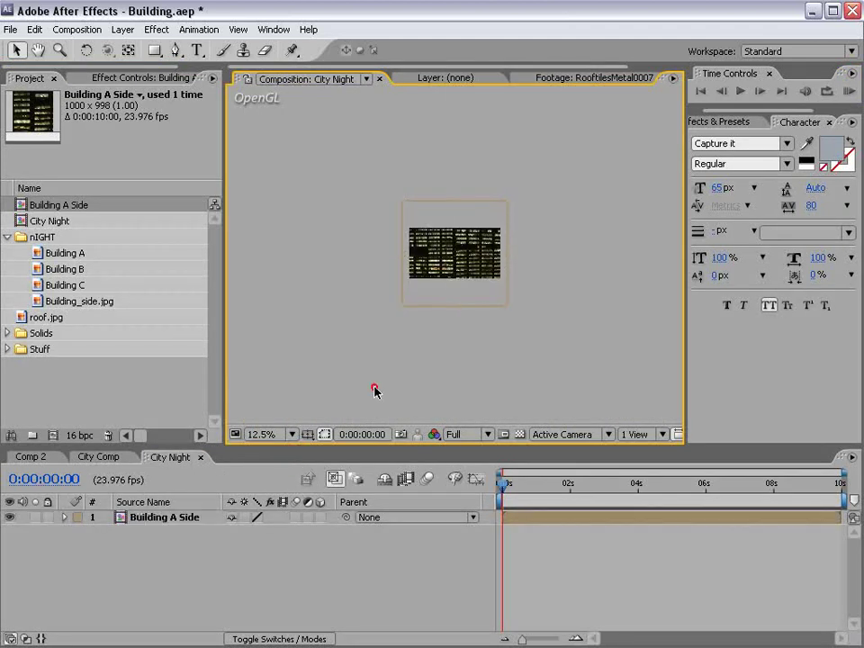
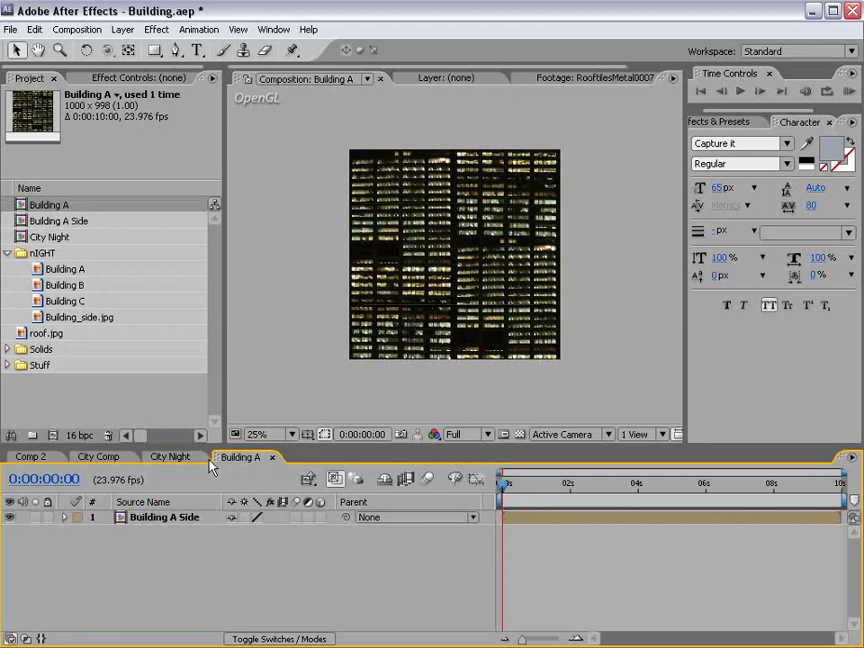
# Narrow the project area slightly to give the composition viewer more room
pyautogui.moveTo(223, 445); pyautogui.dragTo(213, 448)
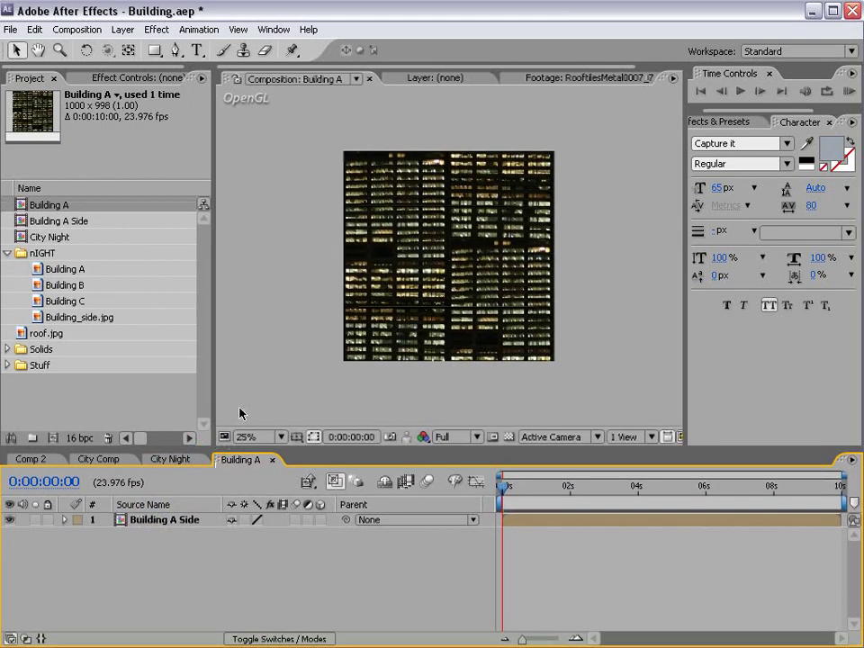
# Make the Building A Side layer 3D and select it in the Top view
pyautogui.click(393, 280)
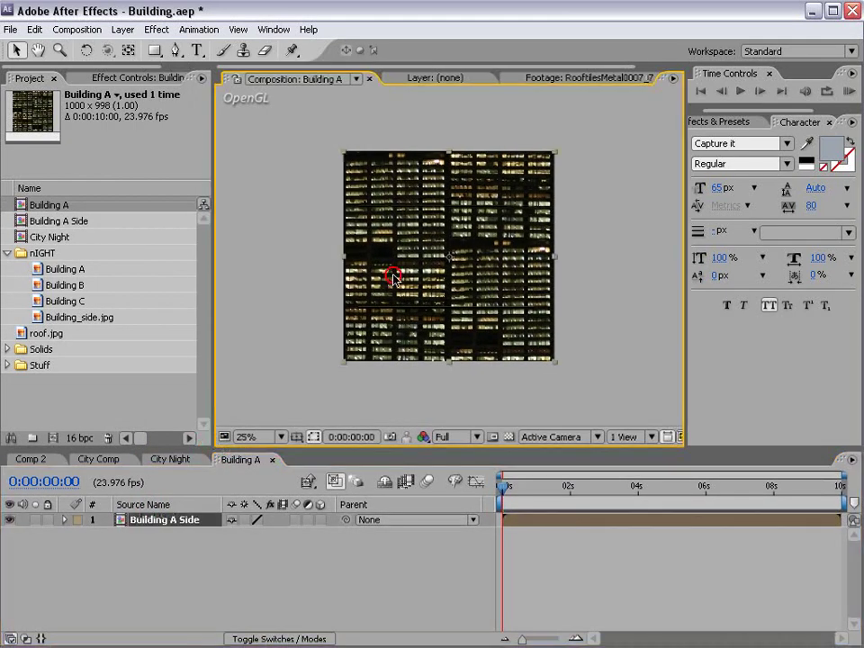
pyautogui.click(321, 520)
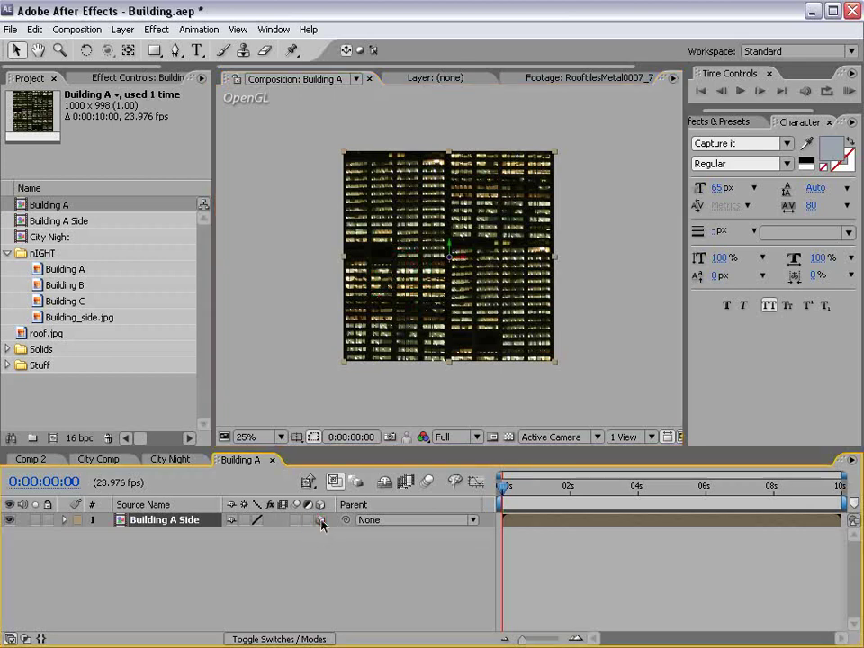
pyautogui.click(552, 436)
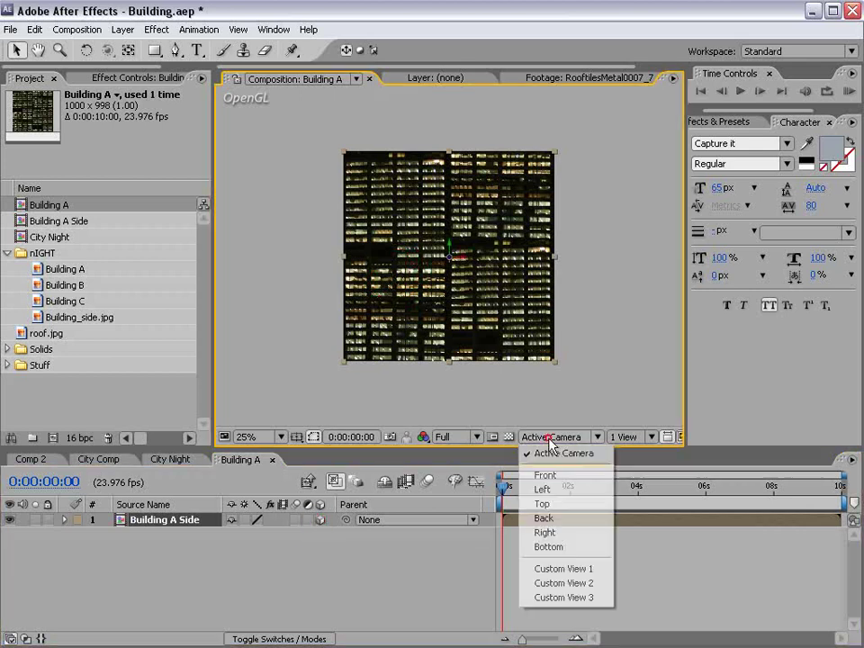
pyautogui.click(549, 504)
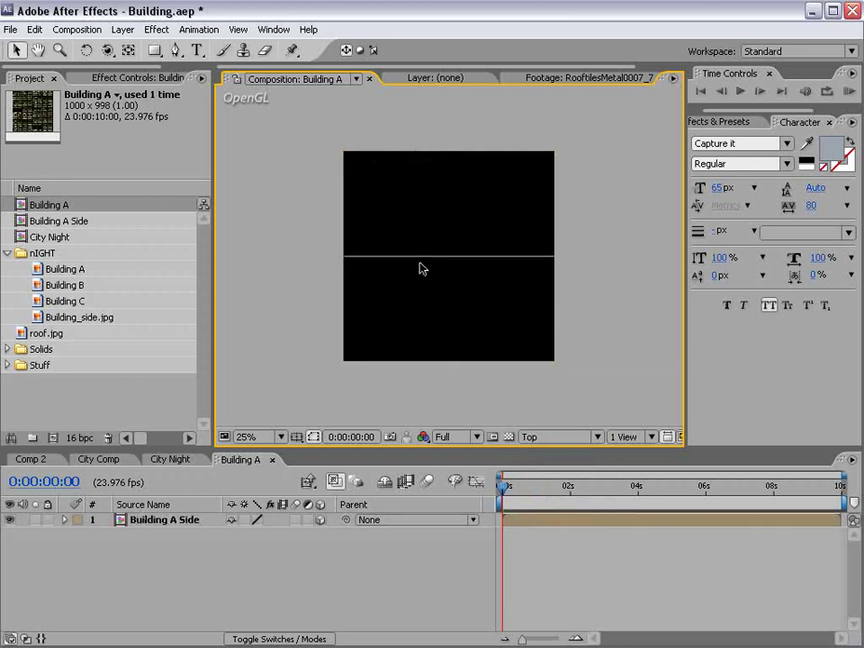
pyautogui.click(420, 260)
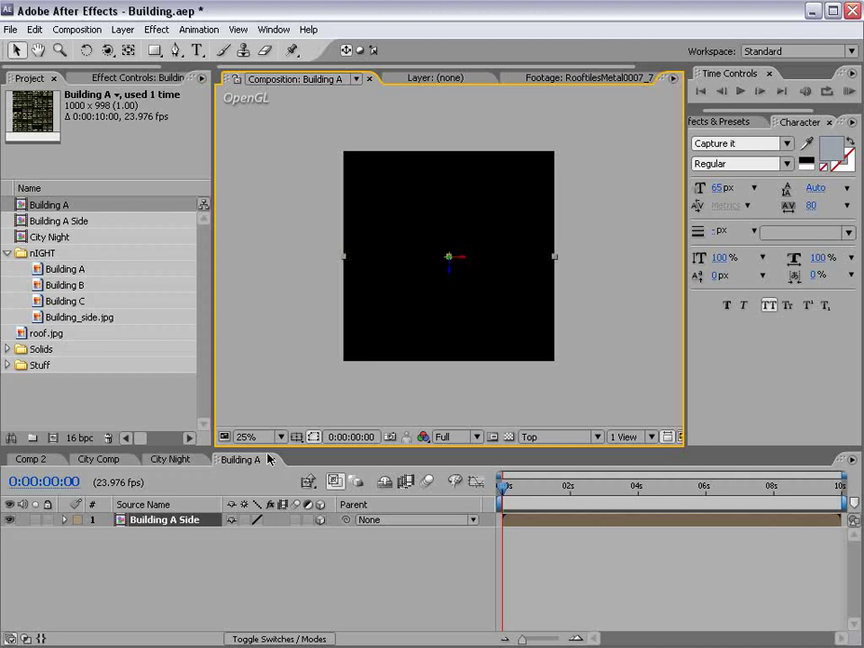
# Duplicate the Building A Side layer and move the copy back along its Z axis, well behind the original wall
pyautogui.hotkey('ctrl', 'd')
pyautogui.hotkey('ctrl', 'z')
pyautogui.click(34, 30)
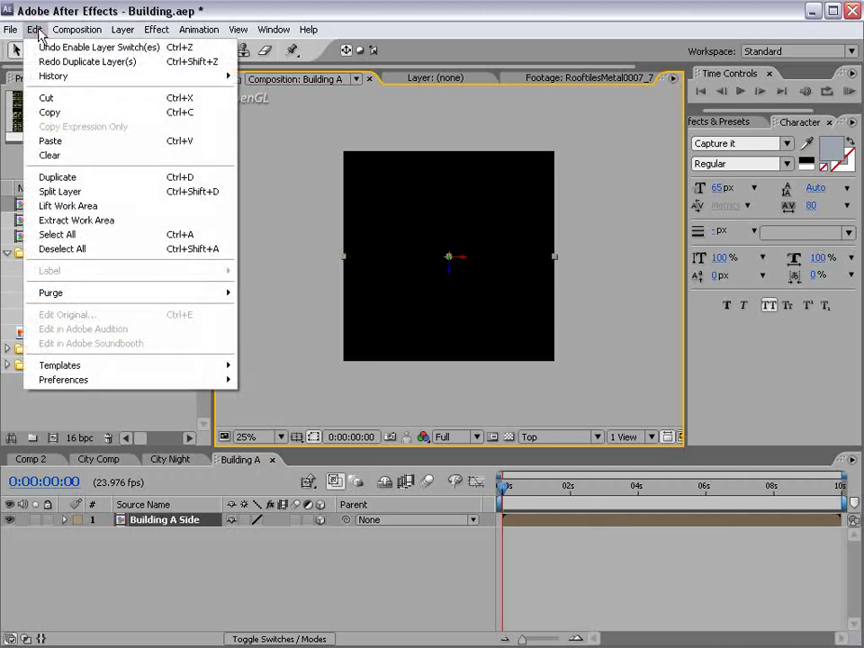
pyautogui.click(42, 178)
pyautogui.moveTo(454, 276); pyautogui.dragTo(448, 147)
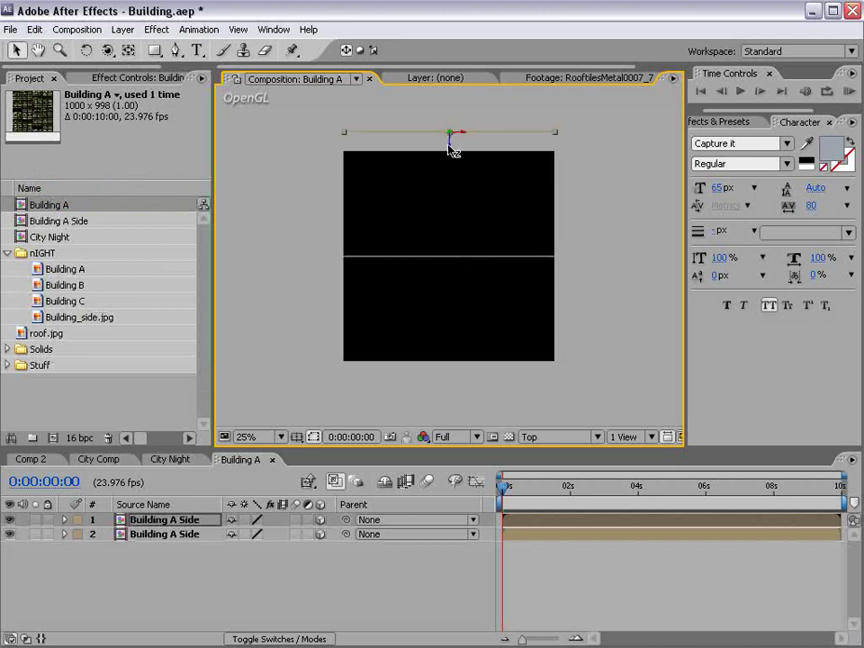
pyautogui.moveTo(452, 199); pyautogui.dragTo(448, 270)
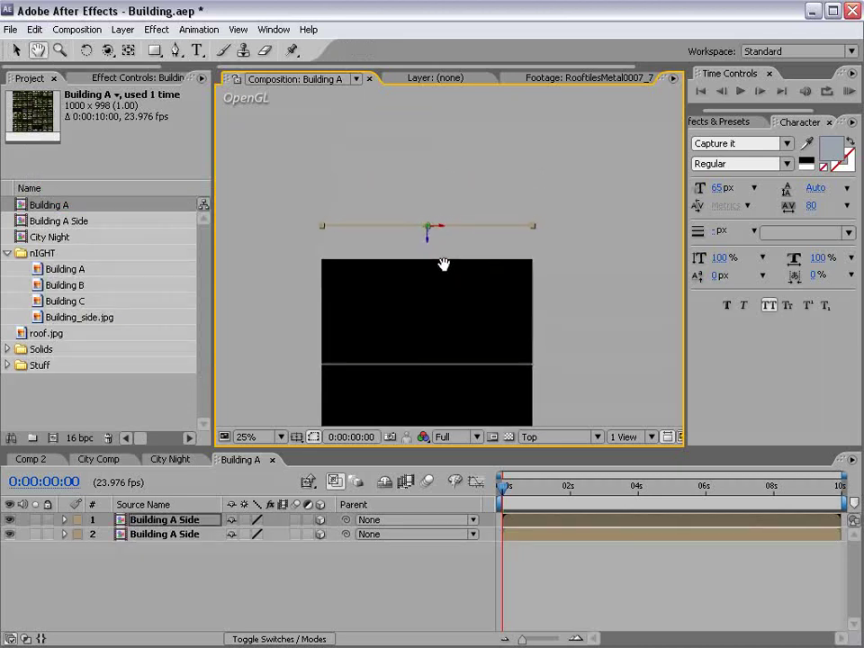
pyautogui.moveTo(428, 234); pyautogui.dragTo(432, 191)
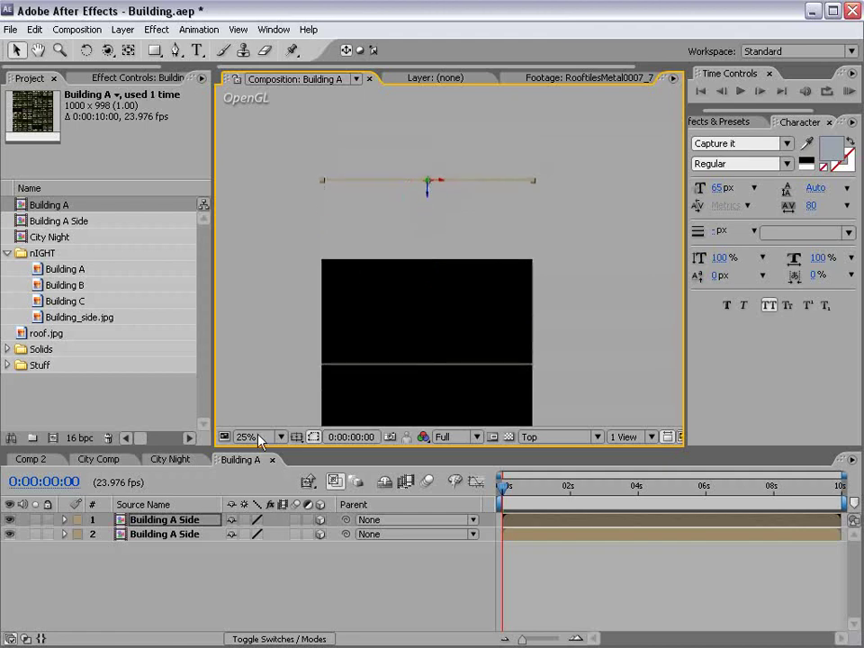
# Turn a duplicate of the back wall into a perpendicular left wall, and shift the back wall to meet its far end
pyautogui.hotkey('ctrl', 'd')
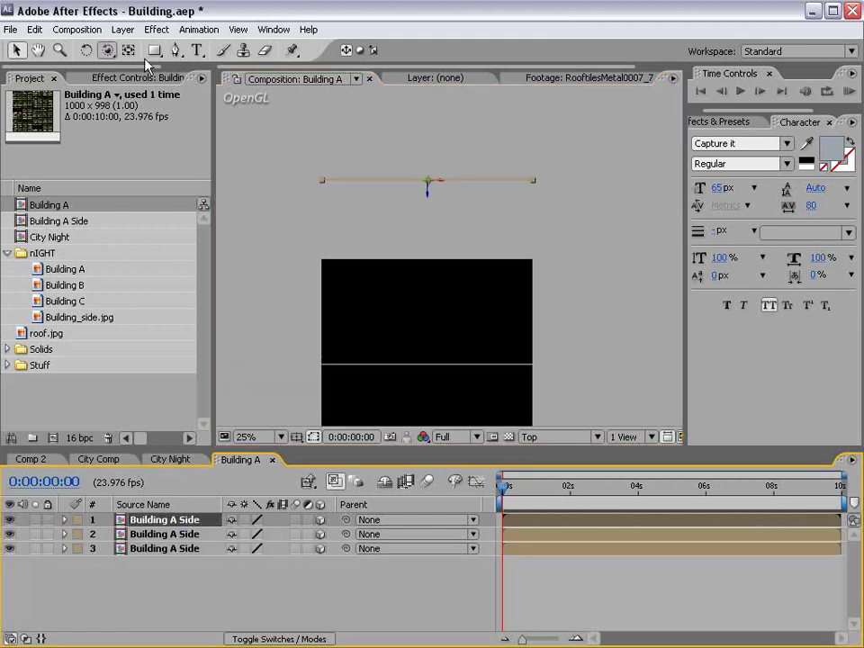
pyautogui.click(88, 51)
pyautogui.moveTo(428, 185)
pyautogui.mouseDown()
pyautogui.moveTo(442, 181)
pyautogui.moveTo(341, 186)
pyautogui.moveTo(316, 272)
pyautogui.moveTo(321, 242)
pyautogui.moveTo(317, 250)
pyautogui.mouseUp()
pyautogui.press('v')
pyautogui.click(356, 180)
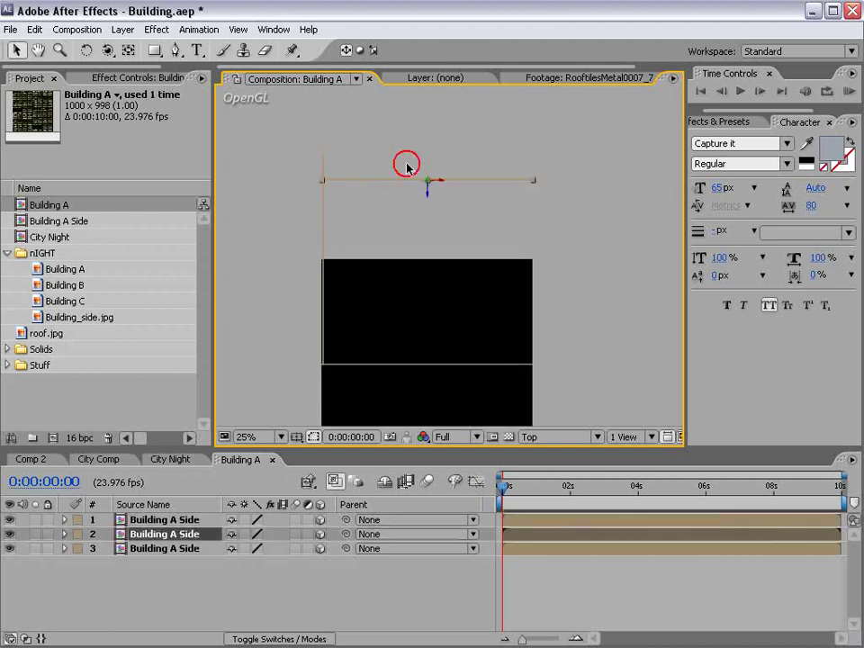
pyautogui.moveTo(428, 193); pyautogui.dragTo(424, 166)
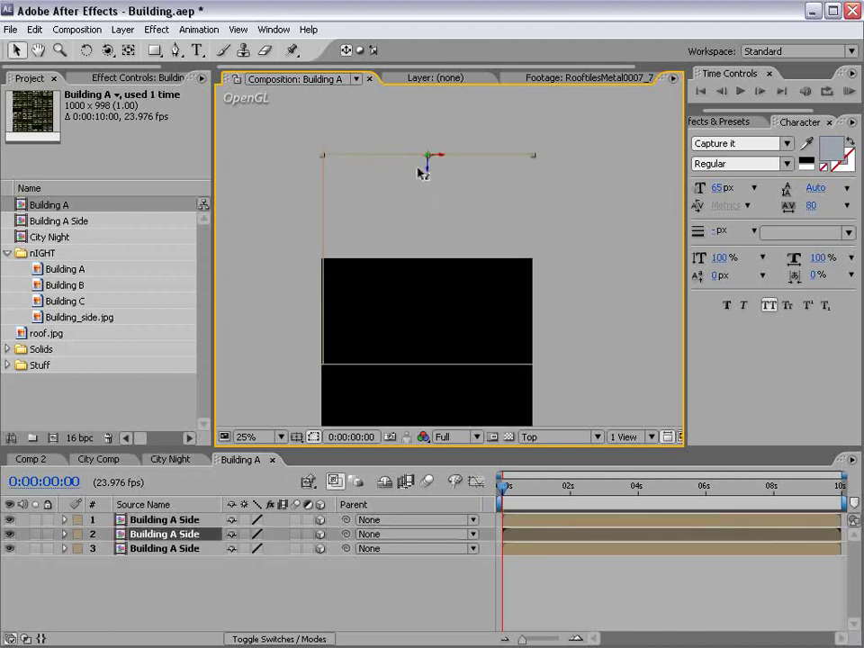
# Duplicate the left wall, move the copy across to the right ends of the front and back walls, and check the box in Custom View 1
pyautogui.click(325, 263)
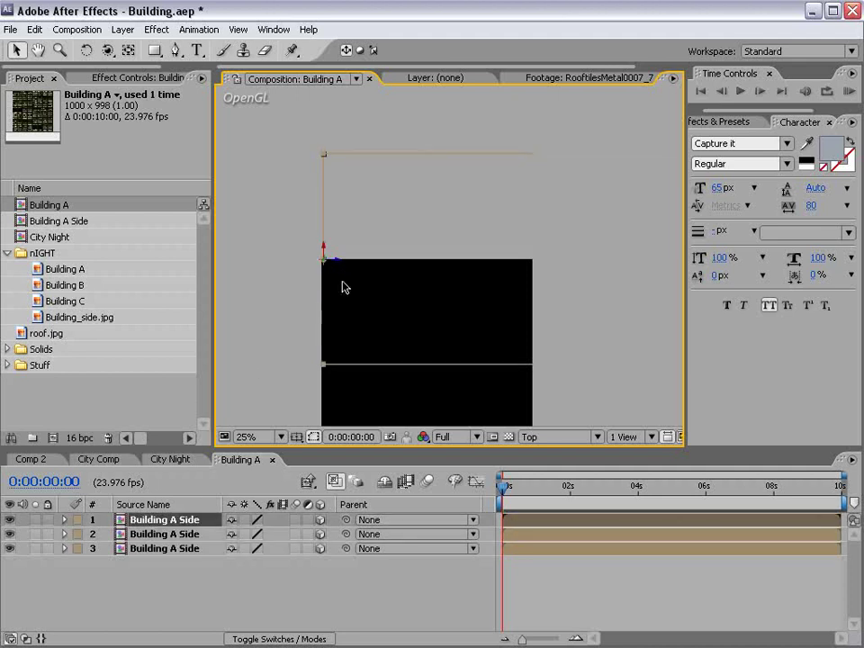
pyautogui.hotkey('ctrl', 'd')
pyautogui.moveTo(338, 261); pyautogui.dragTo(546, 262)
pyautogui.click(559, 436)
pyautogui.click(563, 568)
pyautogui.press('c')
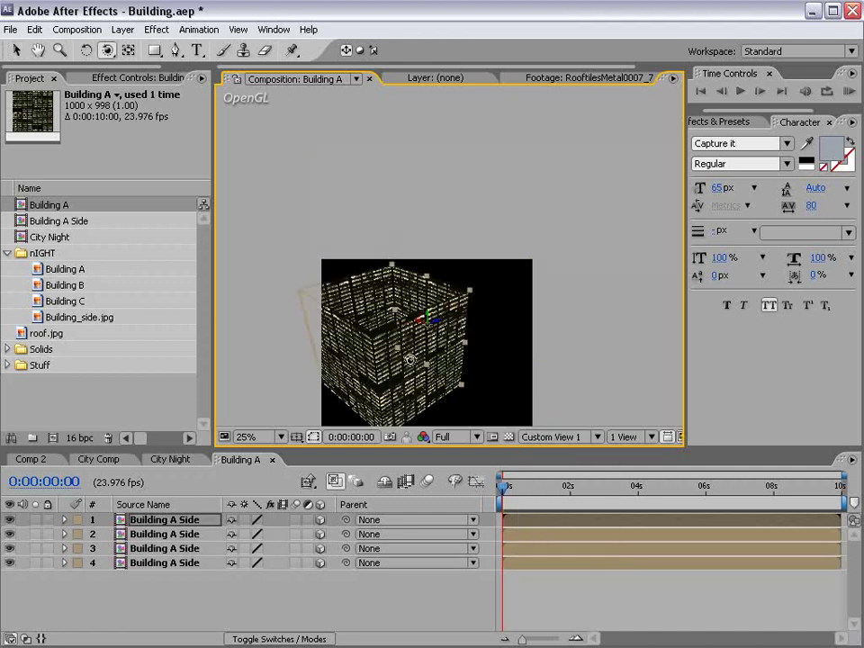
pyautogui.moveTo(317, 271); pyautogui.dragTo(485, 388)
# Examine how the wall edges line up in enlarged Left and Front views with the transparency grid turned on
pyautogui.click(551, 437)
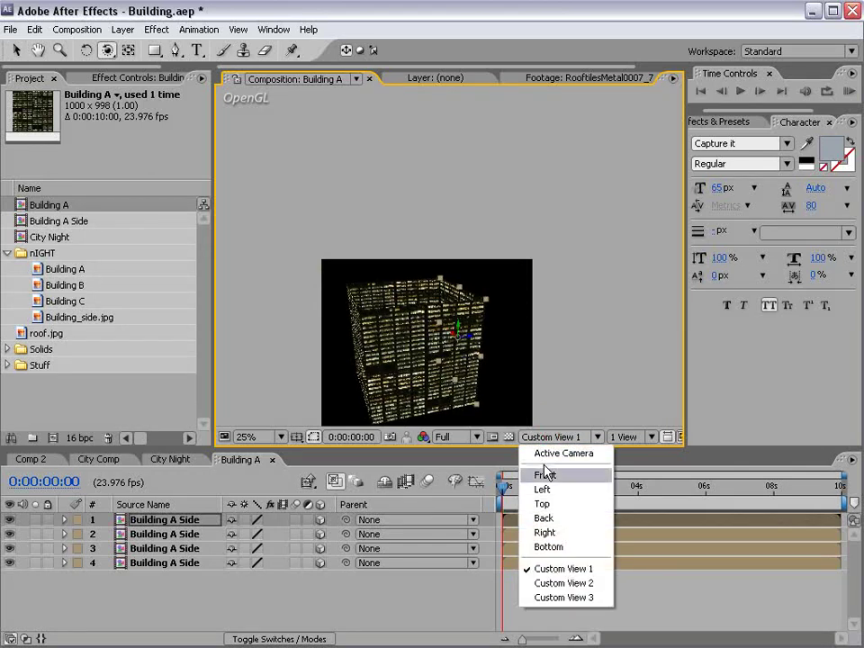
pyautogui.click(551, 493)
pyautogui.scroll(4, 405, 270)
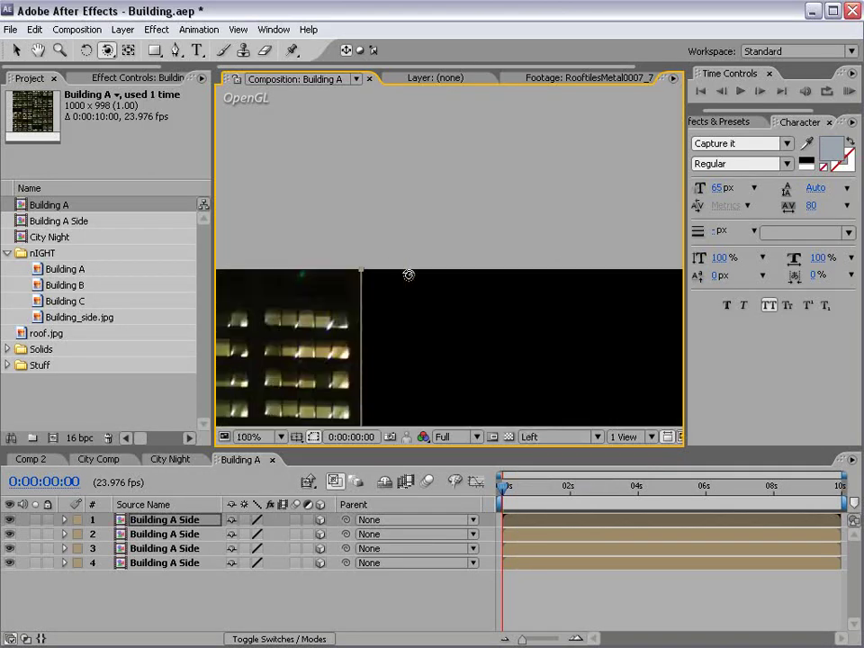
pyautogui.press('h')
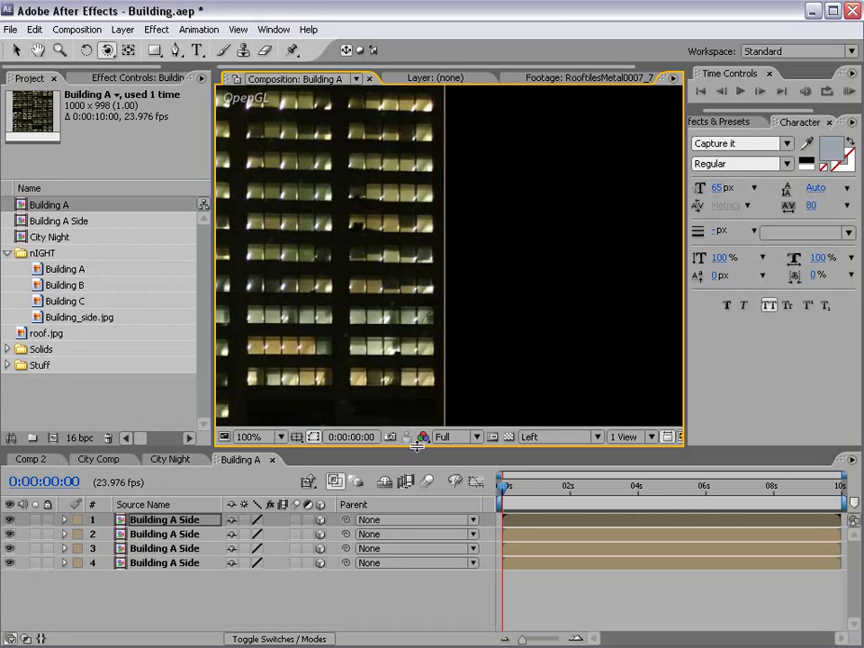
pyautogui.click(508, 438)
pyautogui.press('h')
pyautogui.moveTo(384, 333); pyautogui.dragTo(459, 315)
pyautogui.scroll(-2, 458, 315)
pyautogui.press('c')
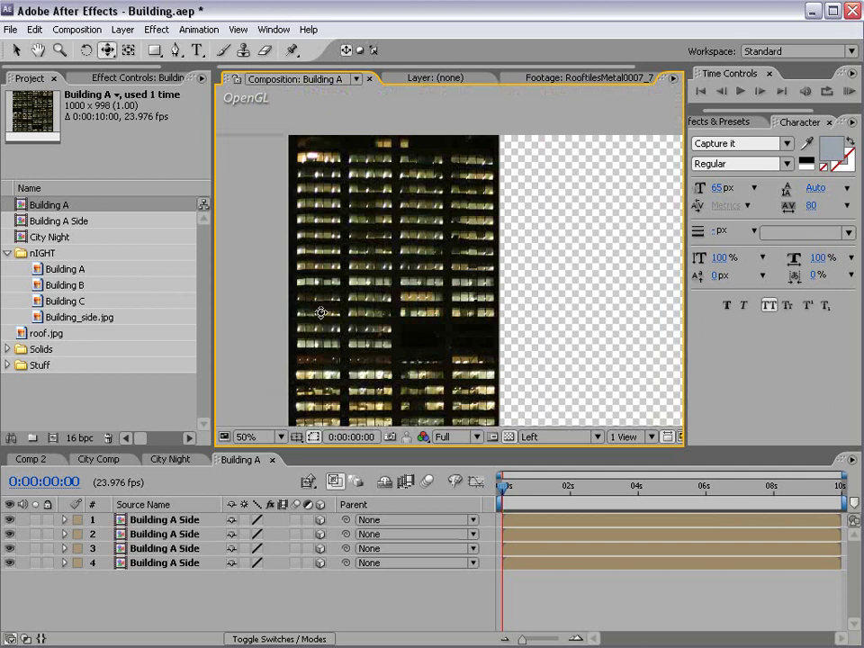
pyautogui.moveTo(106, 50); pyautogui.dragTo(120, 69)
pyautogui.moveTo(297, 296); pyautogui.dragTo(376, 286)
pyautogui.click(531, 437)
pyautogui.click(544, 475)
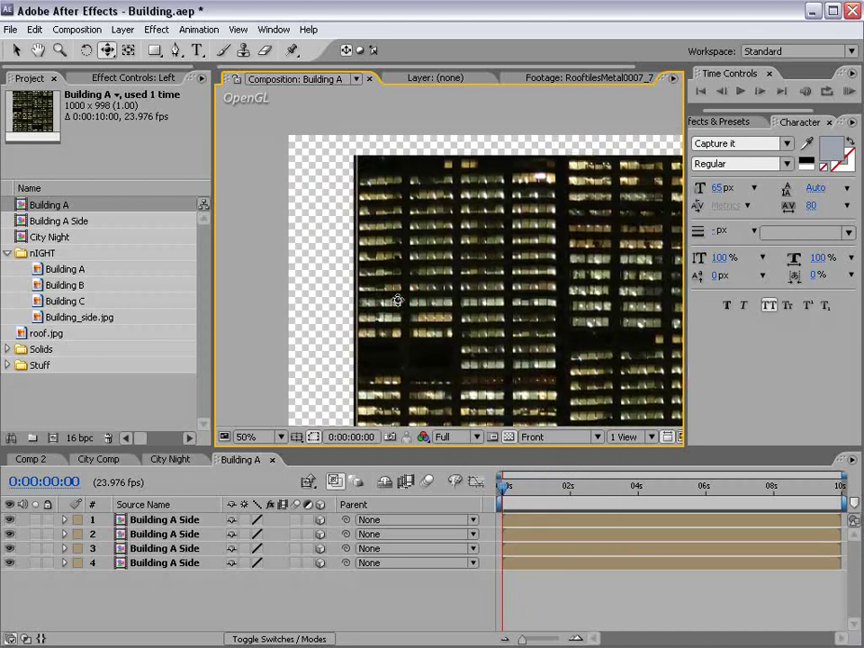
# Nudge the left wall along its Z axis in the Front view until it is flush with the front wall's left edge
pyautogui.click(184, 535)
pyautogui.press('v')
pyautogui.press('space')
pyautogui.moveTo(402, 380); pyautogui.dragTo(383, 289)
pyautogui.press('.')
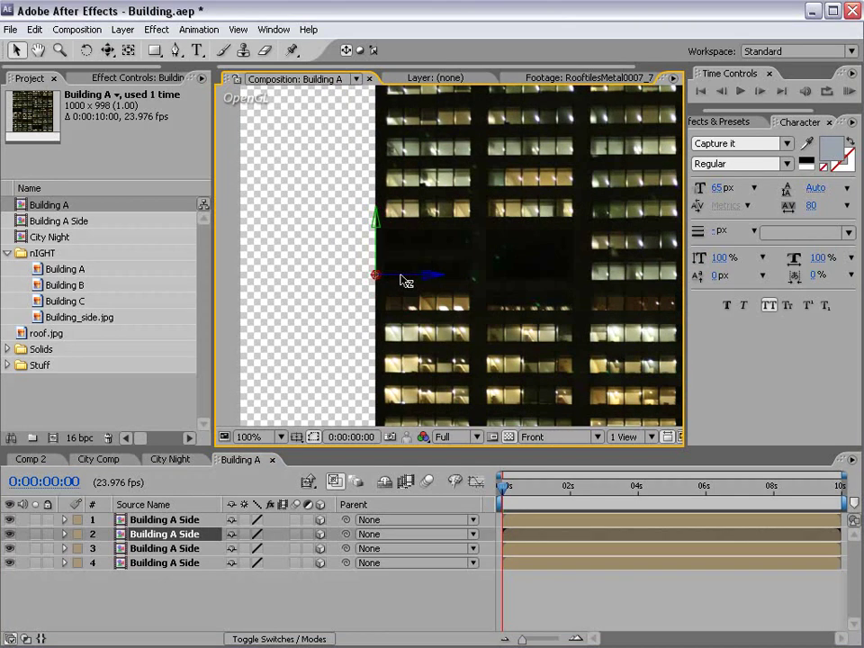
# Nudge the right wall outward in the enlarged Front view until it is flush with the front wall's right edge
pyautogui.press(',')
pyautogui.press('space')
pyautogui.moveTo(405, 280); pyautogui.dragTo(270, 303)
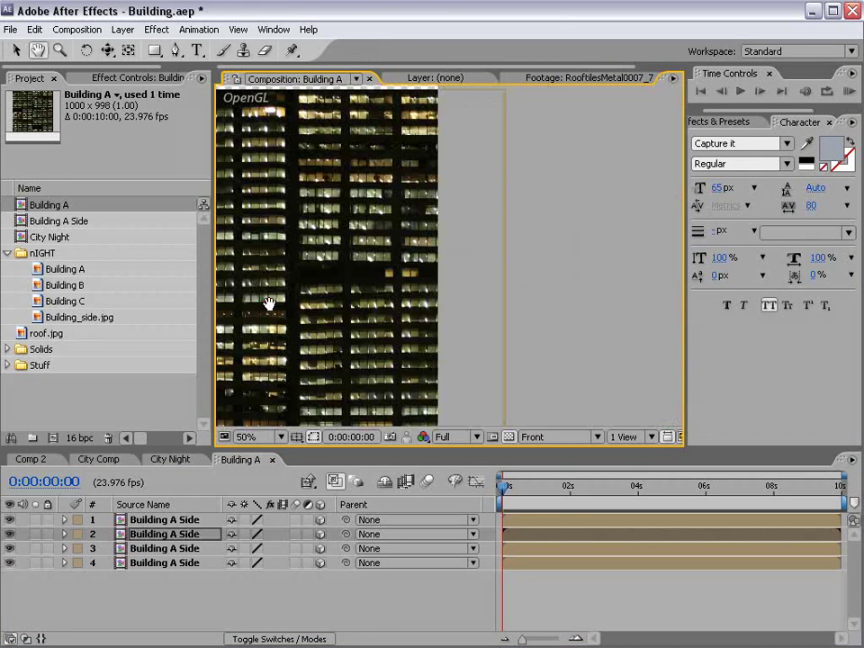
pyautogui.press('.')
pyautogui.moveTo(448, 314); pyautogui.dragTo(289, 319)
pyautogui.click(170, 549)
pyautogui.click(165, 563)
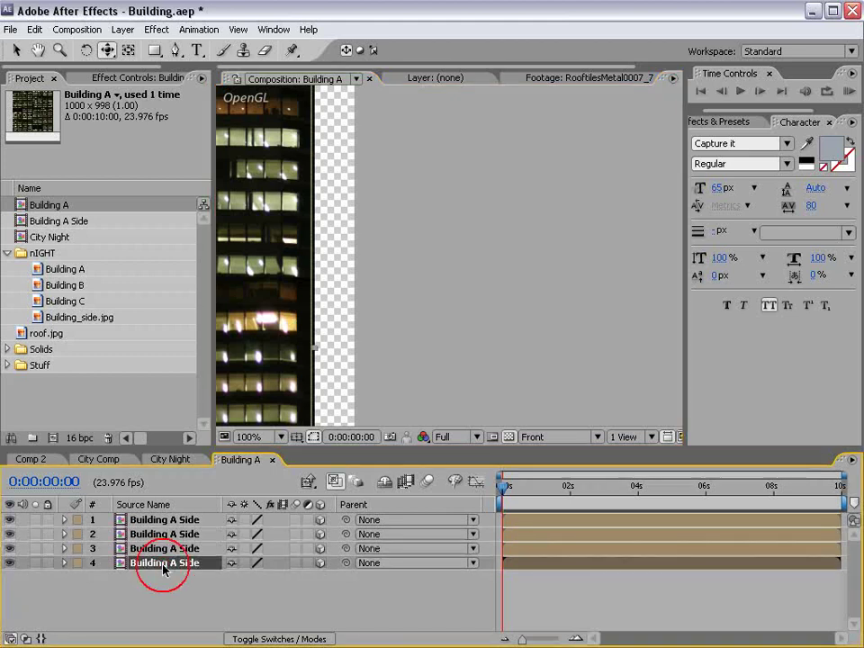
pyautogui.click(184, 520)
pyautogui.press('.')
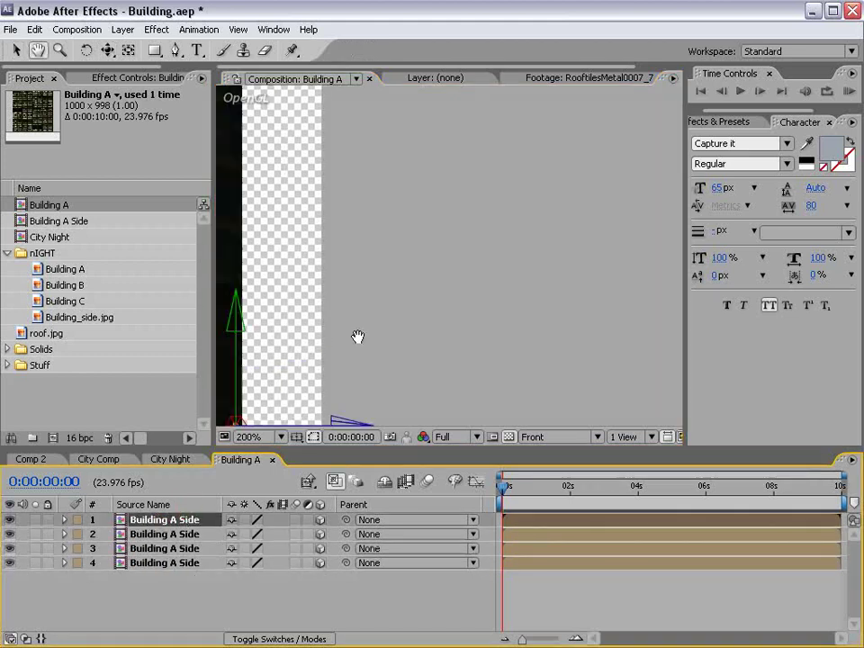
pyautogui.moveTo(403, 387); pyautogui.dragTo(405, 391)
# Orbit around the four-walled building in Custom View 1 to examine its corners and open top
pyautogui.click(541, 434)
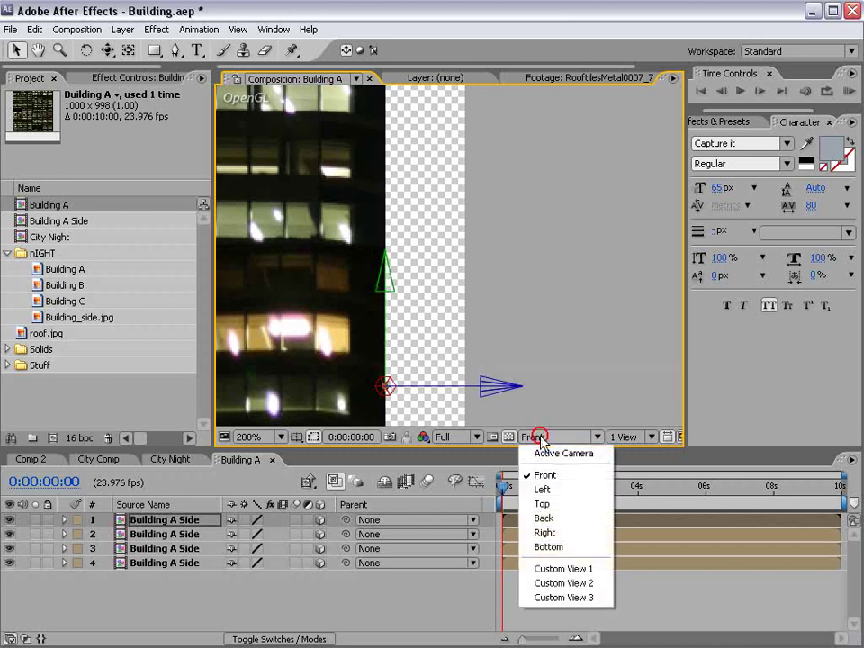
pyautogui.click(590, 567)
pyautogui.press('h')
pyautogui.moveTo(431, 275); pyautogui.dragTo(447, 254)
pyautogui.press(',')
pyautogui.press('c')
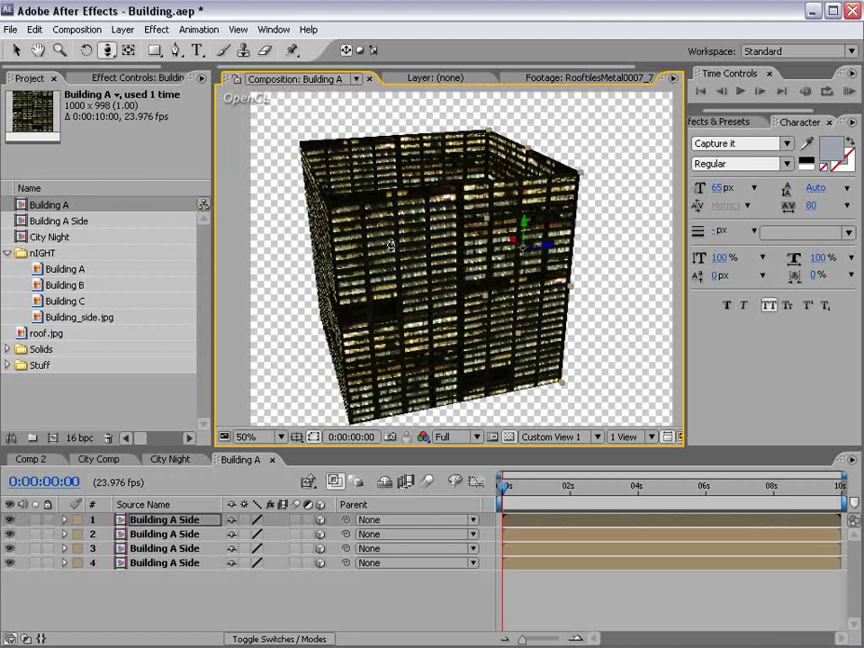
pyautogui.moveTo(369, 217); pyautogui.dragTo(402, 235)
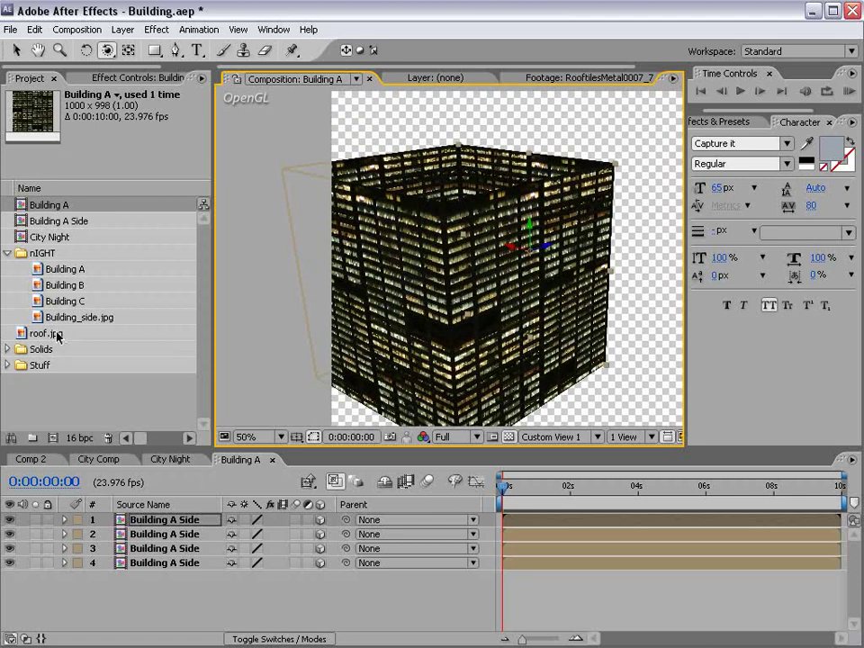
# Open the roof.jpg footage, examine it full-screen, and return to the Building A composition
pyautogui.doubleClick(49, 335)
pyautogui.press('`')
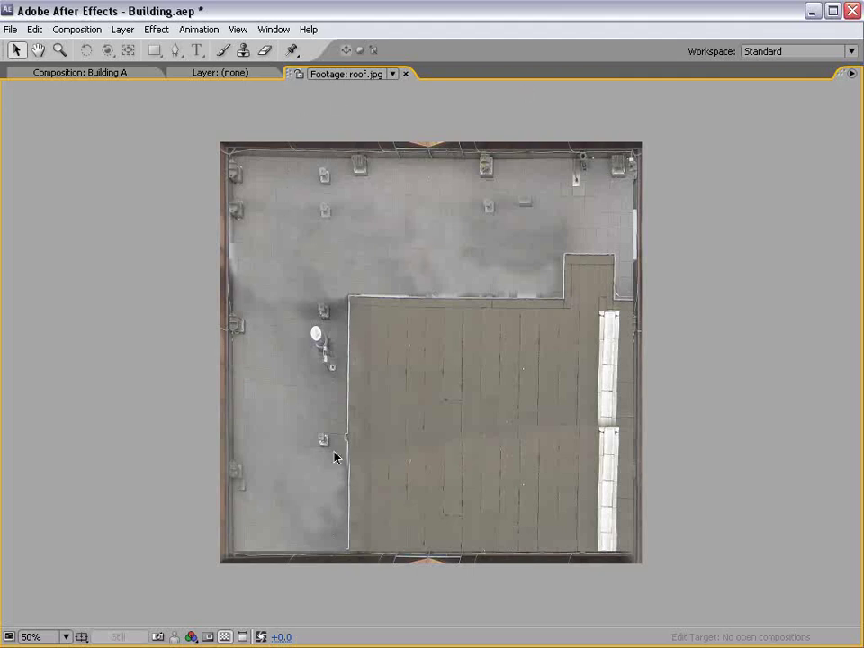
pyautogui.press('`')
pyautogui.press(',')
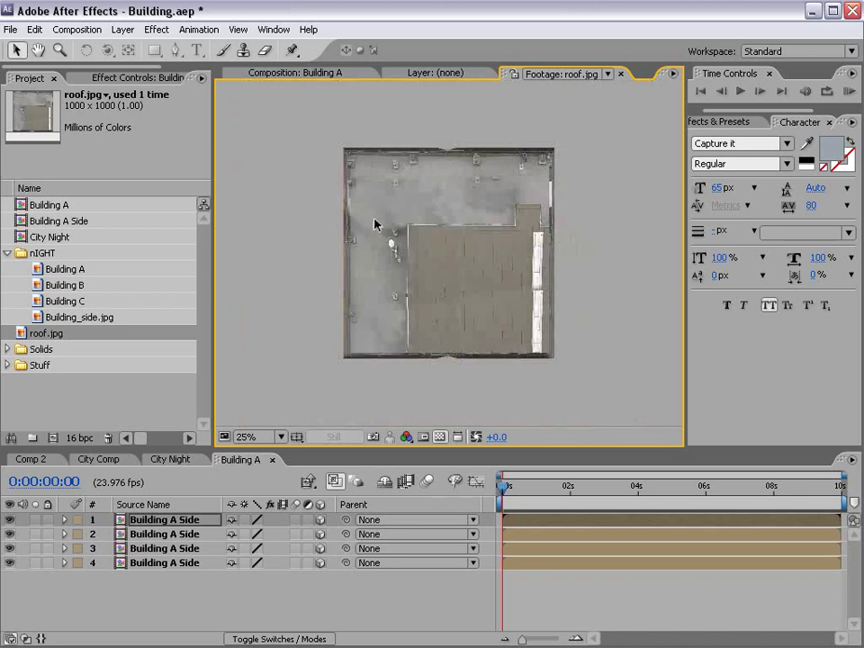
pyautogui.click(288, 75)
# Add roof.jpg to the Building A composition and pre-compose it as Roof Top, leaving all attributes in Building A
pyautogui.click(66, 395)
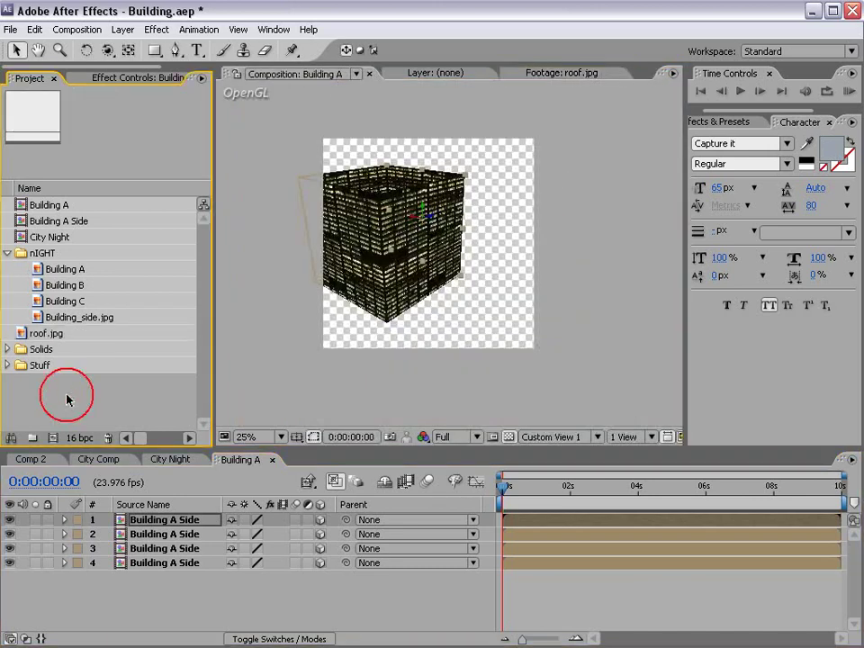
pyautogui.moveTo(27, 333); pyautogui.dragTo(433, 249)
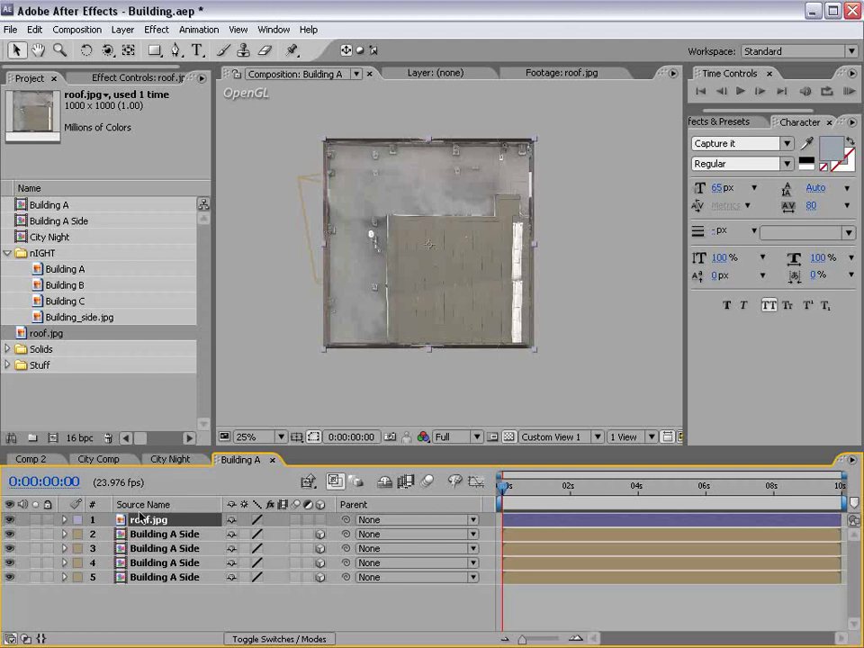
pyautogui.click(123, 30)
pyautogui.click(162, 584)
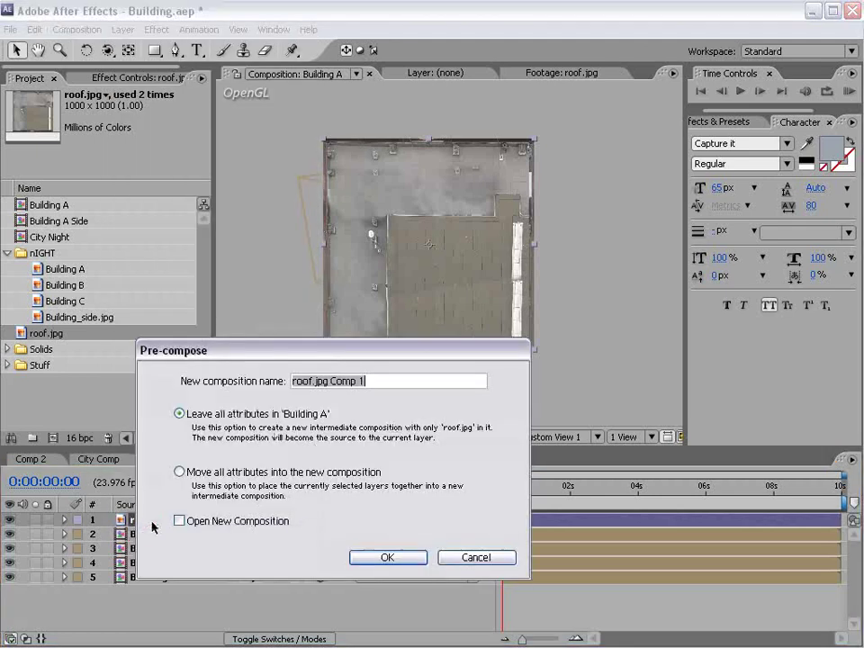
pyautogui.write('Roof Top')
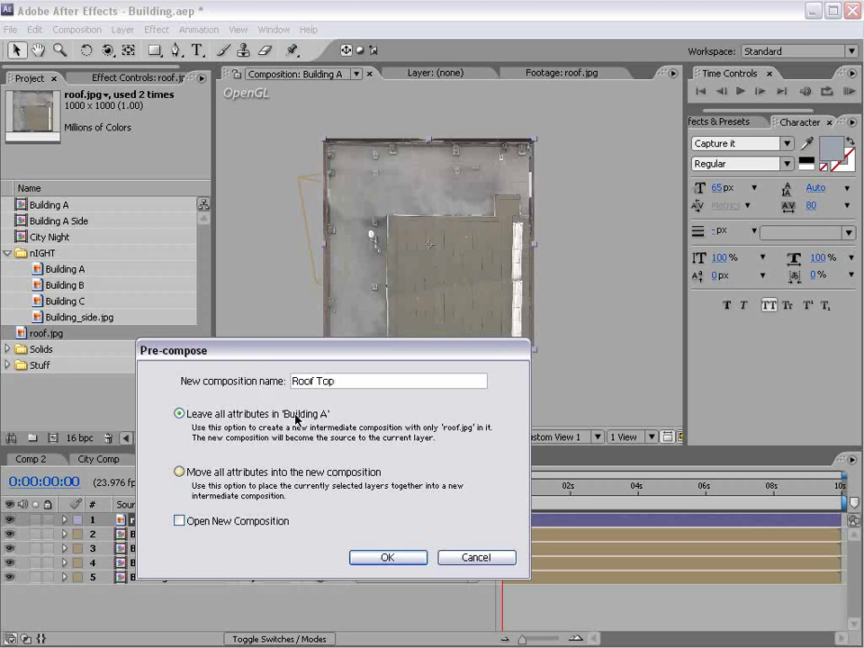
pyautogui.click(387, 558)
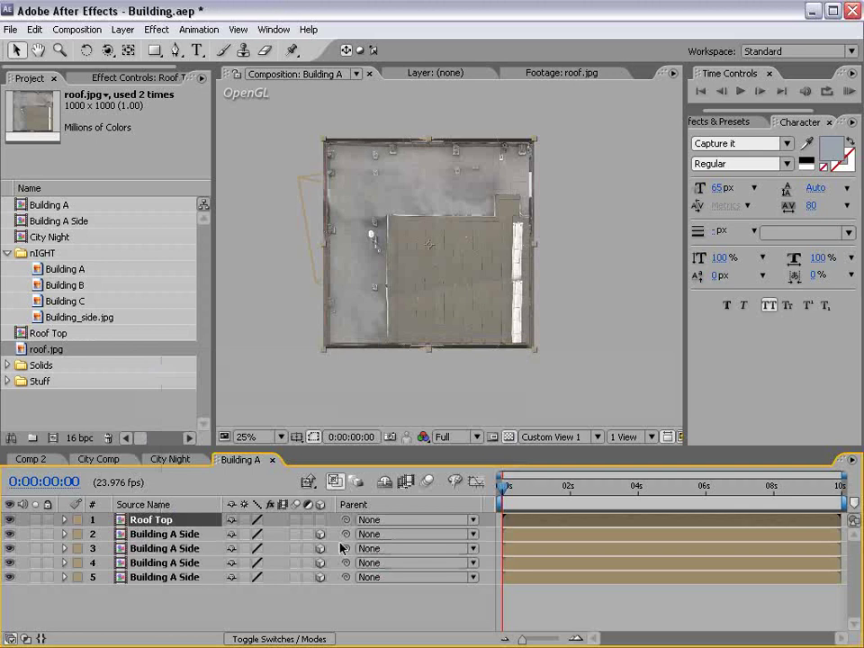
# Make the Roof Top layer 3D and show the building in the Top view
pyautogui.click(320, 521)
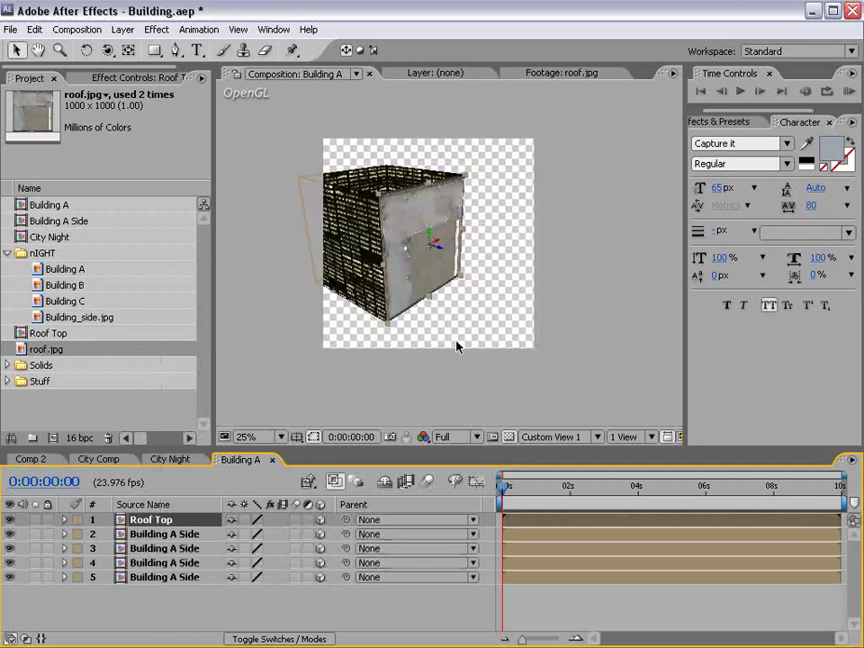
pyautogui.click(550, 437)
pyautogui.click(599, 506)
pyautogui.click(505, 361)
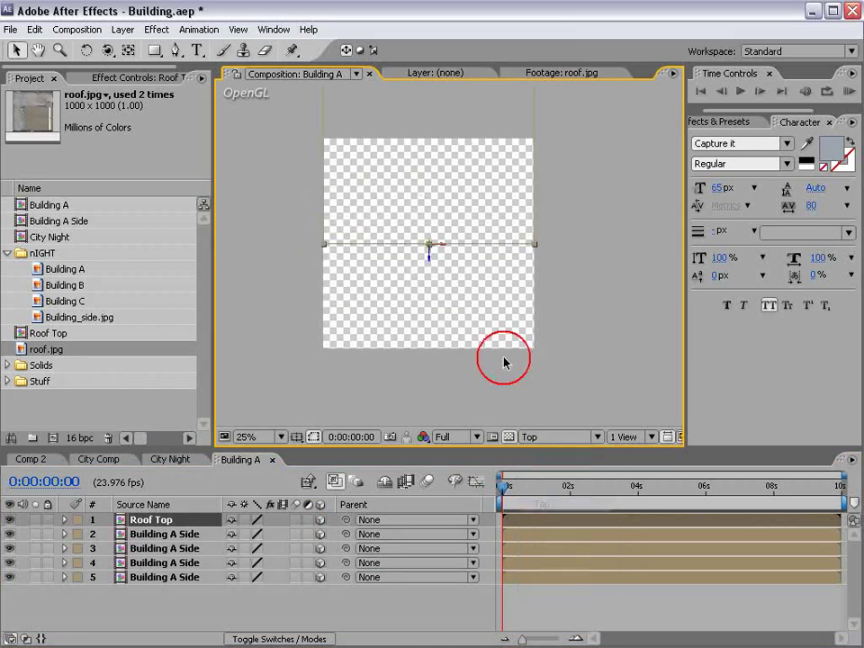
# Rotate the Roof Top layer flat to an orientation of 90°, 0°, 0° and move it back so it sits centred over the four walls
pyautogui.press('h')
pyautogui.moveTo(434, 198); pyautogui.dragTo(432, 289)
pyautogui.press('v')
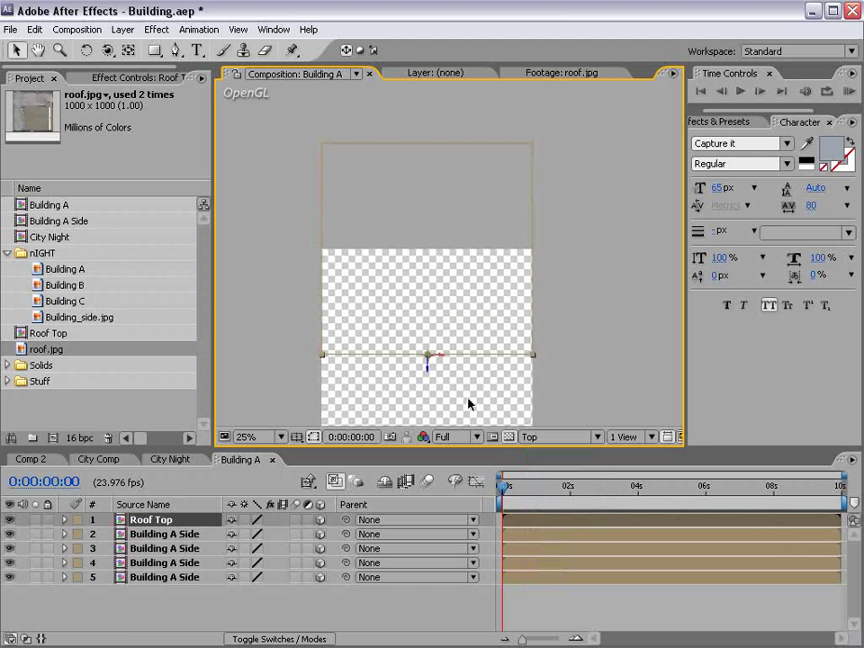
pyautogui.press('w')
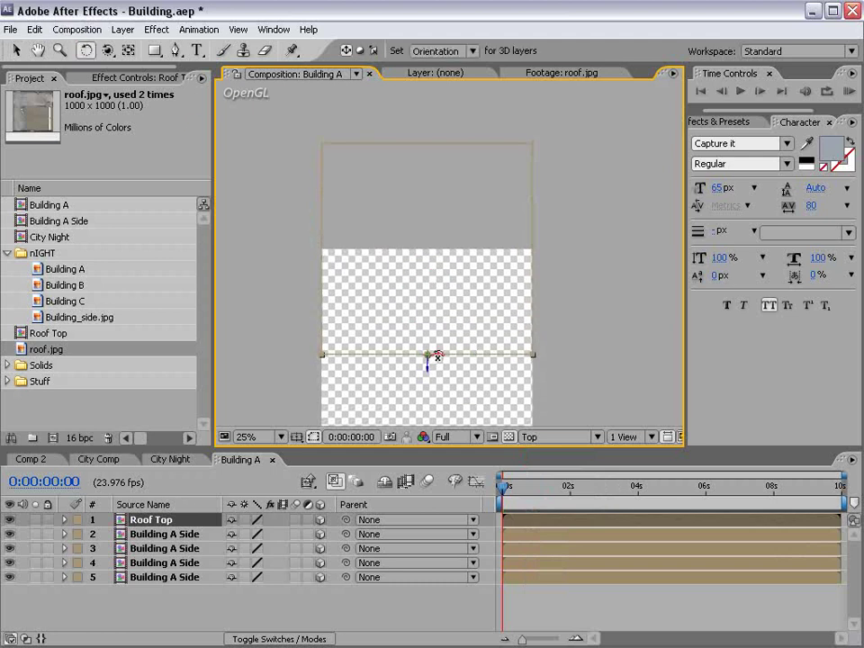
pyautogui.moveTo(438, 356); pyautogui.dragTo(436, 341)
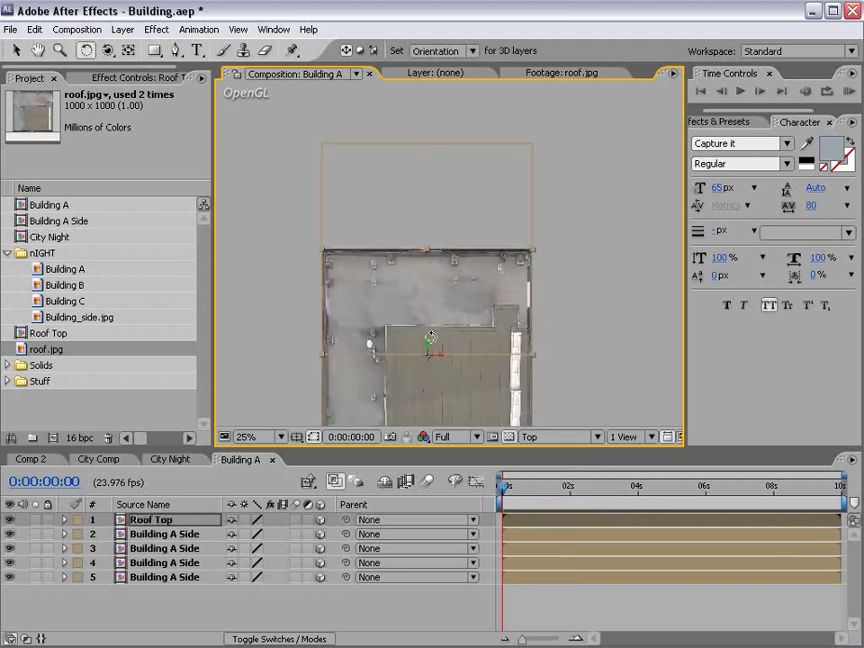
pyautogui.press('r')
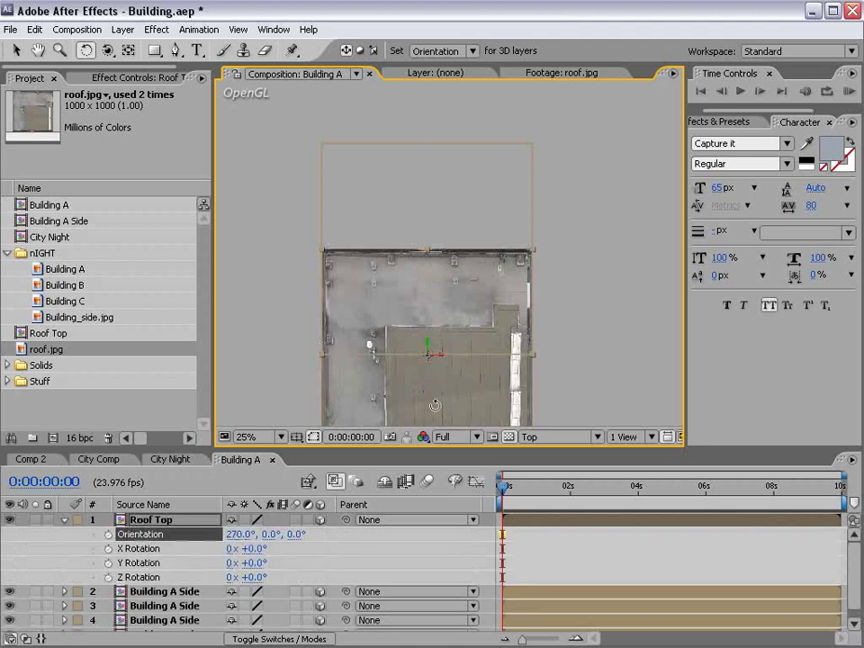
pyautogui.moveTo(437, 357); pyautogui.dragTo(430, 264)
pyautogui.press('v')
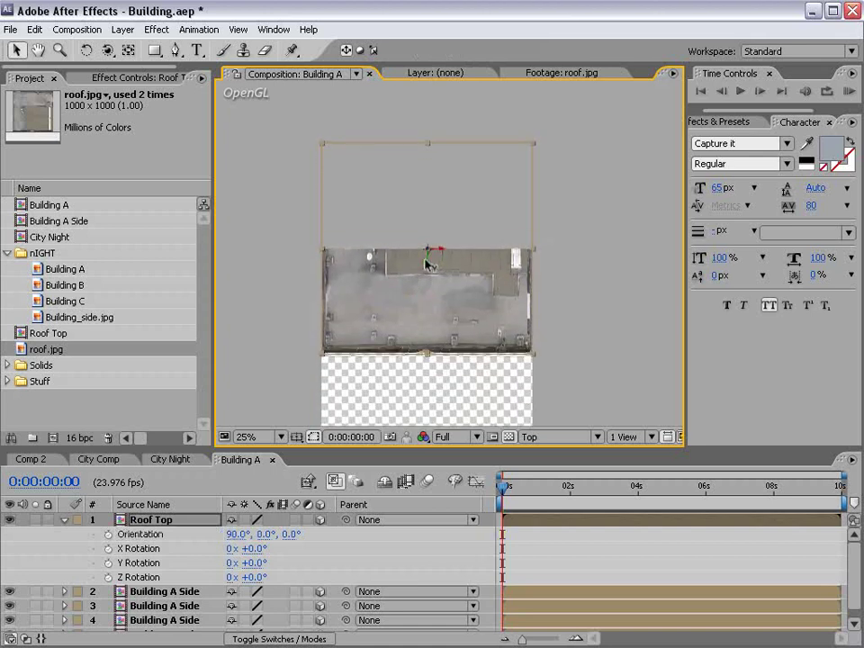
pyautogui.click(433, 300)
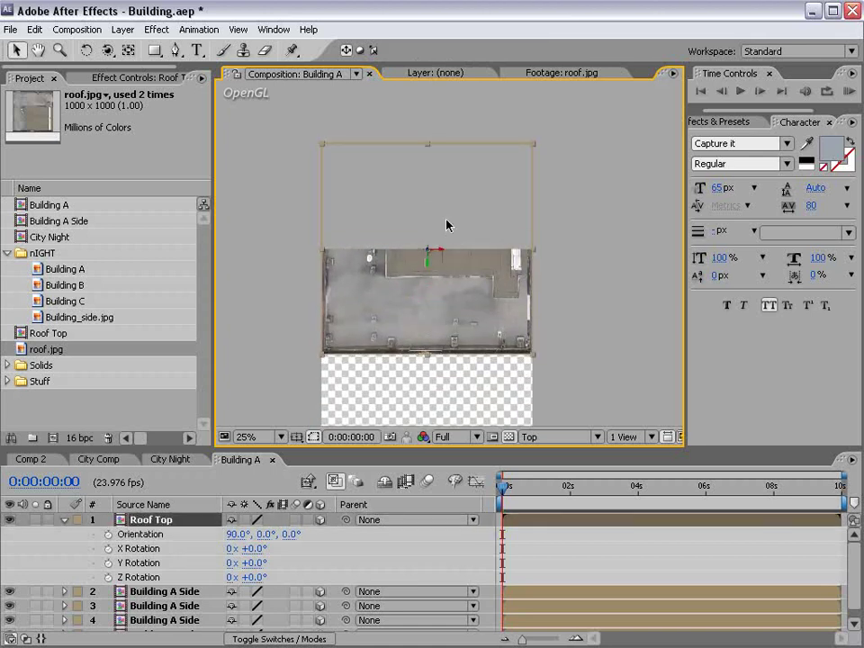
# In the Front view, raise the Roof Top layer to the upper edge of the building's walls
pyautogui.click(524, 437)
pyautogui.click(545, 473)
pyautogui.press('h')
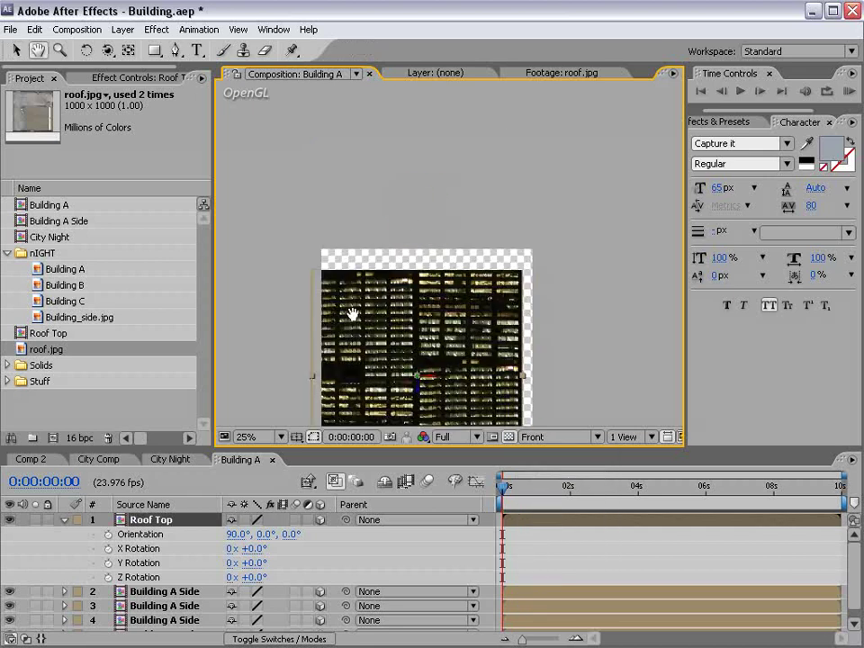
pyautogui.scroll(1, 352, 314)
pyautogui.press('v')
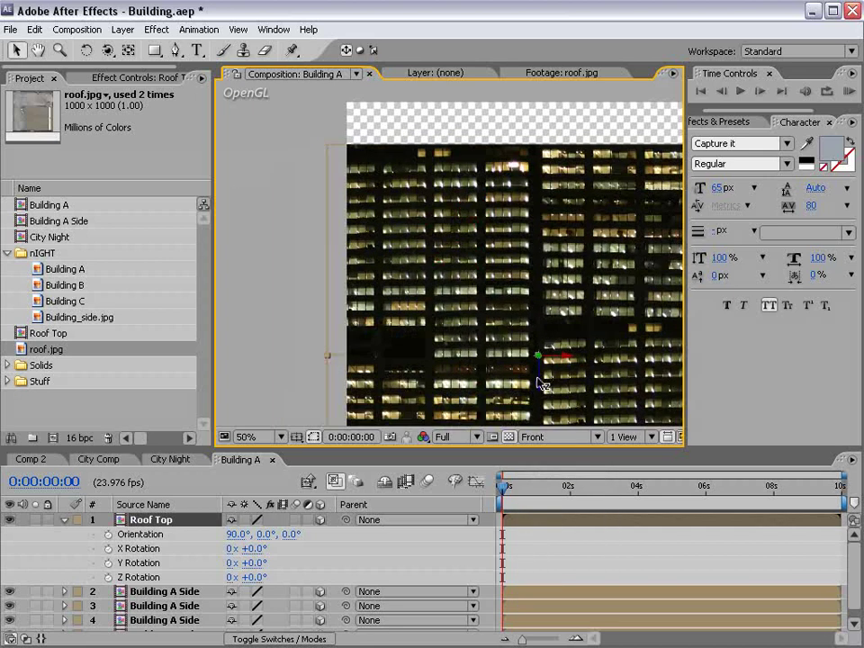
pyautogui.moveTo(538, 378); pyautogui.dragTo(514, 168)
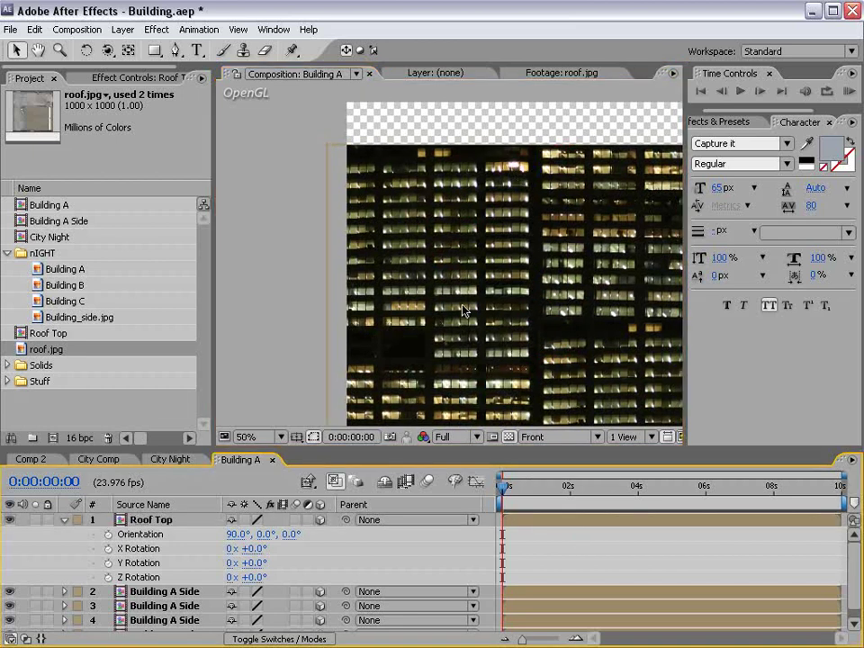
pyautogui.moveTo(462, 306); pyautogui.dragTo(395, 299)
# Examine the roof's fit on the four walls in Custom View 1, including enlarged to full screen
pyautogui.click(559, 436)
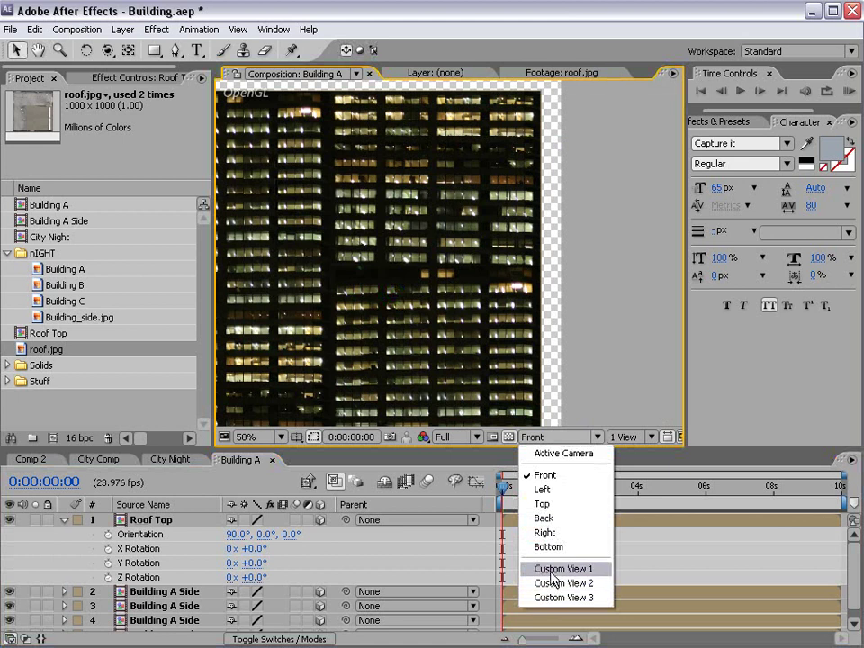
pyautogui.click(540, 569)
pyautogui.press('h')
pyautogui.moveTo(340, 199); pyautogui.dragTo(464, 247)
pyautogui.press('v')
pyautogui.click(376, 185)
pyautogui.press('c')
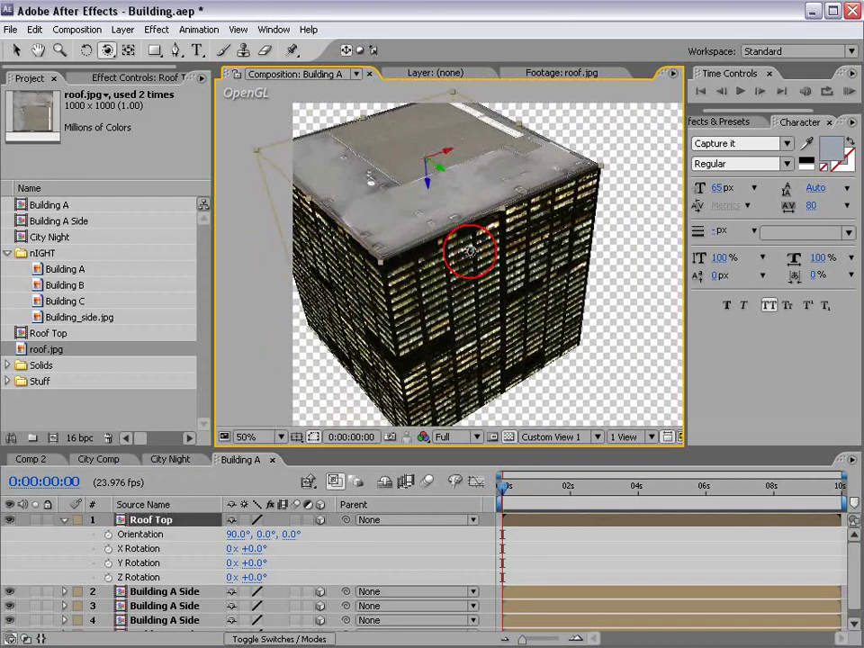
pyautogui.press('`')
pyautogui.scroll(1, 411, 238)
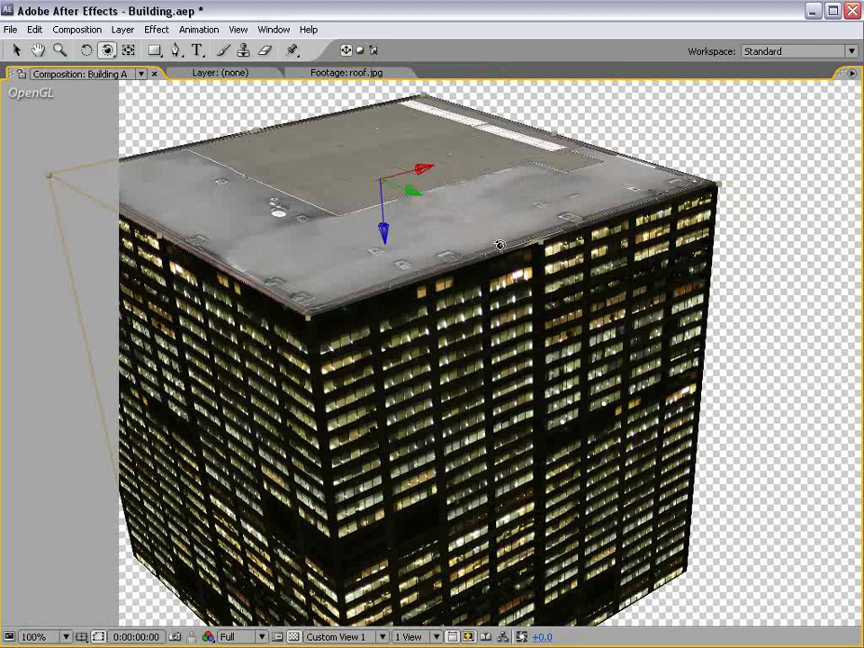
pyautogui.press('`')
pyautogui.scroll(-1, 433, 153)
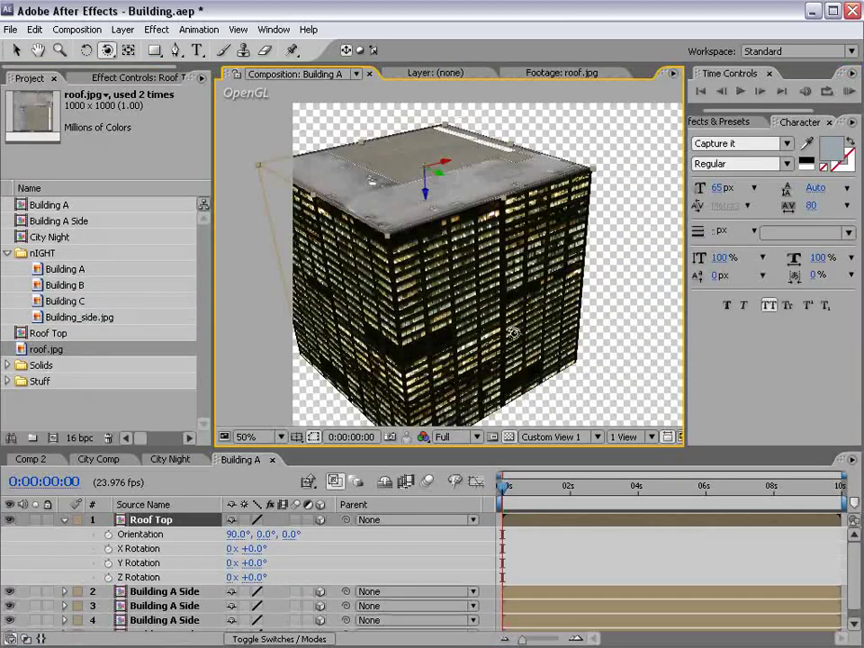
# Try Adaptive Resolution for the fast previews while orbiting the building, and return to OpenGL—Always On
pyautogui.moveTo(687, 383); pyautogui.dragTo(743, 382)
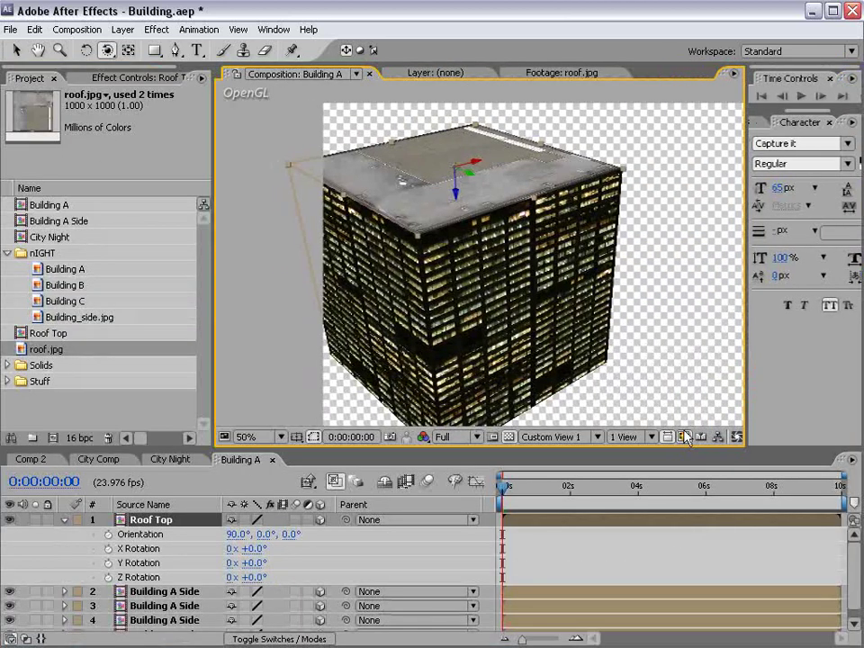
pyautogui.click(737, 437)
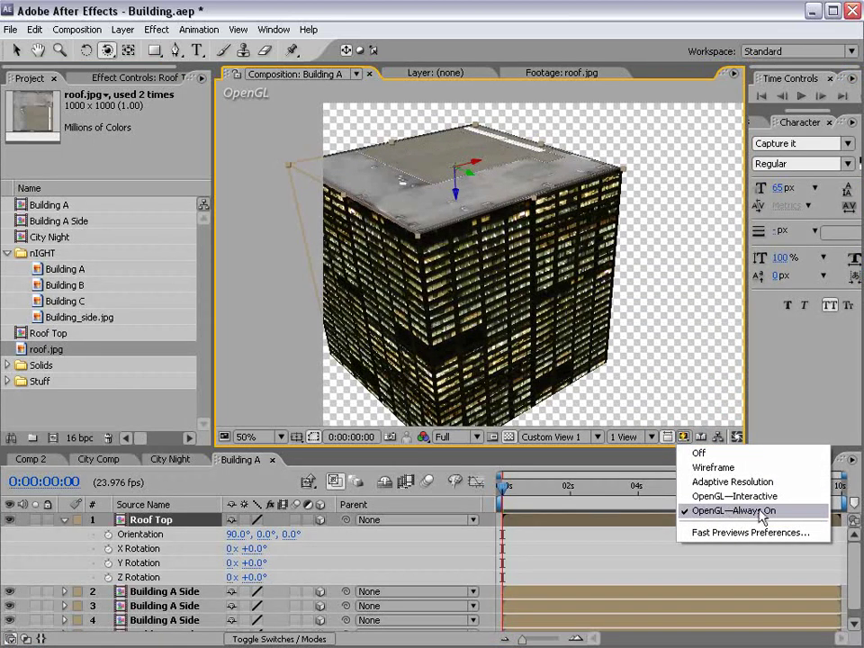
pyautogui.click(689, 482)
pyautogui.moveTo(528, 212); pyautogui.dragTo(529, 263)
pyautogui.click(683, 437)
pyautogui.click(711, 511)
pyautogui.moveTo(417, 252); pyautogui.dragTo(436, 259)
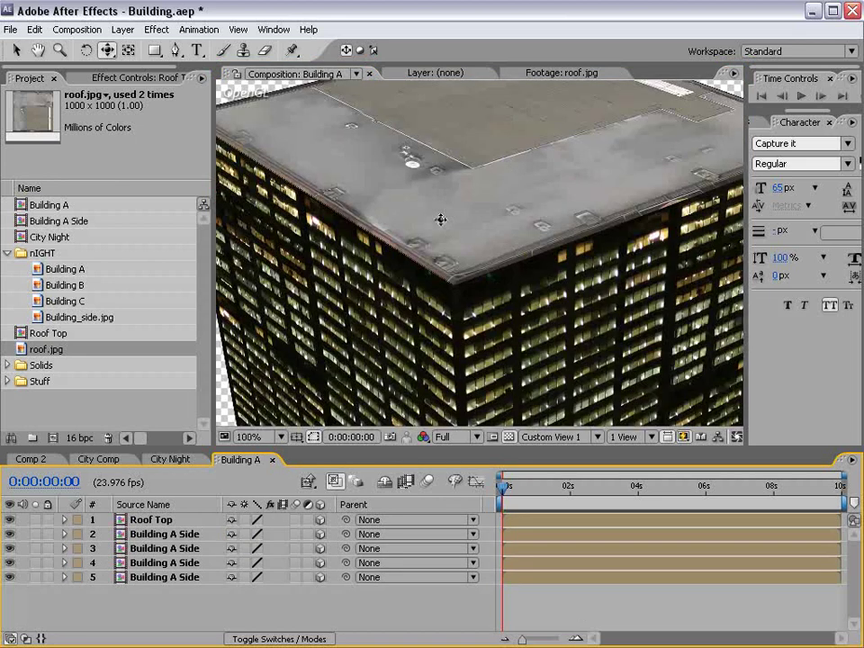
# Add a full-size rectangular mask to the Roof Top layer and scale it inward evenly, leaving a narrow border around the roof's edge
pyautogui.click(158, 521)
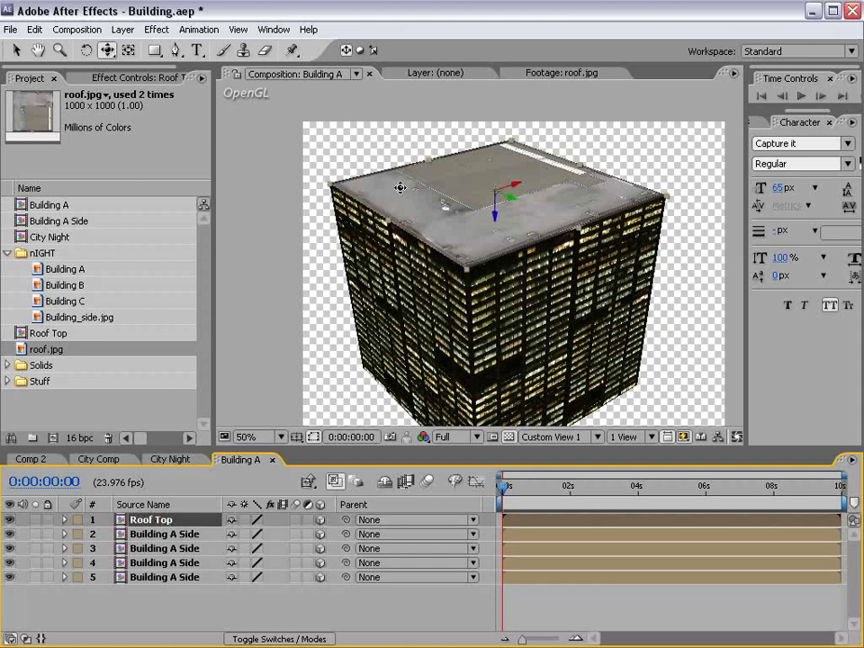
pyautogui.doubleClick(155, 52)
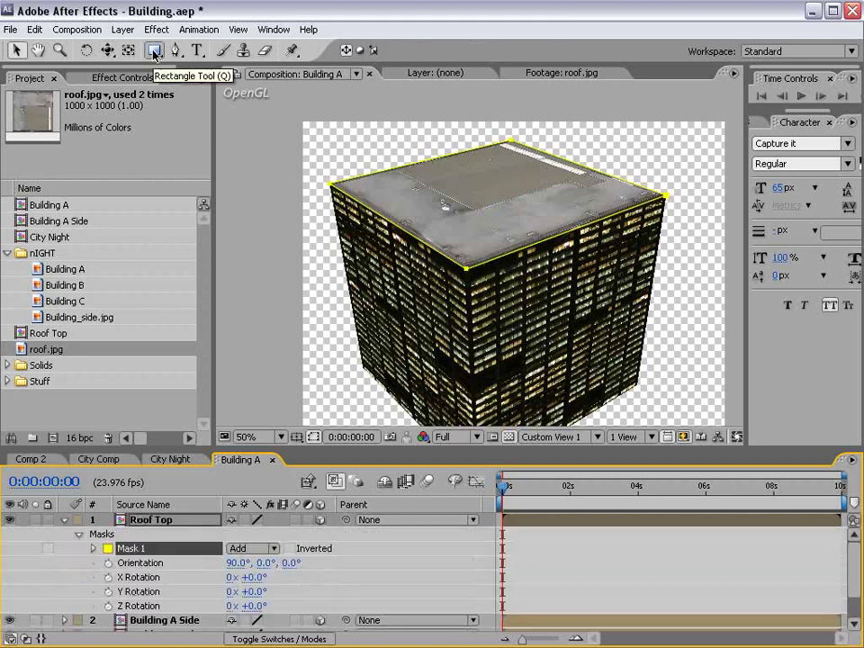
pyautogui.click(510, 142)
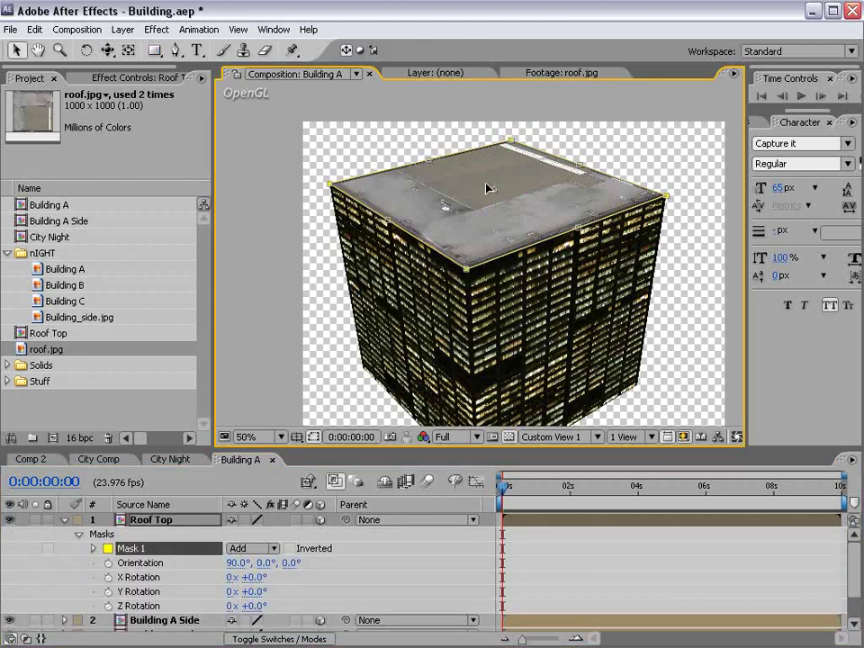
pyautogui.moveTo(510, 141)
pyautogui.mouseDown()
pyautogui.moveTo(504, 154)
pyautogui.moveTo(502, 144)
pyautogui.mouseUp()
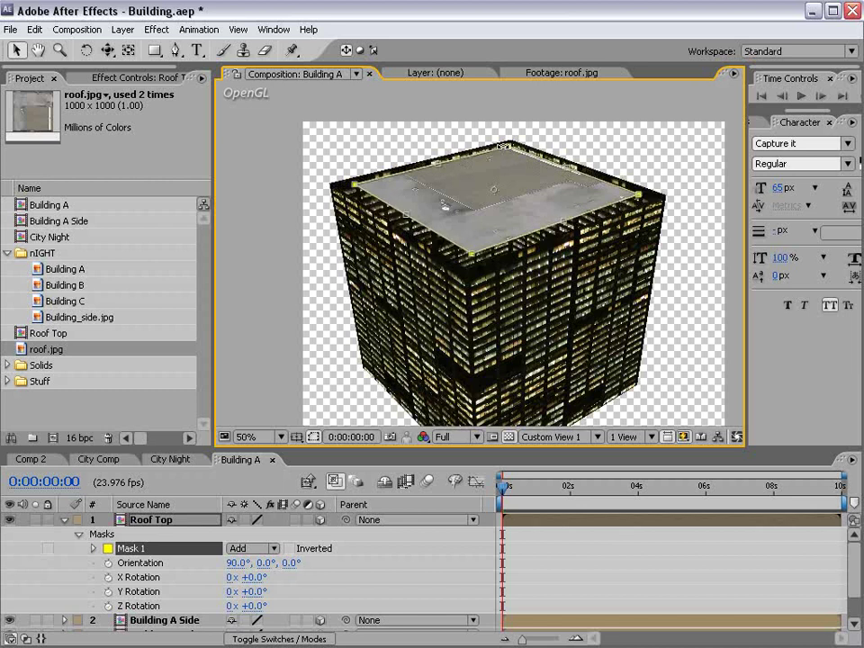
pyautogui.click(509, 533)
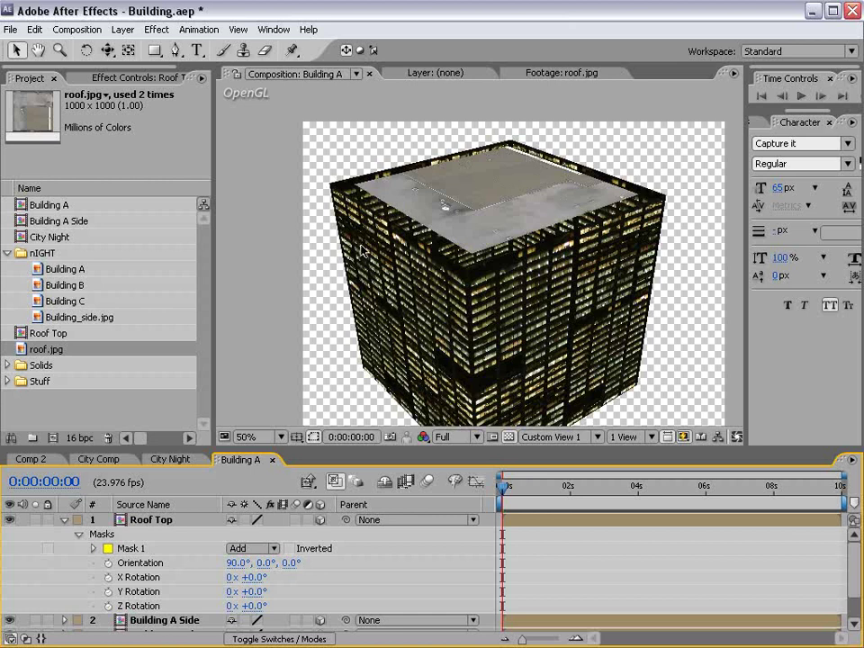
# Try the None mode on the Roof Top mask, and set it to Subtract to cut out the roof's centre
pyautogui.click(131, 548)
pyautogui.click(253, 548)
pyautogui.click(242, 532)
pyautogui.click(353, 534)
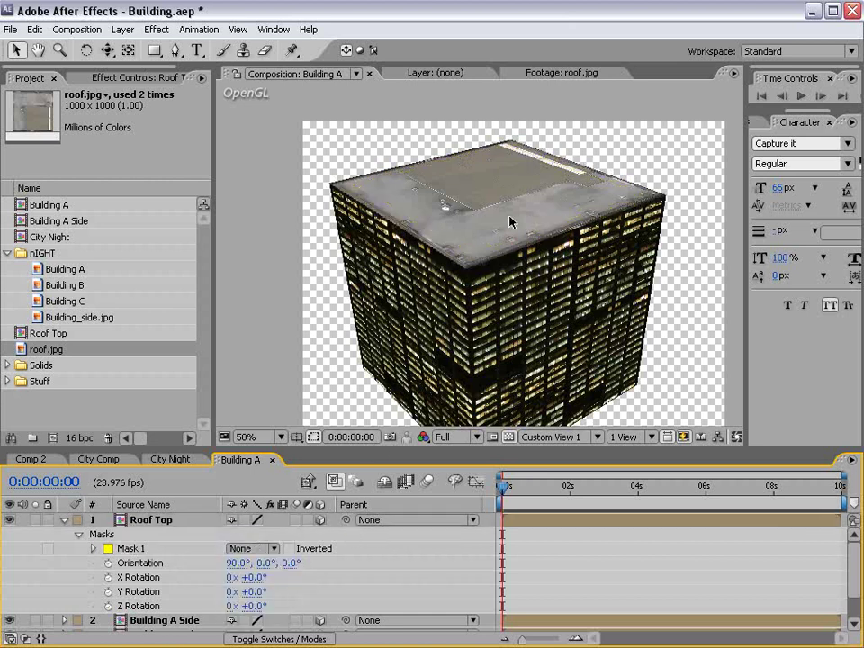
pyautogui.click(458, 202)
pyautogui.click(254, 548)
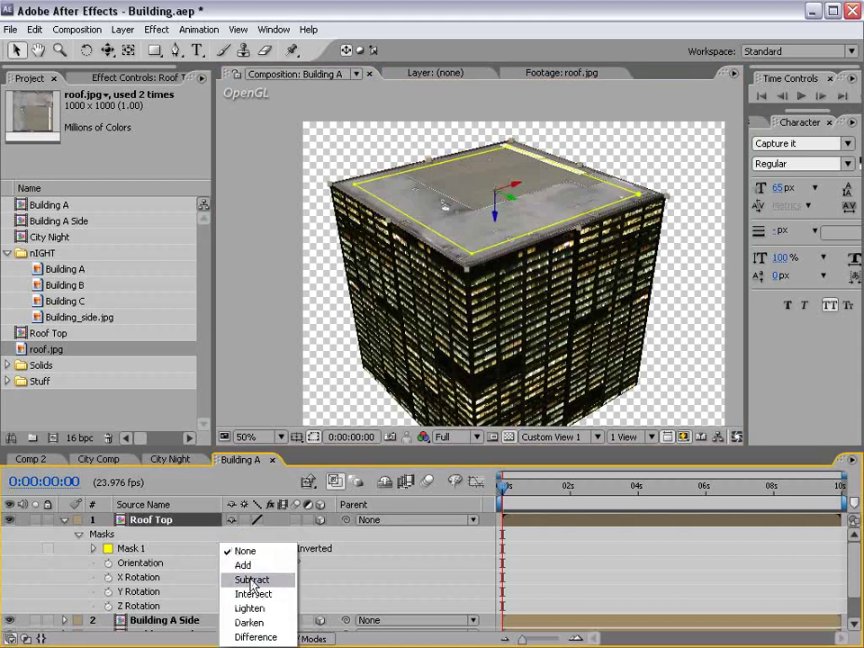
pyautogui.click(253, 579)
pyautogui.click(510, 531)
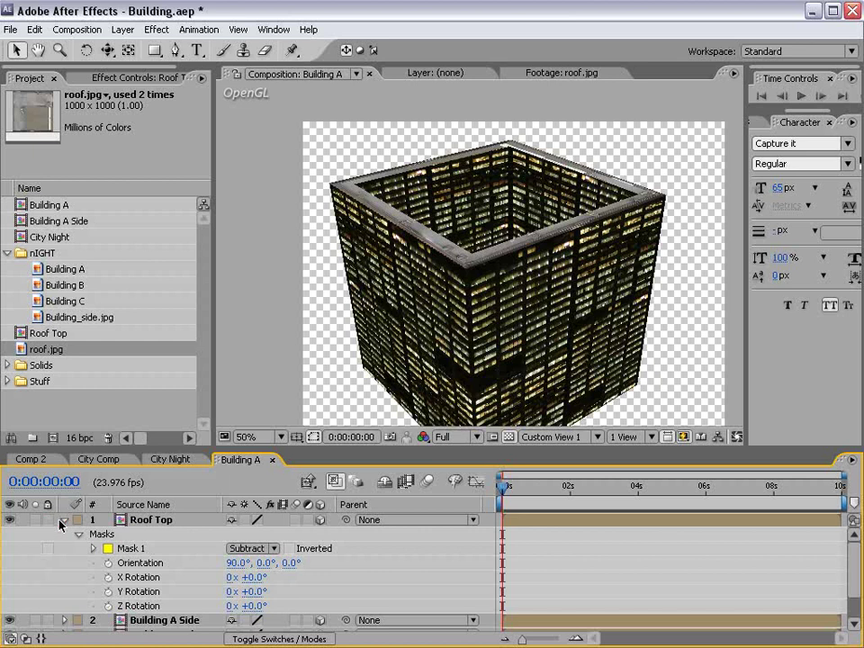
# Duplicate the Roof Top layer and set the mask mode of the lower copy to None
pyautogui.click(64, 520)
pyautogui.click(149, 522)
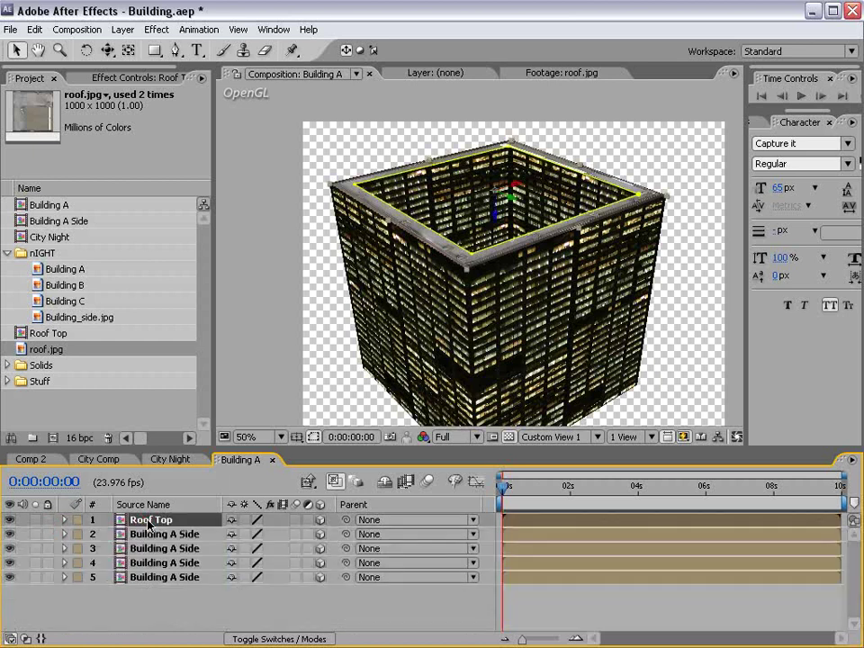
pyautogui.hotkey('ctrl', 'd')
pyautogui.click(159, 535)
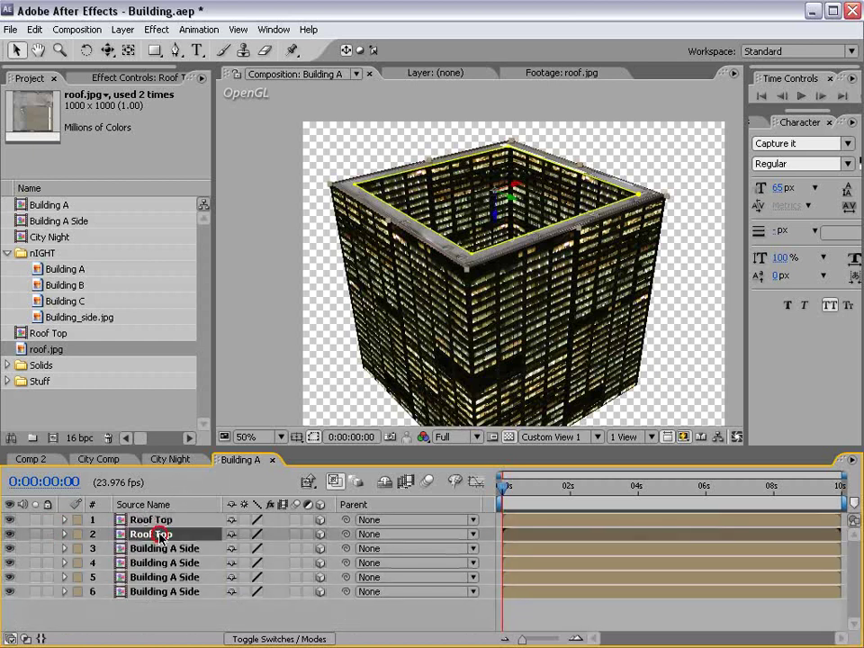
pyautogui.press('m')
pyautogui.click(251, 548)
pyautogui.click(250, 520)
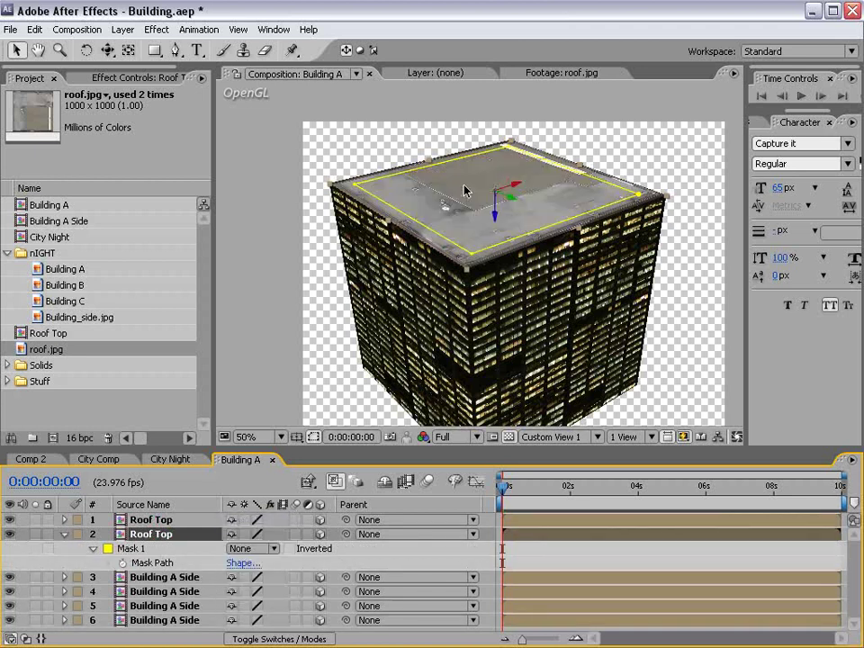
# Lower the uncut Roof Top copy slightly beneath the rim to form a recessed roof, and examine the ledge up close
pyautogui.moveTo(495, 213); pyautogui.dragTo(492, 229)
pyautogui.click(555, 132)
pyautogui.press('c')
pyautogui.press('c')
pyautogui.moveTo(425, 238); pyautogui.dragTo(498, 235)
pyautogui.press('.')
pyautogui.press('h')
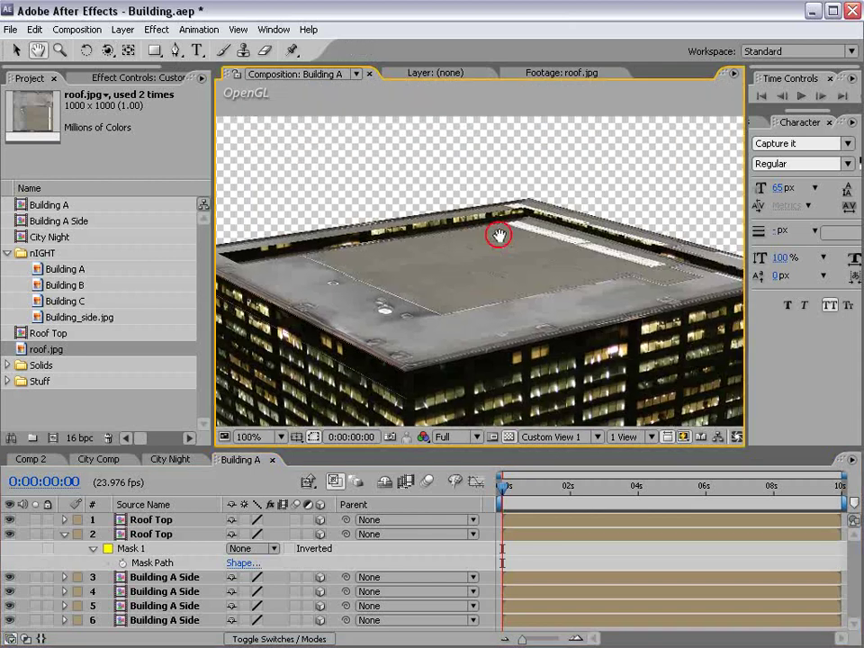
pyautogui.click(176, 534)
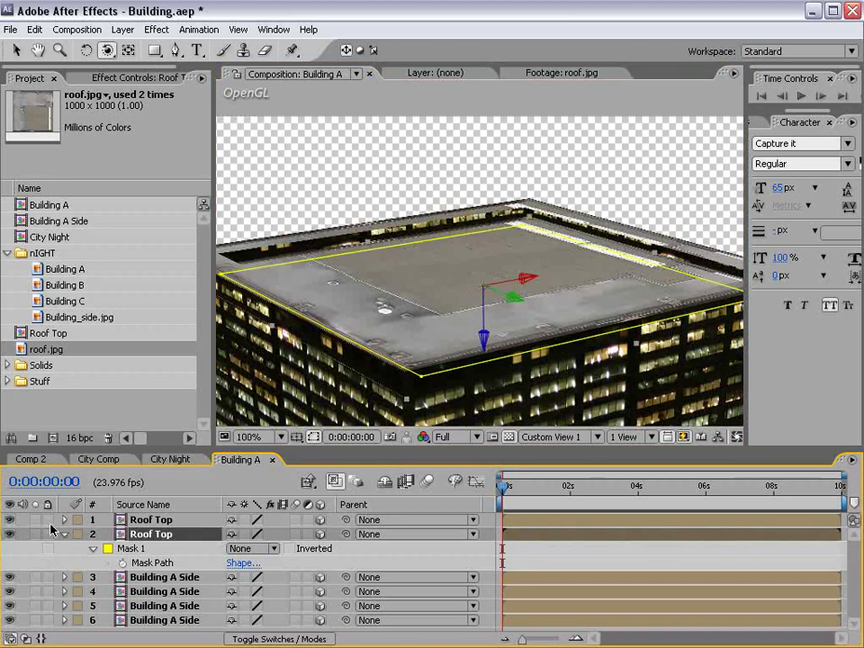
pyautogui.click(64, 534)
pyautogui.click(522, 600)
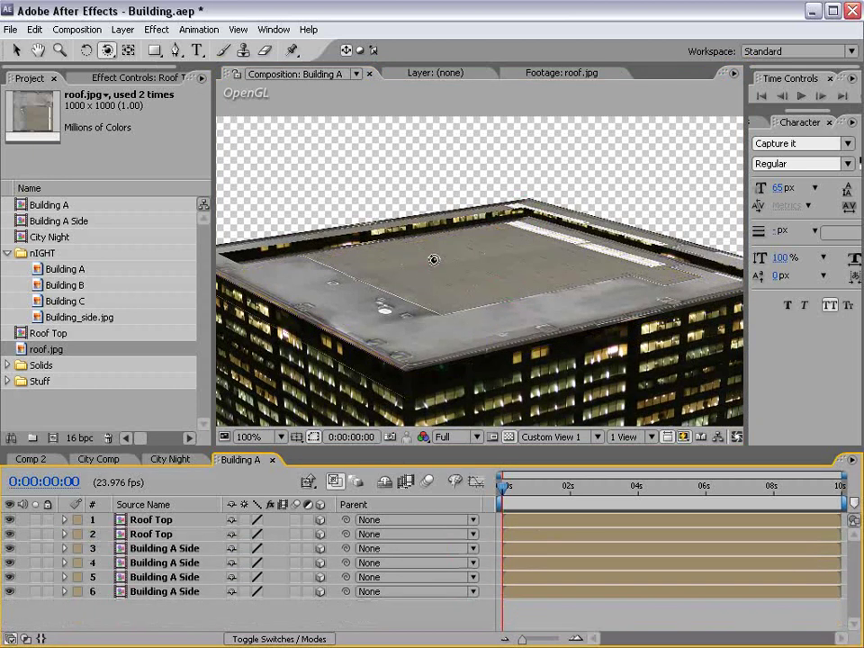
# Show the building in the Top view and solo the lower Roof Top copy, layer 2
pyautogui.press(',')
pyautogui.click(579, 438)
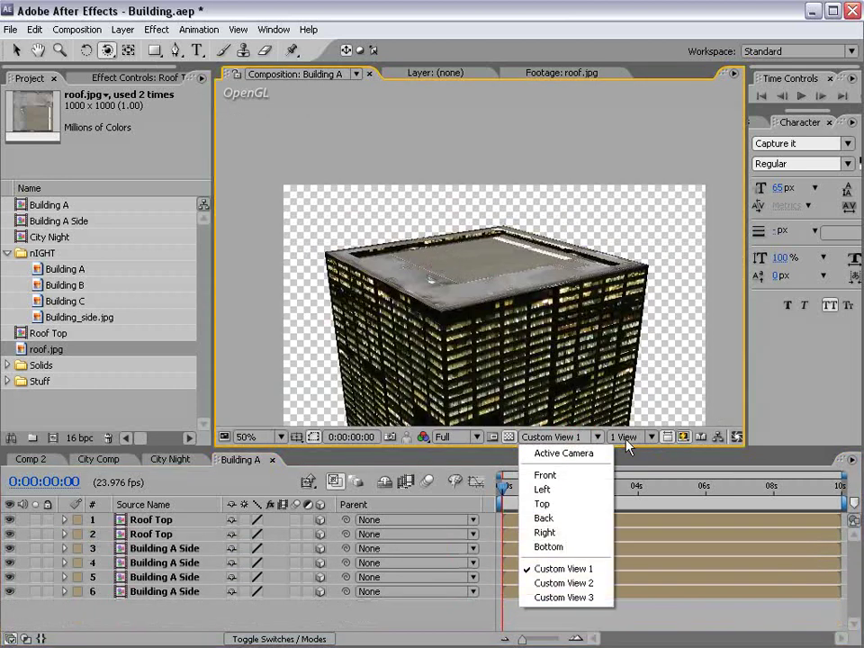
pyautogui.click(542, 503)
pyautogui.moveTo(486, 169); pyautogui.dragTo(468, 234)
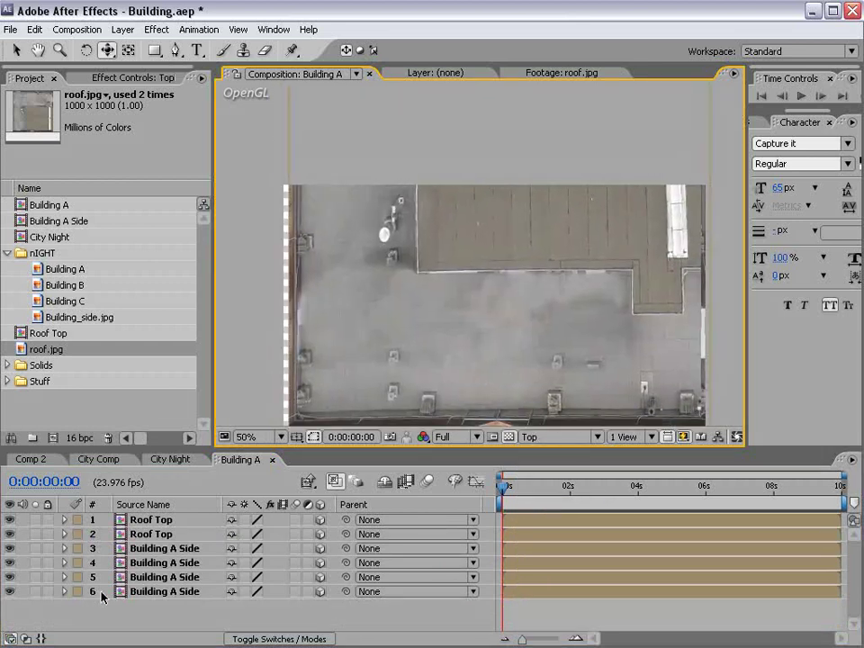
pyautogui.click(148, 535)
pyautogui.click(35, 535)
pyautogui.press(',')
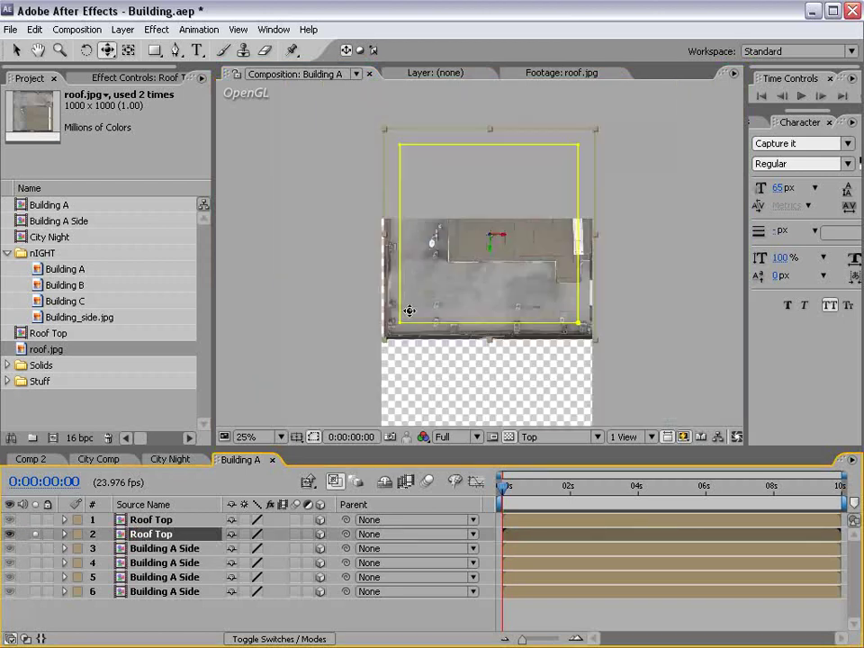
# Reshape the mask on the lower Roof Top copy into a narrow strip along the roof's front edge, and duplicate that layer
pyautogui.press('v')
pyautogui.click(400, 146)
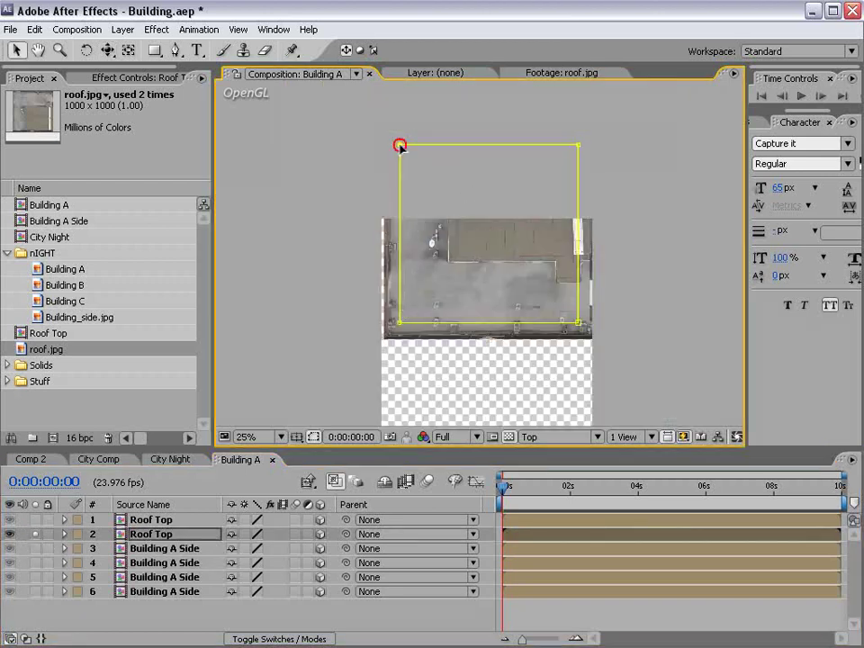
pyautogui.moveTo(579, 146); pyautogui.dragTo(567, 312)
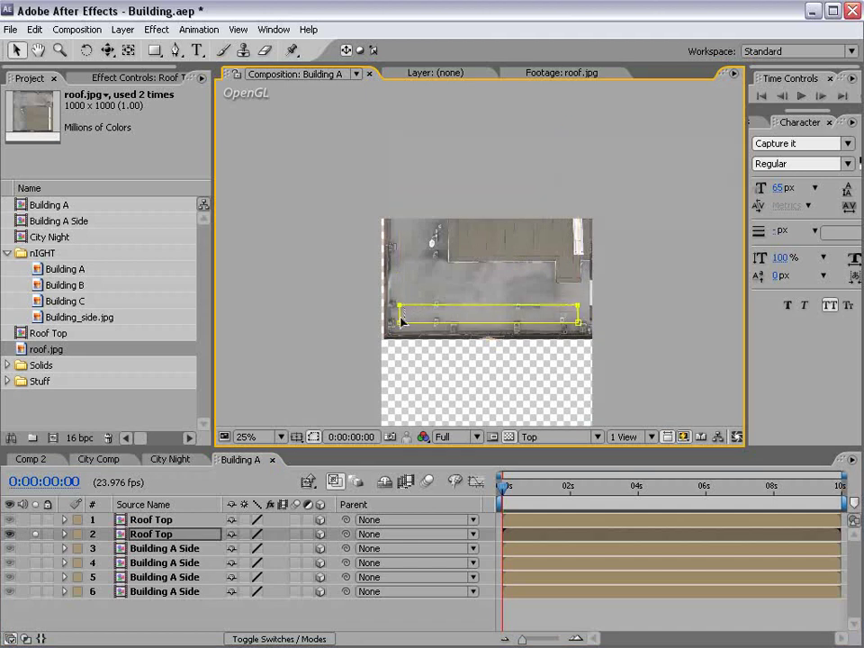
pyautogui.click(126, 535)
pyautogui.hotkey('ctrl', 'd')
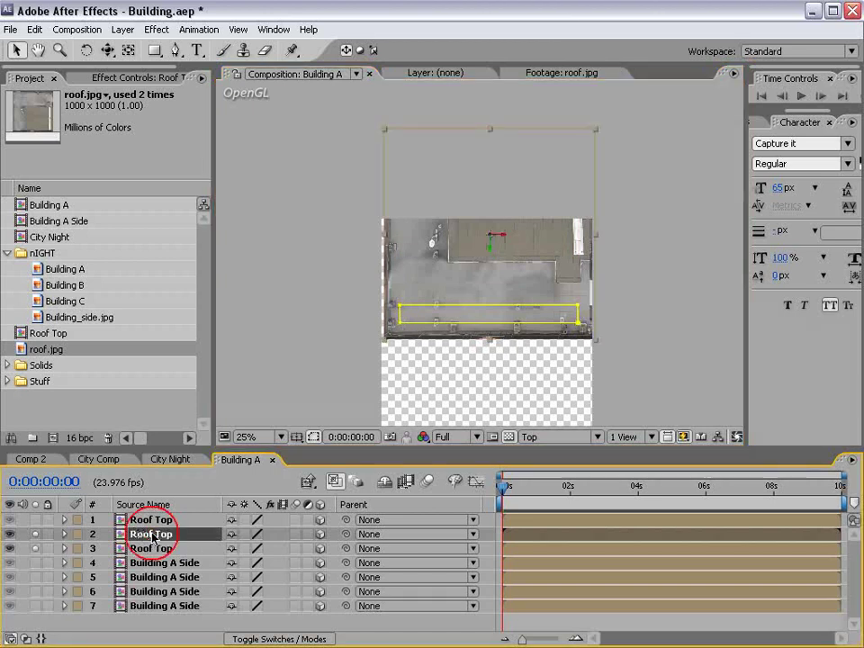
# Rename the three Roof Top layers, from first to third, as Roof Edge, Roof Interior Wall and Roof Bottom
pyautogui.click(144, 549)
pyautogui.press('Return')
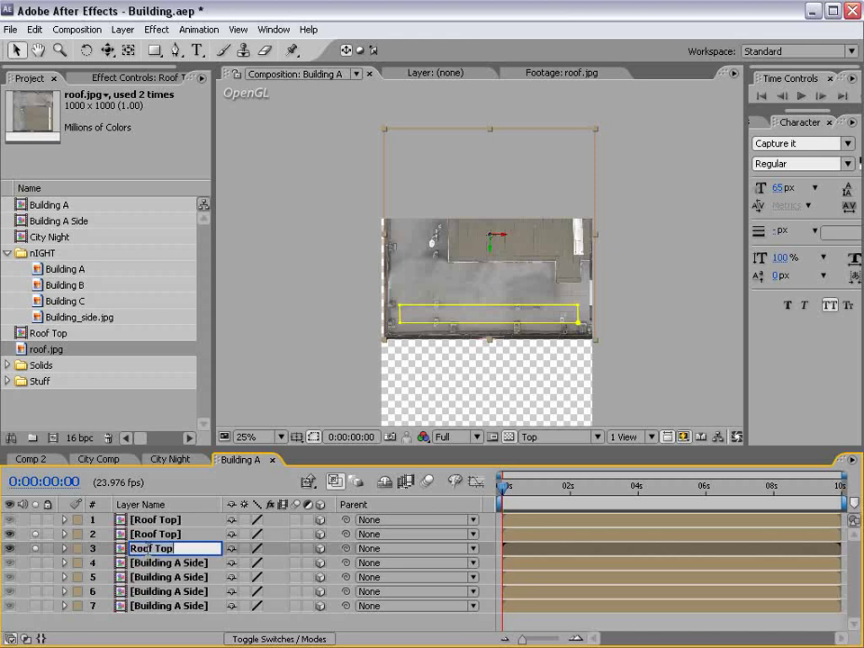
pyautogui.press('BackSpace')
pyautogui.press('Return')
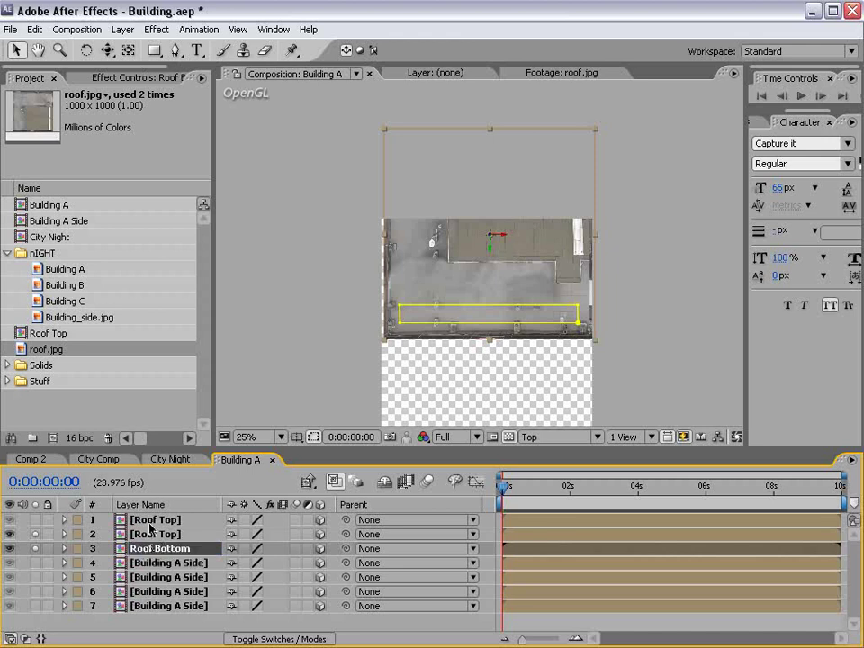
pyautogui.click(149, 520)
pyautogui.press('Return')
pyautogui.write('Roof')
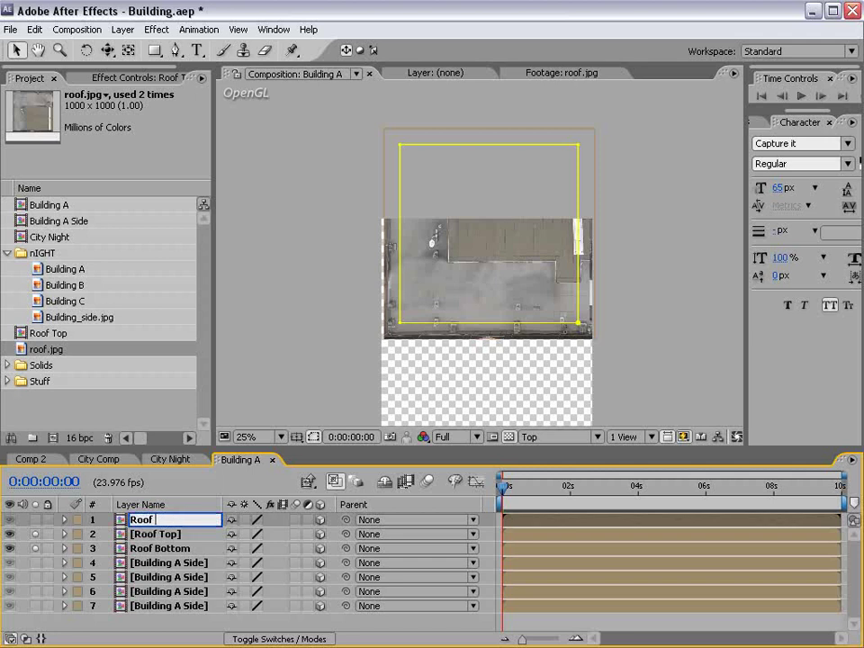
pyautogui.click(151, 540)
pyautogui.press('Return')
pyautogui.write('Ro')
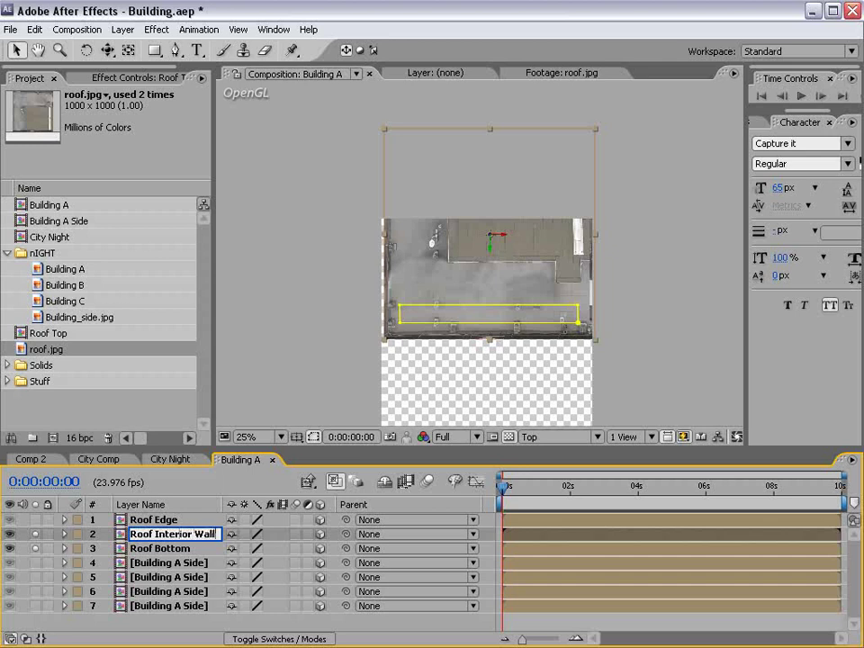
pyautogui.press('Return')
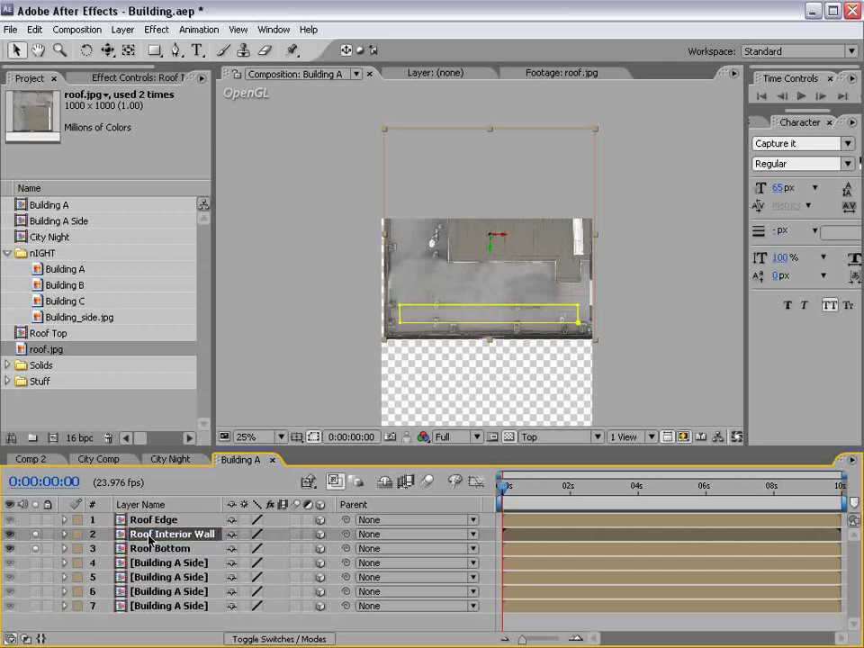
# Move the anchor point of the Roof Interior Wall layer onto the outer long edge of its mask strip
pyautogui.click(128, 57)
pyautogui.scroll(1, 498, 272)
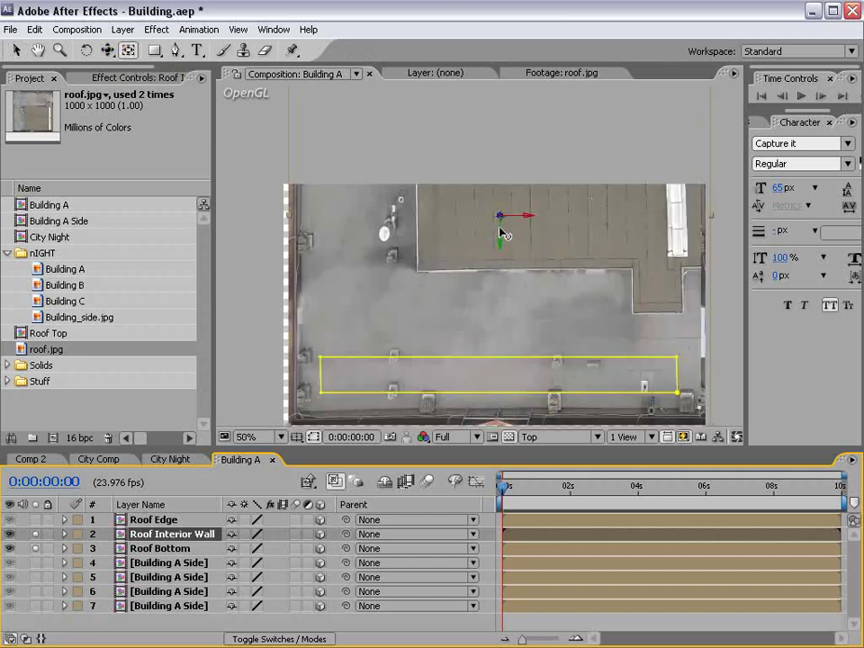
pyautogui.moveTo(504, 220); pyautogui.dragTo(501, 396)
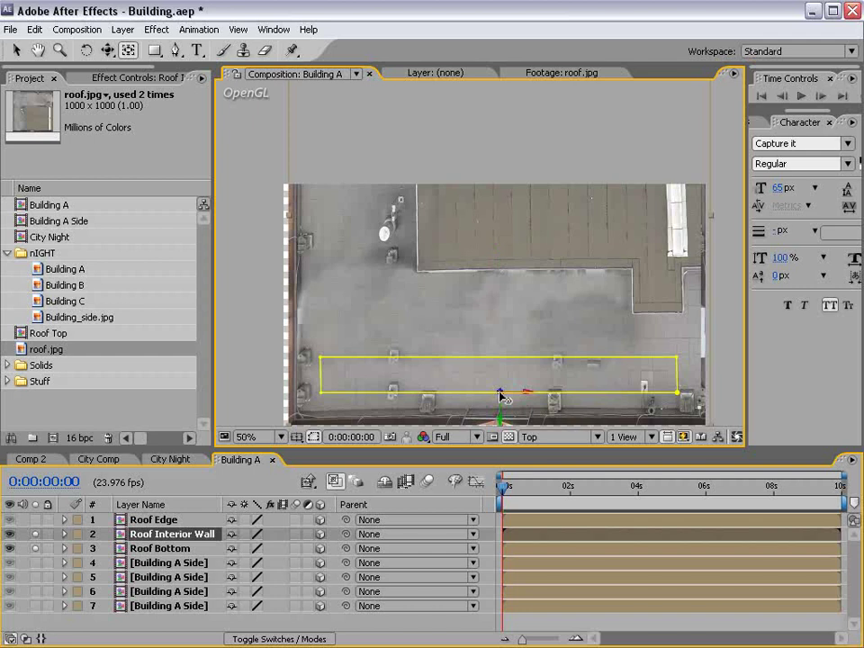
# Show the roof in Custom View 1 and tilt the Roof Interior Wall layer up from the roof surface
pyautogui.click(558, 436)
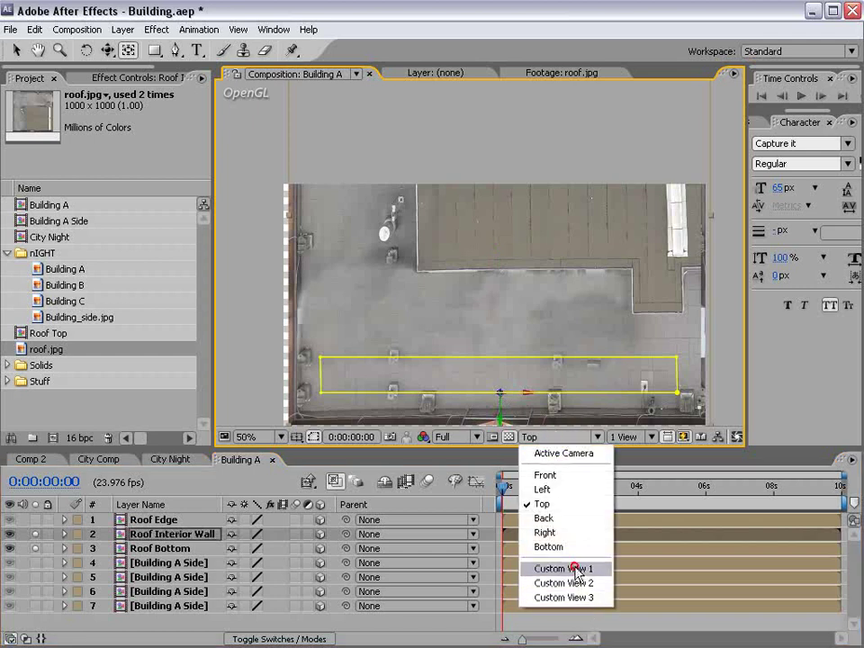
pyautogui.click(587, 514)
pyautogui.press('c')
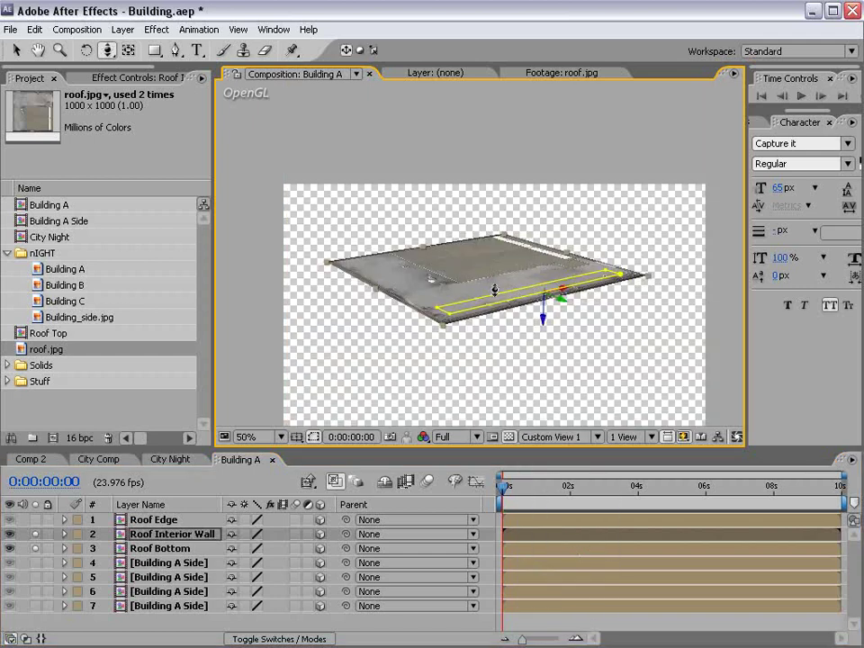
pyautogui.moveTo(493, 289); pyautogui.dragTo(531, 297)
pyautogui.press('w')
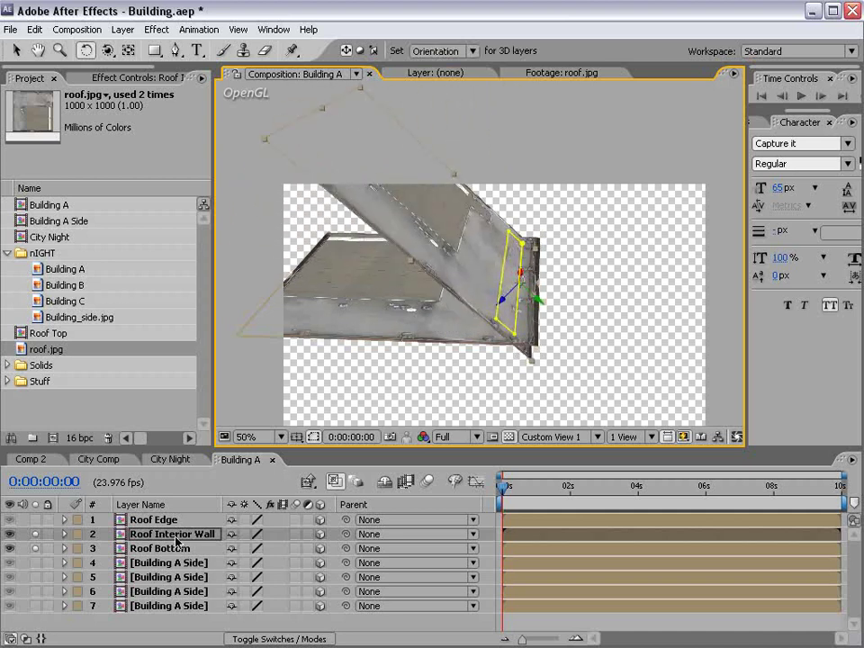
# Set the mask mode of the Roof Interior Wall layer to Add so only the narrow strip is kept
pyautogui.press('m')
pyautogui.press('m')
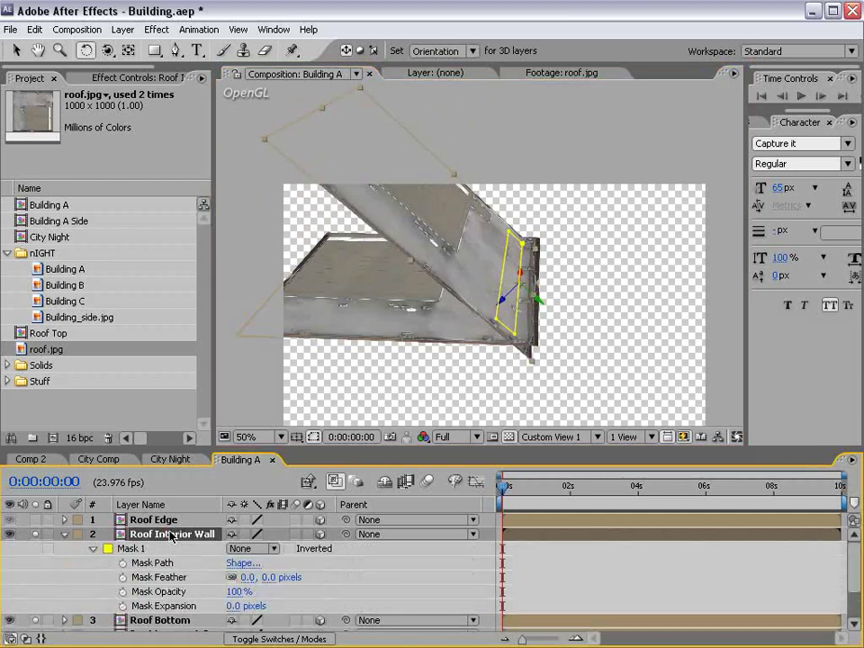
pyautogui.click(250, 550)
pyautogui.click(250, 565)
# Stand the Roof Interior Wall strip upright on the roof with an orientation of 180°, 0°, 0°
pyautogui.moveTo(520, 280); pyautogui.dragTo(533, 283)
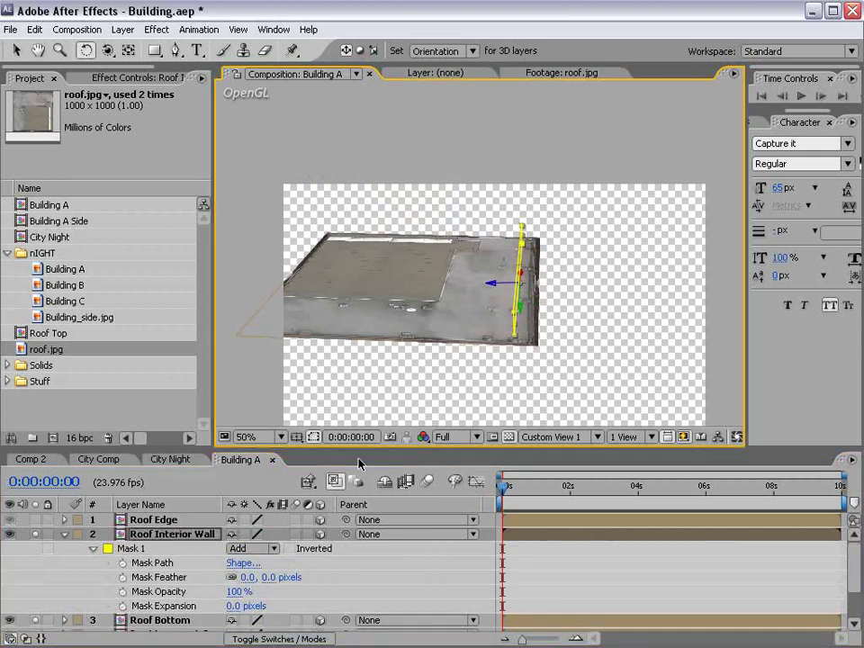
pyautogui.press('r')
pyautogui.click(249, 549)
pyautogui.write('180')
pyautogui.press('Return')
pyautogui.press('c')
pyautogui.moveTo(447, 325); pyautogui.dragTo(431, 330)
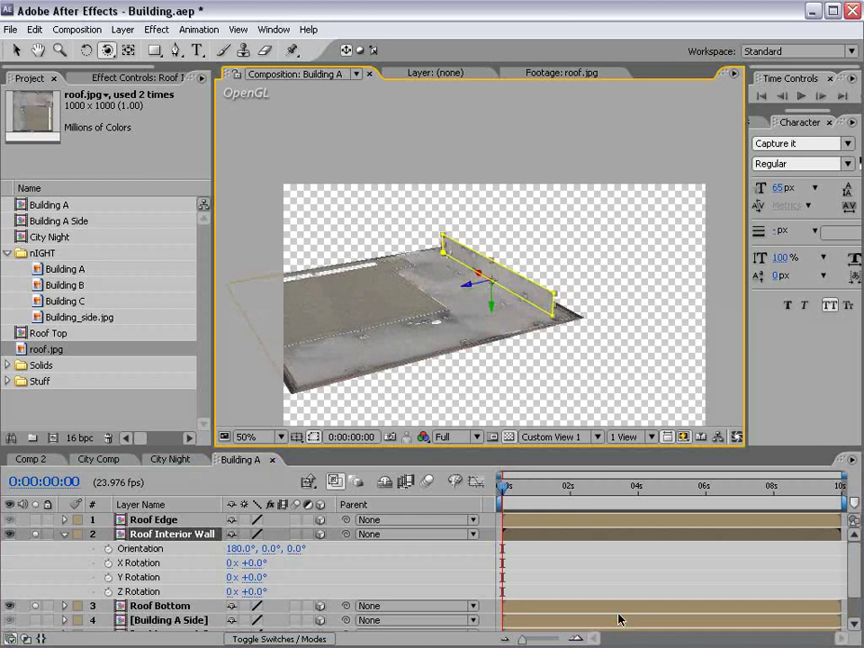
pyautogui.click(524, 546)
pyautogui.click(64, 534)
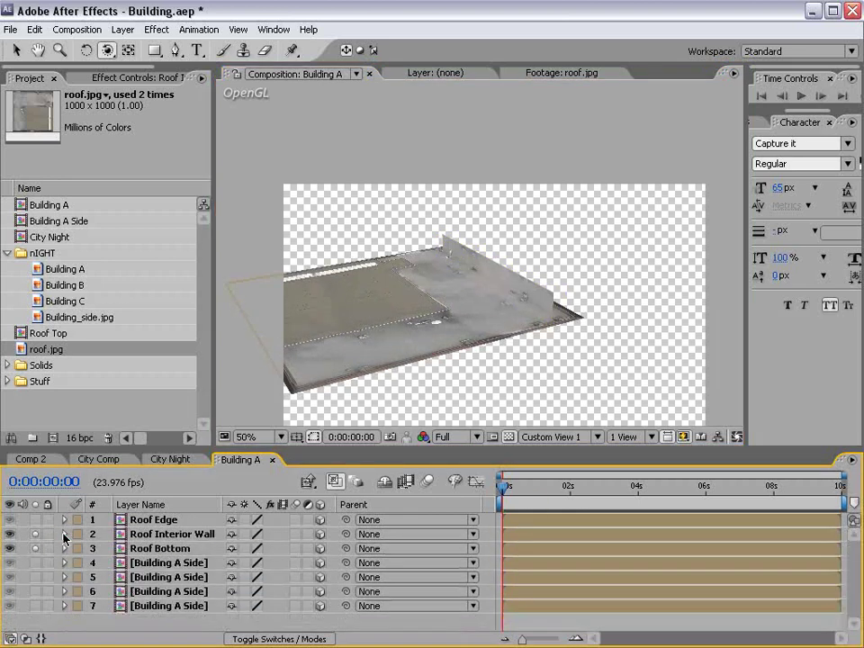
# Solo the Roof Edge layer along with the other two roof layers and examine how the wall fits beneath the rim
pyautogui.click(34, 520)
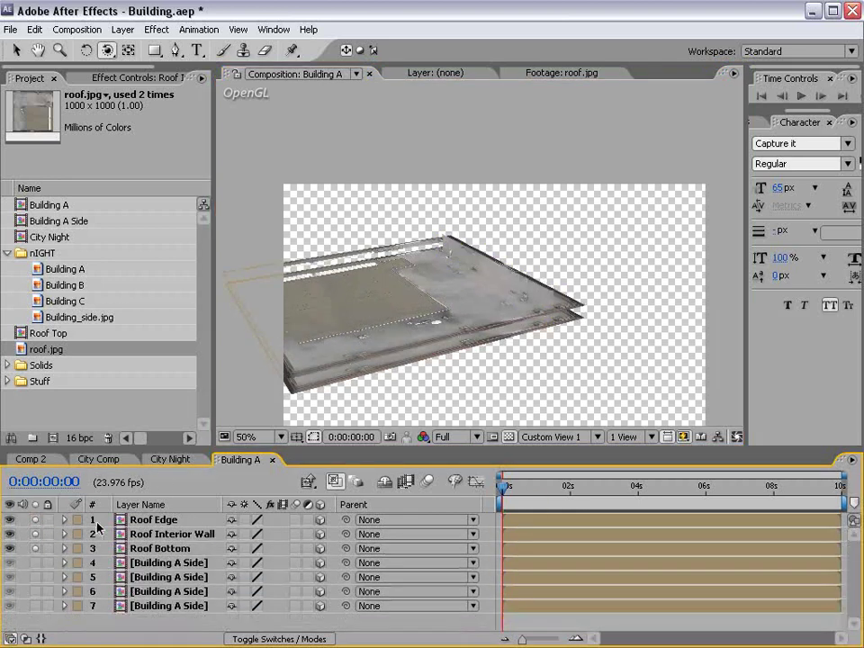
pyautogui.click(140, 521)
pyautogui.press('c')
pyautogui.click(567, 315)
pyautogui.moveTo(570, 311); pyautogui.dragTo(452, 286)
pyautogui.press('v')
pyautogui.click(355, 373)
pyautogui.moveTo(430, 302); pyautogui.dragTo(476, 294)
pyautogui.press('c')
pyautogui.moveTo(392, 346); pyautogui.dragTo(470, 313)
# Try to shift the Roof Edge layer vertically relative to the interior wall, and undo the move
pyautogui.press('v')
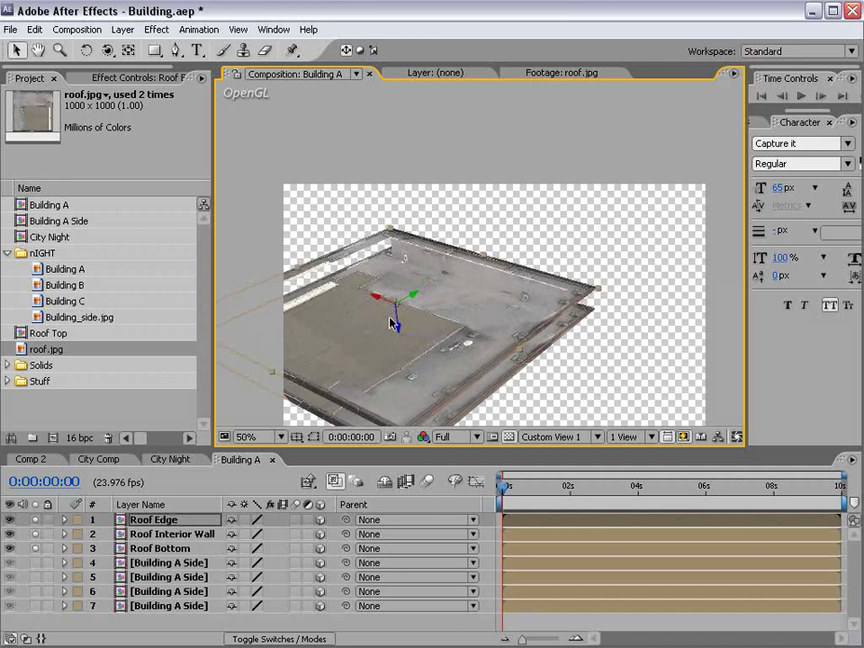
pyautogui.moveTo(398, 321); pyautogui.dragTo(402, 328)
pyautogui.hotkey('ctrl', 'z')
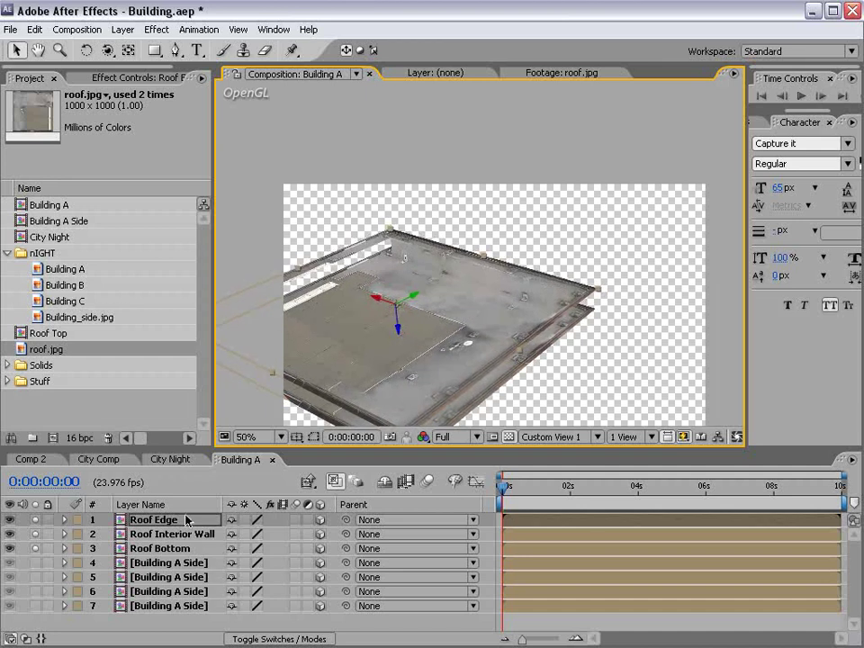
# Turn off solo for the three roof layers and examine the recessed roof on the whole building from several angles
pyautogui.moveTo(34, 520); pyautogui.dragTo(35, 549)
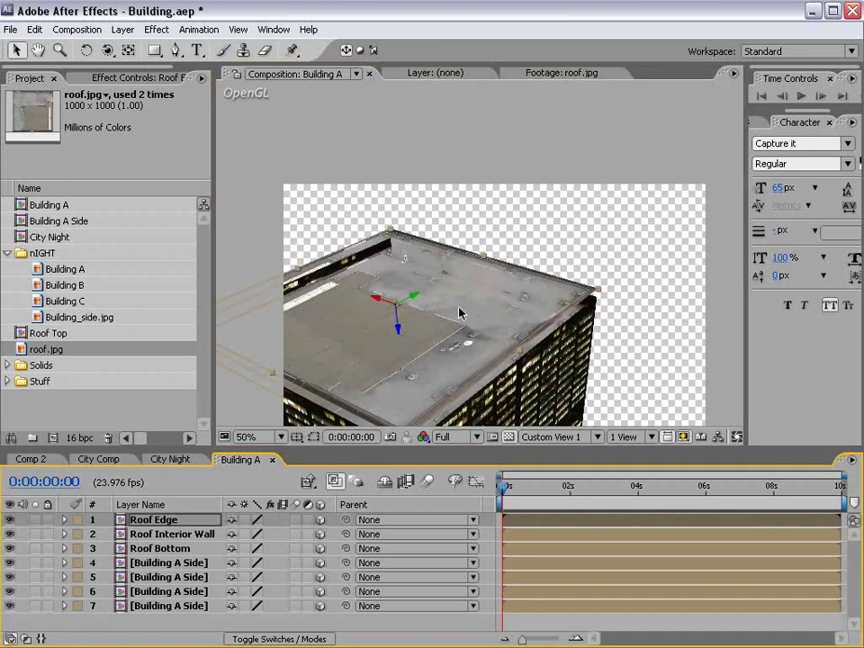
pyautogui.press('c')
pyautogui.moveTo(387, 284); pyautogui.dragTo(493, 360)
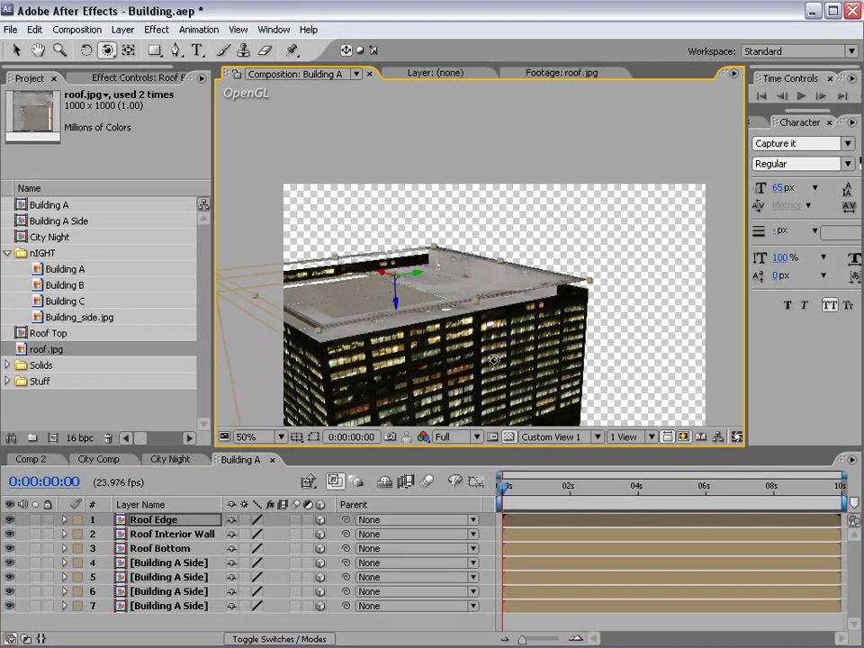
pyautogui.moveTo(368, 334); pyautogui.dragTo(497, 300)
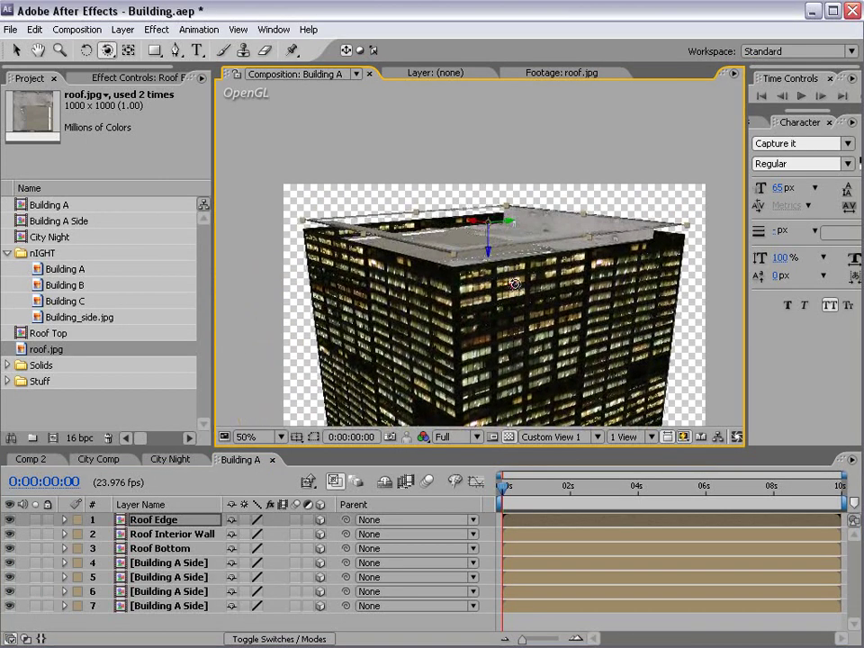
pyautogui.moveTo(379, 224); pyautogui.dragTo(505, 313)
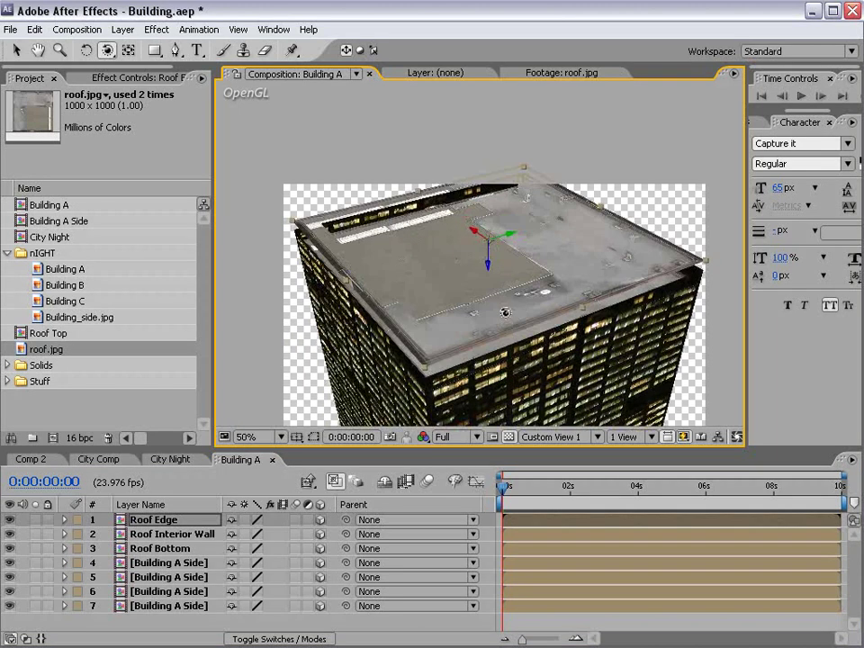
# Open the Roof Top composition and darken roof.jpg with a Curves effect, lowering the RGB curve's midpoint and white point
pyautogui.doubleClick(147, 525)
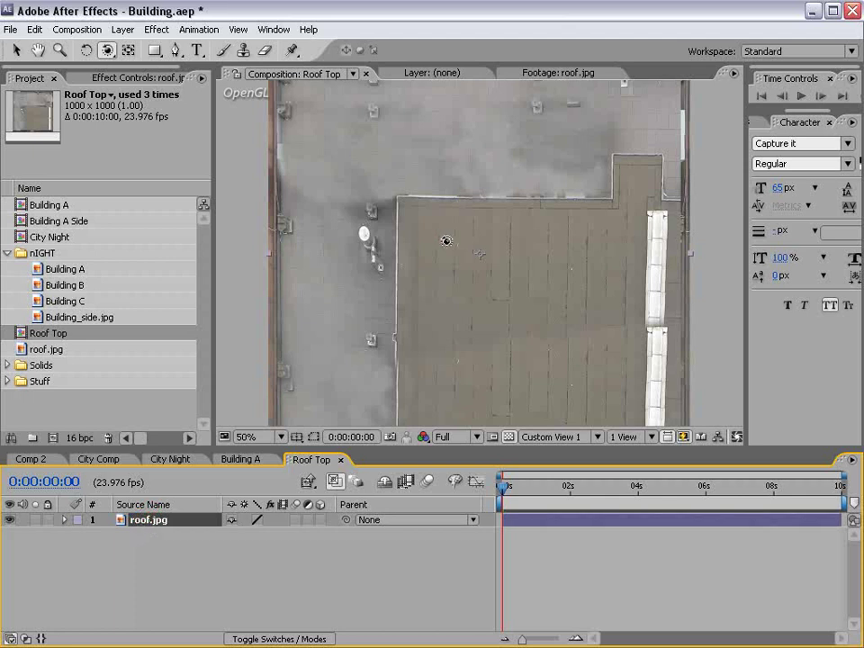
pyautogui.scroll(-2, 444, 241)
pyautogui.press('v')
pyautogui.click(154, 31)
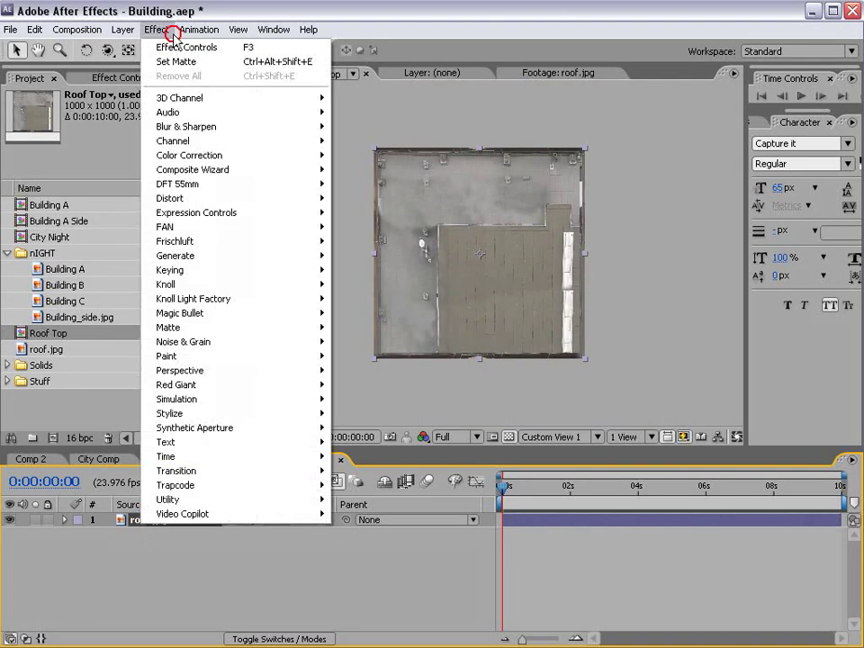
pyautogui.moveTo(250, 156)
pyautogui.click(356, 370)
pyautogui.moveTo(148, 200); pyautogui.dragTo(147, 228)
pyautogui.moveTo(215, 228); pyautogui.dragTo(274, 229)
pyautogui.moveTo(187, 161); pyautogui.dragTo(141, 251)
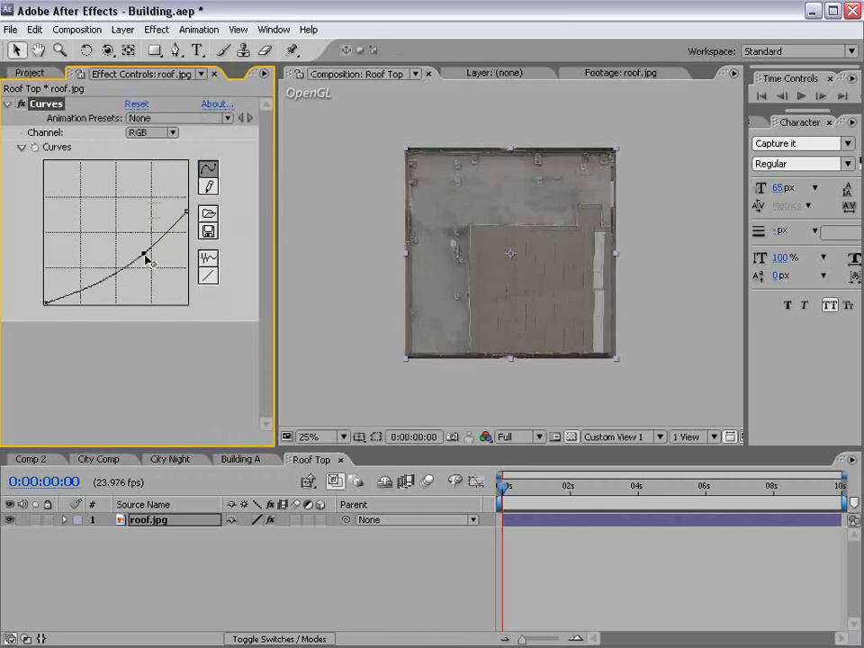
pyautogui.moveTo(187, 210); pyautogui.dragTo(131, 272)
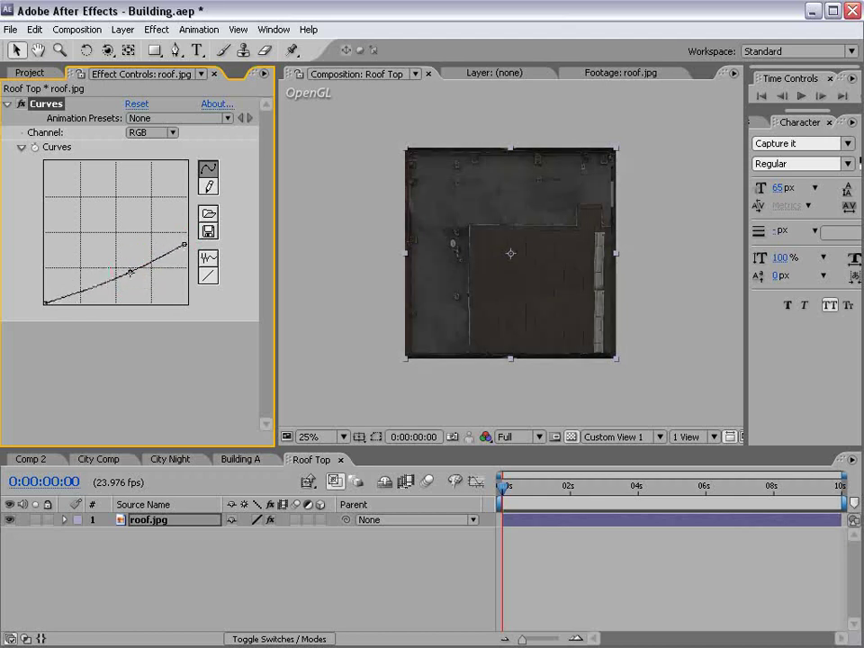
# Tint the roof a cool blue by raising the midtones of the Curves' Blue channel, and close the Roof Top composition
pyautogui.click(147, 136)
pyautogui.click(150, 151)
pyautogui.moveTo(120, 230); pyautogui.dragTo(116, 226)
pyautogui.click(167, 135)
pyautogui.click(151, 161)
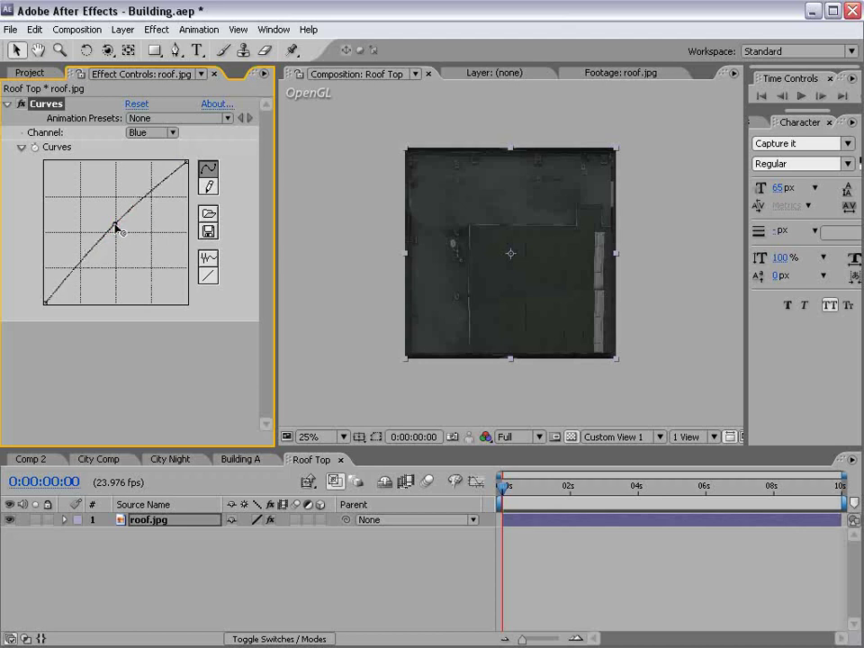
pyautogui.click(340, 460)
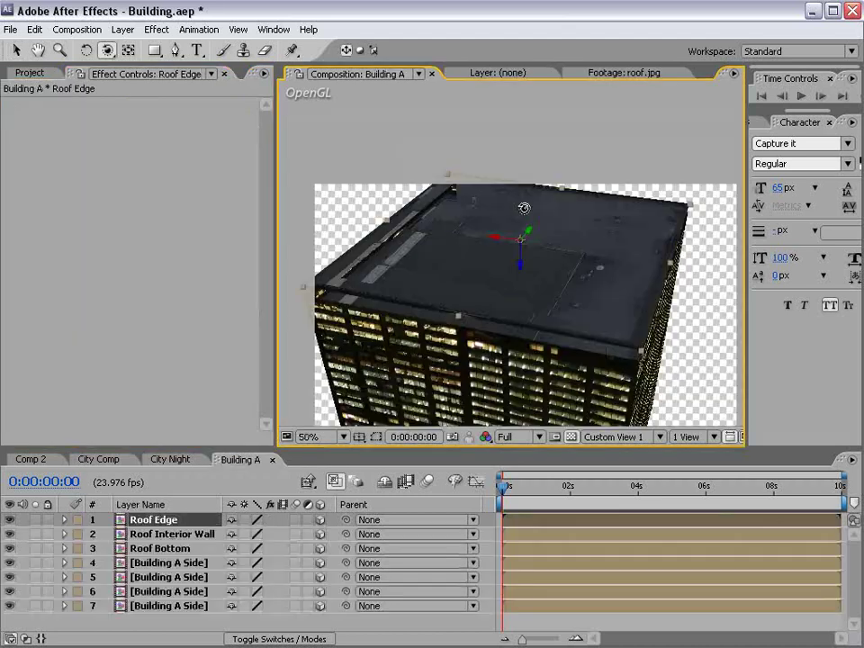
# Duplicate the Roof Interior Wall layer and move the copy along its Z axis to the opposite side of the roof
pyautogui.click(166, 535)
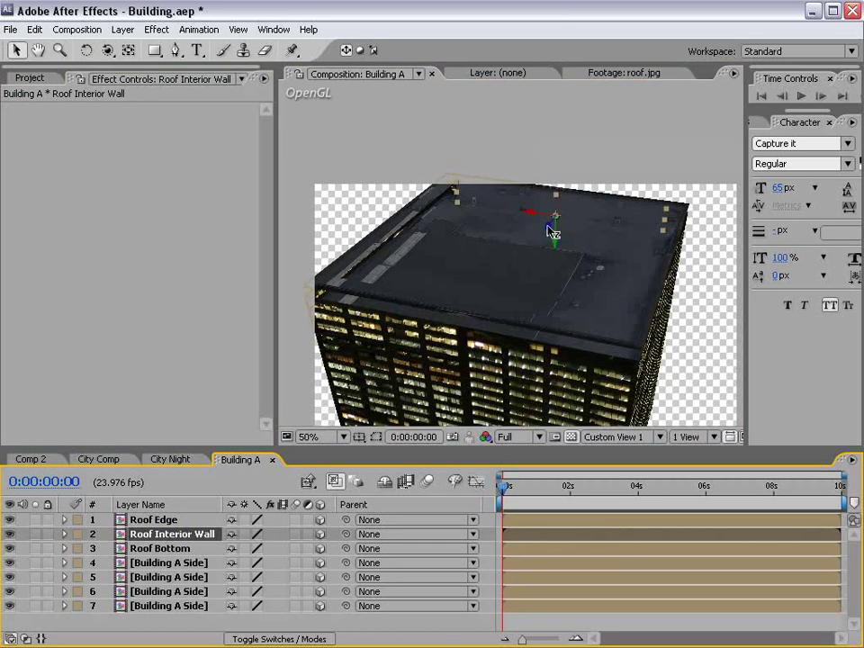
pyautogui.press('c')
pyautogui.moveTo(591, 265); pyautogui.dragTo(606, 217)
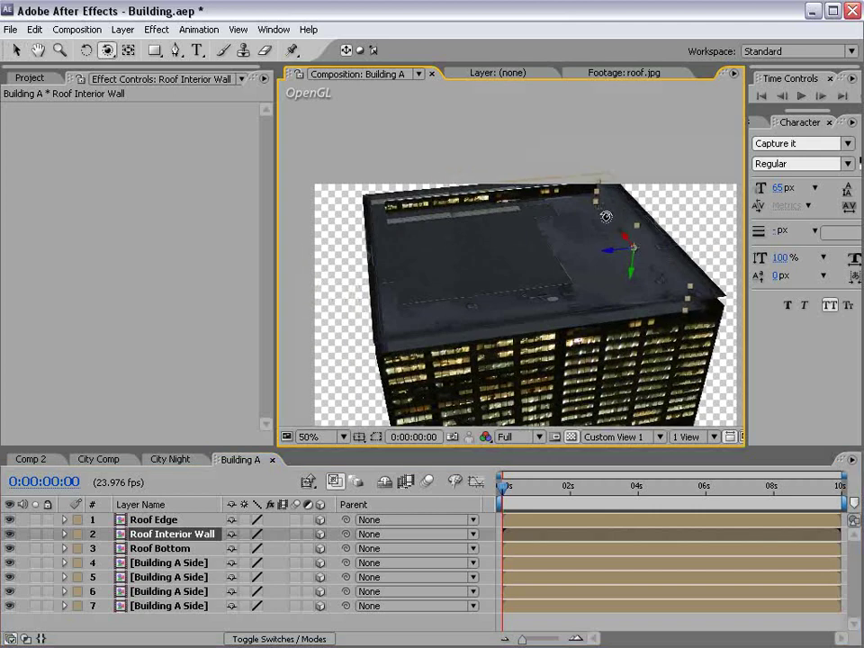
pyautogui.hotkey('ctrl', 'd')
pyautogui.press('v')
pyautogui.moveTo(619, 255); pyautogui.dragTo(264, 299)
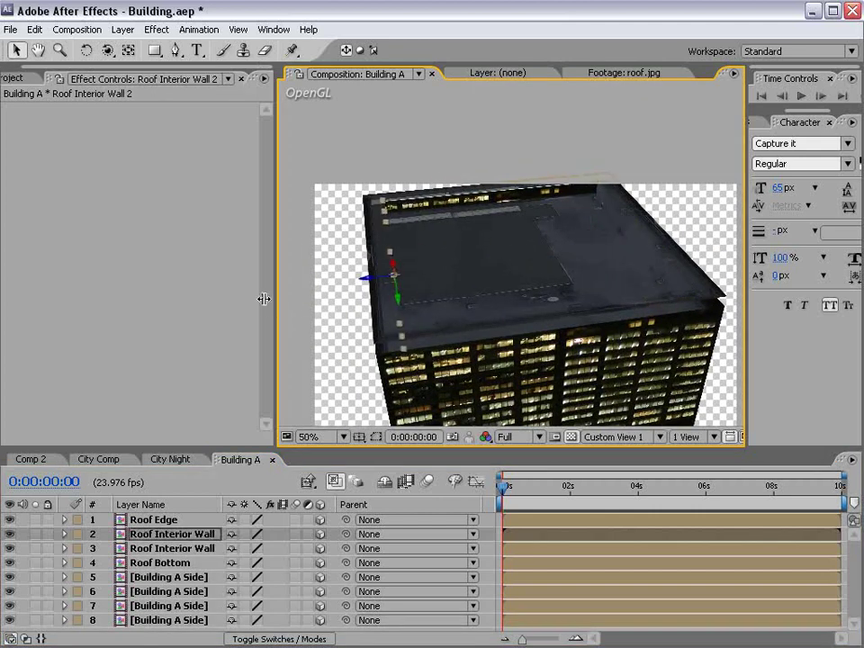
pyautogui.press('c')
pyautogui.moveTo(638, 295); pyautogui.dragTo(405, 284)
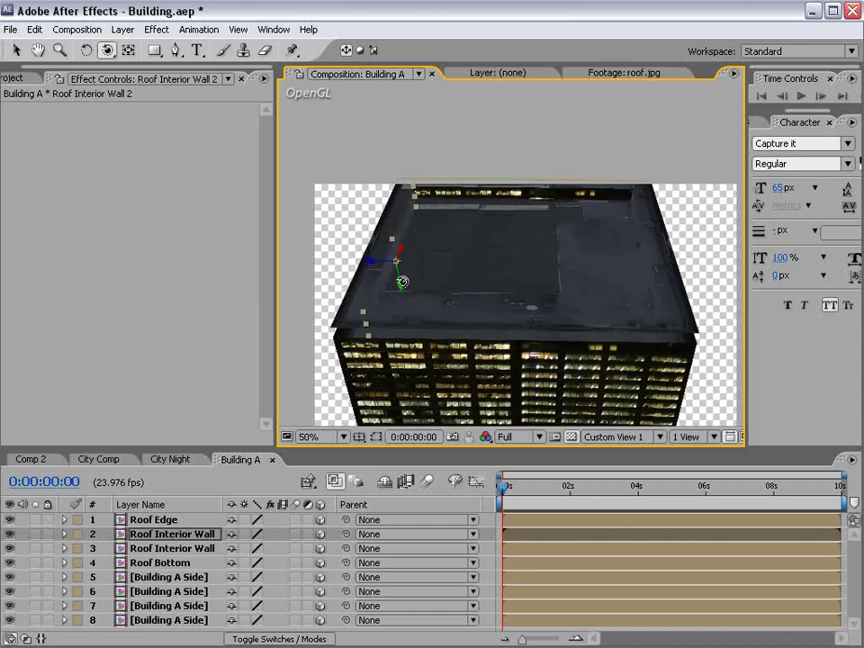
pyautogui.press('v')
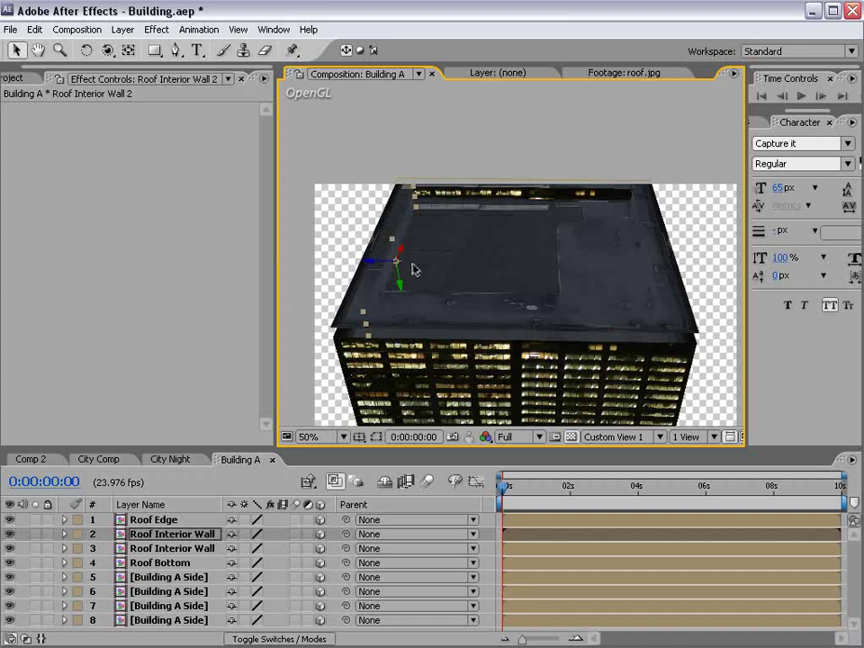
# Duplicate the Roof Interior Wall layer and turn the copy perpendicular along an adjacent side of the roof
pyautogui.hotkey('ctrl', 'd')
pyautogui.moveTo(379, 266); pyautogui.dragTo(453, 230)
pyautogui.press('w')
pyautogui.press('v')
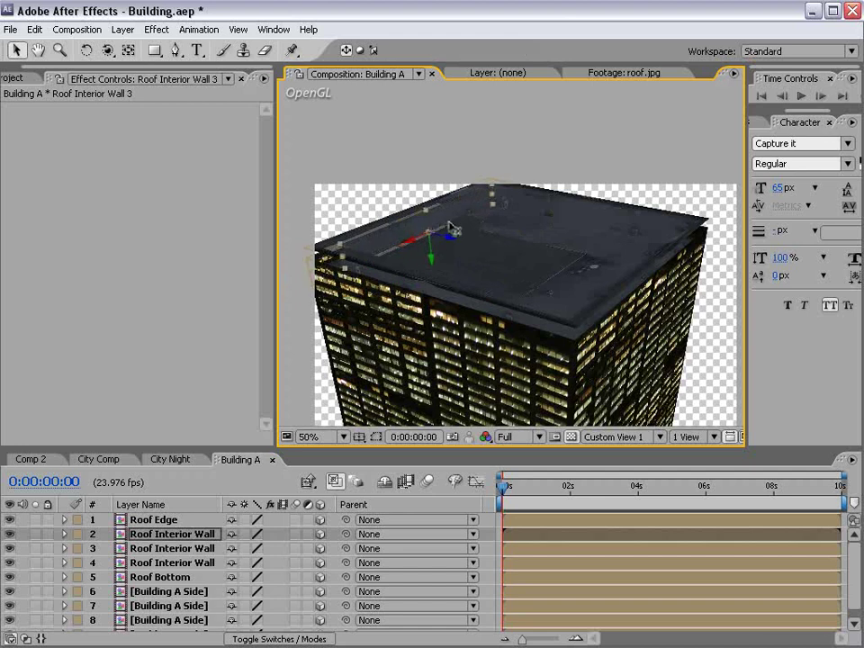
# Duplicate the turned Roof Interior Wall layer and move the copy to the opposite side to close off the roof's fourth side
pyautogui.press('c')
pyautogui.moveTo(593, 241)
pyautogui.mouseDown()
pyautogui.moveTo(428, 261)
pyautogui.moveTo(431, 245)
pyautogui.moveTo(590, 224)
pyautogui.mouseUp()
pyautogui.press('v')
pyautogui.moveTo(602, 243); pyautogui.dragTo(262, 370)
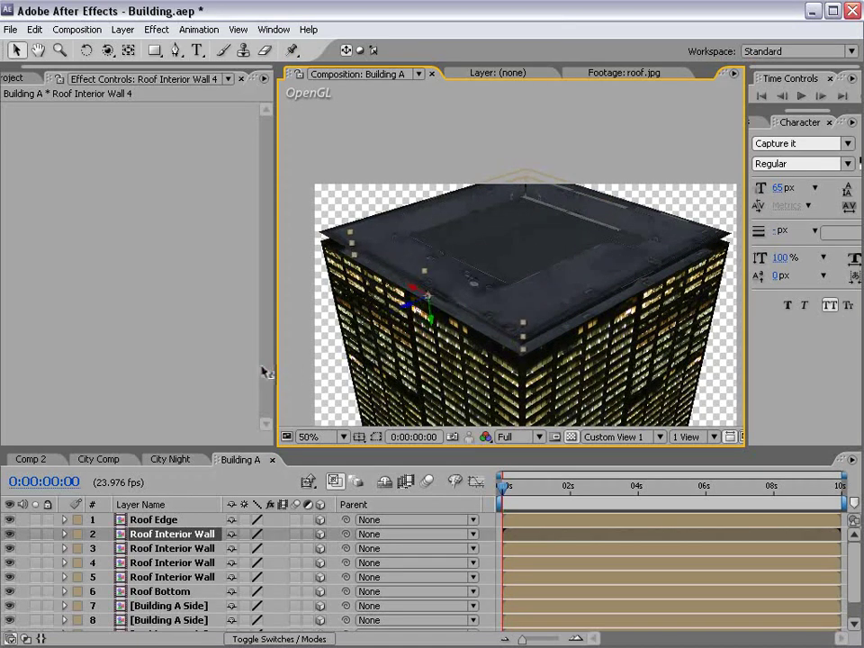
# Select the four Building A Side layers and change their label colour to Red
pyautogui.press('c')
pyautogui.moveTo(494, 243); pyautogui.dragTo(361, 460)
pyautogui.moveTo(299, 446); pyautogui.dragTo(282, 366)
pyautogui.click(165, 525)
pyautogui.keyDown('shift'); pyautogui.click(149, 567); pyautogui.keyUp('shift')
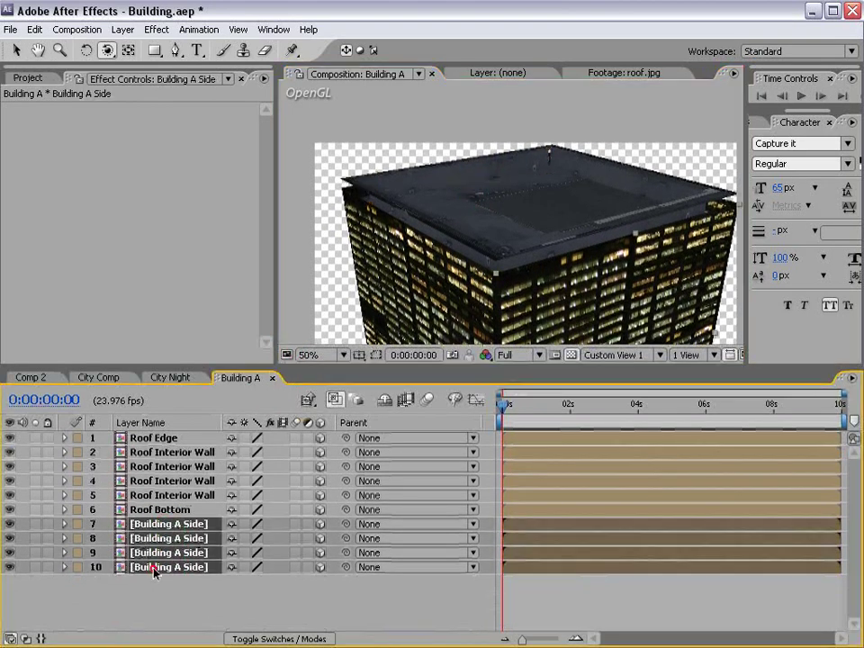
pyautogui.click(79, 525)
pyautogui.click(108, 586)
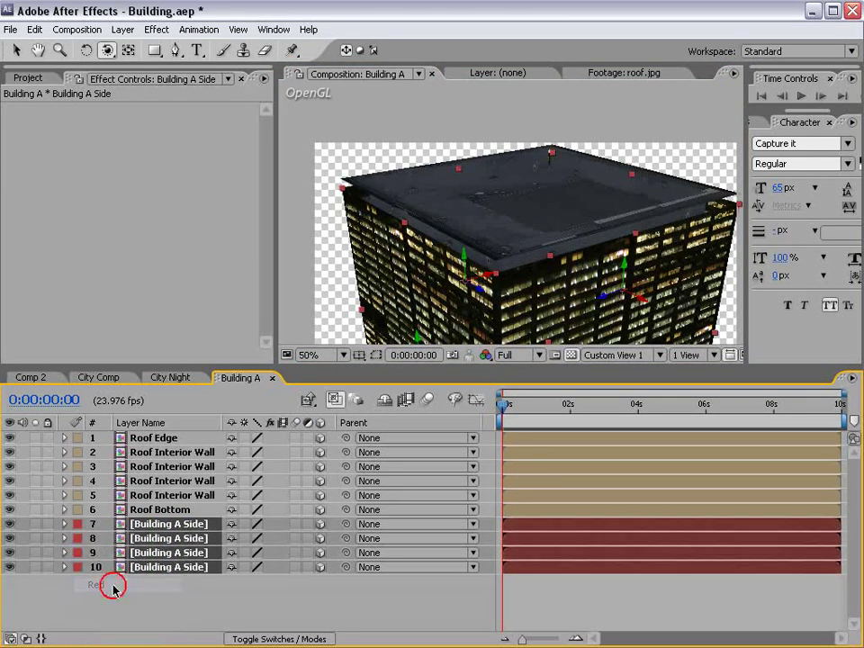
# Raise the four Building A Side layers along their Y axis until they meet the roof edge
pyautogui.press('v')
pyautogui.moveTo(630, 281); pyautogui.dragTo(626, 268)
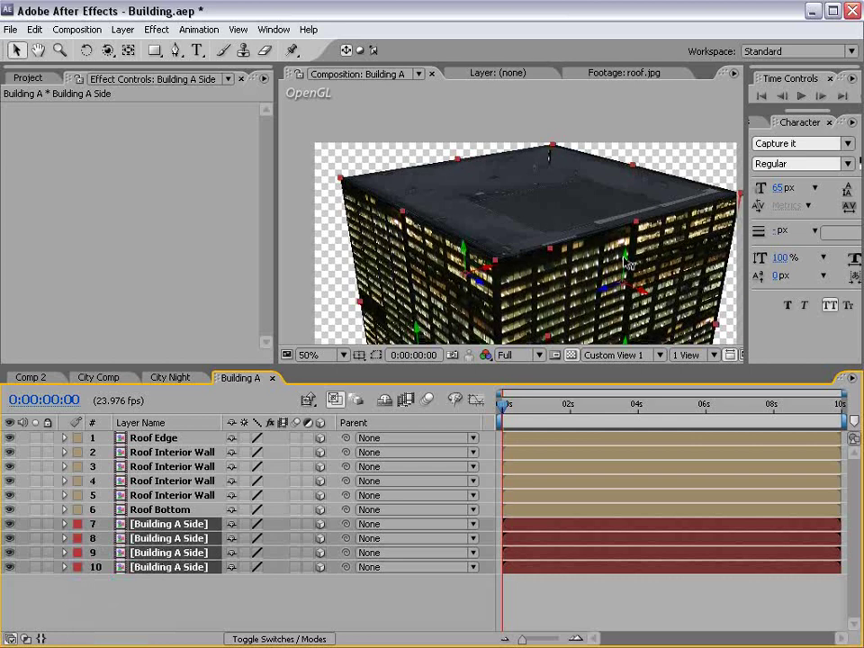
pyautogui.click(475, 199)
pyautogui.press('c')
pyautogui.moveTo(481, 247); pyautogui.dragTo(461, 215)
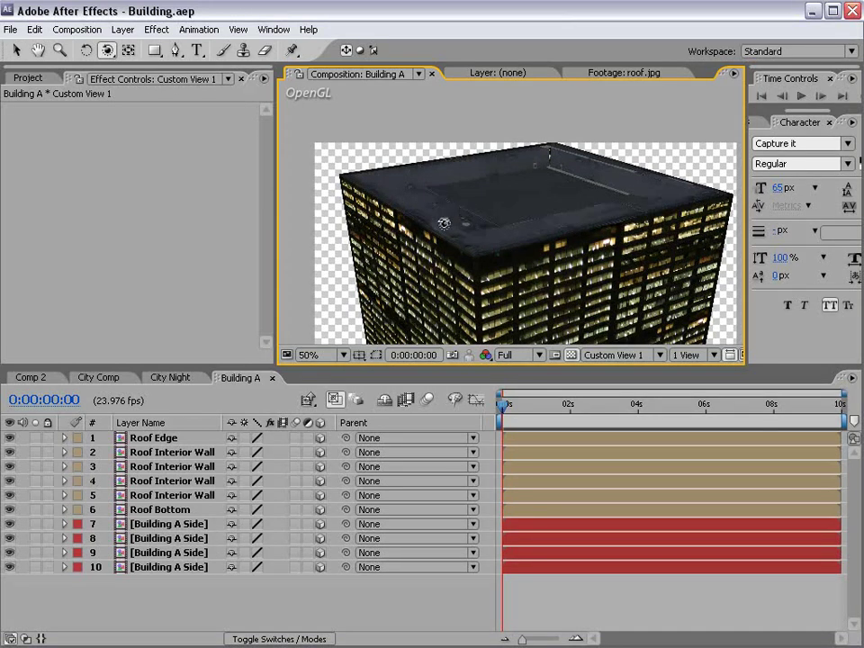
pyautogui.moveTo(451, 174); pyautogui.dragTo(551, 236)
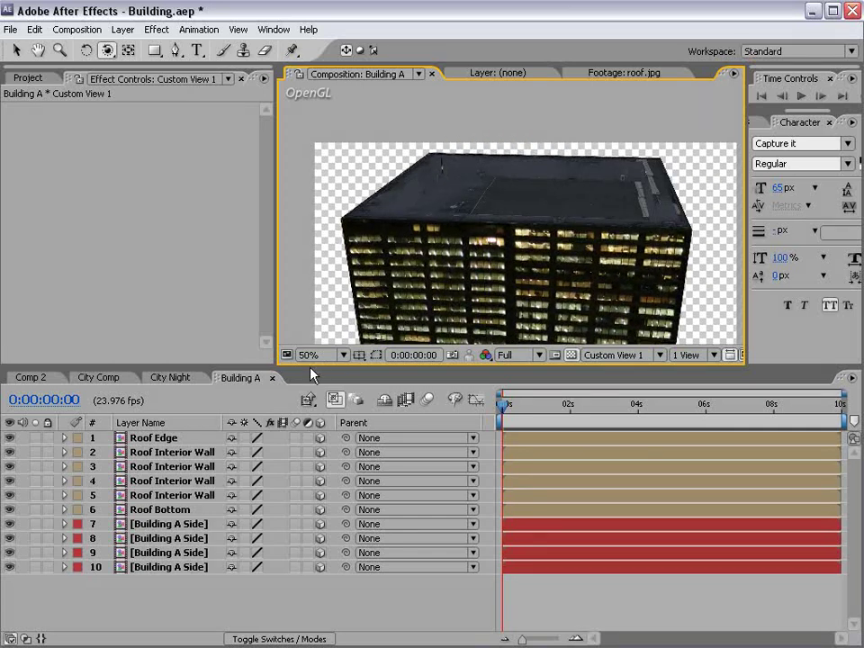
# Check the Roof Bottom layer on its own, and apply the Vector Paint effect to it
pyautogui.click(163, 511)
pyautogui.click(34, 510)
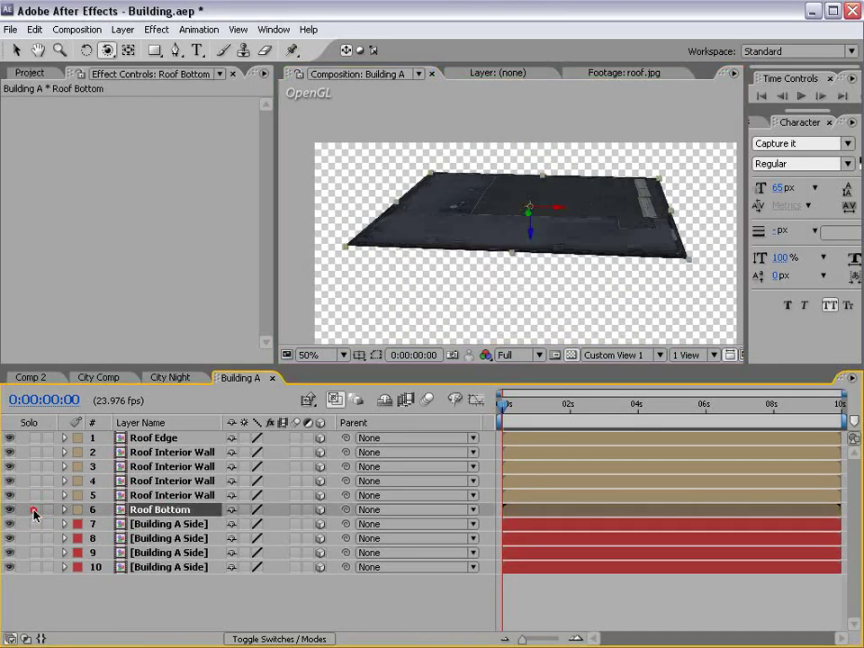
pyautogui.click(34, 510)
pyautogui.click(281, 600)
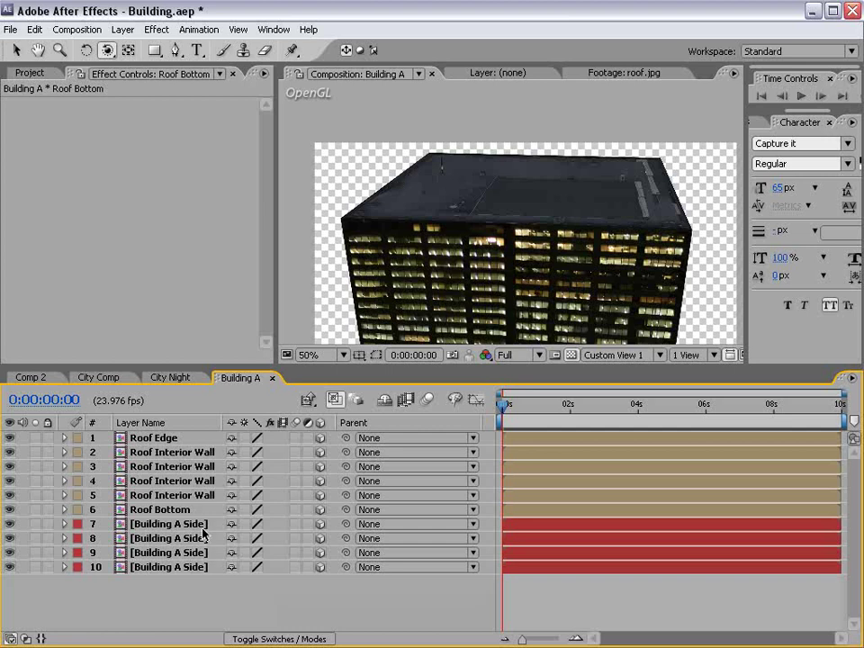
pyautogui.click(179, 510)
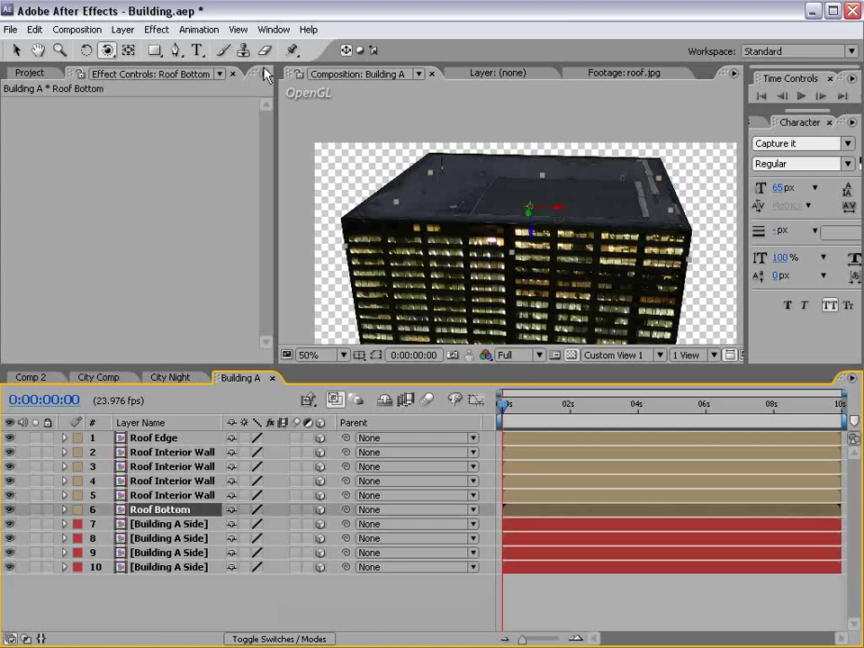
pyautogui.click(157, 30)
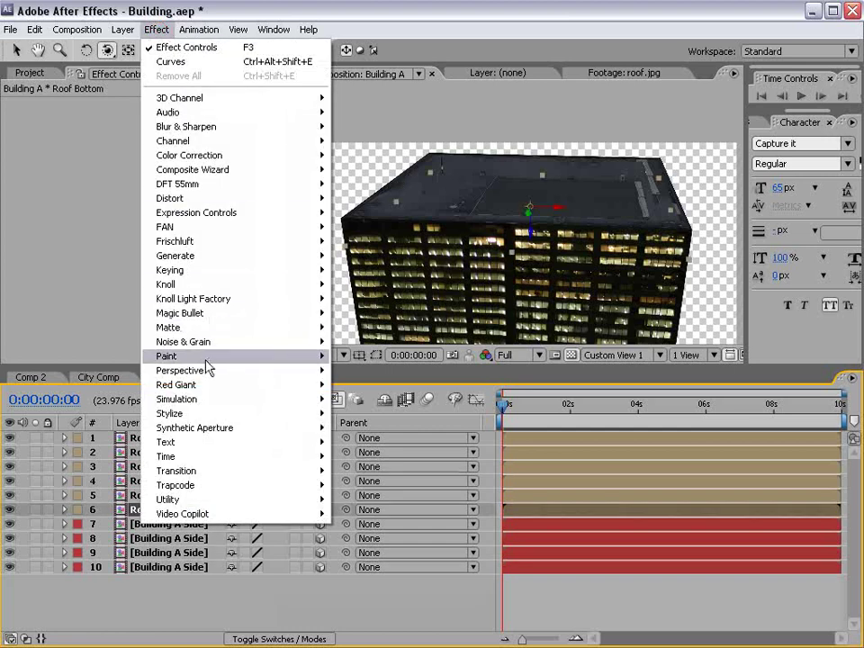
pyautogui.moveTo(207, 357)
pyautogui.click(356, 369)
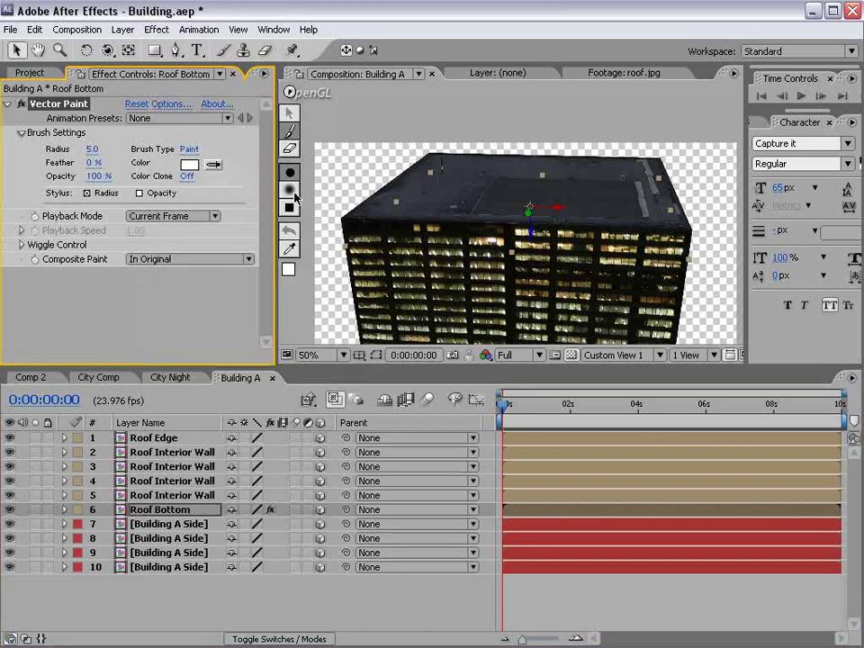
# Set the Vector Paint brush to radius 20, opacity 5 % and black colour, with Roof Bottom soloed only during the setup
pyautogui.click(34, 510)
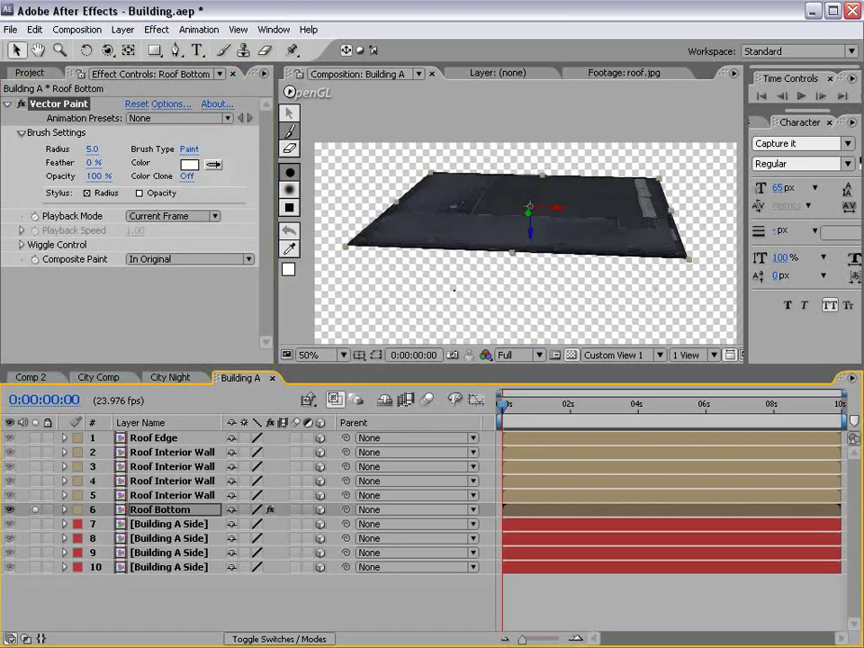
pyautogui.click(92, 148)
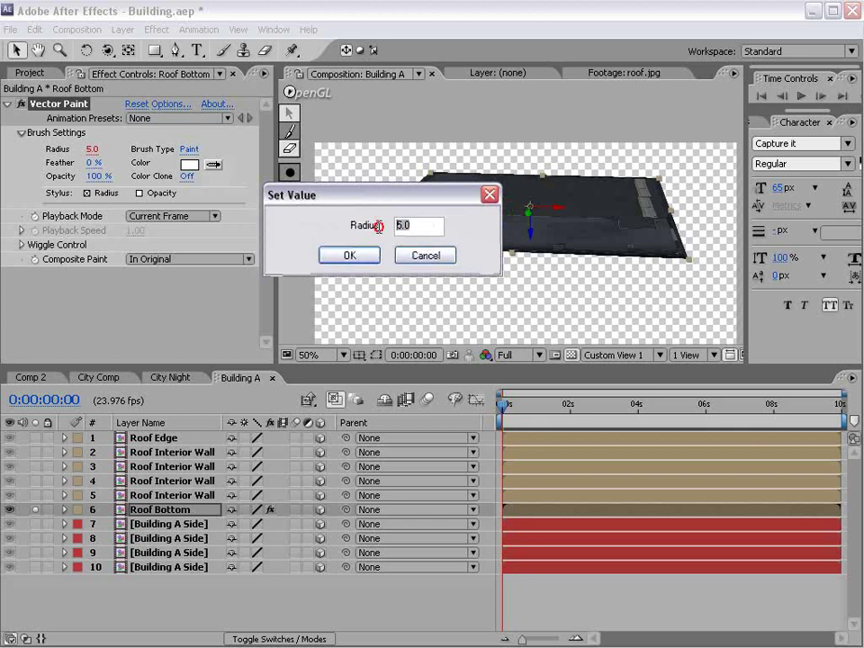
pyautogui.write('20')
pyautogui.click(339, 257)
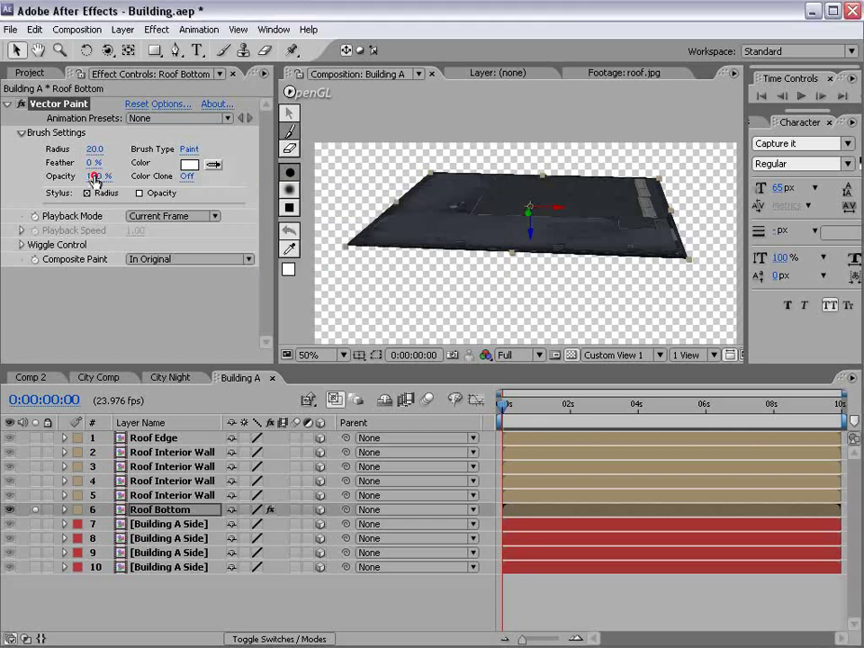
pyautogui.click(94, 177)
pyautogui.write('5')
pyautogui.press('Return')
pyautogui.click(199, 171)
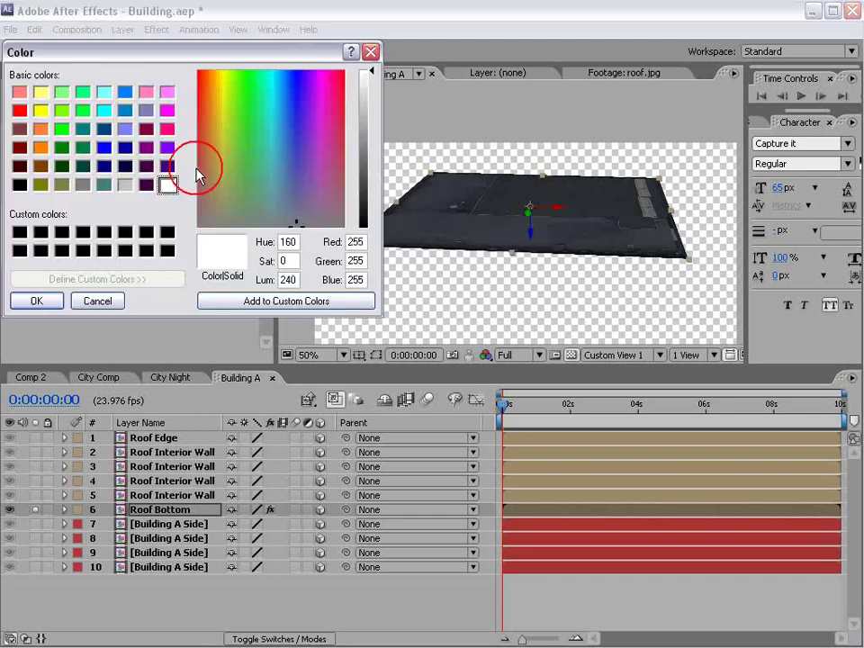
pyautogui.click(366, 226)
pyautogui.click(36, 302)
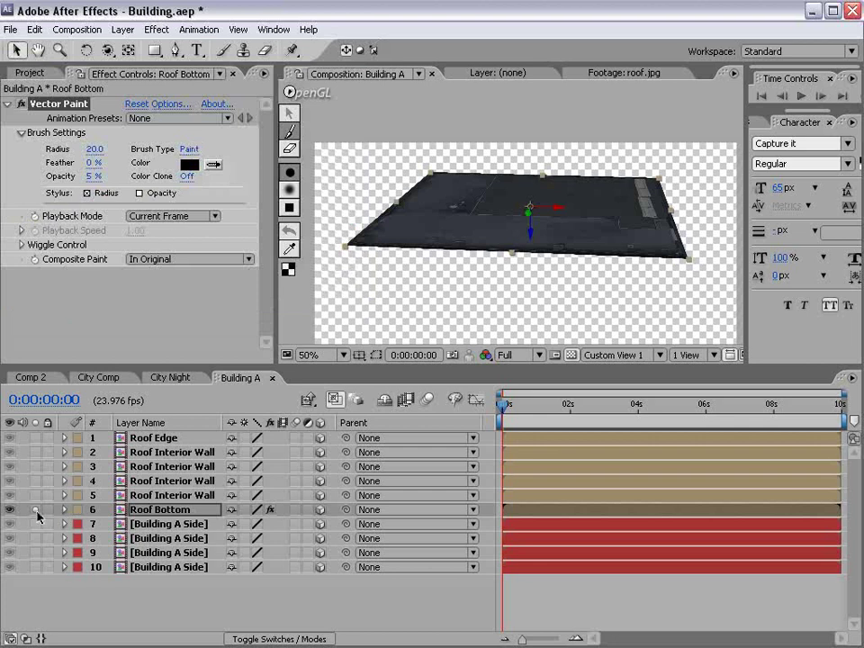
pyautogui.click(35, 509)
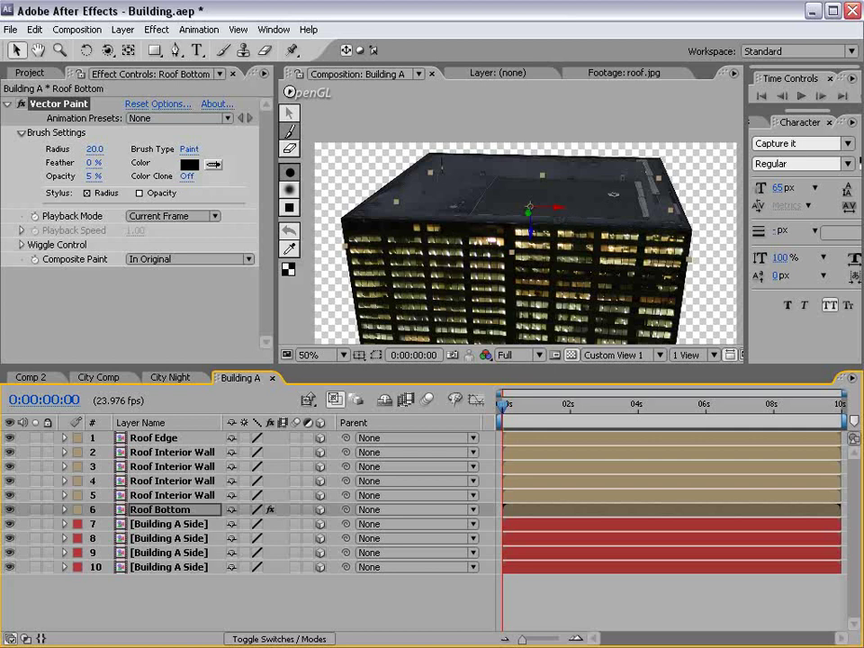
# Set the brush to radius 56, feather 100 % and opacity 27 %, and paint dark shading along the inner edges of Roof Bottom
pyautogui.moveTo(128, 148); pyautogui.dragTo(122, 148)
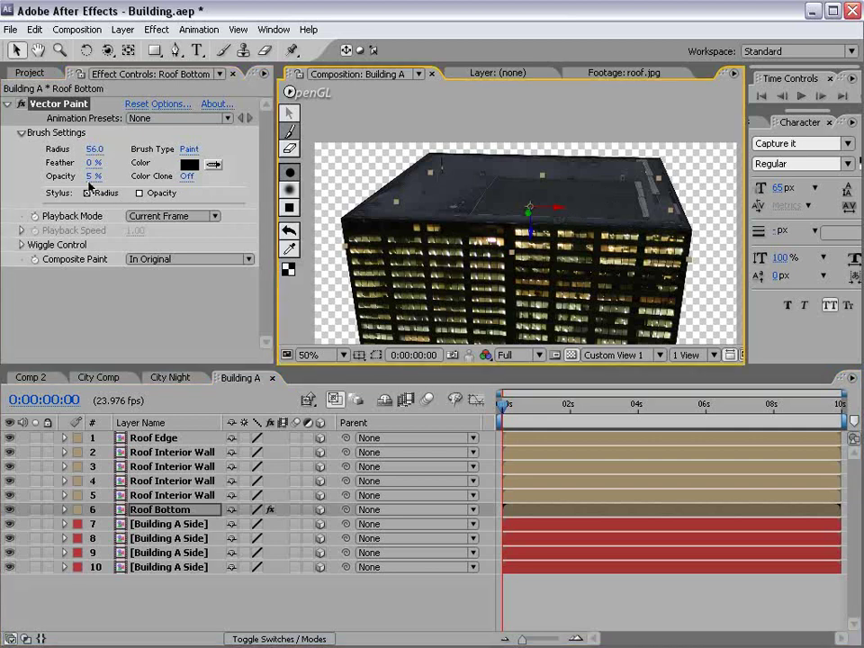
pyautogui.moveTo(108, 175)
pyautogui.mouseDown()
pyautogui.moveTo(113, 162)
pyautogui.moveTo(135, 162)
pyautogui.mouseUp()
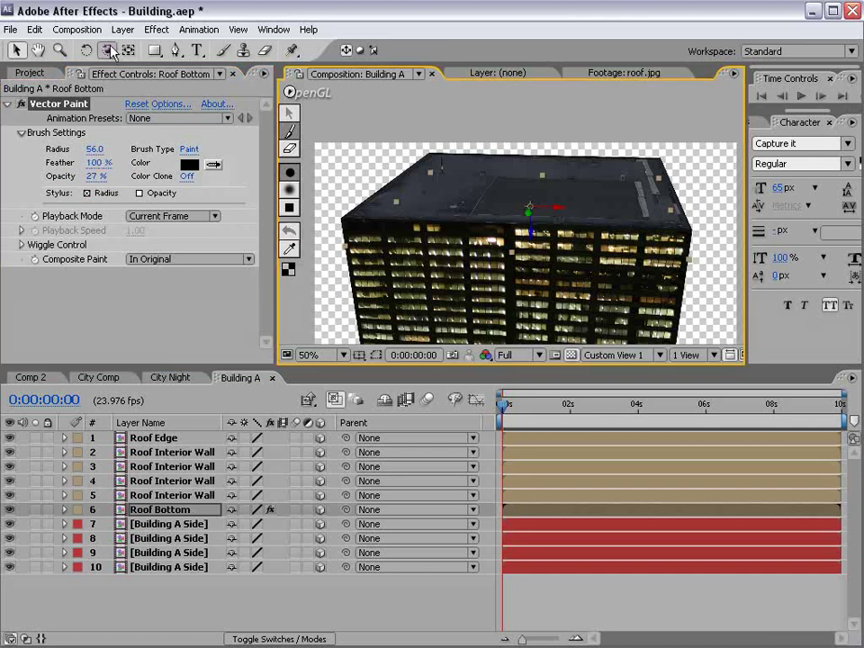
pyautogui.click(108, 51)
pyautogui.moveTo(339, 154)
pyautogui.mouseDown()
pyautogui.moveTo(451, 200)
pyautogui.moveTo(492, 231)
pyautogui.moveTo(500, 263)
pyautogui.mouseUp()
pyautogui.moveTo(473, 367); pyautogui.dragTo(474, 439)
pyautogui.click(290, 131)
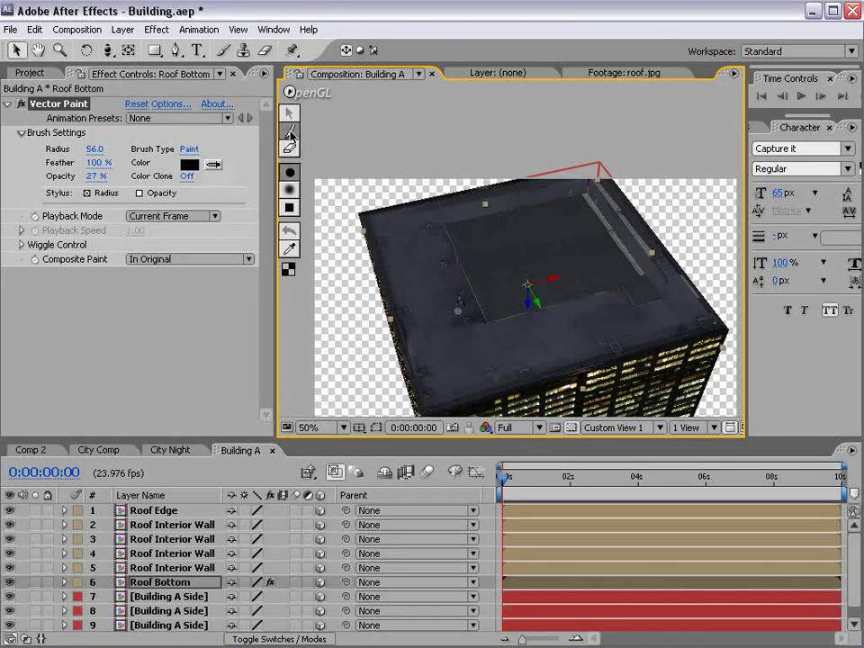
pyautogui.moveTo(576, 204)
pyautogui.mouseDown()
pyautogui.moveTo(549, 176)
pyautogui.moveTo(598, 194)
pyautogui.moveTo(662, 301)
pyautogui.moveTo(631, 343)
pyautogui.moveTo(450, 356)
pyautogui.moveTo(419, 330)
pyautogui.moveTo(394, 243)
pyautogui.moveTo(396, 205)
pyautogui.moveTo(563, 185)
pyautogui.mouseUp()
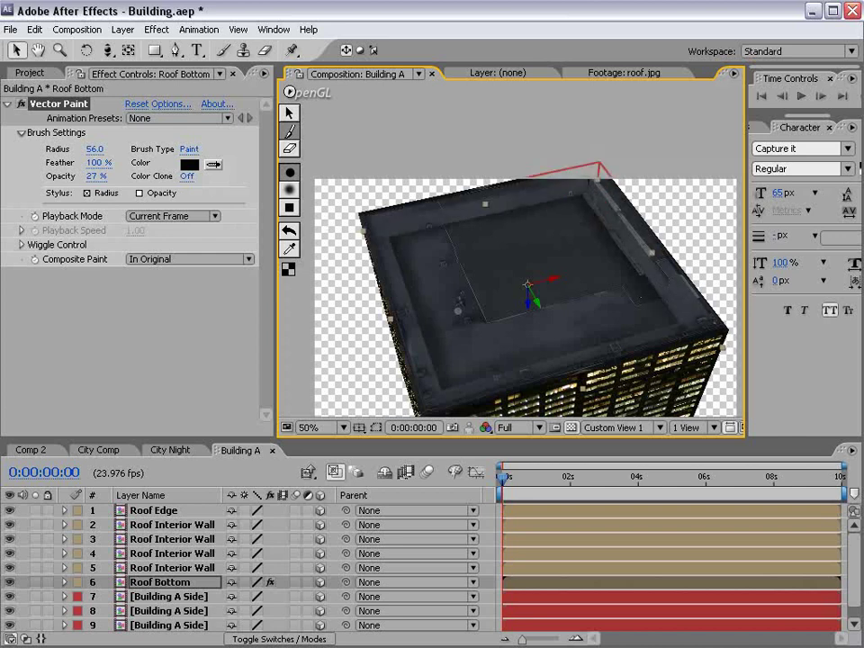
pyautogui.moveTo(110, 51); pyautogui.dragTo(167, 53)
pyautogui.moveTo(652, 343); pyautogui.dragTo(376, 254)
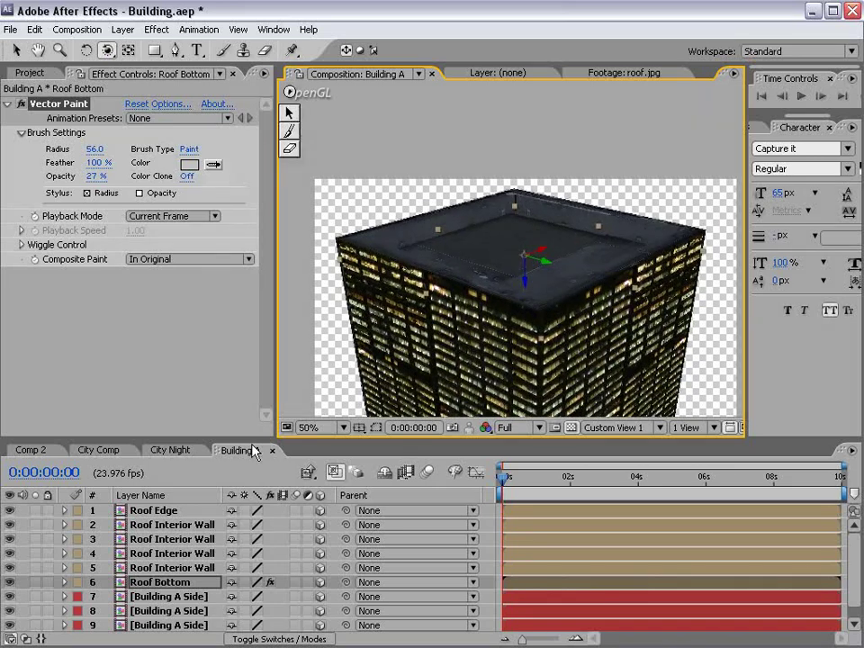
# Open Comp 2 and its Detailed Building composition to examine the roof and lighting of the more detailed example building
pyautogui.click(101, 450)
pyautogui.click(170, 450)
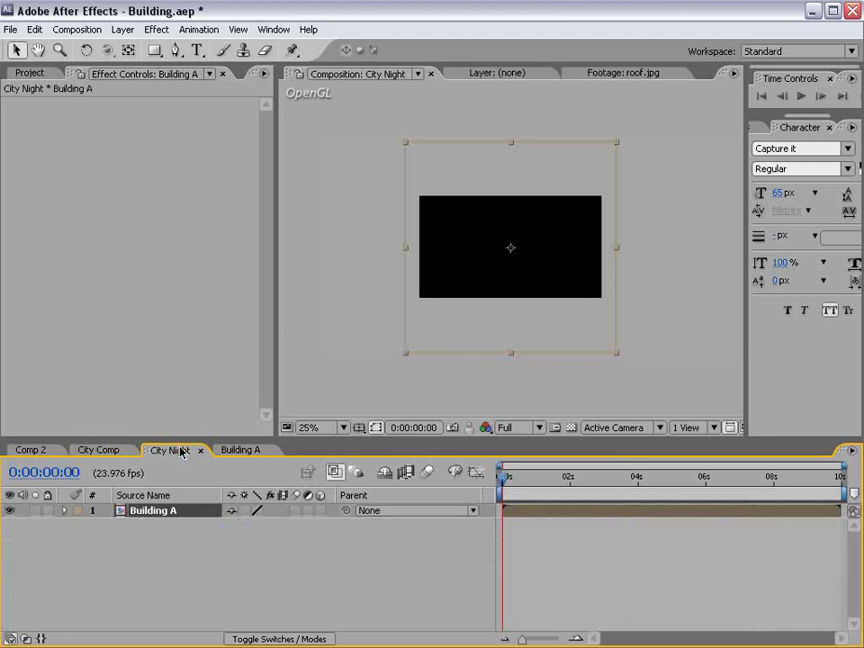
pyautogui.click(28, 450)
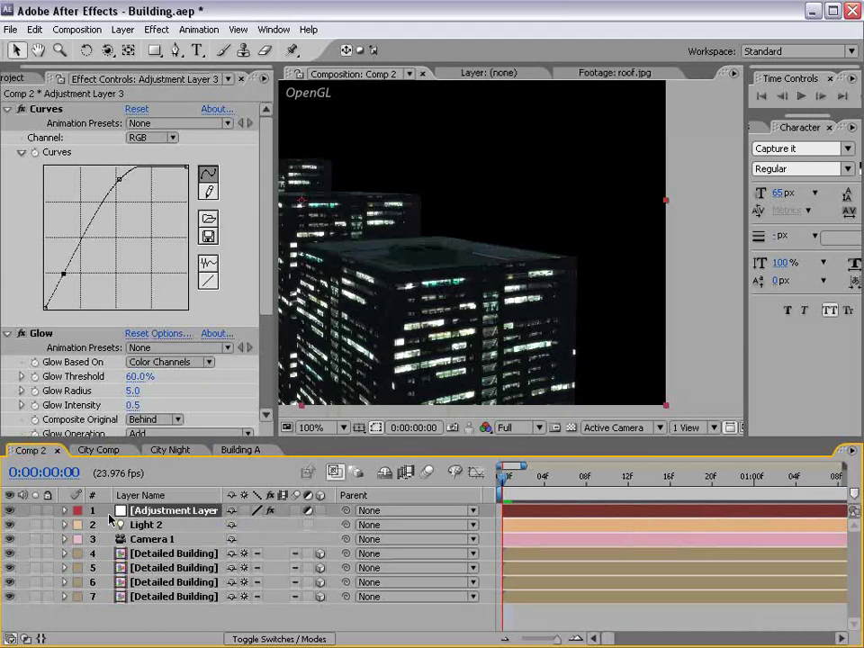
pyautogui.click(176, 554)
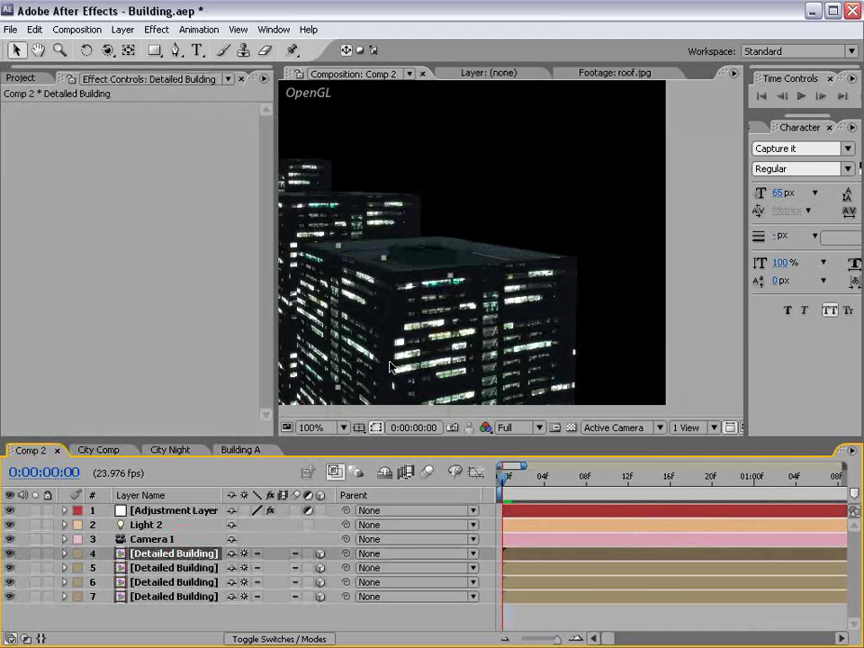
pyautogui.doubleClick(165, 569)
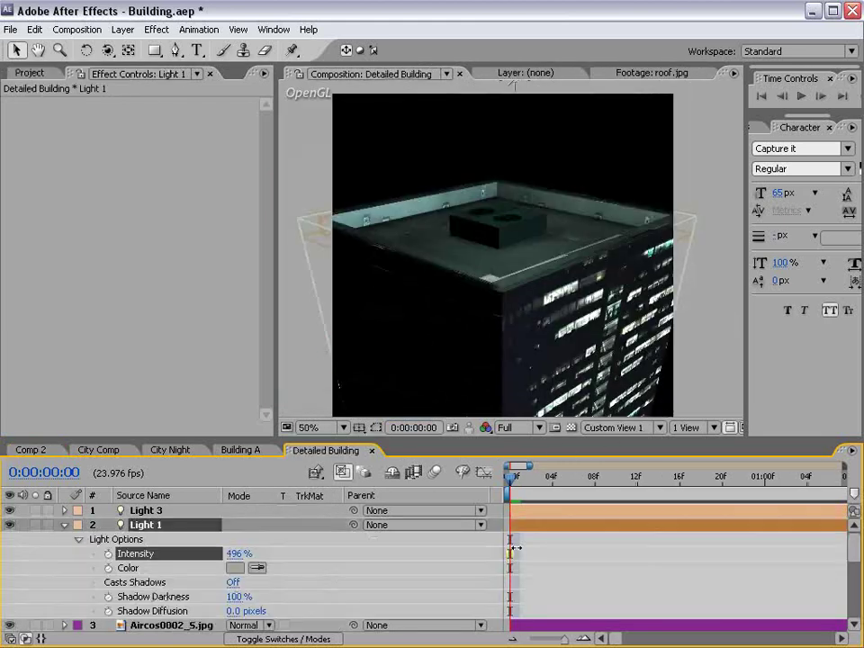
pyautogui.press('c')
pyautogui.moveTo(542, 259); pyautogui.dragTo(608, 306)
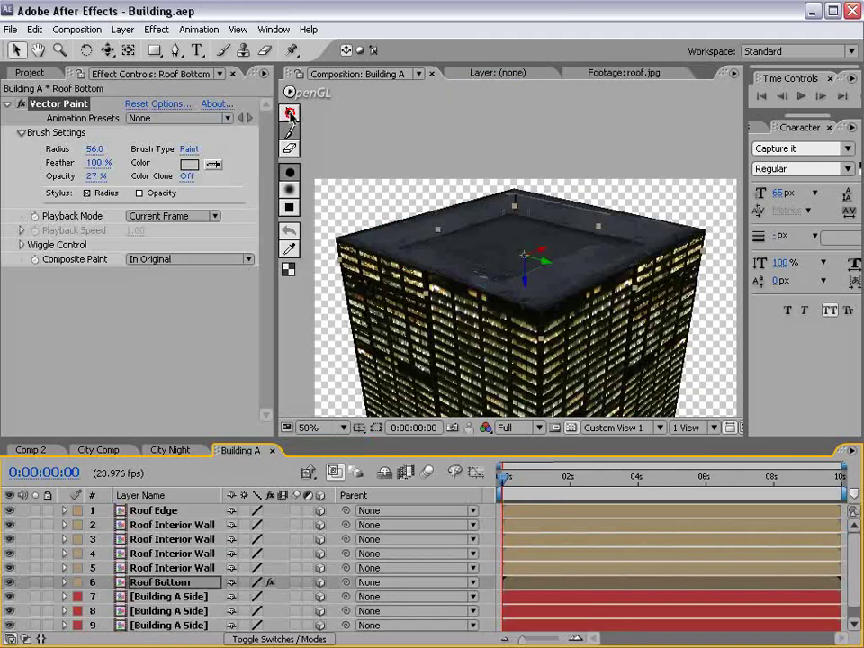
# In Building A, duplicate the four Building A Side layers and move the copies down along the Y axis to make the building taller
pyautogui.press('c')
pyautogui.scroll(-2, 522, 326)
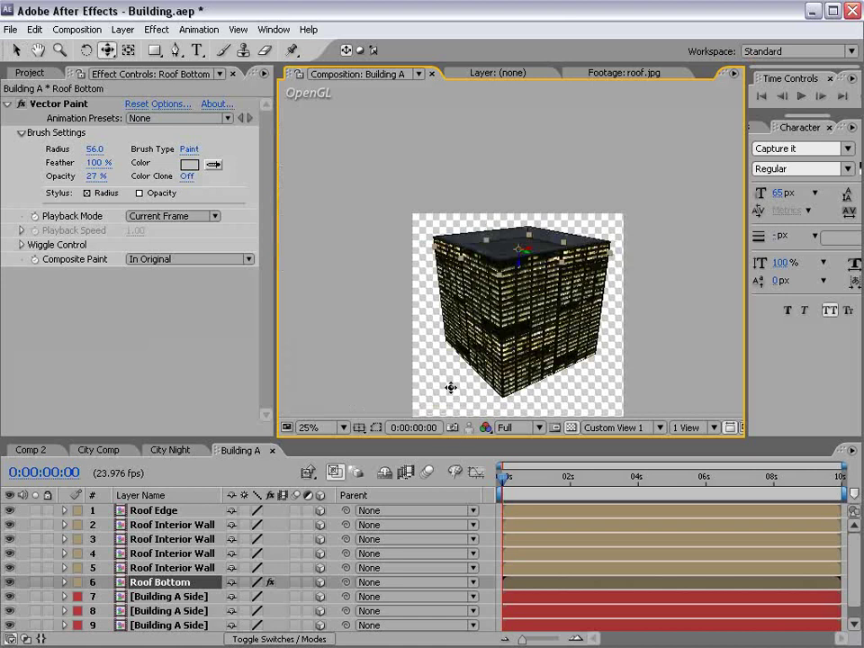
pyautogui.scroll(-1, 451, 388)
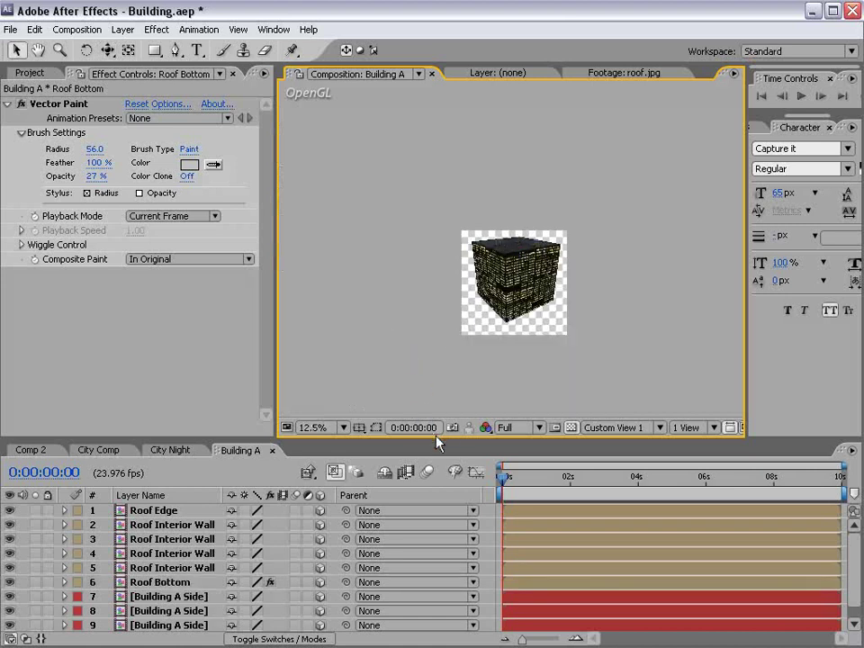
pyautogui.scroll(-1, 271, 581)
pyautogui.click(171, 581)
pyautogui.keyDown('shift'); pyautogui.click(180, 624); pyautogui.keyUp('shift')
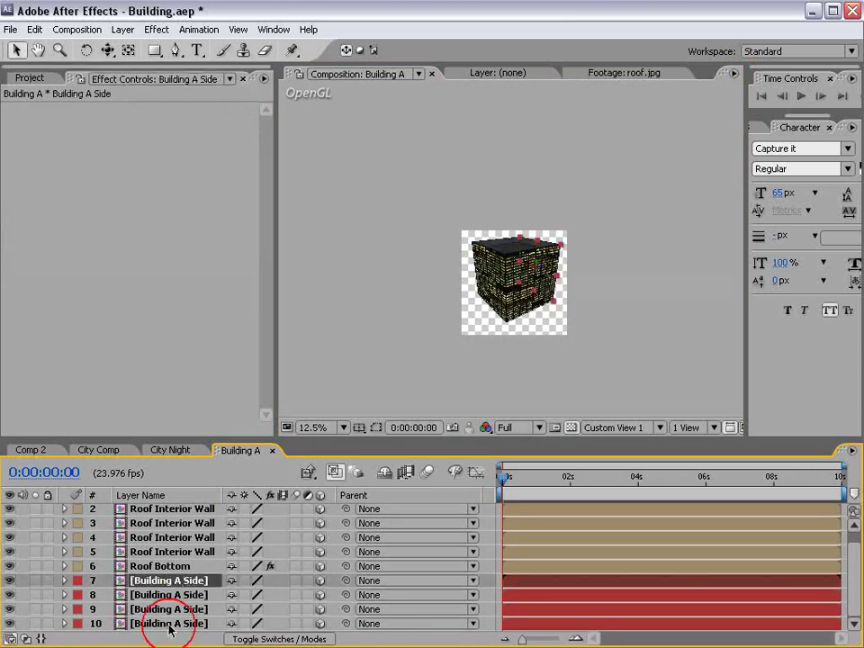
pyautogui.click(505, 355)
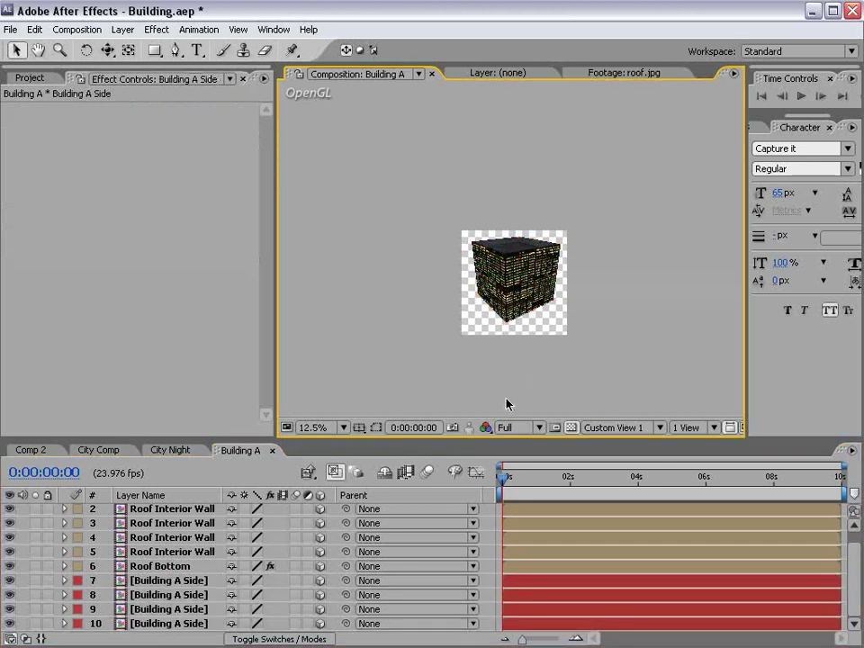
pyautogui.click(172, 583)
pyautogui.keyDown('shift'); pyautogui.click(176, 624); pyautogui.keyUp('shift')
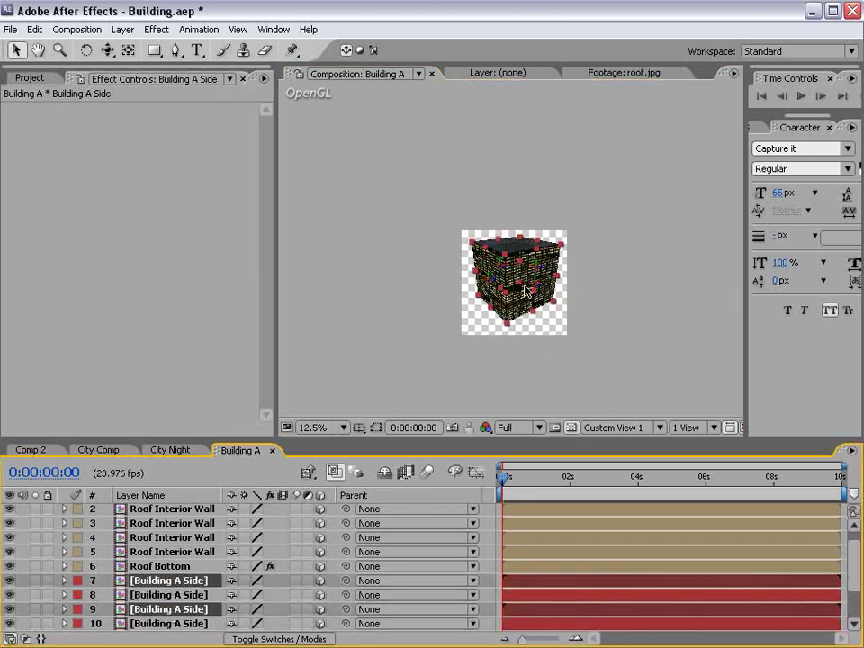
pyautogui.moveTo(538, 268); pyautogui.dragTo(531, 385)
pyautogui.scroll(2, 526, 374)
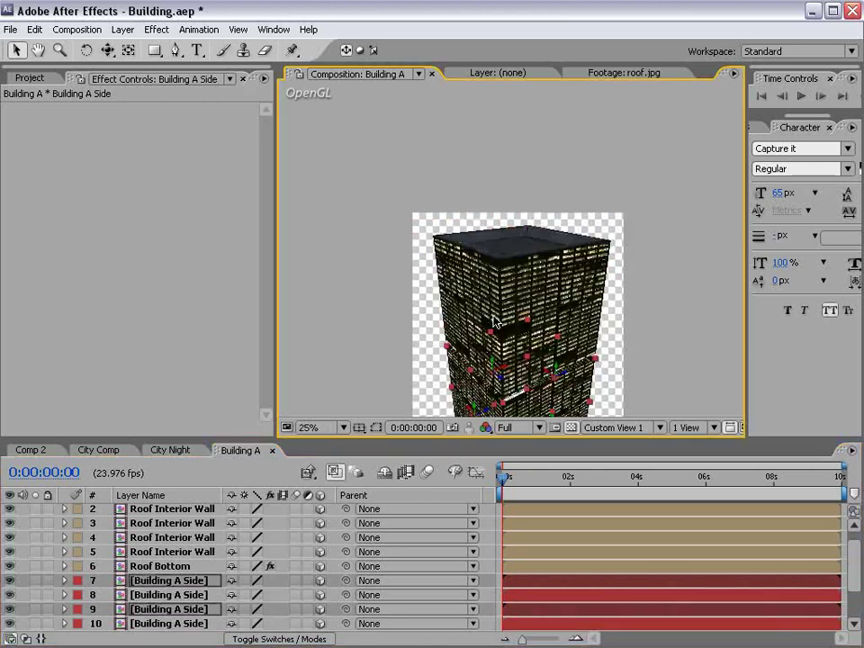
# Nudge the lower side copies up against the upper walls, deselect them and view the taller building in a maximized viewer
pyautogui.press('h')
pyautogui.press('v')
pyautogui.moveTo(560, 290); pyautogui.dragTo(559, 263)
pyautogui.hotkey('ctrl', 'shift', 'a')
pyautogui.press('`')
pyautogui.press(',')
pyautogui.press(',')
pyautogui.press('c')
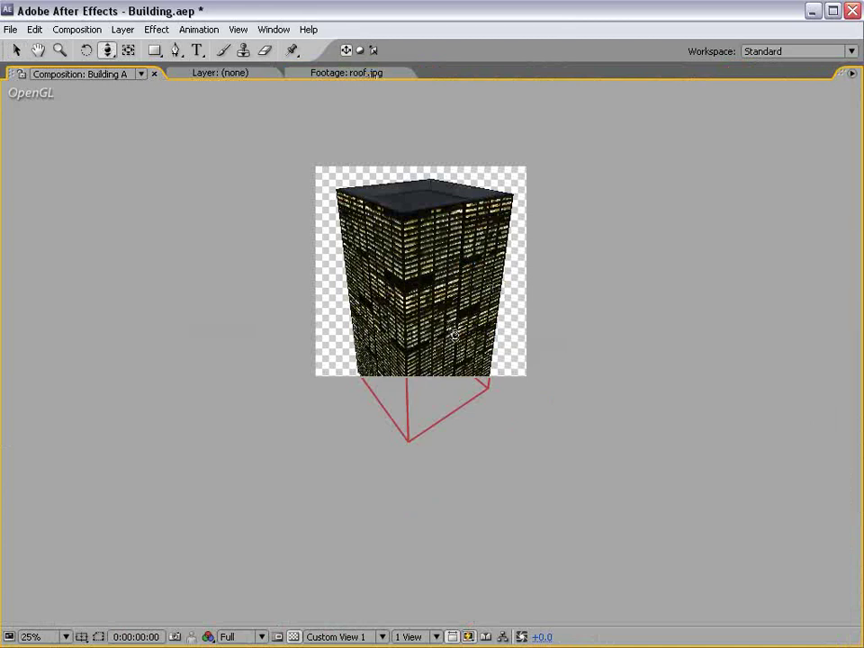
# Check the taller building from another angle, close the Building A composition and collapse transformations on the Building A layer in City Night
pyautogui.moveTo(467, 339); pyautogui.dragTo(441, 336)
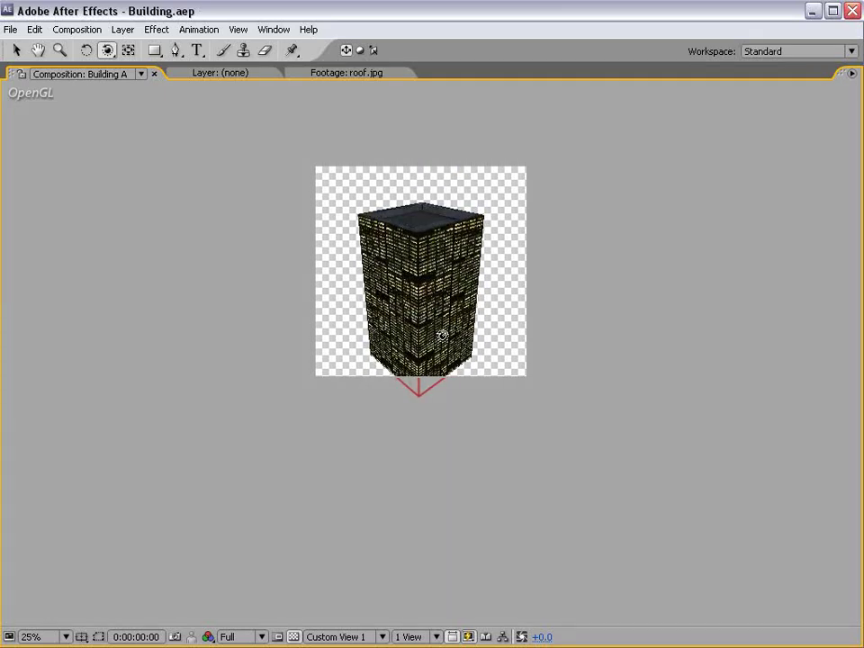
pyautogui.scroll(1, 441, 335)
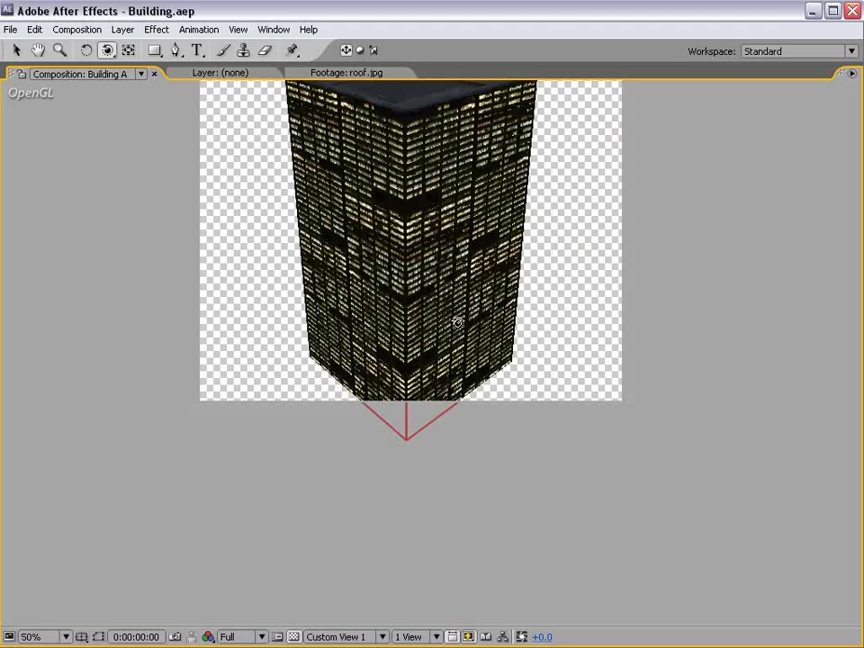
pyautogui.scroll(2, 391, 232)
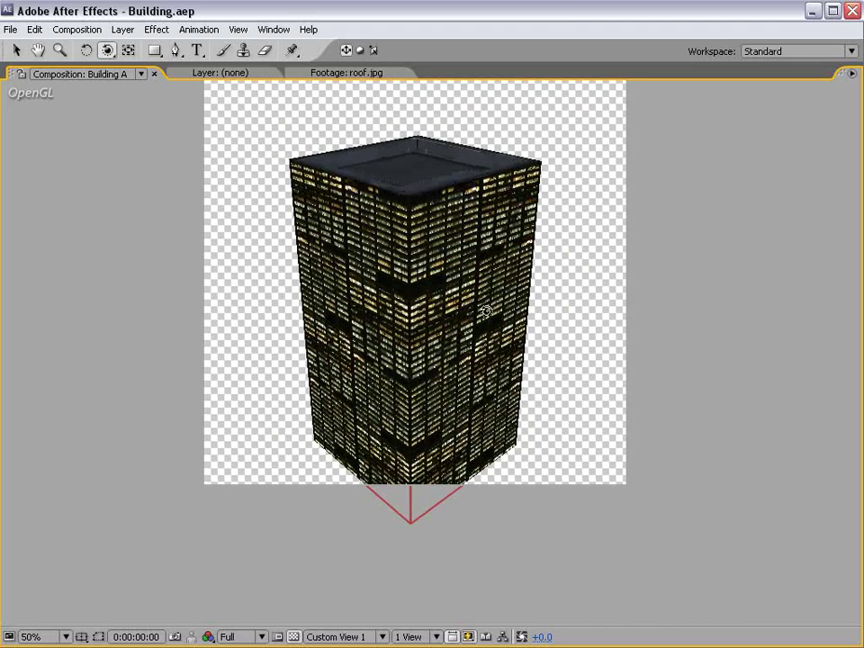
pyautogui.press('`')
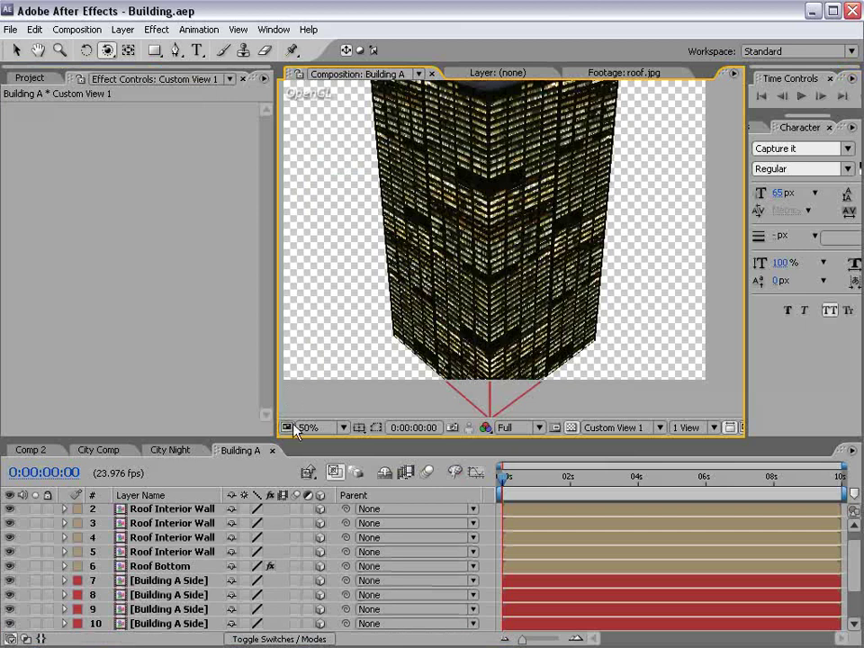
pyautogui.click(272, 450)
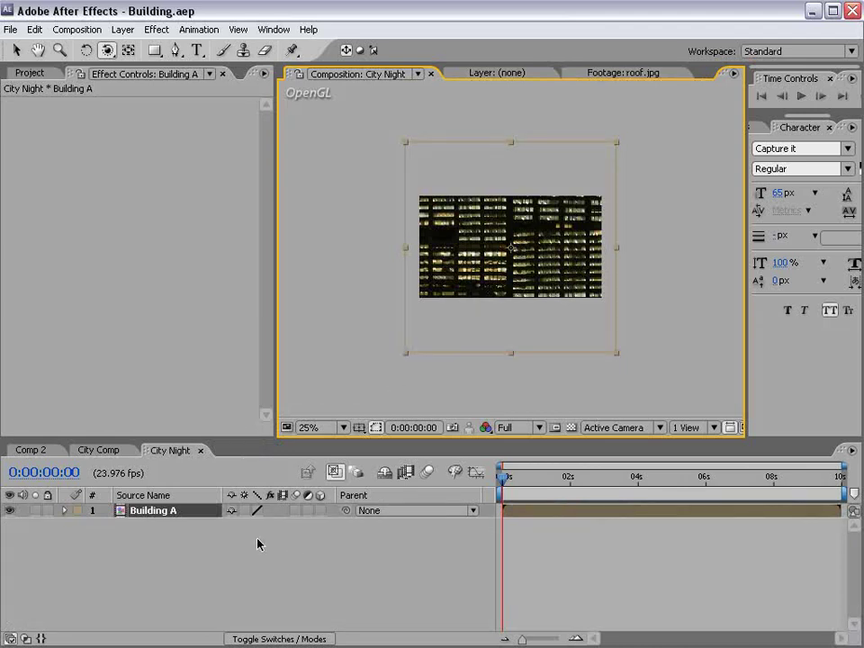
pyautogui.click(243, 511)
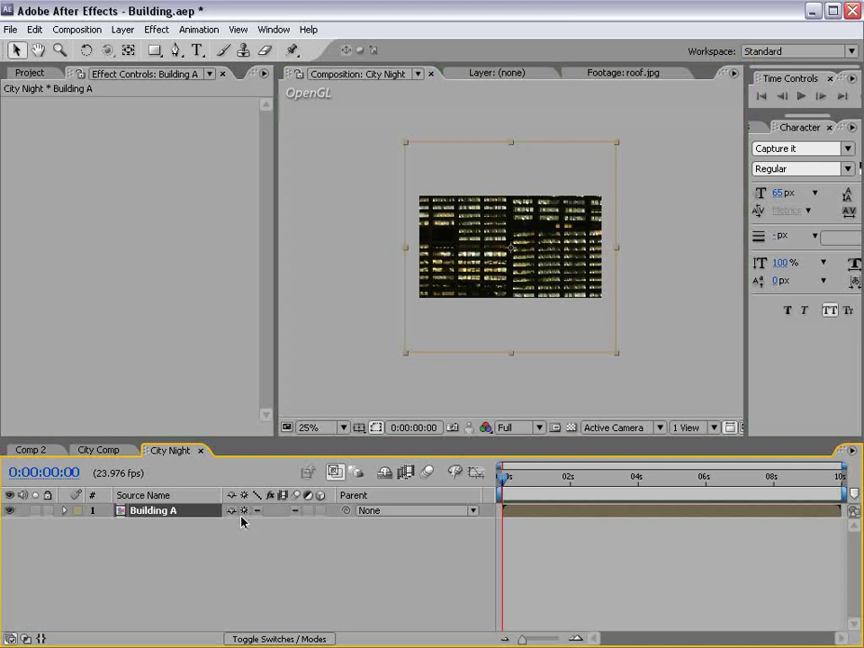
# Add a camera with the 24mm preset to City Night and make Building A a 3D layer
pyautogui.click(123, 30)
pyautogui.moveTo(135, 47)
pyautogui.click(356, 90)
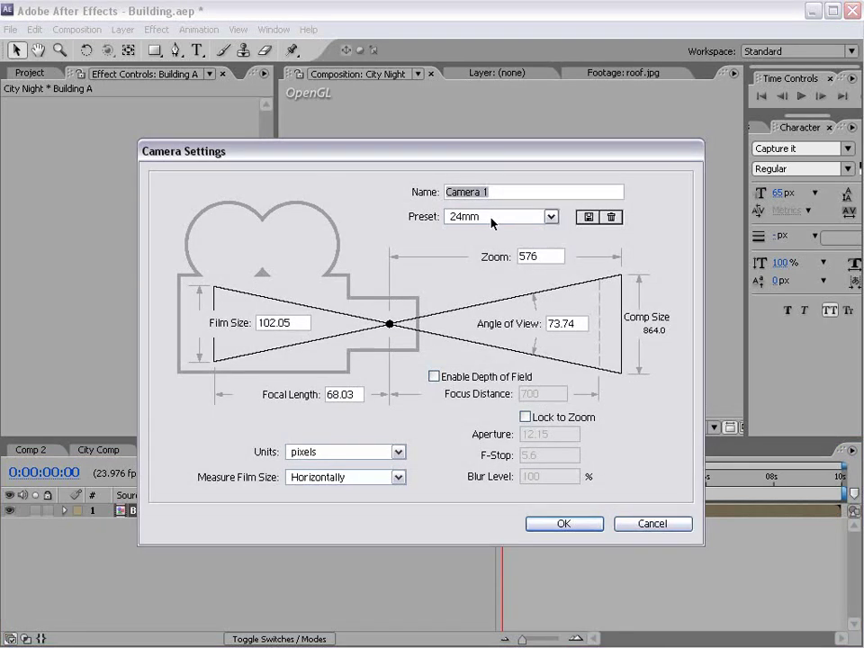
pyautogui.click(495, 218)
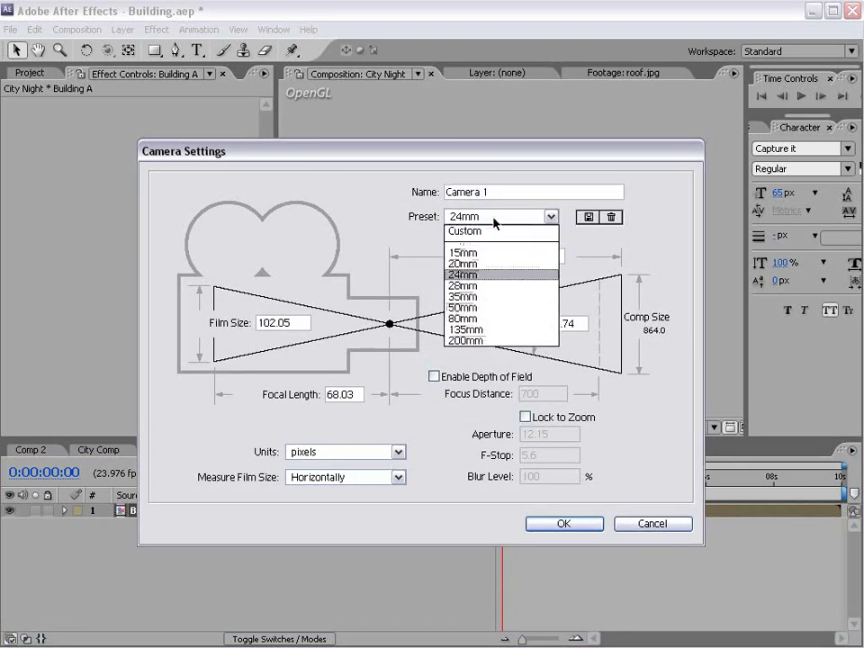
pyautogui.click(463, 276)
pyautogui.click(562, 523)
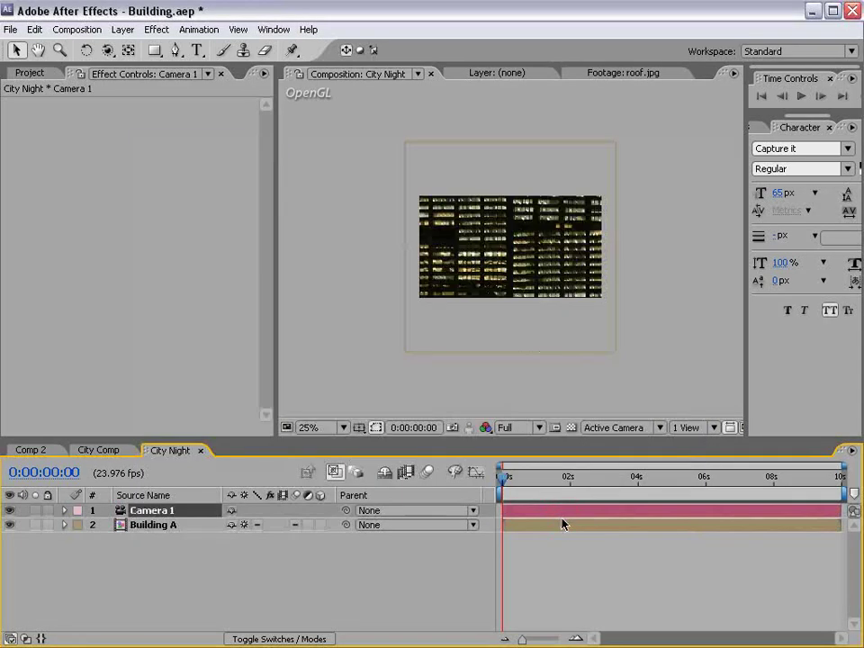
pyautogui.click(153, 526)
pyautogui.click(320, 525)
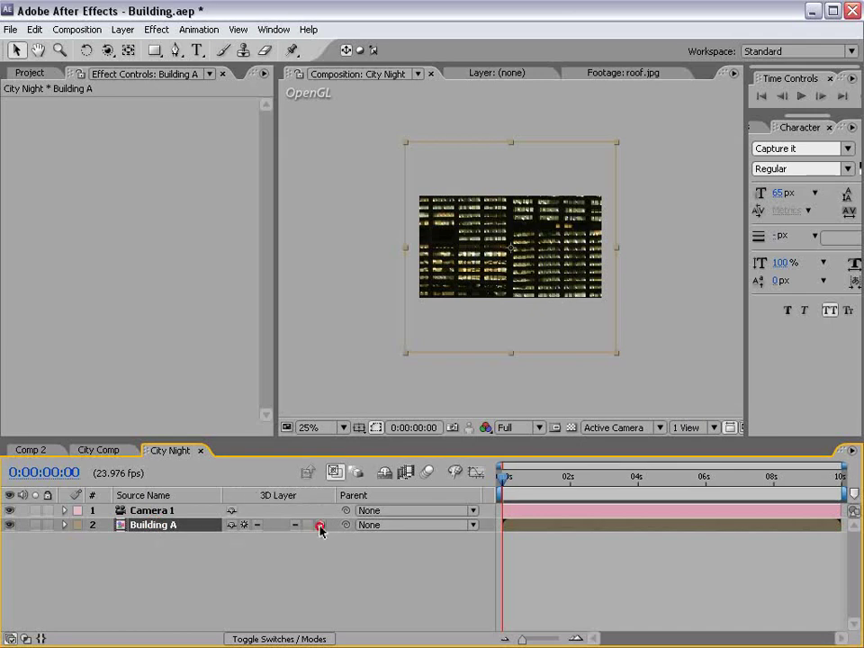
# Orbit the camera to an angled view from above Building A and check the result in a maximized viewer
pyautogui.click(107, 51)
pyautogui.moveTo(450, 230); pyautogui.dragTo(552, 317)
pyautogui.scroll(1, 482, 216)
pyautogui.press('c')
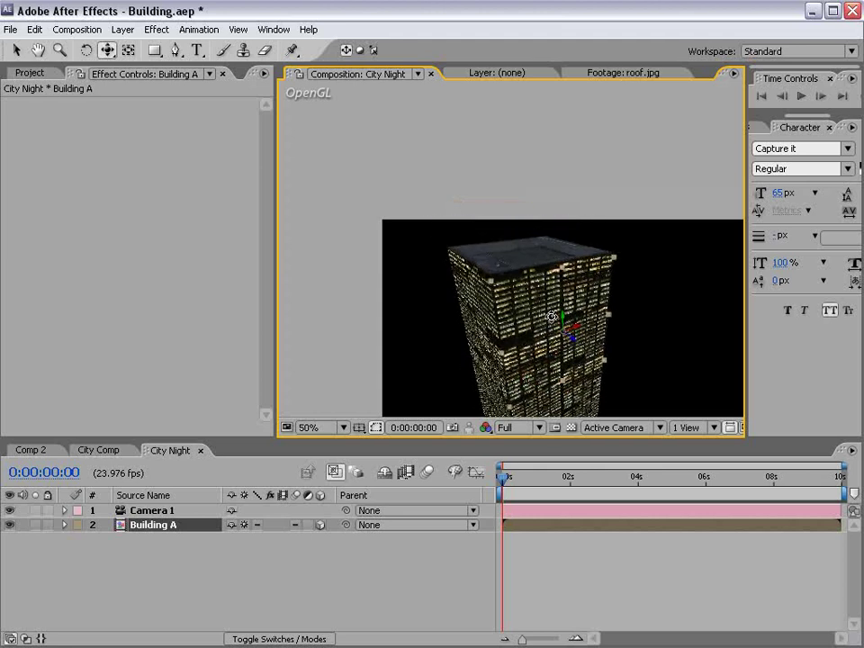
pyautogui.moveTo(554, 317)
pyautogui.mouseDown()
pyautogui.moveTo(527, 283)
pyautogui.moveTo(561, 312)
pyautogui.mouseUp()
pyautogui.press('h')
pyautogui.moveTo(658, 352); pyautogui.dragTo(578, 286)
pyautogui.press('c')
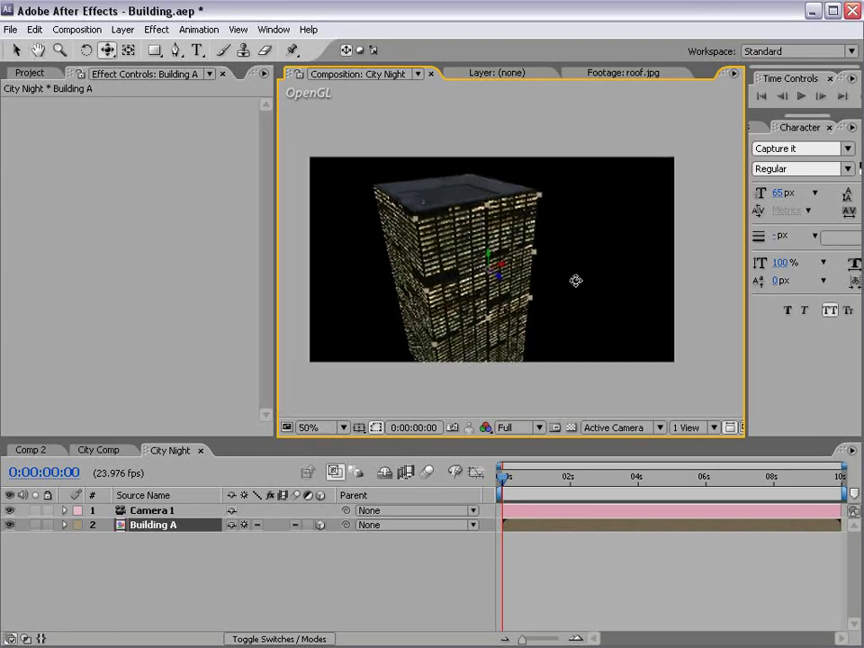
pyautogui.press('`')
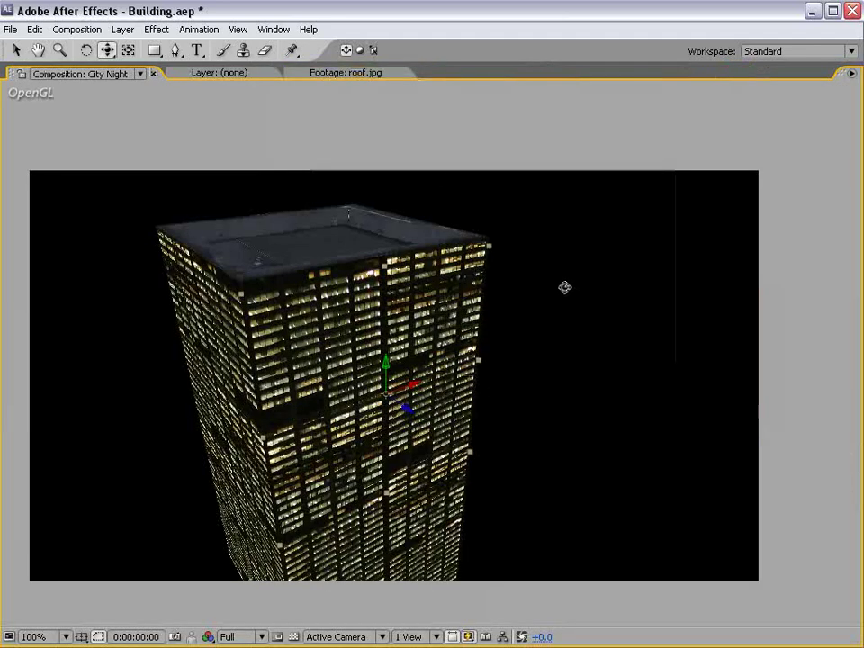
pyautogui.press('v')
pyautogui.press(',')
pyautogui.press(',')
pyautogui.press('`')
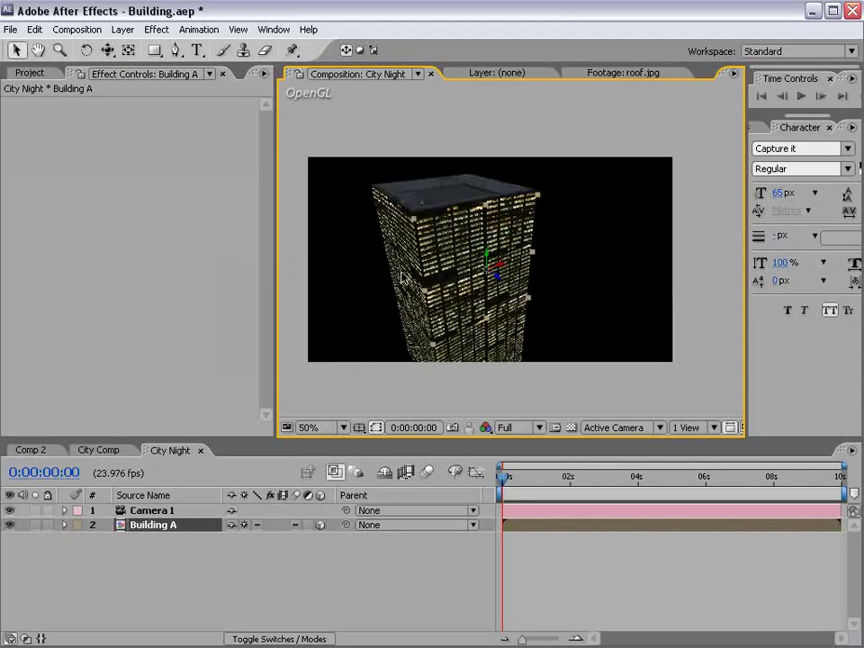
# Switch to the front view and move Building A up until its base lies inside the frame
pyautogui.click(608, 430)
pyautogui.click(609, 487)
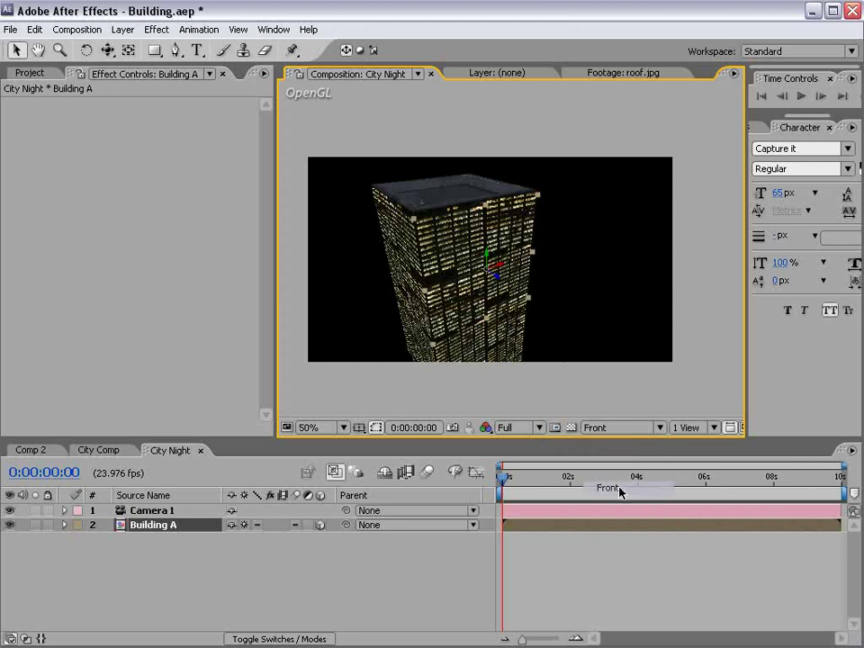
pyautogui.press(',')
pyautogui.press(',')
pyautogui.moveTo(504, 288); pyautogui.dragTo(486, 134)
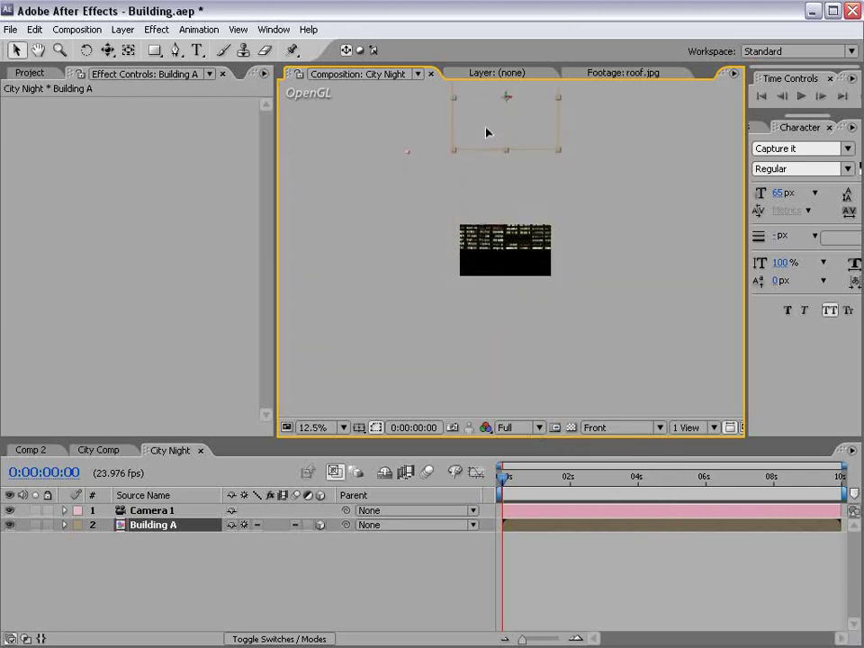
# With the Pan Behind tool, move Building A's anchor point down to the base of the building
pyautogui.click(129, 51)
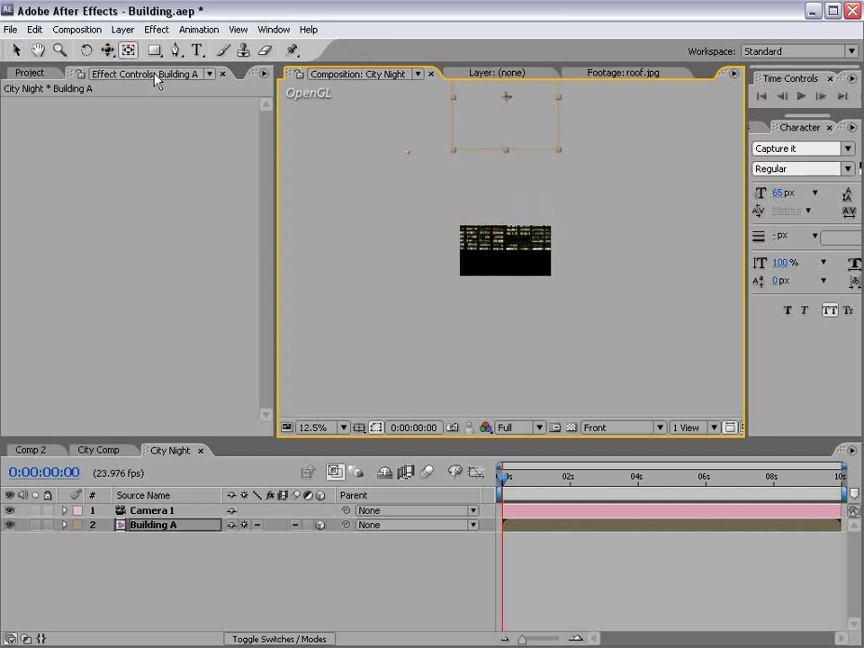
pyautogui.press('`')
pyautogui.press('.')
pyautogui.moveTo(459, 245); pyautogui.dragTo(466, 313)
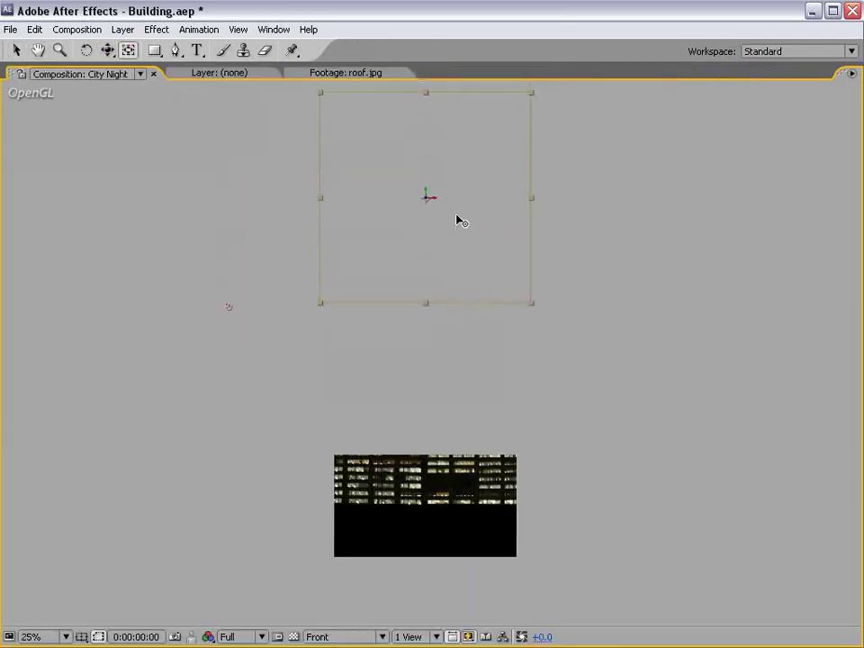
pyautogui.moveTo(429, 200); pyautogui.dragTo(410, 511)
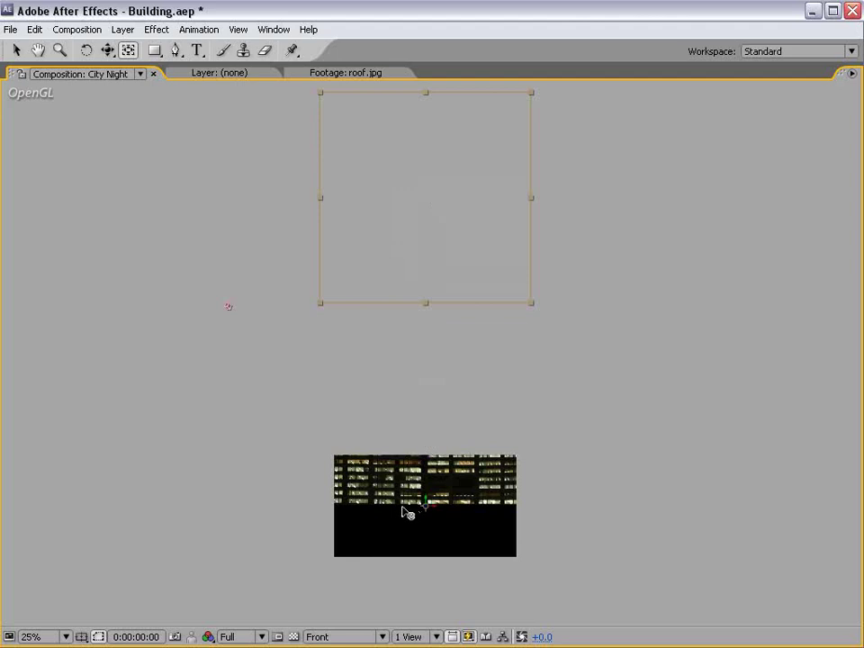
# Show the transparency grid and check up close that the anchor point sits on Building A's bottom edge
pyautogui.click(294, 636)
pyautogui.press('h')
pyautogui.scroll(4, 431, 536)
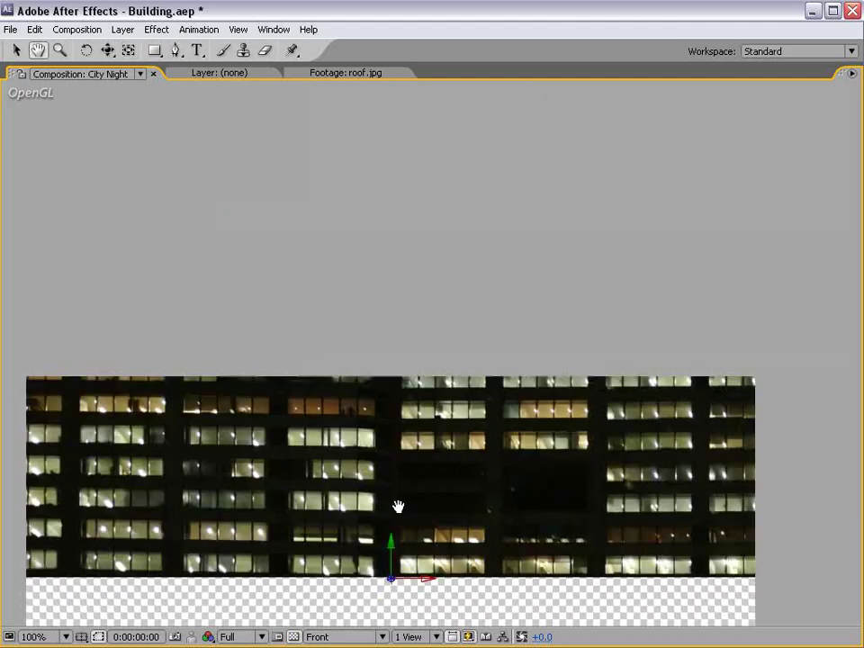
pyautogui.moveTo(395, 506); pyautogui.dragTo(413, 397)
pyautogui.click(408, 384)
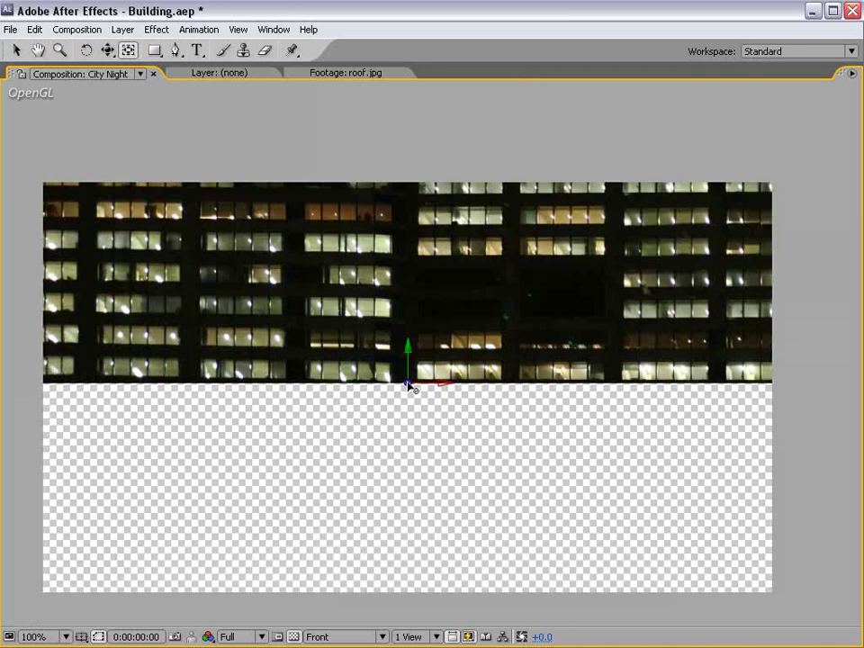
pyautogui.click(407, 383)
pyautogui.press('`')
pyautogui.press(',')
pyautogui.press(',')
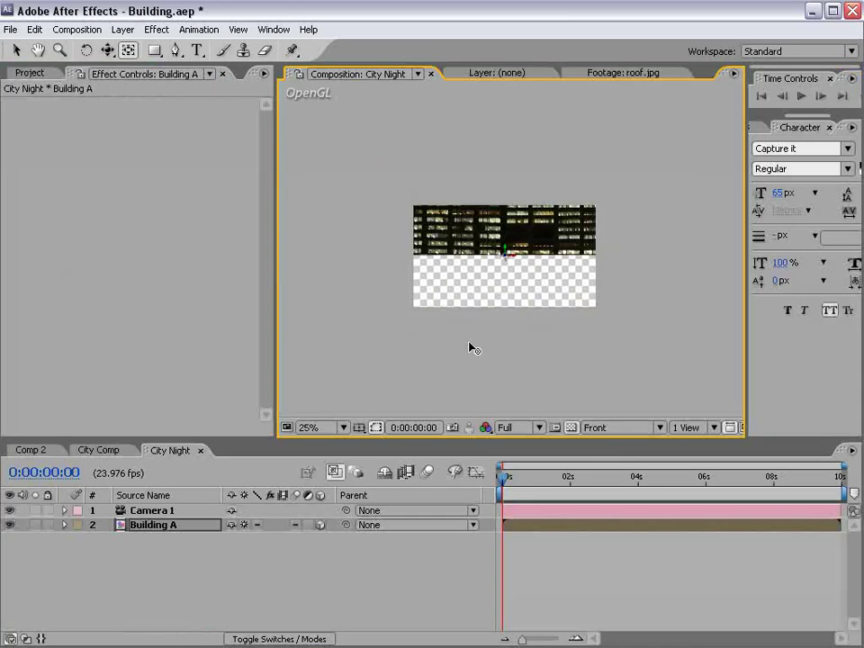
# Return to the Active Camera view and scale Building A uniformly to 30 %
pyautogui.click(601, 430)
pyautogui.click(599, 444)
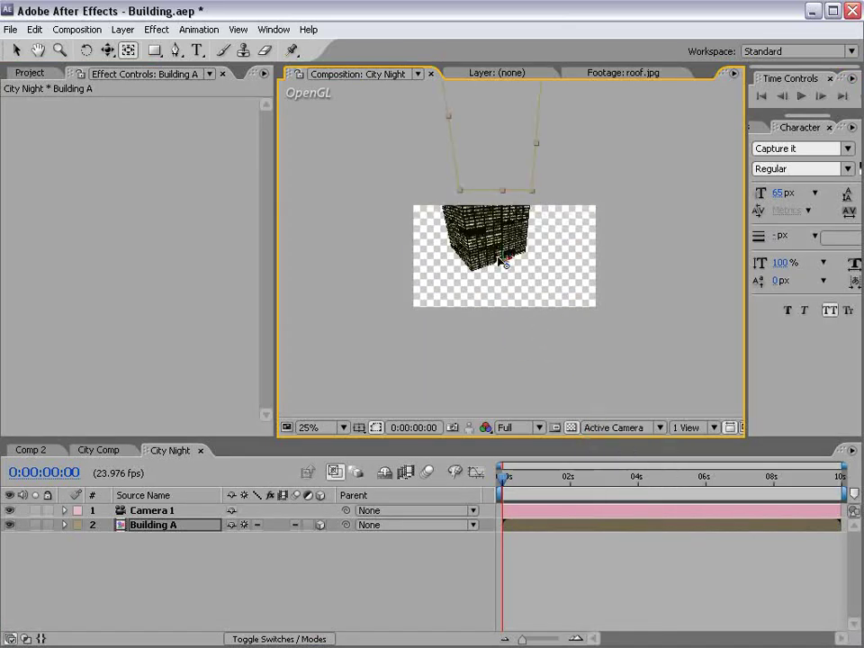
pyautogui.press('v')
pyautogui.moveTo(508, 268); pyautogui.dragTo(538, 297)
pyautogui.press(',')
pyautogui.press('s')
pyautogui.moveTo(295, 546); pyautogui.dragTo(270, 551)
pyautogui.press('.')
pyautogui.press('.')
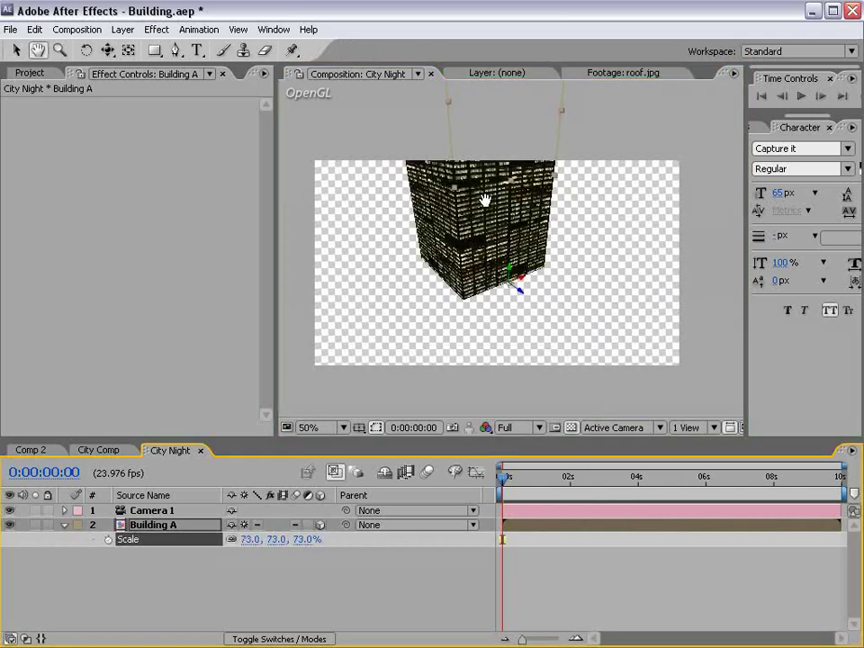
pyautogui.moveTo(396, 364); pyautogui.dragTo(409, 380)
pyautogui.moveTo(306, 540); pyautogui.dragTo(270, 544)
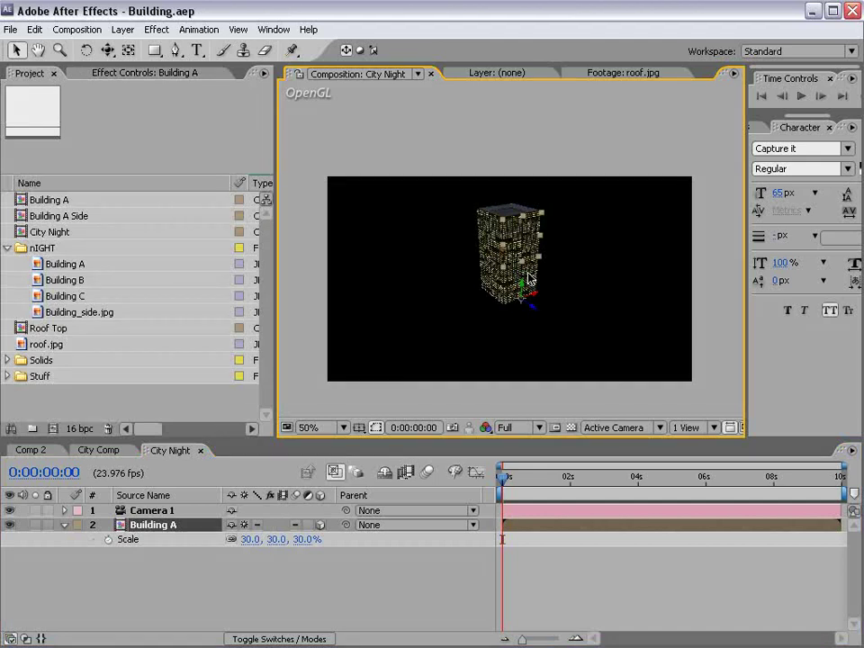
# View City Night in a maximized viewer and switch to Firefox to look at the SimCity and Grand Theft Auto IV websites
pyautogui.press('.')
pyautogui.press('`')
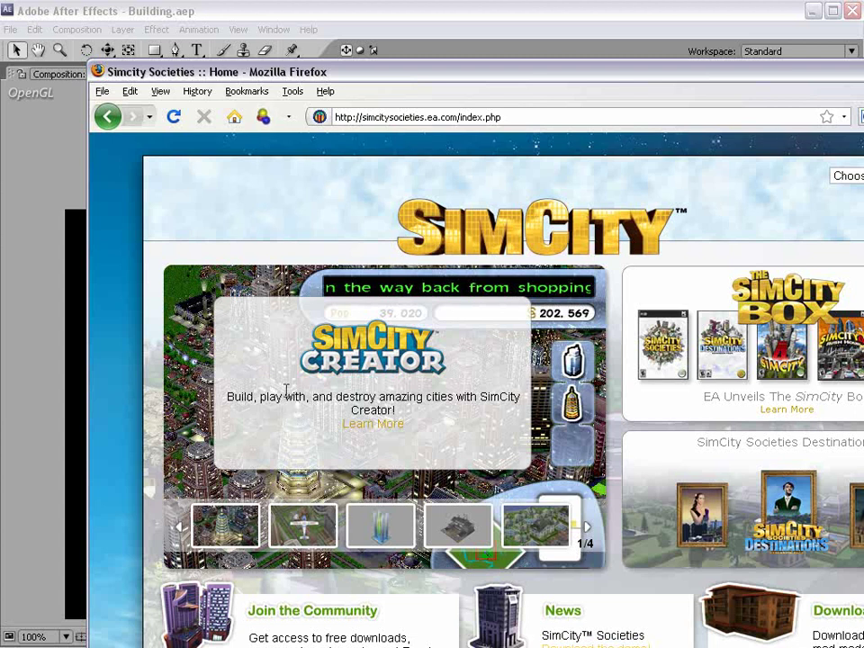
pyautogui.hotkey('alt', 'Tab')
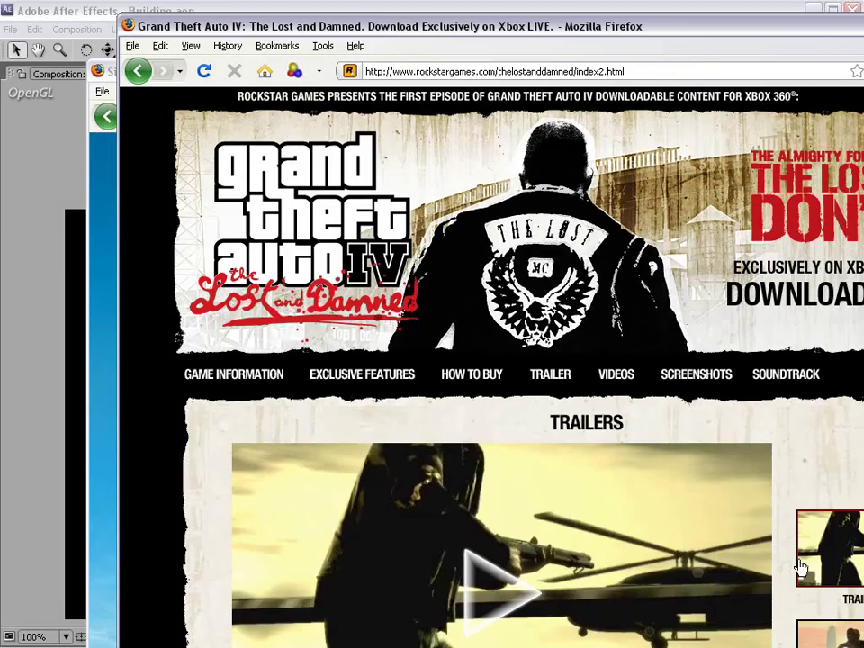
pyautogui.scroll(-10, 768, 567)
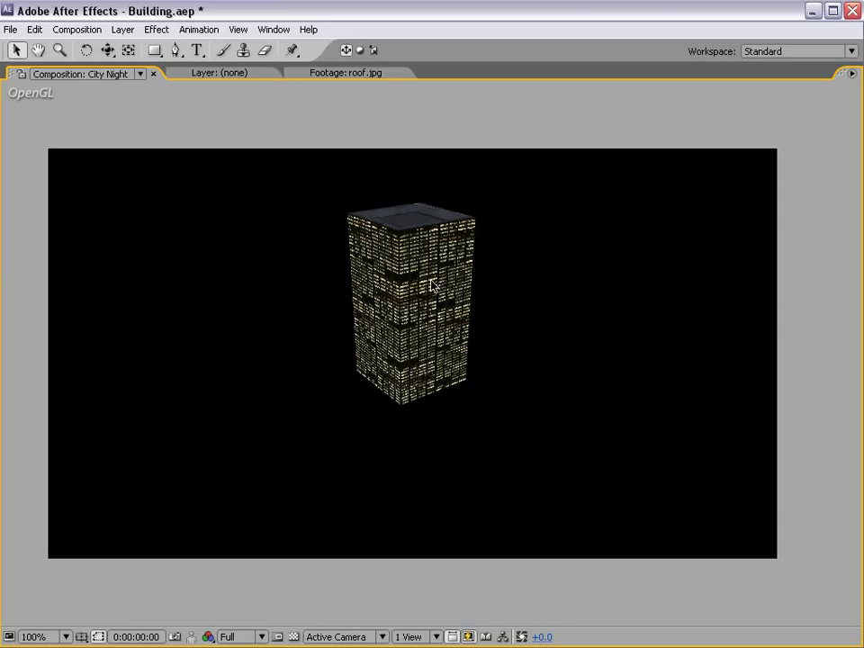
# Switch back to After Effects, select Building A and set its layer label colour to Red
pyautogui.click(431, 282)
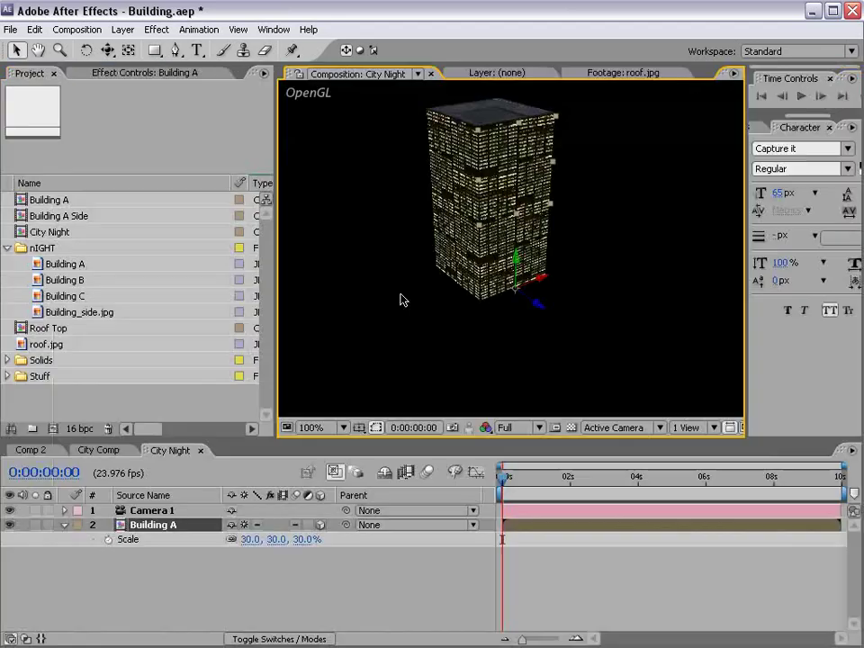
pyautogui.press('`')
pyautogui.click(78, 525)
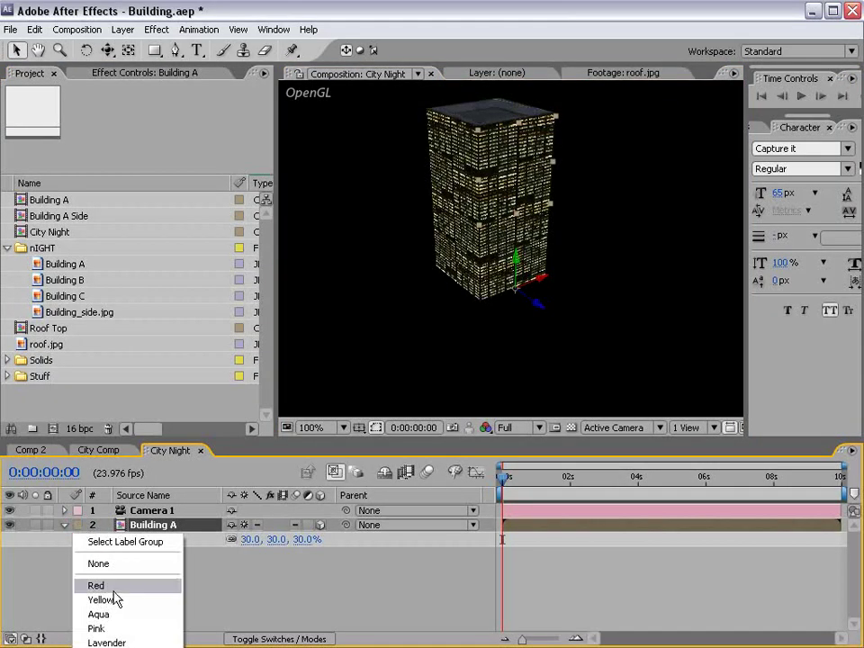
pyautogui.click(115, 586)
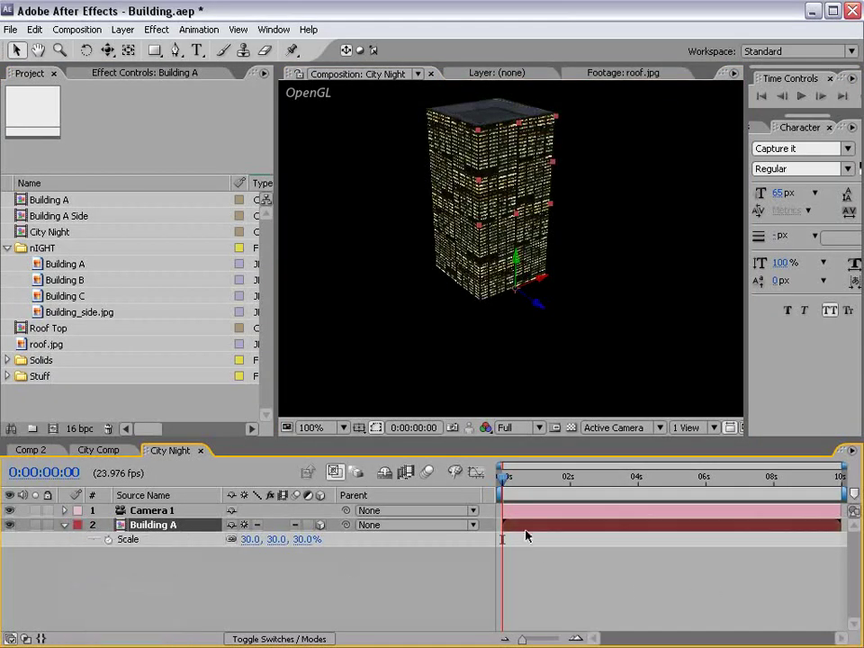
# Duplicate the Building A layer and move the copy in front of and beside the original building
pyautogui.click(35, 29)
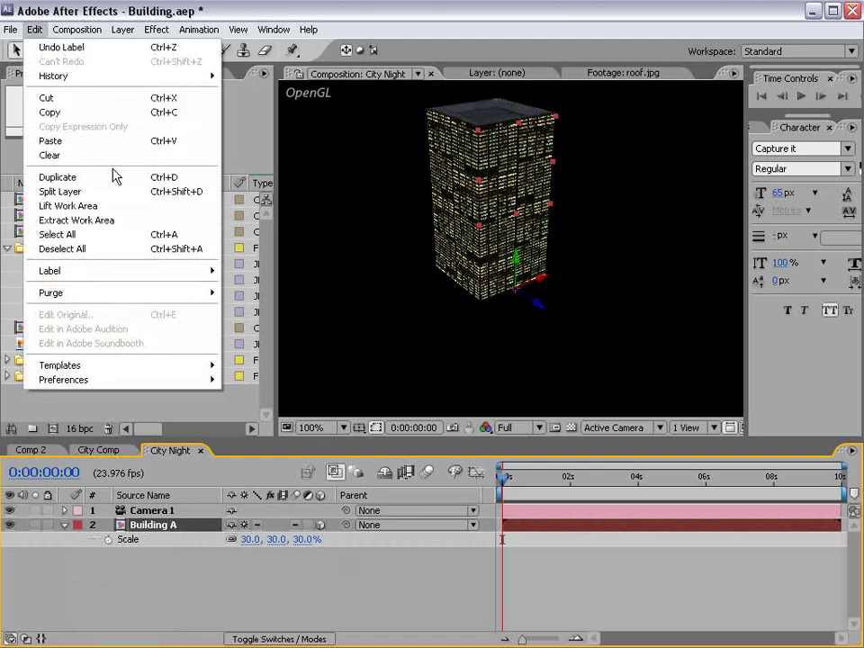
pyautogui.click(169, 179)
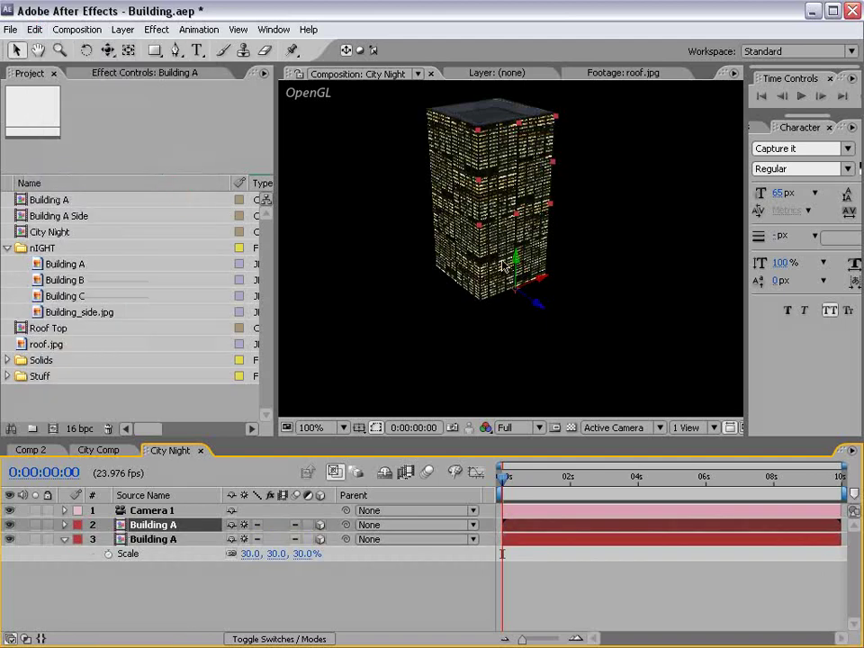
pyautogui.moveTo(550, 323); pyautogui.dragTo(819, 494)
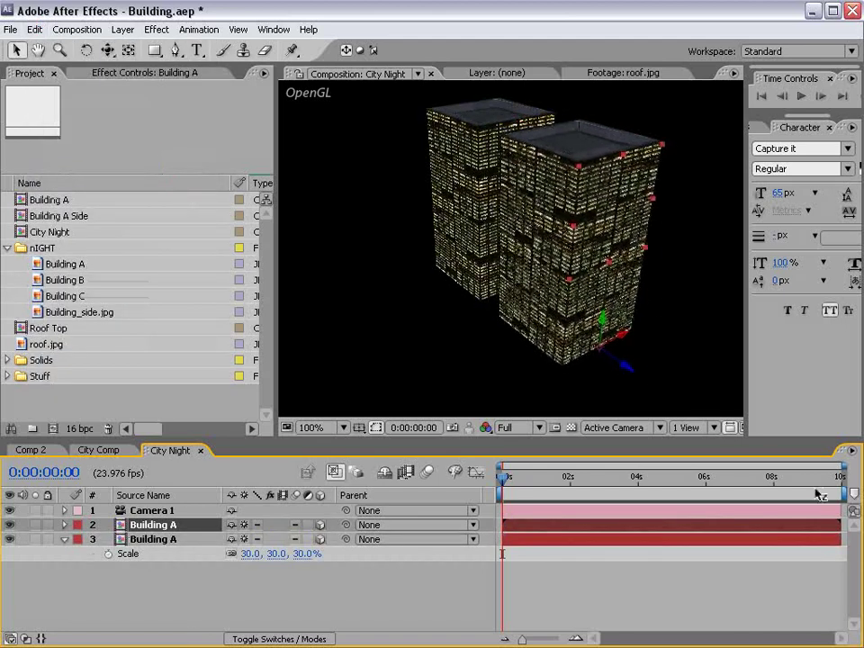
pyautogui.moveTo(635, 165); pyautogui.dragTo(540, 239)
pyautogui.scroll(-2, 540, 238)
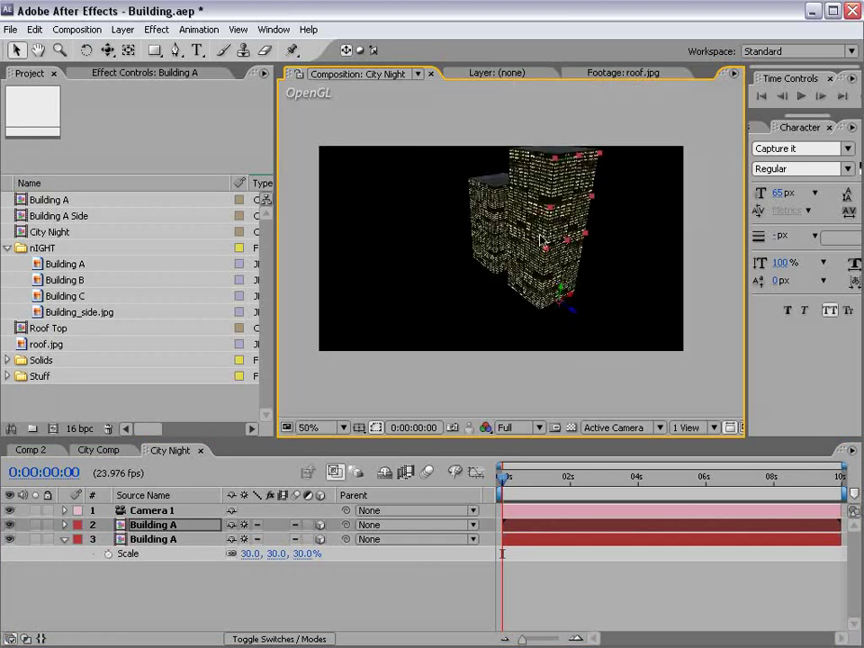
# Reduce the height of the front Building A copy, then duplicate it and place the new copy behind the original building
pyautogui.moveTo(592, 149); pyautogui.dragTo(553, 210)
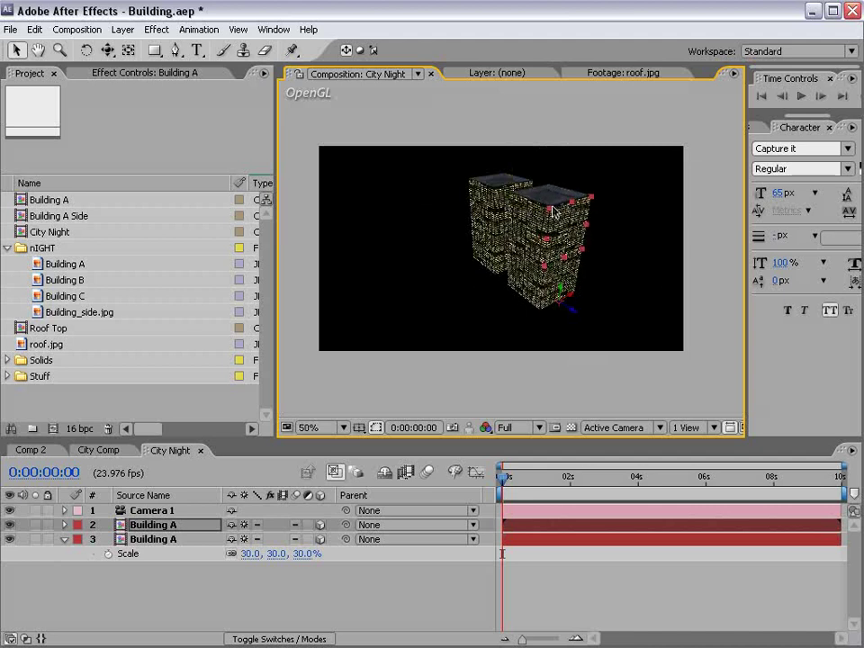
pyautogui.hotkey('ctrl', 'd')
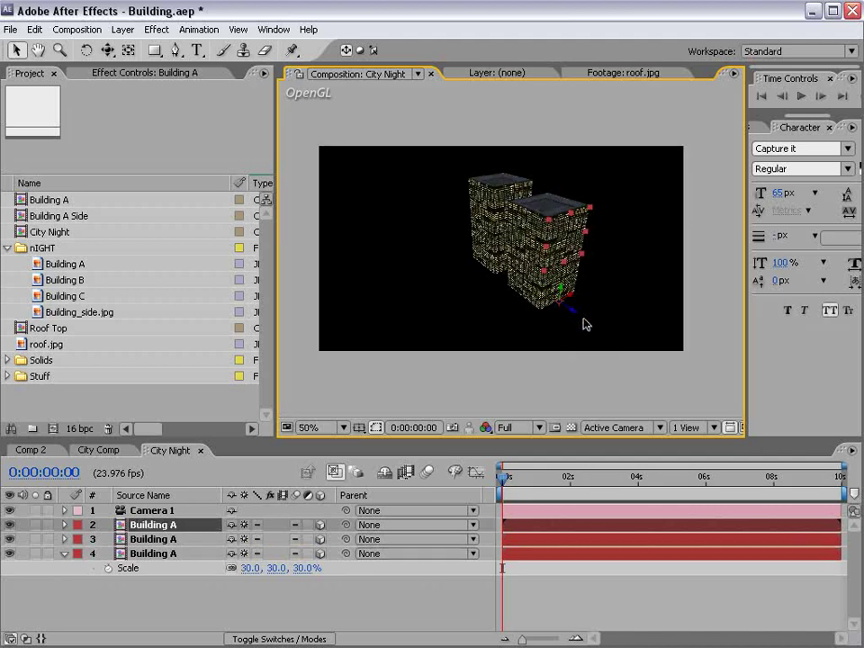
pyautogui.moveTo(575, 312); pyautogui.dragTo(448, 119)
pyautogui.press('/')
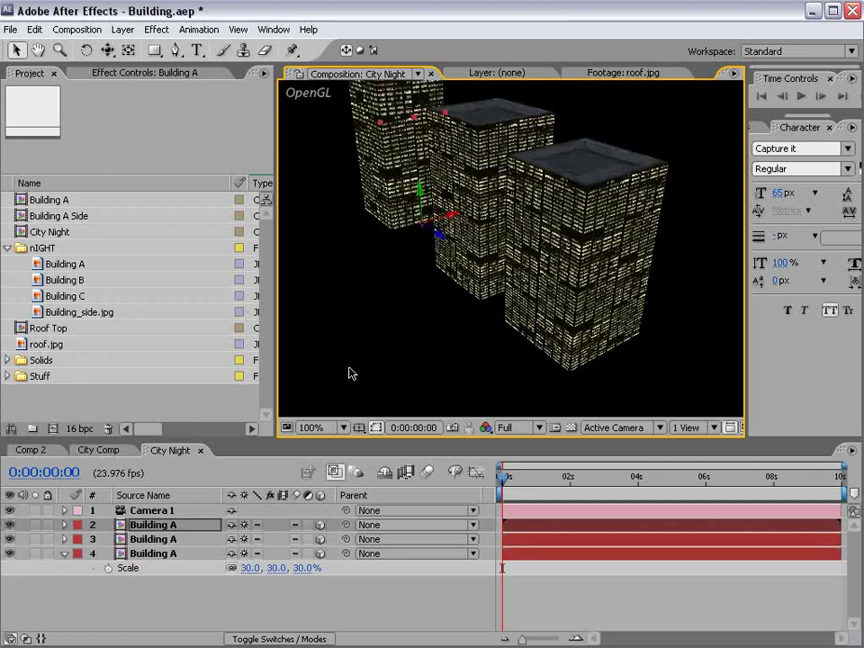
# Make the rearmost Building A copy a slim, tall tower with a scale of 17.4, 40.7, 17.4 %
pyautogui.press('s')
pyautogui.moveTo(278, 540); pyautogui.dragTo(260, 540)
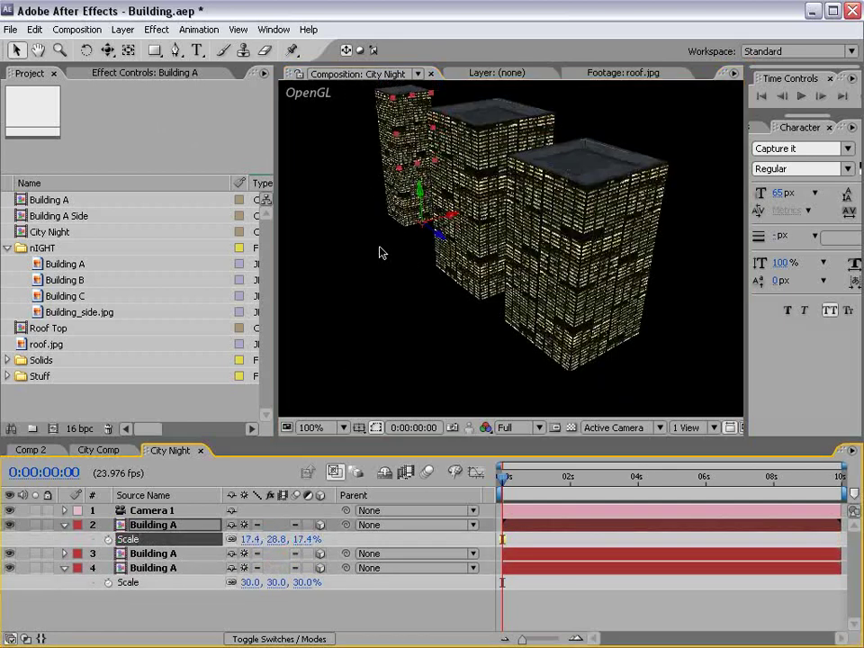
pyautogui.scroll(-1, 517, 233)
pyautogui.scroll(1, 421, 208)
pyautogui.moveTo(413, 205); pyautogui.dragTo(409, 148)
# Narrow the front Building A copy slightly, then duplicate it and place the duplicate on its far side, away from the row
pyautogui.click(665, 360)
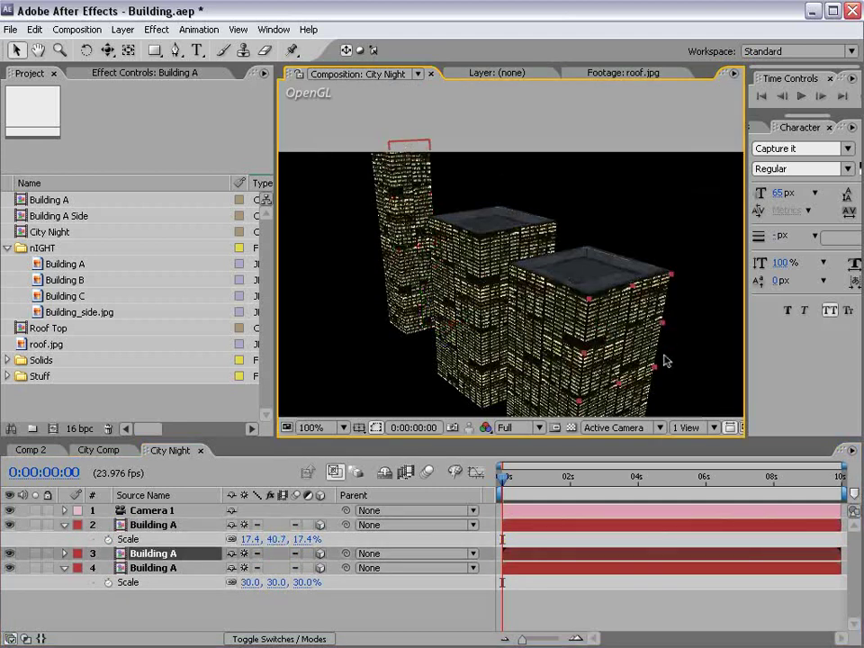
pyautogui.moveTo(665, 360); pyautogui.dragTo(644, 374)
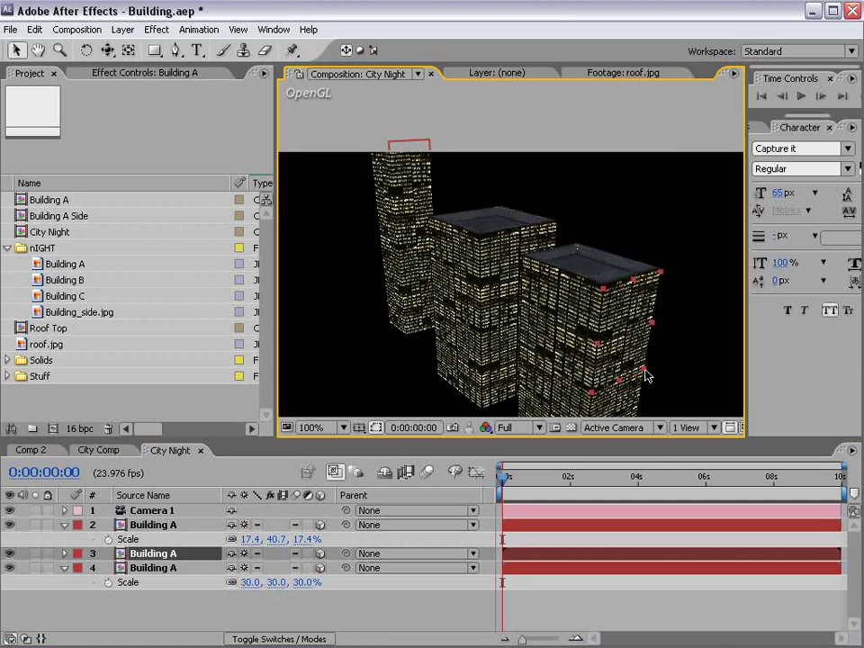
pyautogui.scroll(-2, 524, 323)
pyautogui.hotkey('ctrl', 'd')
pyautogui.moveTo(573, 358); pyautogui.dragTo(721, 285)
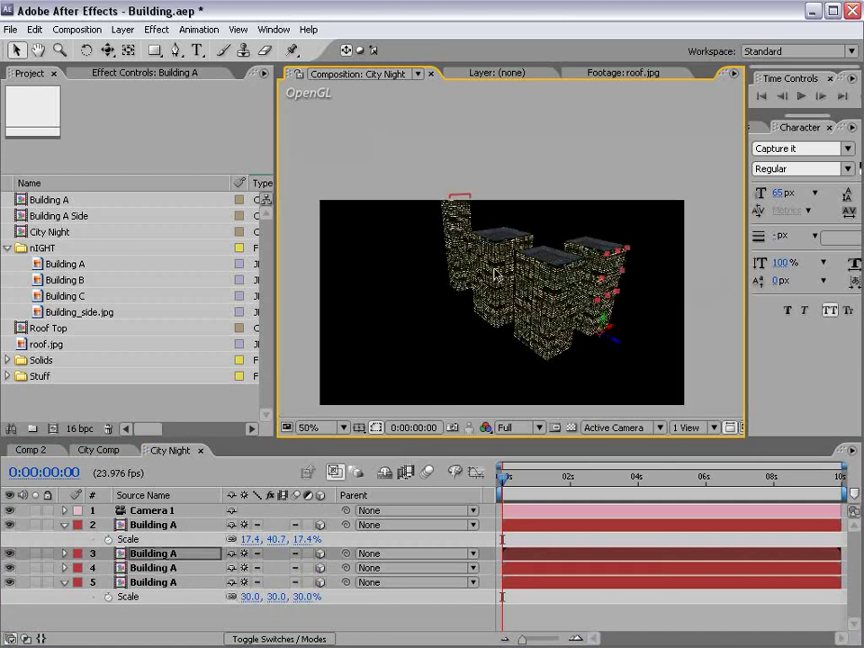
# Make two shortened copies of the building beside the narrow tower and place them in front of the group
pyautogui.click(615, 267)
pyautogui.click(500, 297)
pyautogui.hotkey('ctrl', 'd')
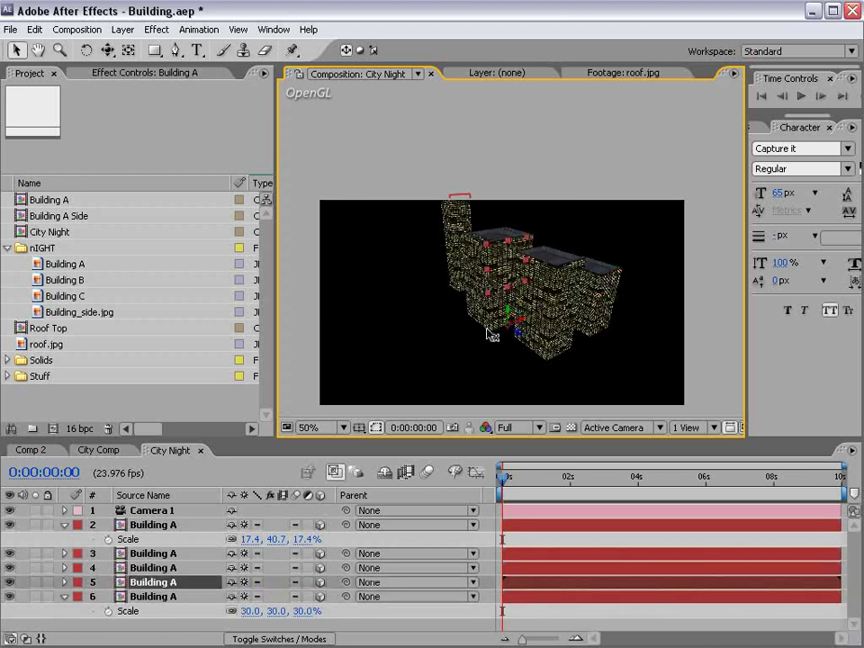
pyautogui.moveTo(491, 335); pyautogui.dragTo(376, 380)
pyautogui.moveTo(458, 255); pyautogui.dragTo(458, 301)
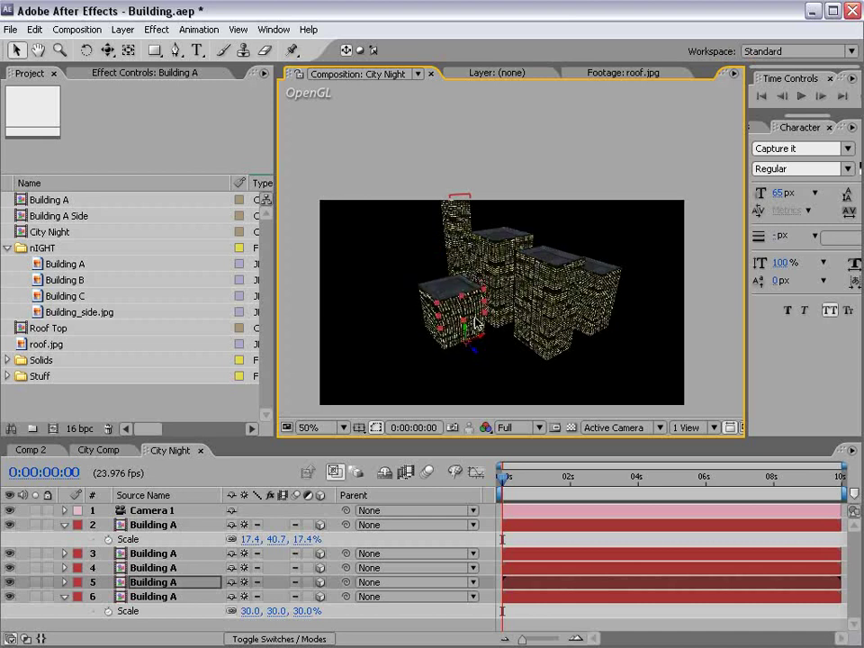
pyautogui.hotkey('ctrl', 'd')
pyautogui.moveTo(478, 353); pyautogui.dragTo(604, 453)
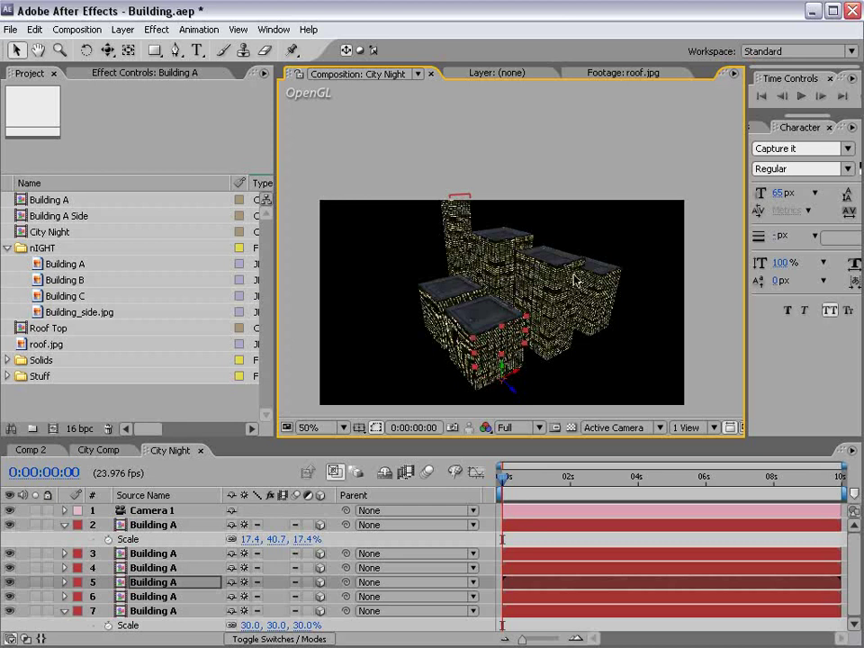
# Duplicate the building beside the narrow tower, move the copy behind the group and scale it to 37.9, 62.6, 37.9%
pyautogui.click(508, 261)
pyautogui.hotkey('ctrl', 'd')
pyautogui.moveTo(527, 336); pyautogui.dragTo(718, 245)
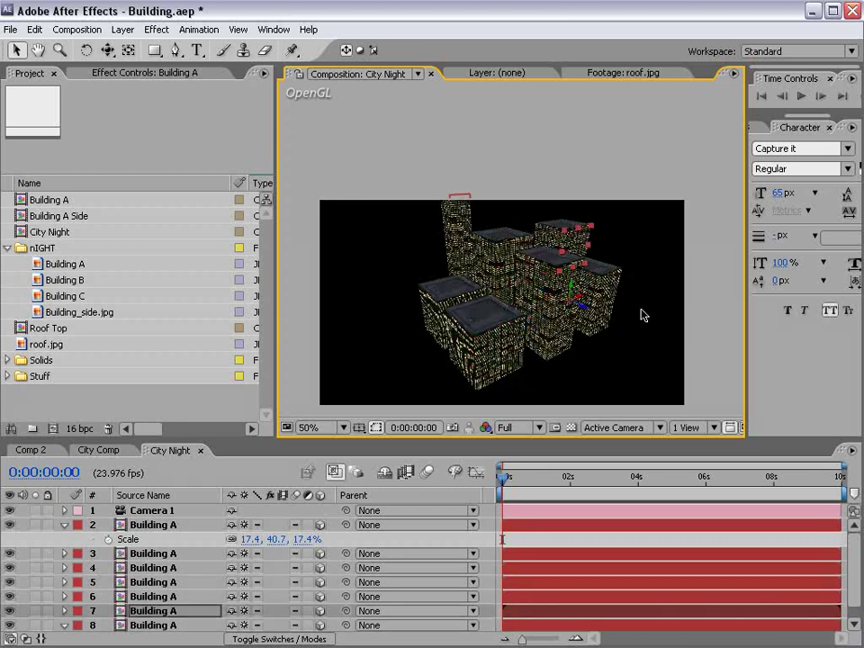
pyautogui.moveTo(549, 286); pyautogui.dragTo(559, 173)
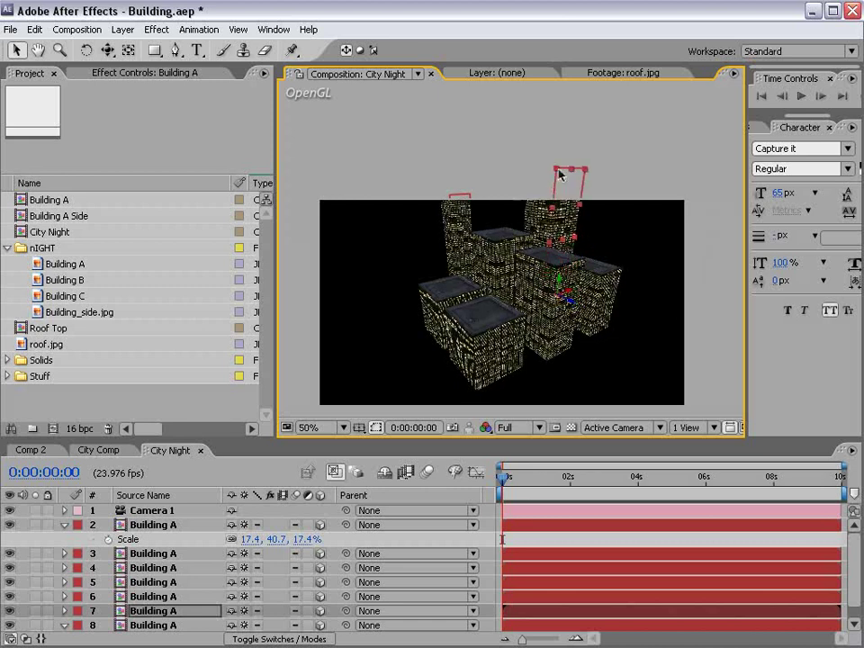
pyautogui.press('s')
pyautogui.moveTo(280, 594); pyautogui.dragTo(288, 595)
# Switch to the Top view and shift the new large building farther behind the others
pyautogui.press(',')
pyautogui.click(618, 428)
pyautogui.click(621, 515)
pyautogui.press(',')
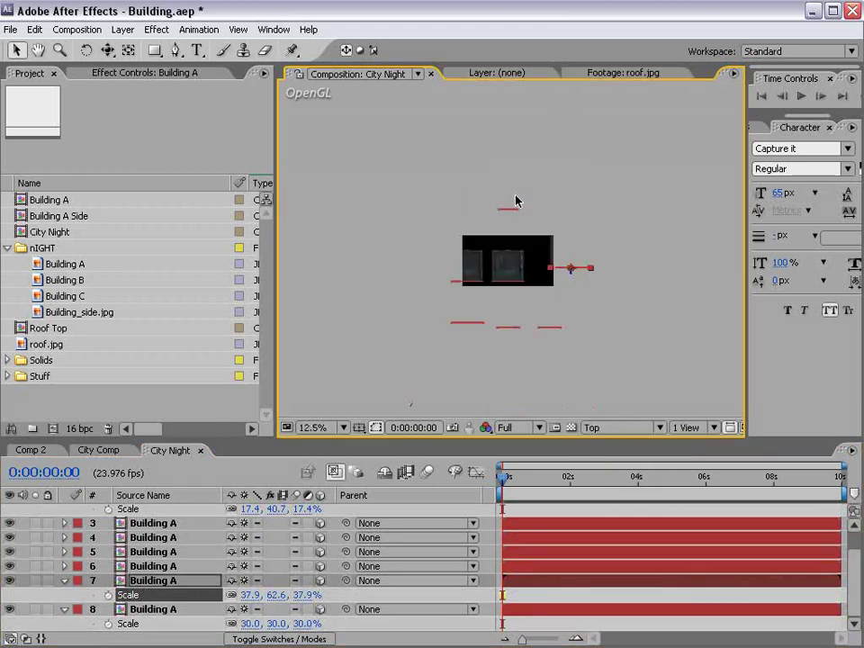
pyautogui.press(',')
pyautogui.press('.')
pyautogui.moveTo(581, 272); pyautogui.dragTo(588, 244)
# Reframe the Top view around all the rooftops, push the large building farther back and return to the Active Camera view
pyautogui.click(623, 429)
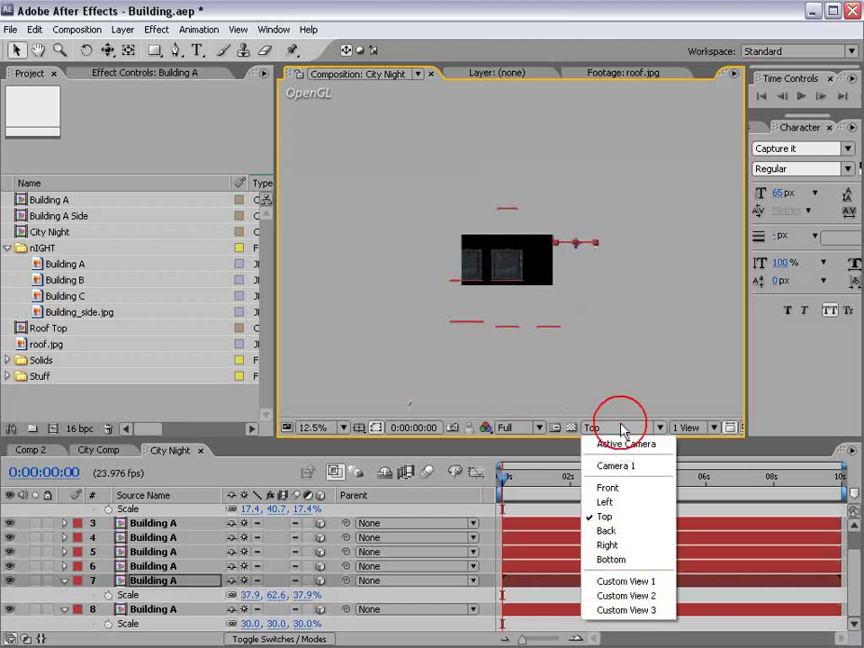
pyautogui.click(617, 516)
pyautogui.press('c')
pyautogui.moveTo(480, 255); pyautogui.dragTo(513, 395)
pyautogui.press('.')
pyautogui.press('.')
pyautogui.moveTo(508, 261); pyautogui.dragTo(540, 320)
pyautogui.press('v')
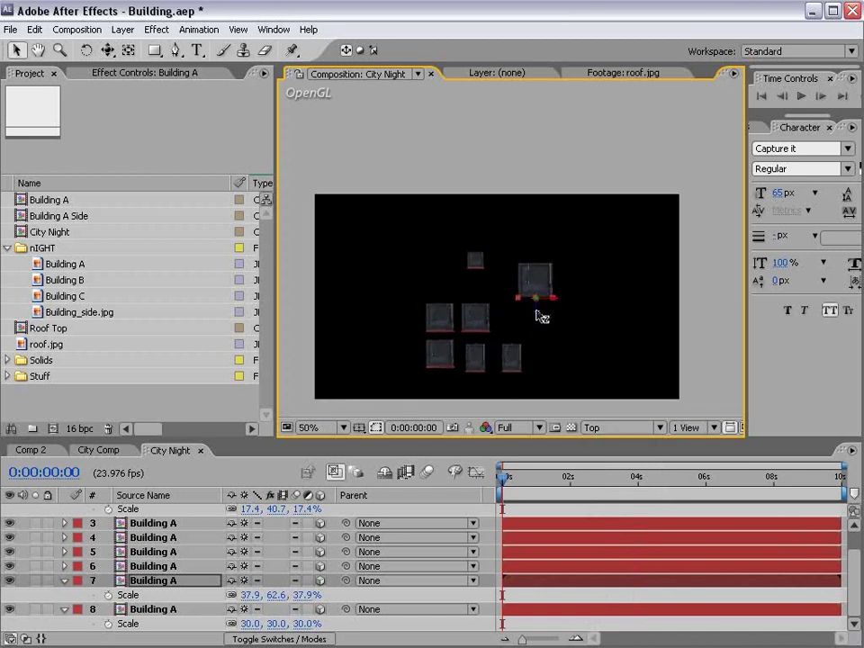
pyautogui.click(598, 429)
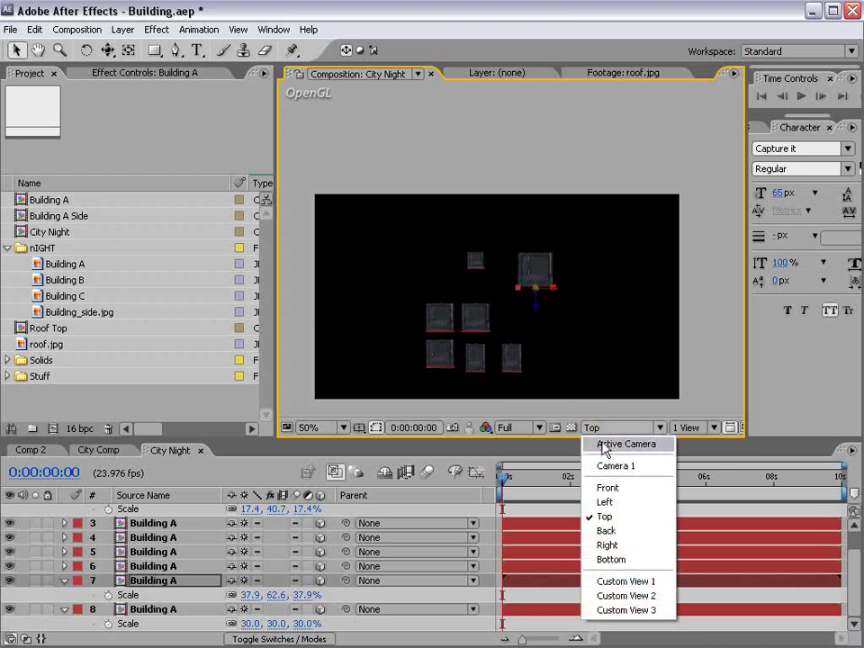
pyautogui.click(604, 444)
# Examine the building cluster through the active camera in the enlarged composition view
pyautogui.scroll(2, 410, 224)
pyautogui.press('`')
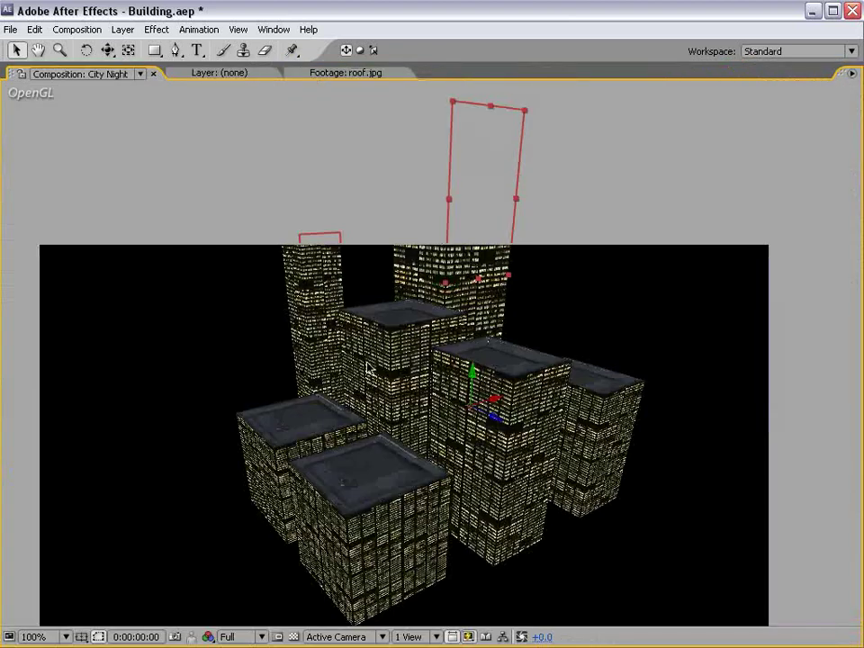
pyautogui.press(',')
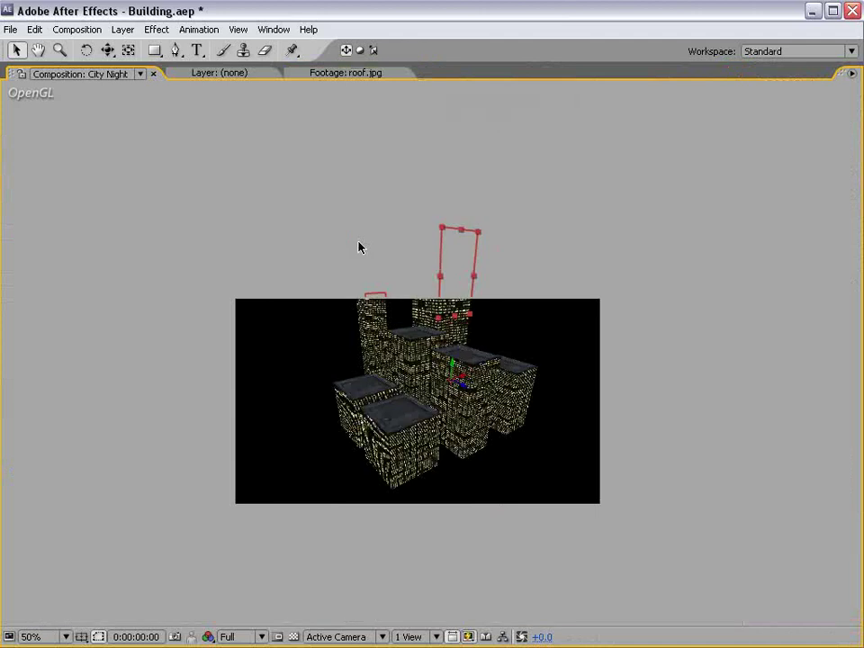
pyautogui.press('`')
pyautogui.press(',')
pyautogui.press('.')
pyautogui.hotkey('ctrl', 'shift', 'Up')
pyautogui.hotkey('ctrl', 'shift', 'Up')
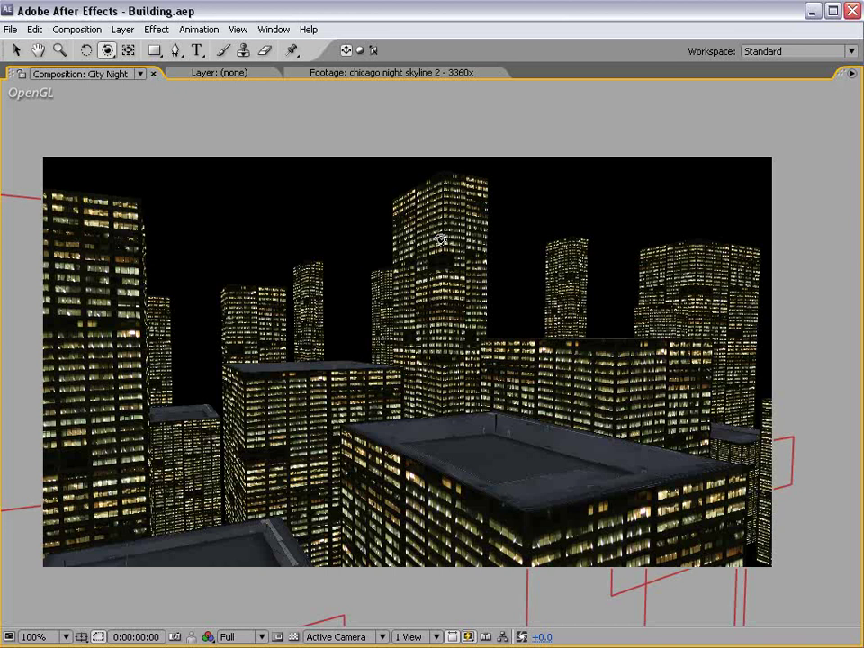
# Inspect the NY Skyline.jpg footage at enlarged size and return to the City Night composition
pyautogui.press(',')
pyautogui.press(',')
pyautogui.press('`')
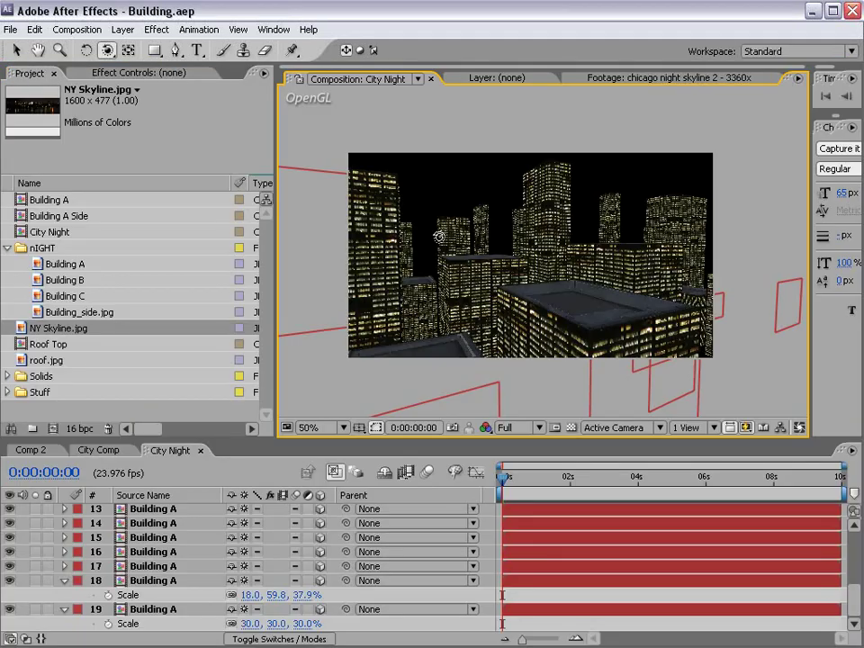
pyautogui.doubleClick(66, 331)
pyautogui.press('.')
pyautogui.press('.')
pyautogui.press('`')
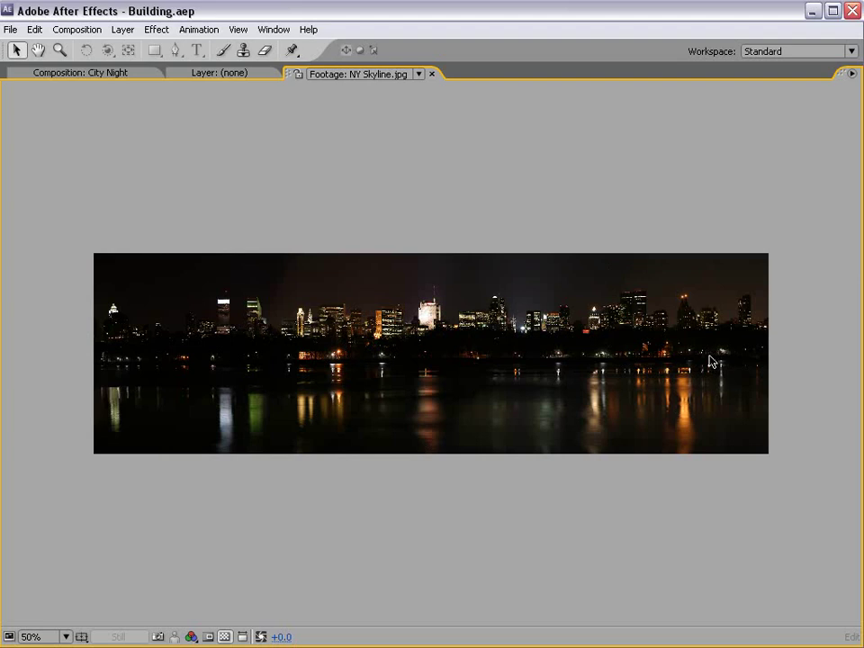
pyautogui.press('`')
pyautogui.click(367, 78)
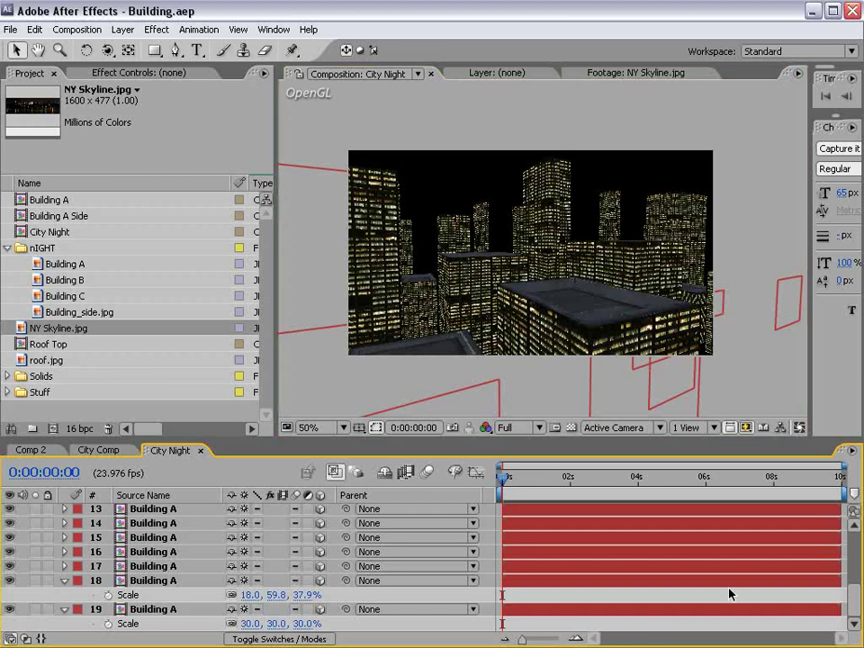
# Add NY Skyline.jpg as the bottom layer of City Night, make it a 3D layer and raise it behind the buildings
pyautogui.moveTo(72, 327); pyautogui.dragTo(139, 625)
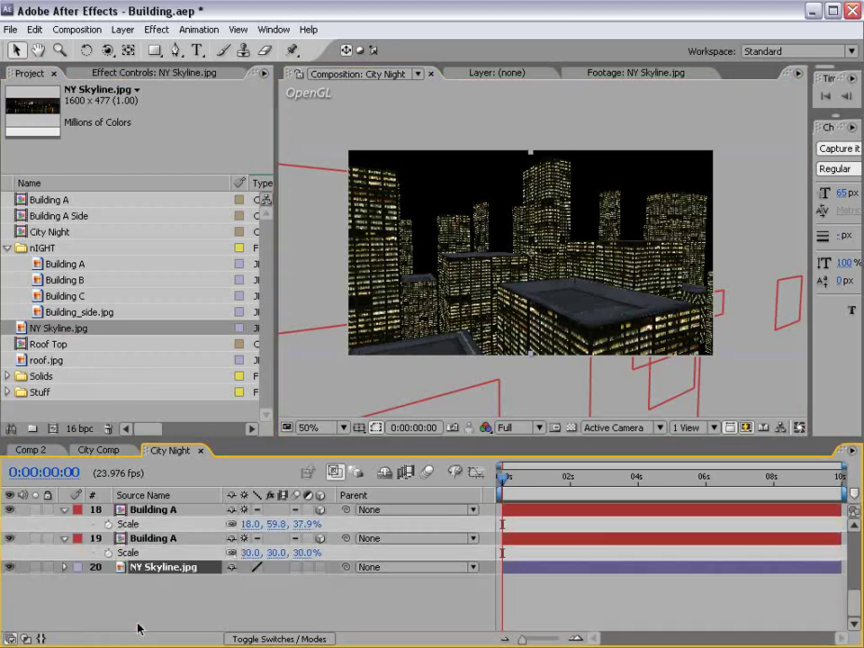
pyautogui.click(321, 567)
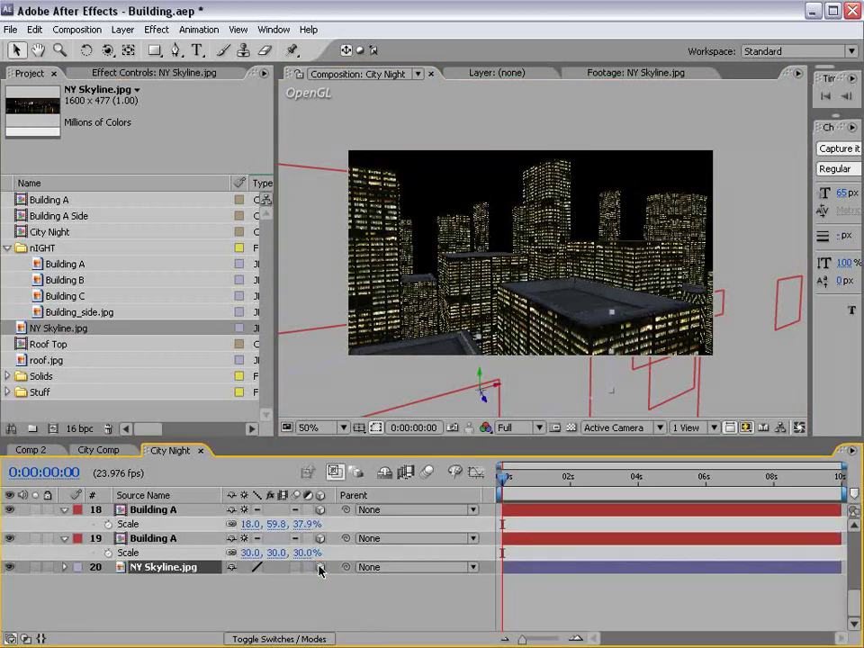
pyautogui.moveTo(482, 383); pyautogui.dragTo(477, 228)
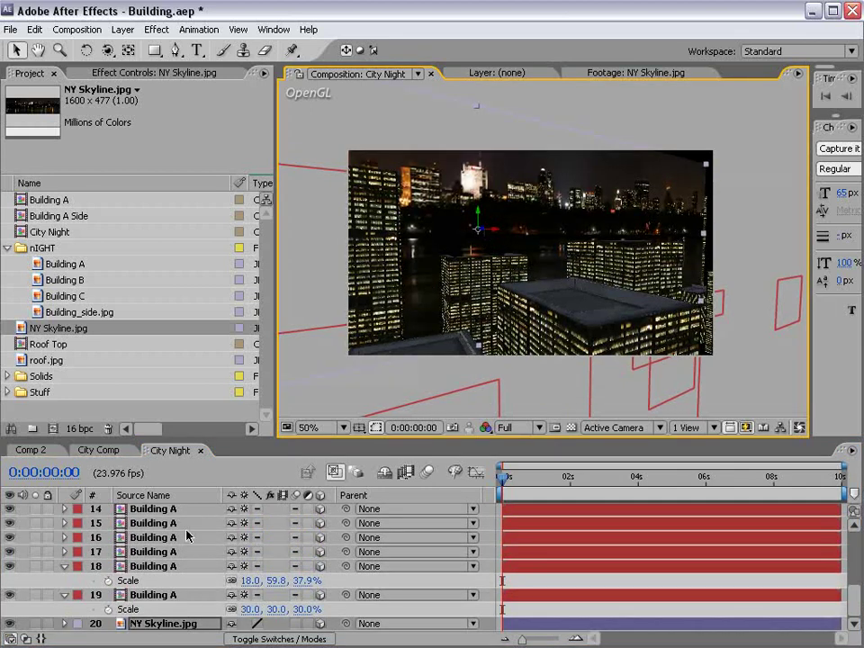
# Solo the NY Skyline.jpg layer, push it into the distance, enlarge it and position it across the full frame width
pyautogui.click(35, 623)
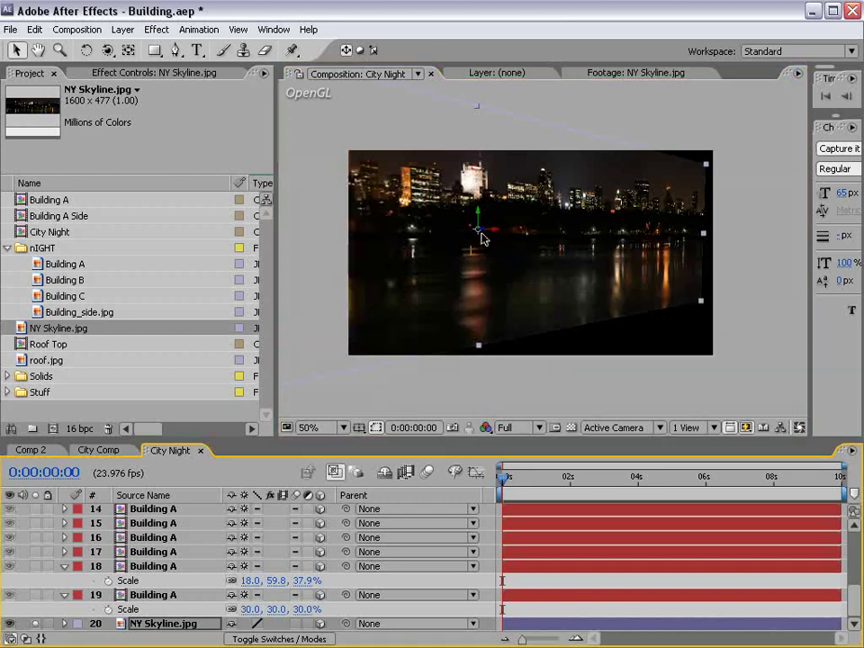
pyautogui.moveTo(483, 236); pyautogui.dragTo(364, 340)
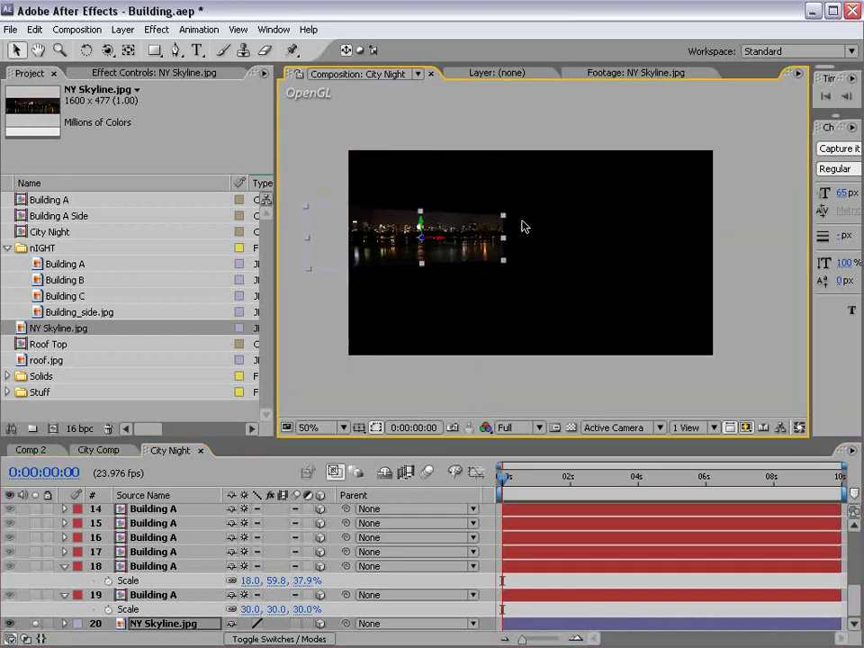
pyautogui.moveTo(506, 220); pyautogui.dragTo(645, 177)
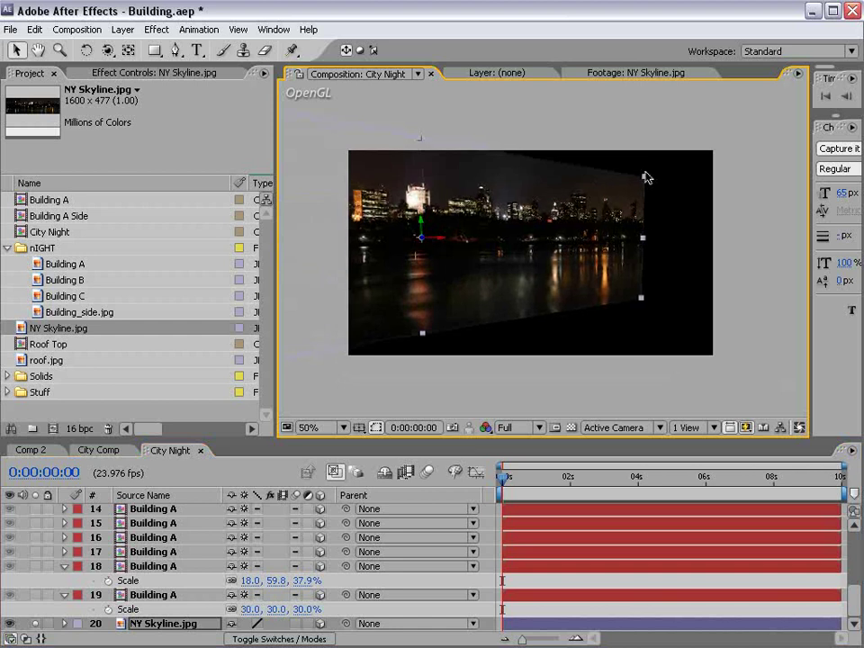
pyautogui.moveTo(420, 239); pyautogui.dragTo(519, 255)
pyautogui.press('w')
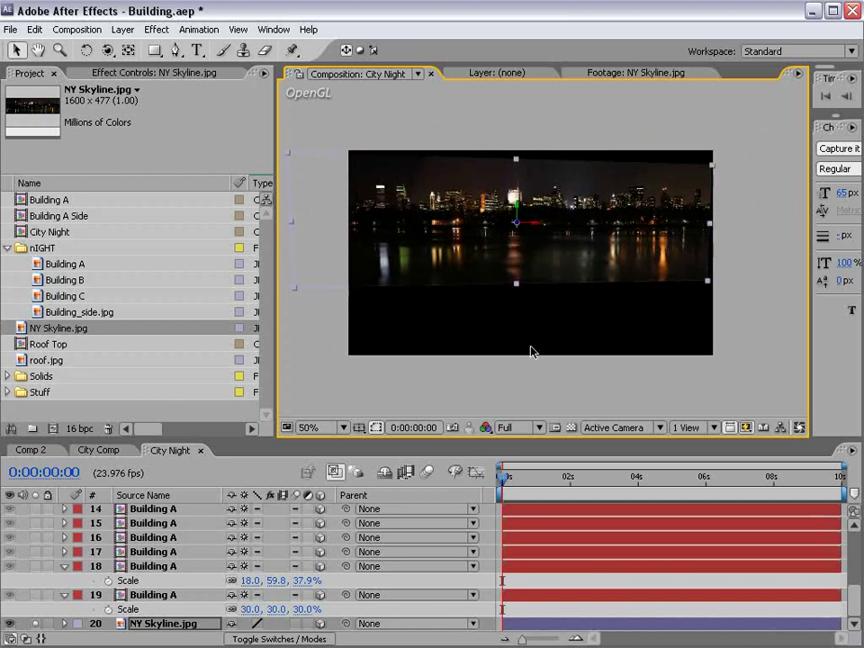
pyautogui.moveTo(571, 235); pyautogui.dragTo(580, 223)
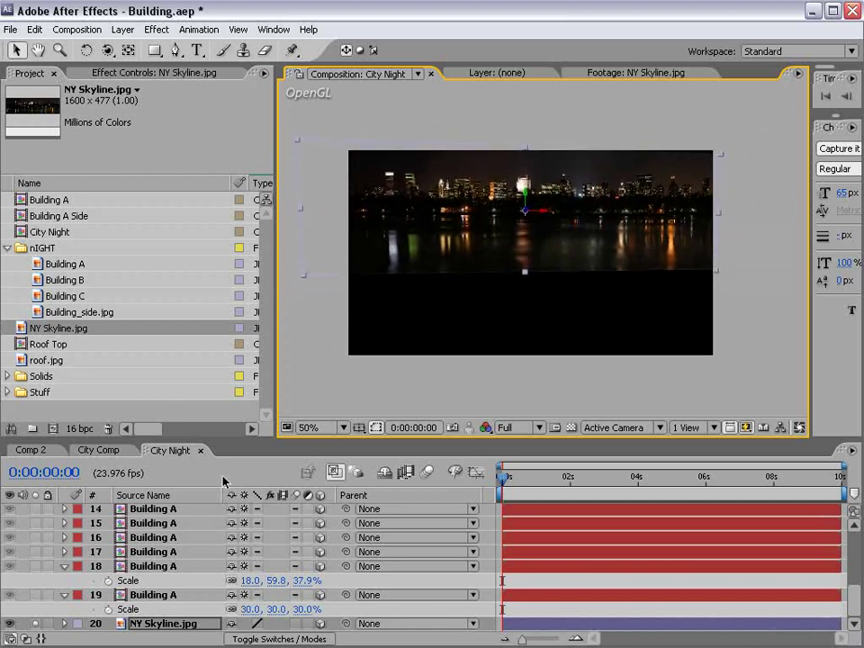
# Pre-compose the skyline layer as NY Skyline.jpg Comp 1, leaving all attributes in City Night, and save the project
pyautogui.moveTo(201, 439); pyautogui.dragTo(201, 401)
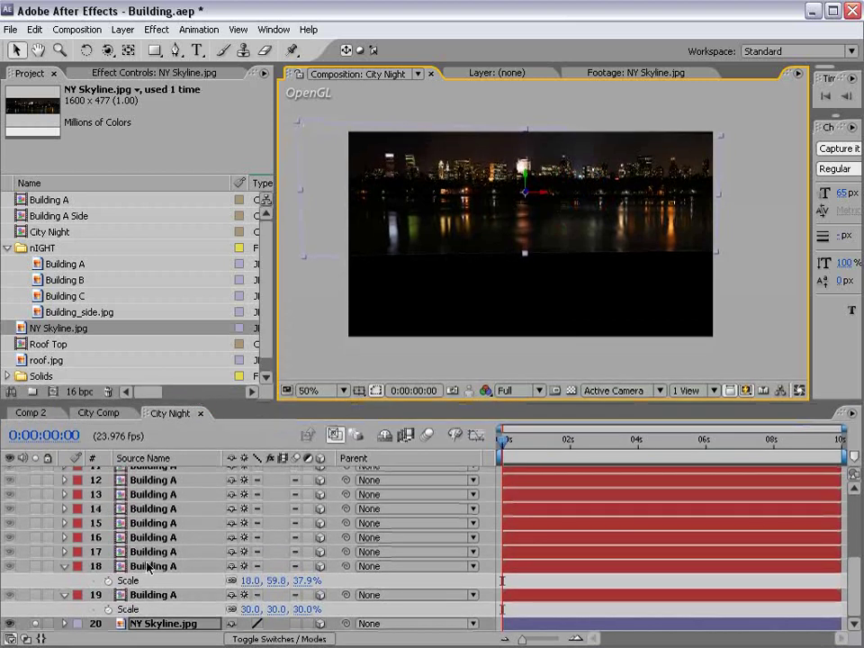
pyautogui.click(150, 620)
pyautogui.click(123, 29)
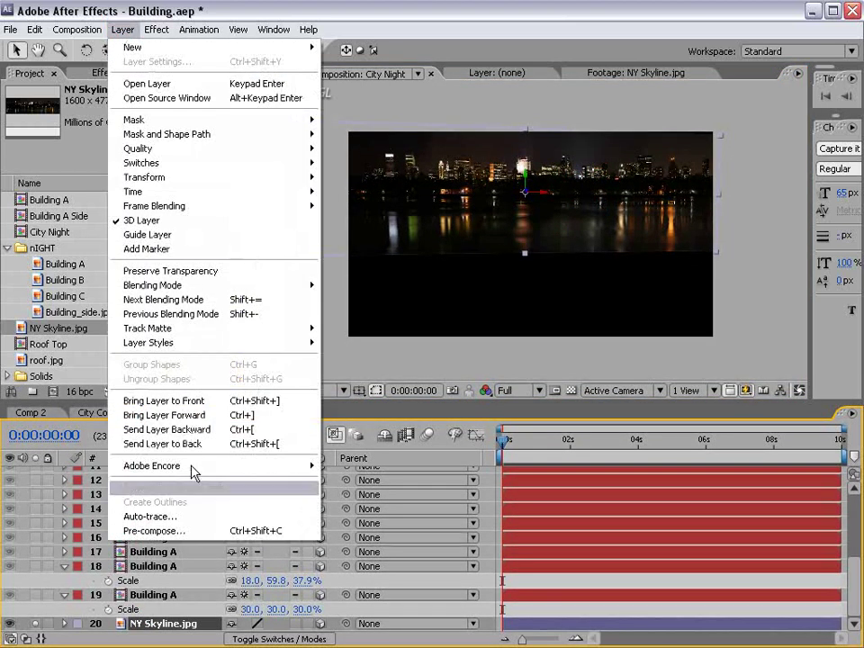
pyautogui.click(190, 582)
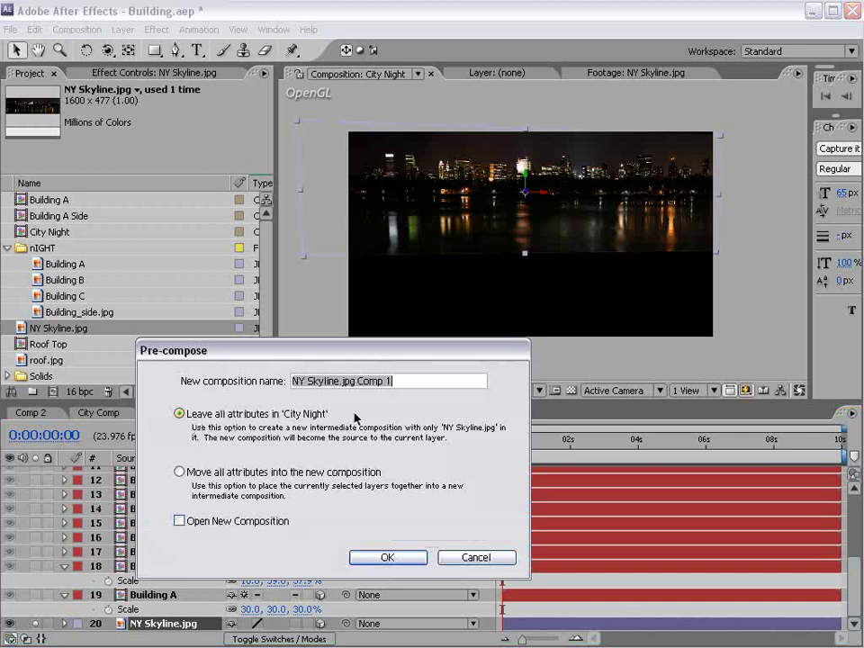
pyautogui.click(388, 557)
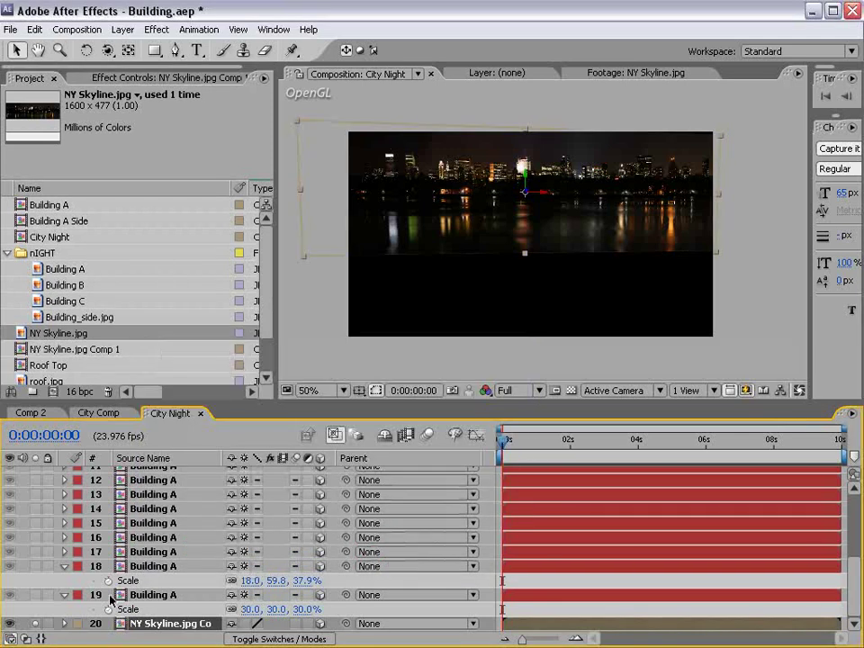
pyautogui.hotkey('ctrl', 's')
# Open NY Skyline.jpg Comp 1, unlock its aspect ratio and set the composition height to 1200
pyautogui.doubleClick(335, 151)
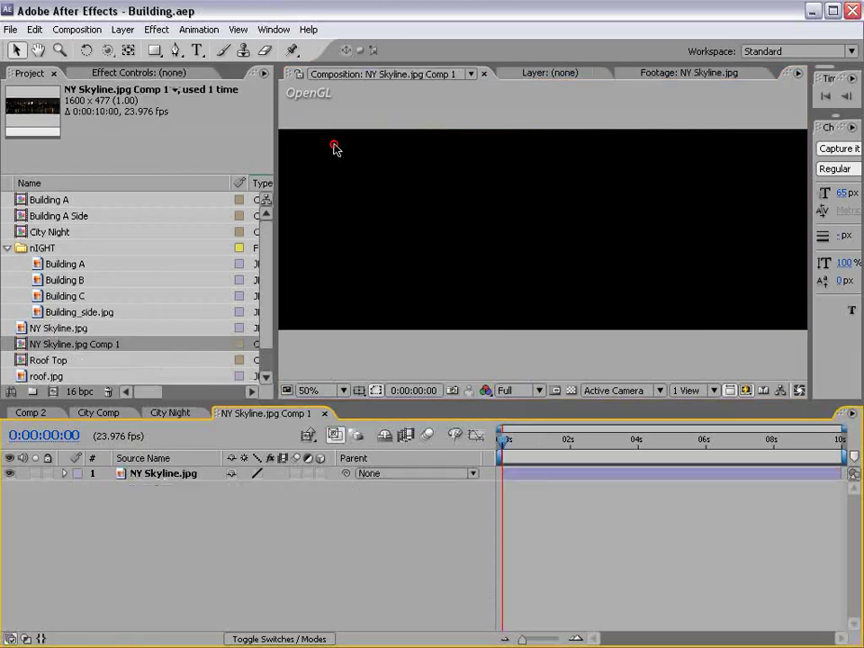
pyautogui.press('`')
pyautogui.click(77, 29)
pyautogui.click(108, 67)
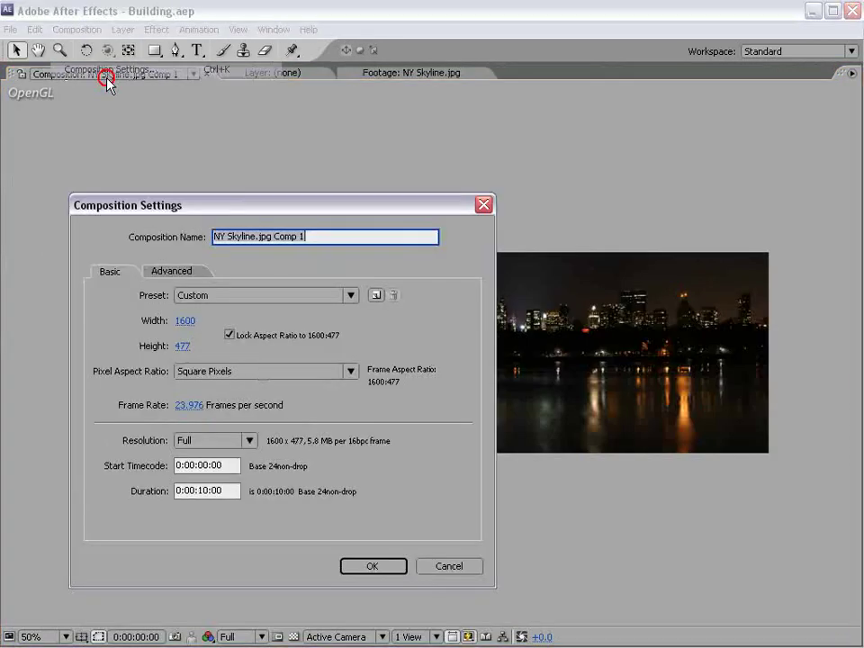
pyautogui.click(182, 351)
pyautogui.click(229, 334)
pyautogui.click(184, 347)
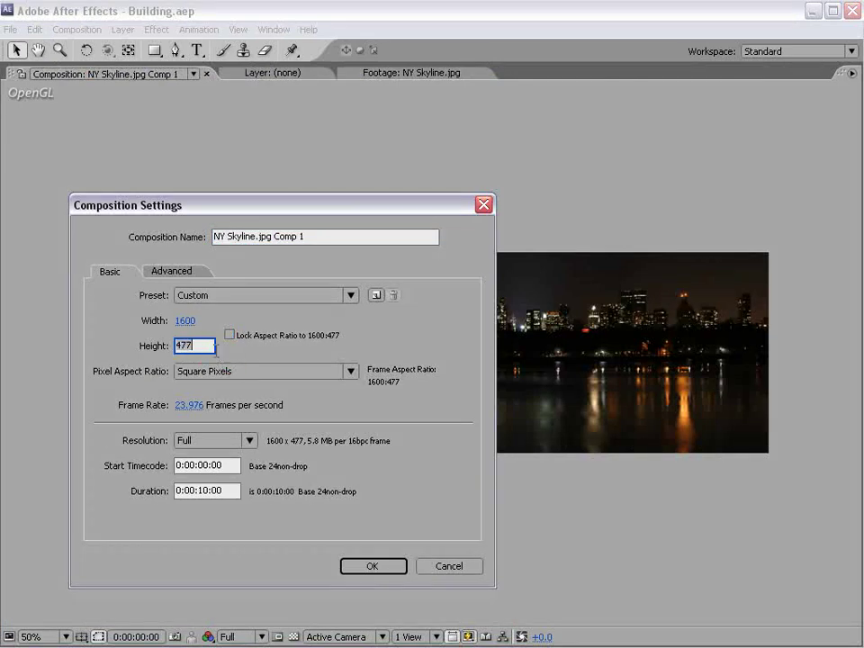
pyautogui.doubleClick(195, 347)
pyautogui.write('1200')
pyautogui.click(372, 568)
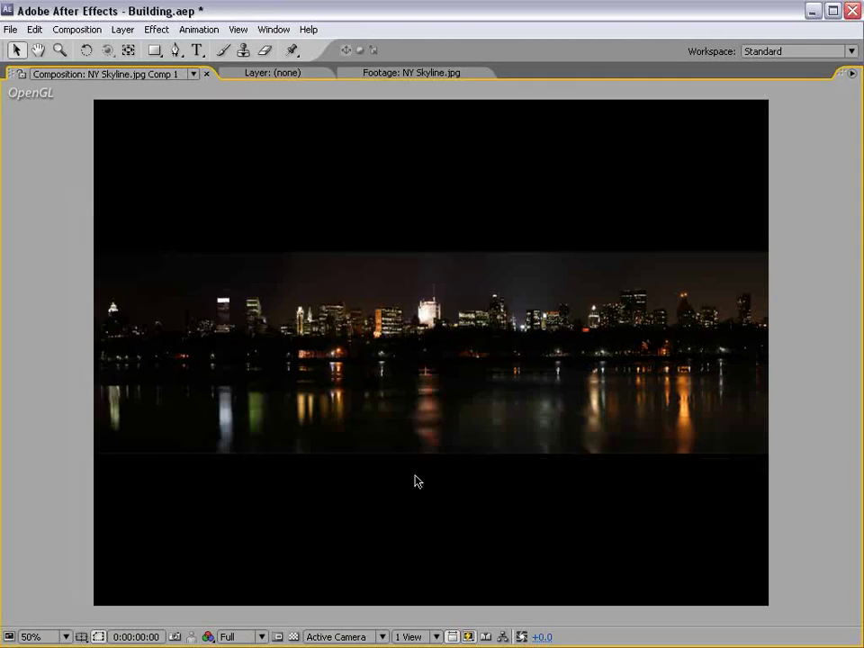
# Draw a rectangular mask over the skyline image's upper edge, set it to Subtract and feather it by about 232 pixels
pyautogui.press('.')
pyautogui.press(',')
pyautogui.press('`')
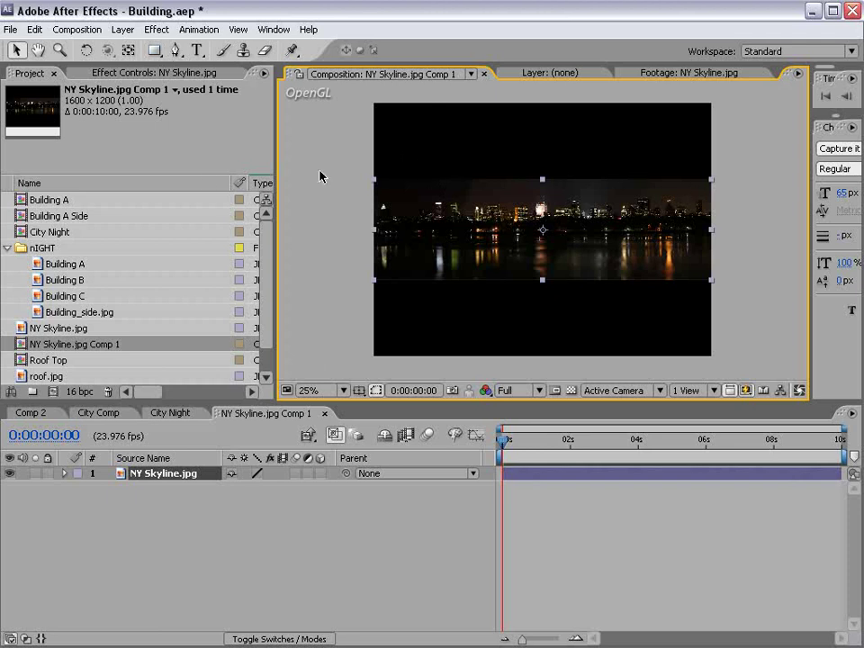
pyautogui.press('`')
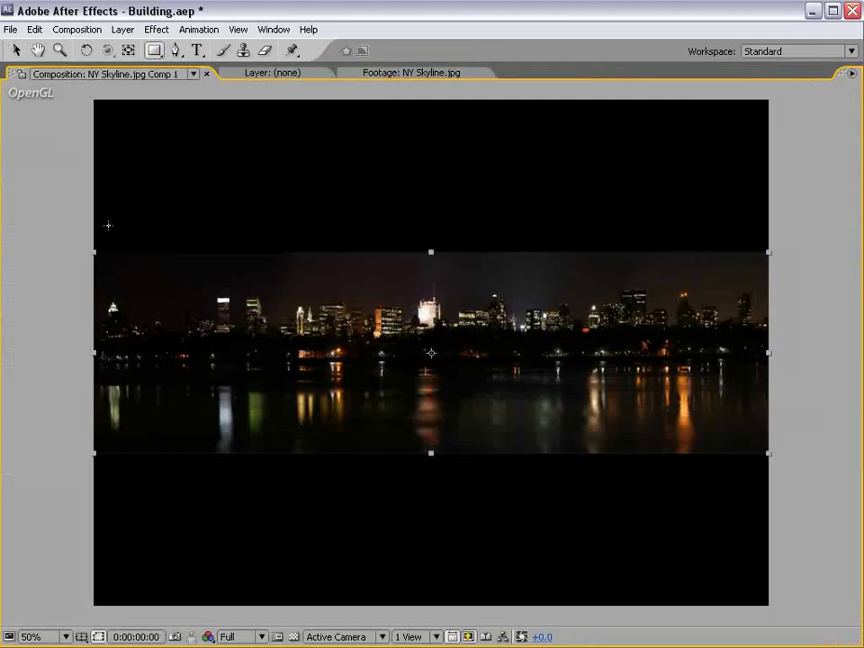
pyautogui.moveTo(54, 160); pyautogui.dragTo(823, 267)
pyautogui.press('`')
pyautogui.click(253, 503)
pyautogui.click(256, 517)
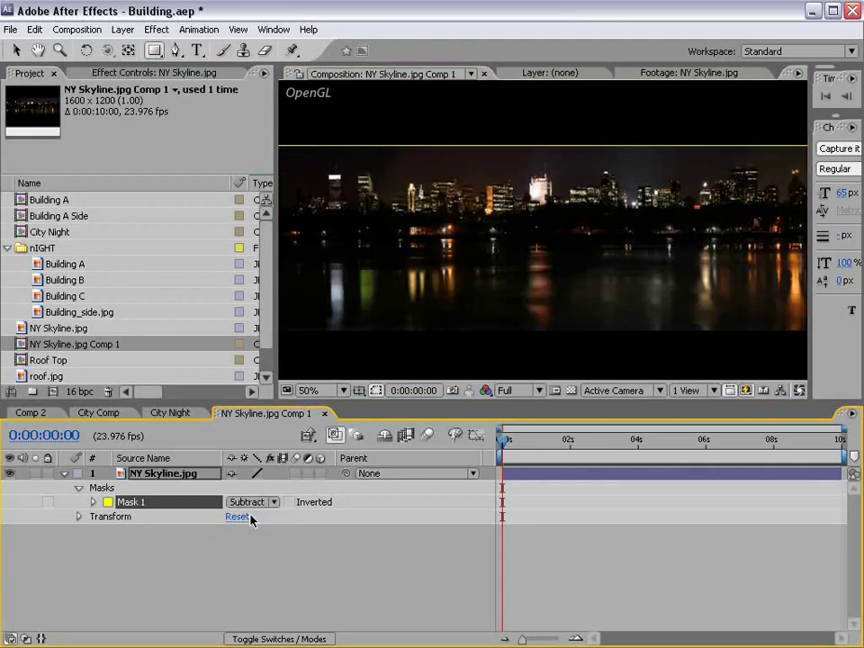
pyautogui.press('f')
pyautogui.moveTo(268, 502); pyautogui.dragTo(478, 502)
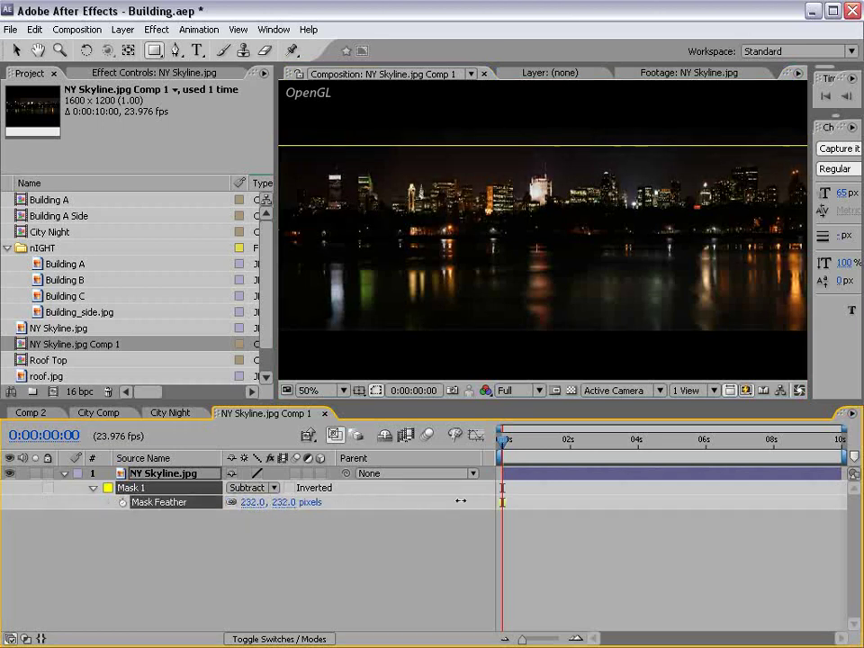
# Add a full-size 1600 x 1200 light blue solid above the skyline image in NY Skyline.jpg Comp 1
pyautogui.click(504, 533)
pyautogui.press('`')
pyautogui.press('`')
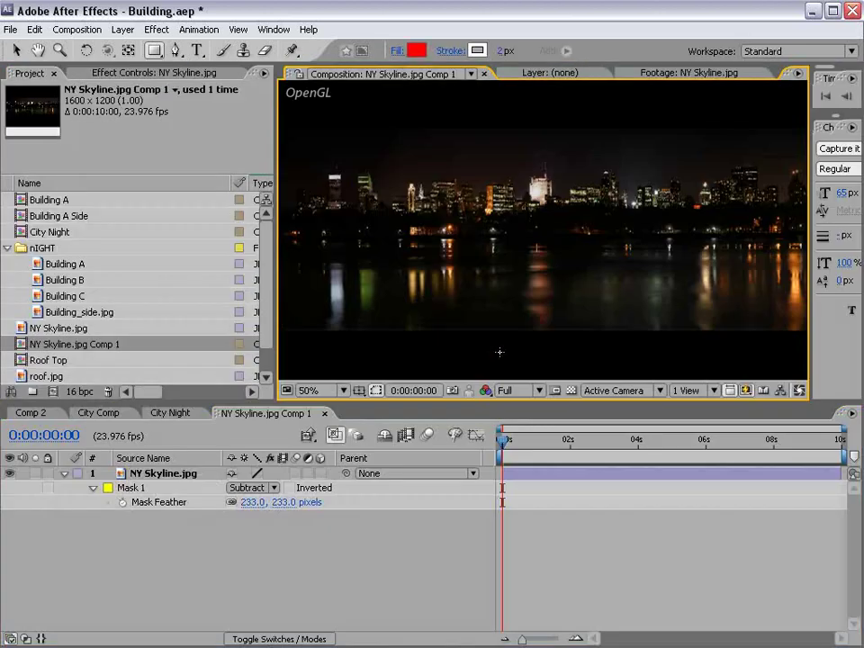
pyautogui.press(',')
pyautogui.click(122, 30)
pyautogui.moveTo(135, 47)
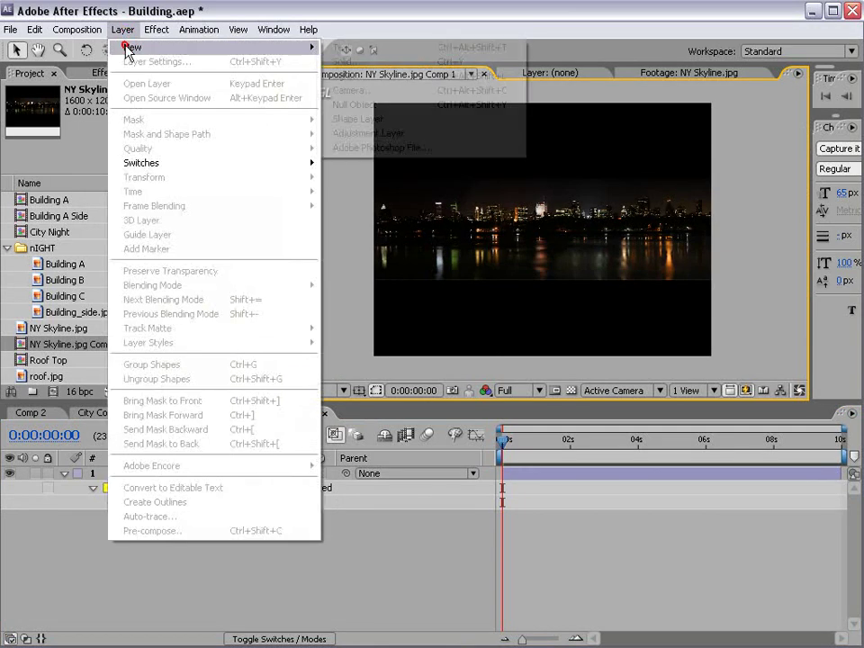
pyautogui.click(373, 62)
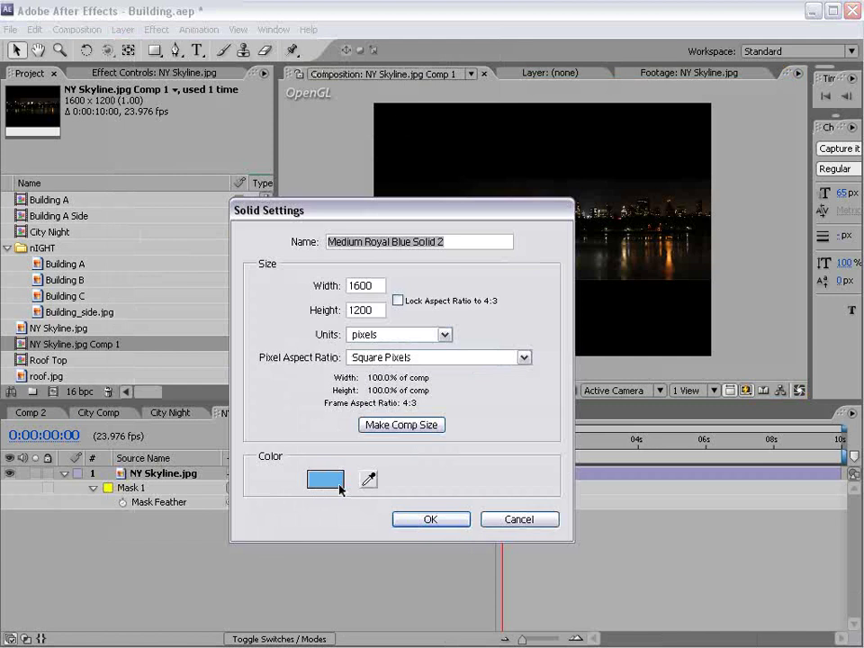
pyautogui.click(413, 521)
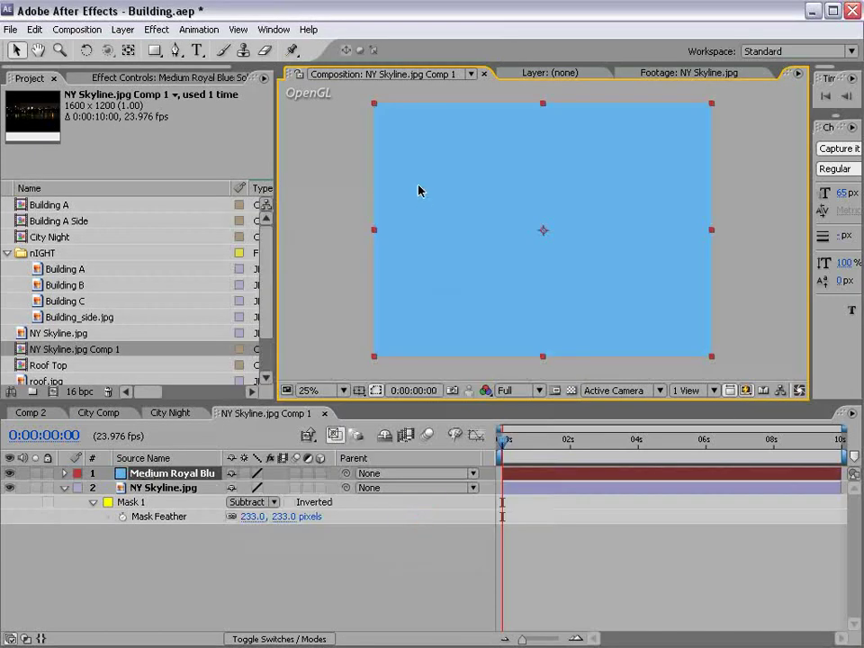
# Draw a wide rectangular mask on the blue solid over the sky above the skyline and feather it to 322 pixels
pyautogui.moveTo(154, 50); pyautogui.dragTo(187, 80)
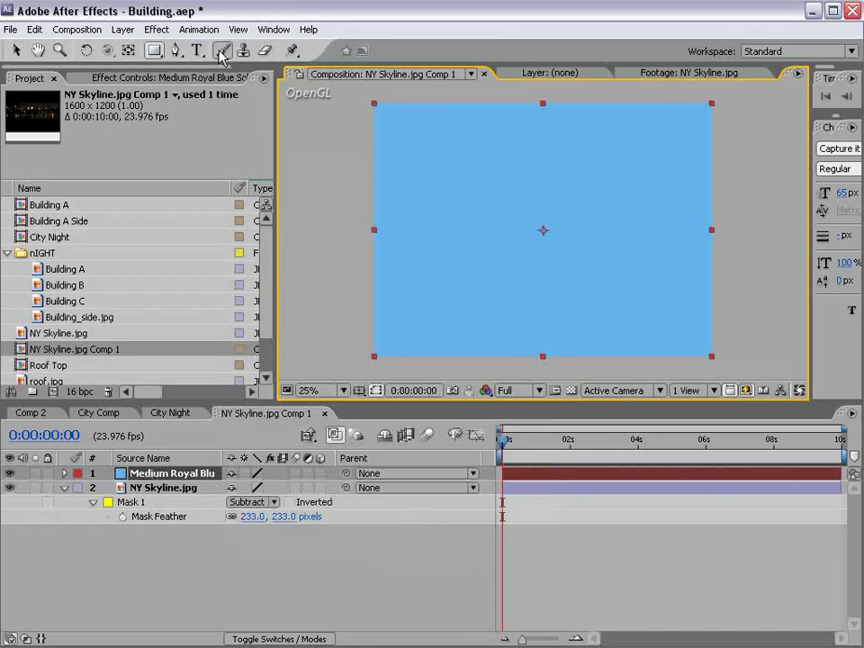
pyautogui.click(10, 474)
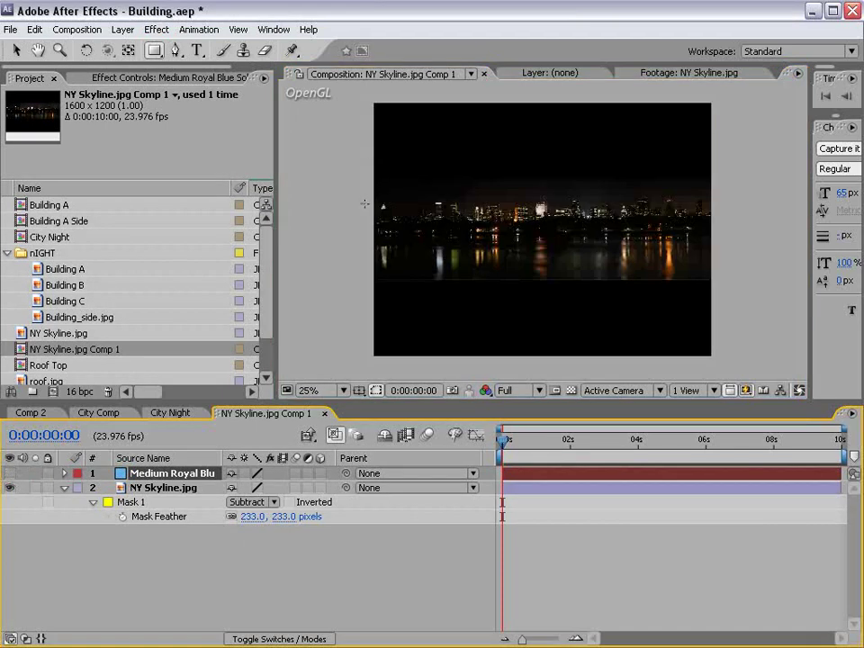
pyautogui.moveTo(351, 208); pyautogui.dragTo(727, 155)
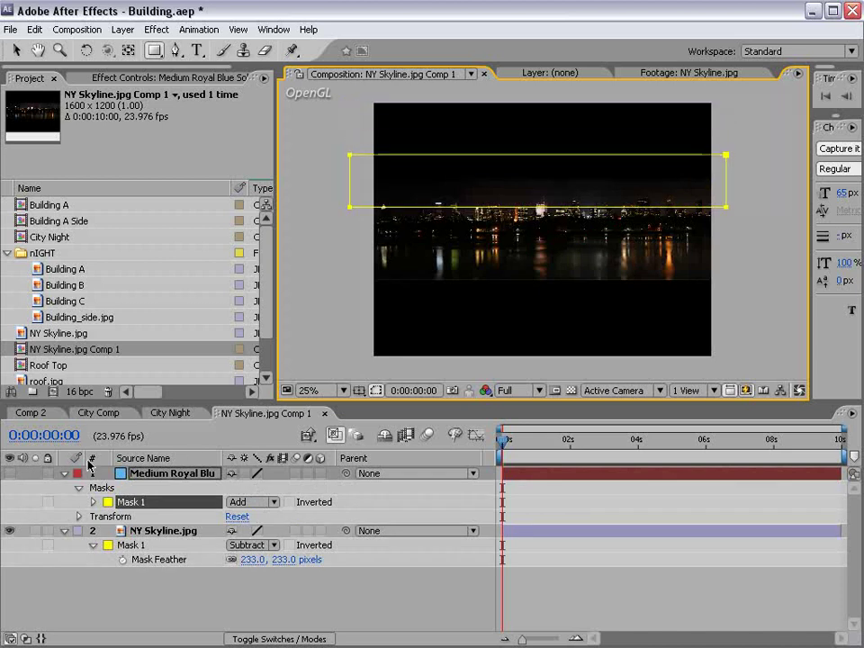
pyautogui.click(10, 473)
pyautogui.press('f')
pyautogui.moveTo(270, 509); pyautogui.dragTo(301, 509)
pyautogui.press('v')
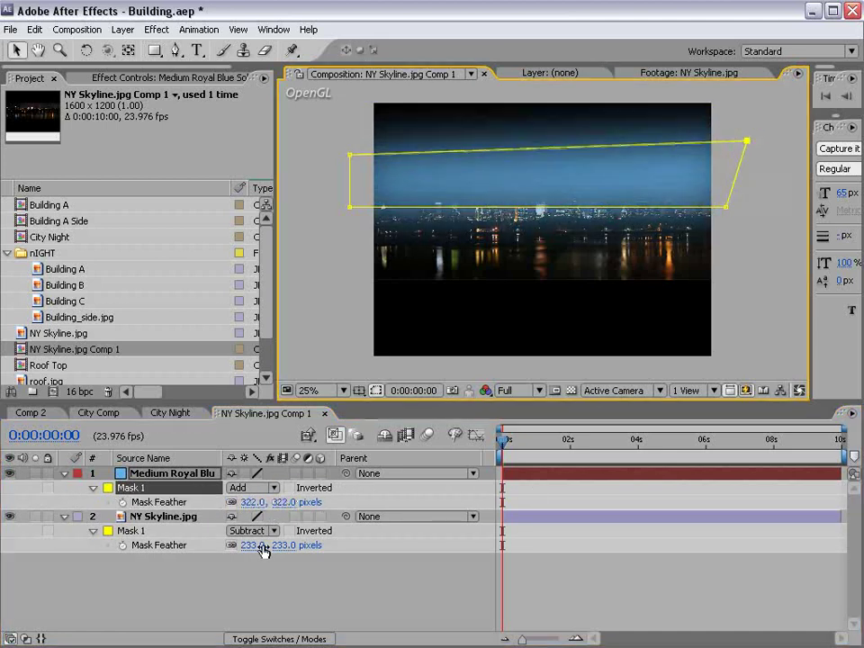
pyautogui.click(282, 546)
pyautogui.scroll(1, 507, 258)
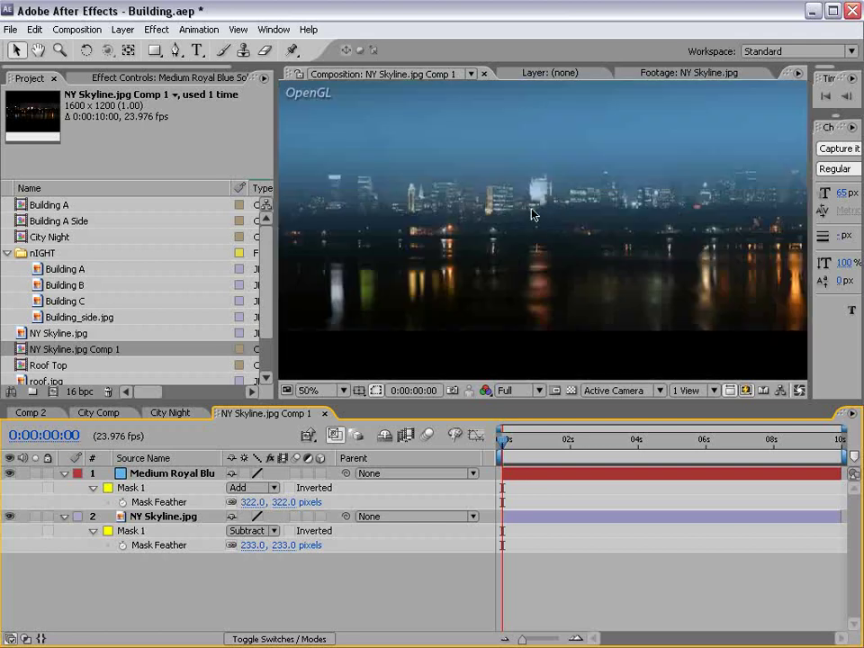
# Lower the blue solid's opacity to 48%
pyautogui.scroll(-1, 535, 212)
pyautogui.click(225, 495)
pyautogui.press('t')
pyautogui.moveTo(234, 487); pyautogui.dragTo(193, 487)
# Adjust the NY Skyline.jpg layer's Subtract mask and reduce its feather to 128 pixels
pyautogui.click(167, 502)
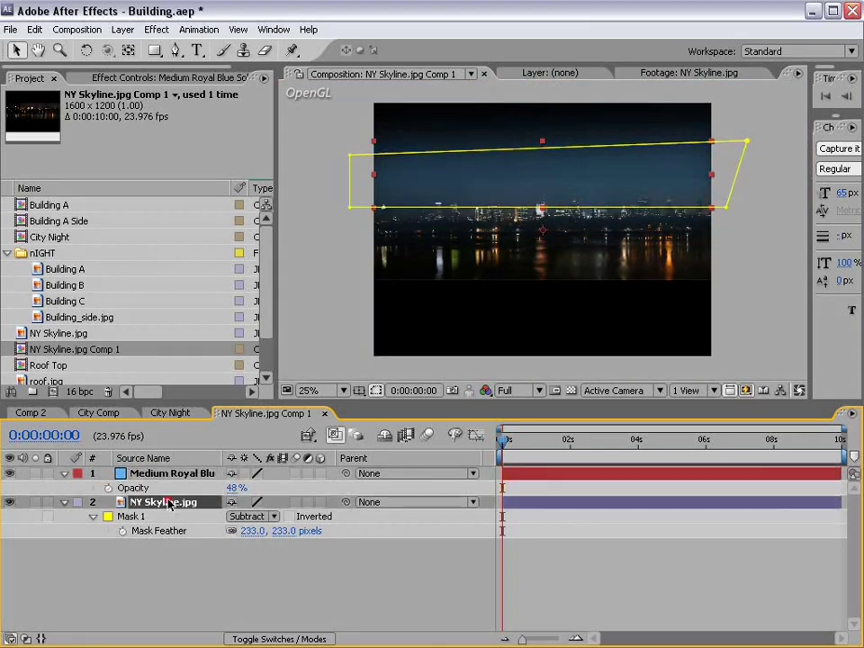
pyautogui.moveTo(738, 188); pyautogui.dragTo(739, 208)
pyautogui.moveTo(353, 189); pyautogui.dragTo(352, 208)
pyautogui.moveTo(254, 531); pyautogui.dragTo(228, 537)
pyautogui.click(576, 367)
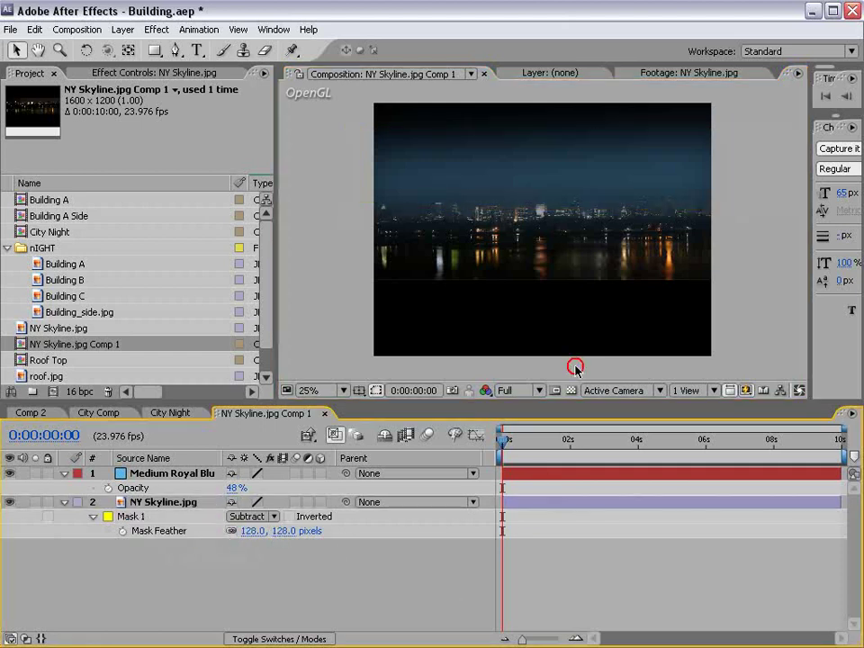
# In City Night, move the skyline comp layer down and slightly to the right within the frame
pyautogui.press('`')
pyautogui.press('`')
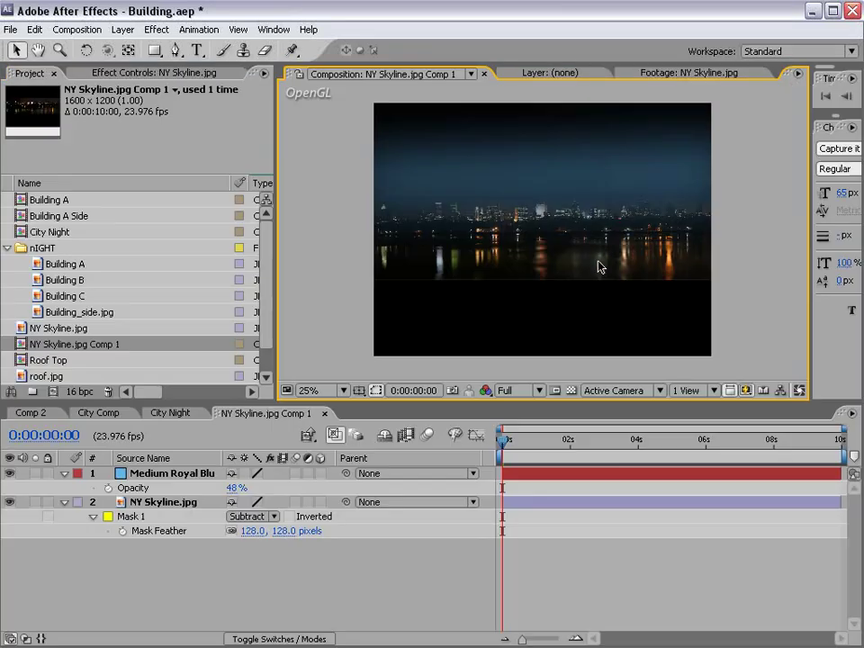
pyautogui.click(149, 473)
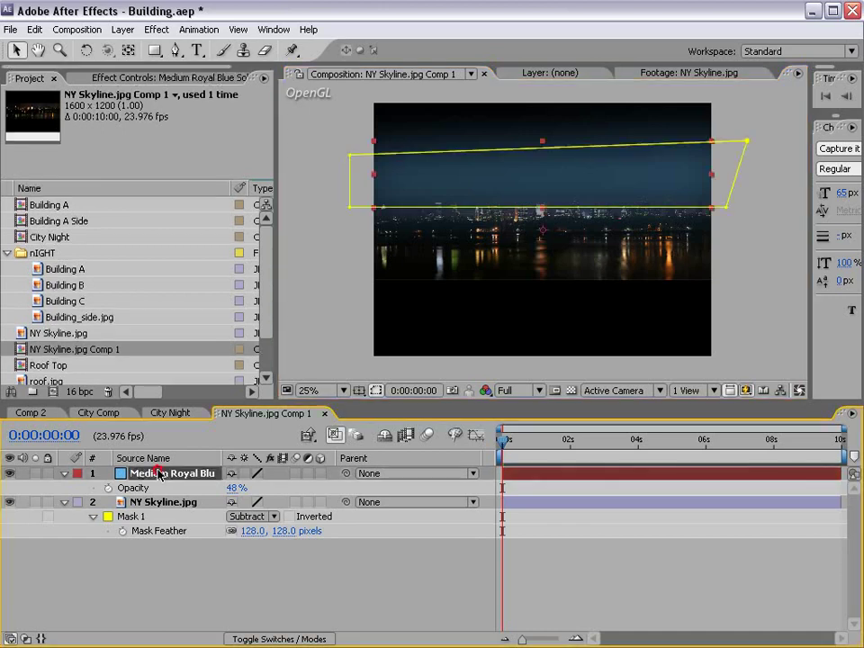
pyautogui.click(170, 413)
pyautogui.press('`')
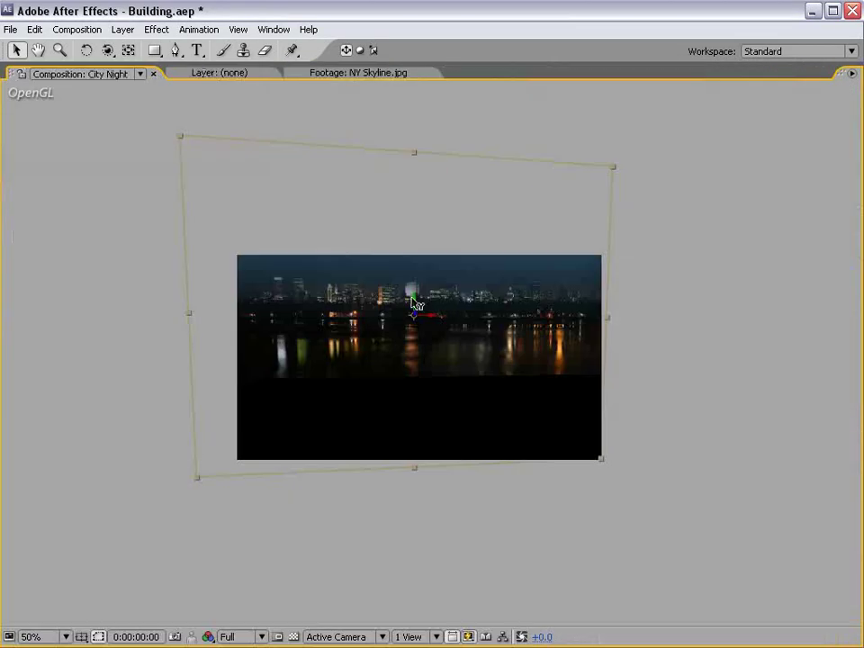
pyautogui.moveTo(418, 308); pyautogui.dragTo(392, 581)
pyautogui.moveTo(525, 354); pyautogui.dragTo(538, 354)
pyautogui.press('`')
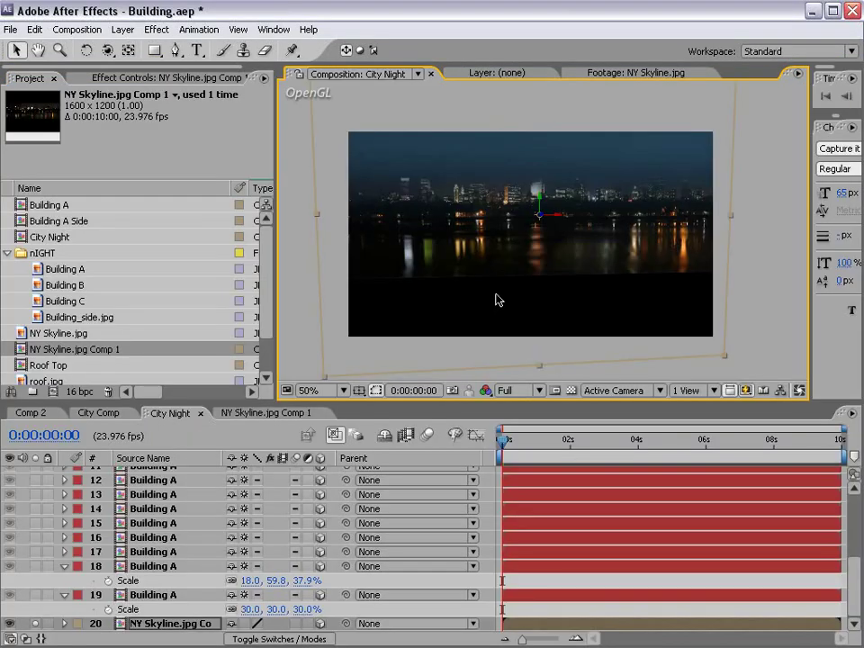
# Turn off the skyline layer's solo and lower the skyline slightly behind the buildings
pyautogui.click(35, 624)
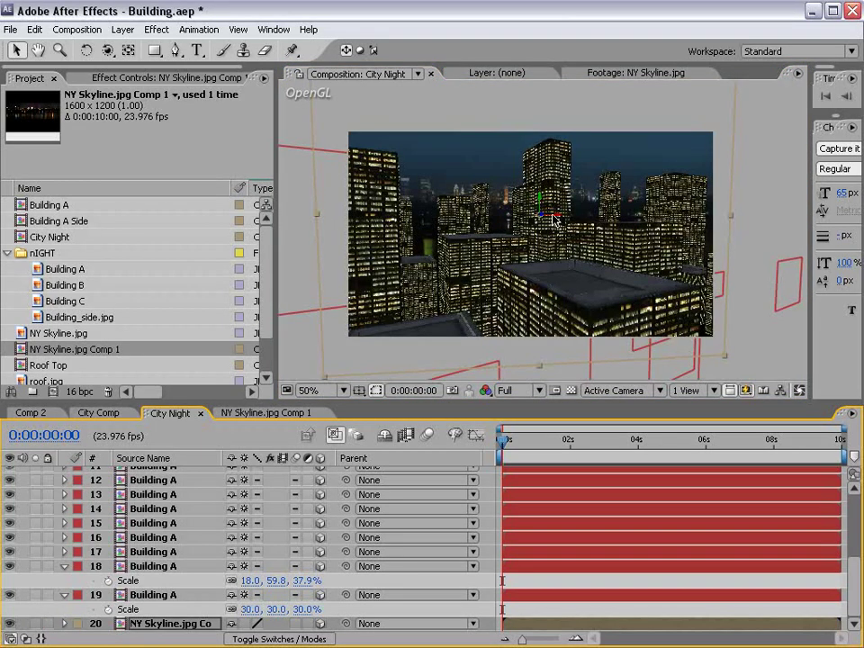
pyautogui.moveTo(544, 213); pyautogui.dragTo(537, 217)
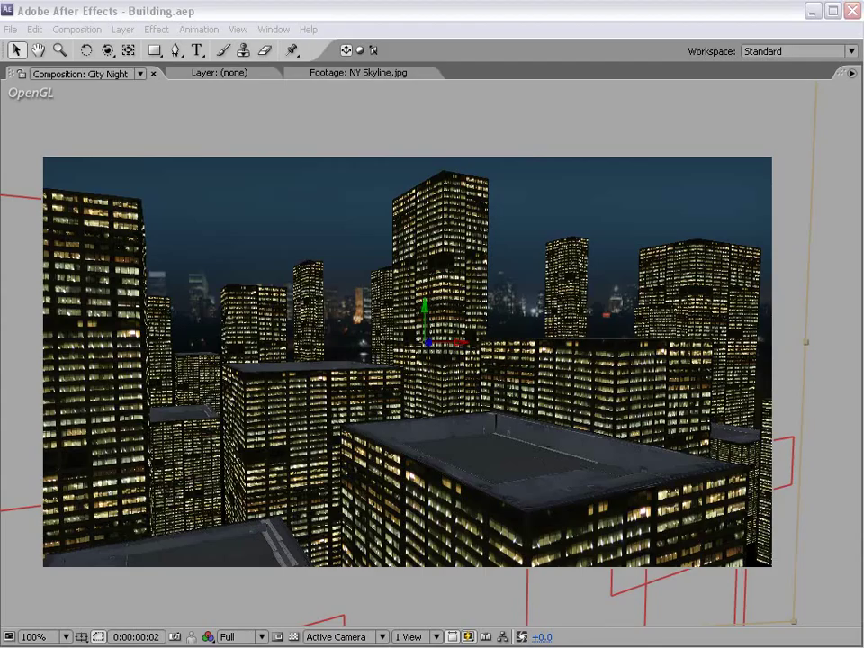
pyautogui.click(366, 12)
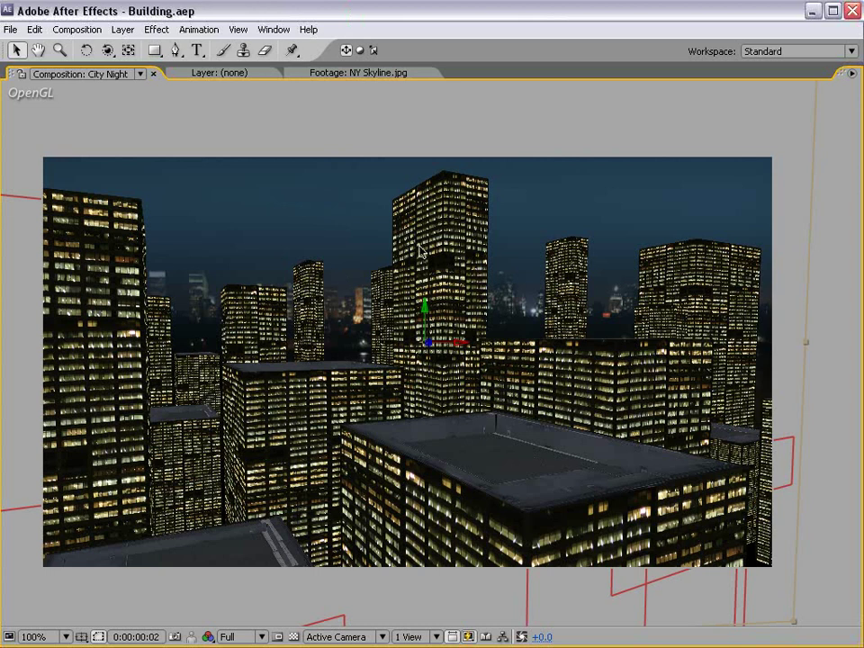
pyautogui.press(',')
pyautogui.press('`')
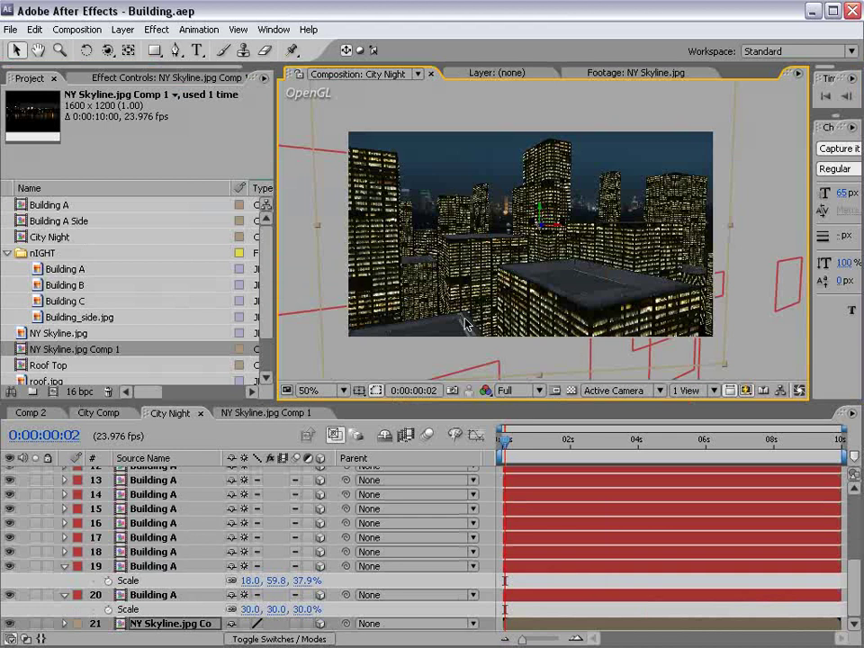
# Solo the foreground rooftop Building A layer together with the skyline comp layer
pyautogui.click(736, 273)
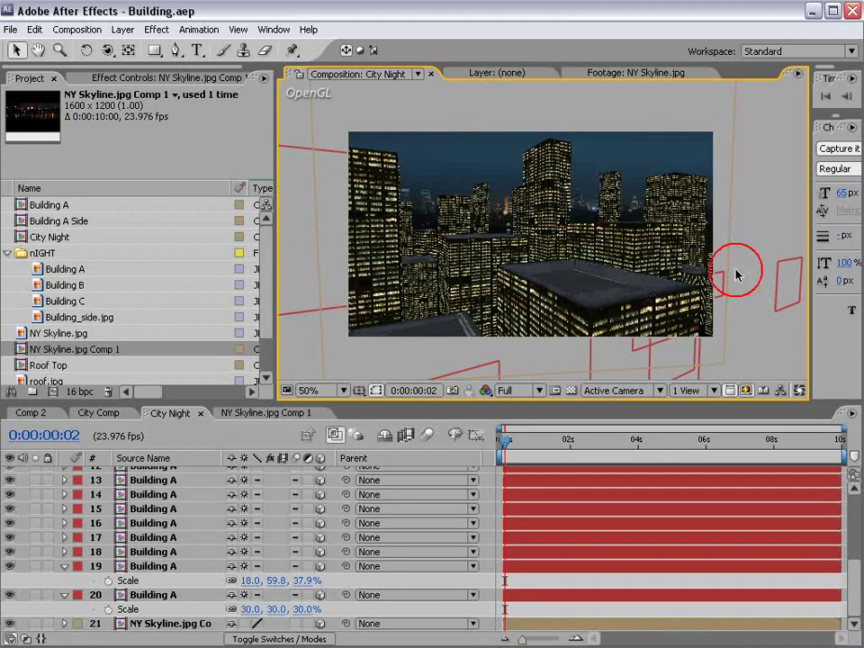
pyautogui.click(611, 333)
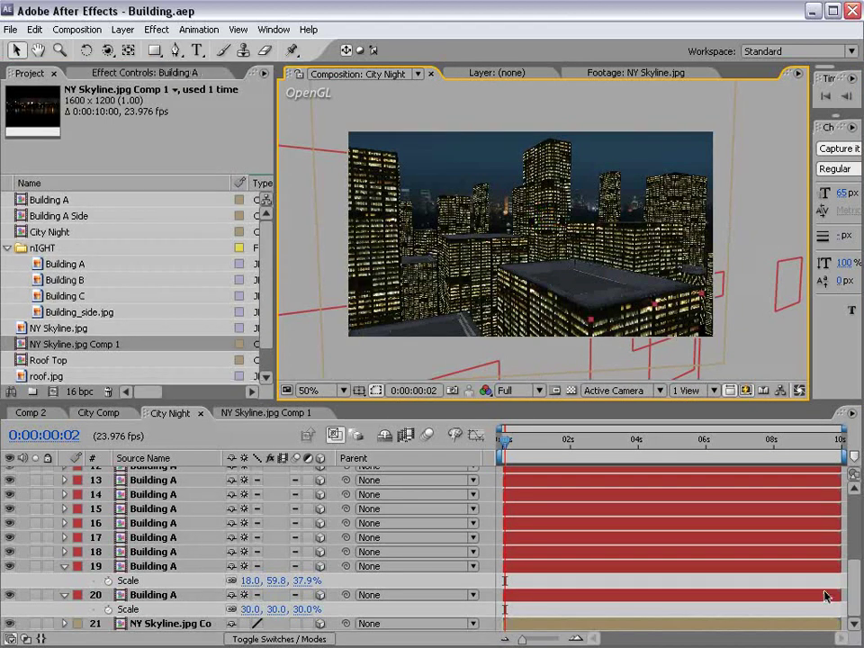
pyautogui.moveTo(857, 605); pyautogui.dragTo(859, 517)
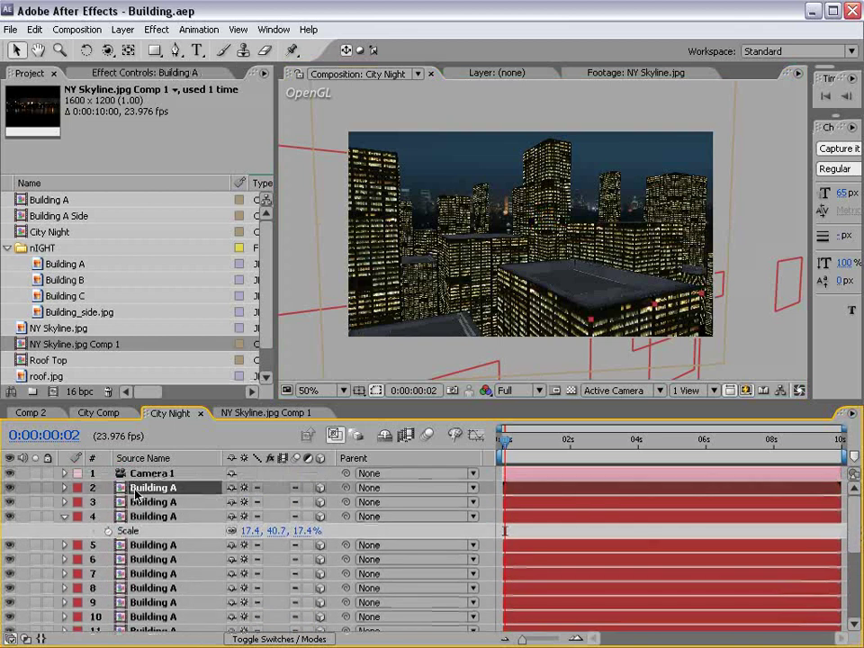
pyautogui.click(36, 488)
pyautogui.moveTo(854, 491); pyautogui.dragTo(851, 599)
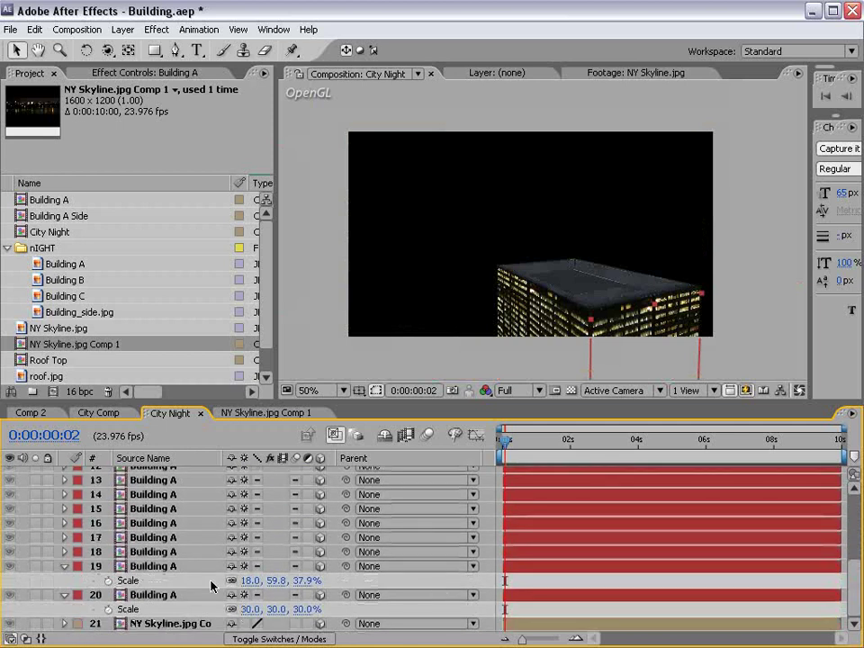
pyautogui.click(35, 624)
pyautogui.press('`')
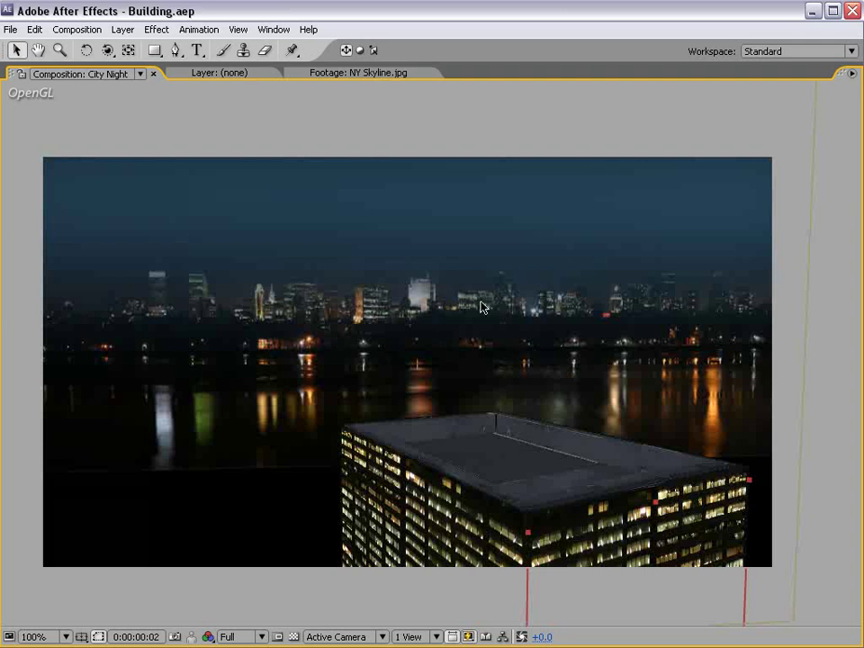
pyautogui.press('`')
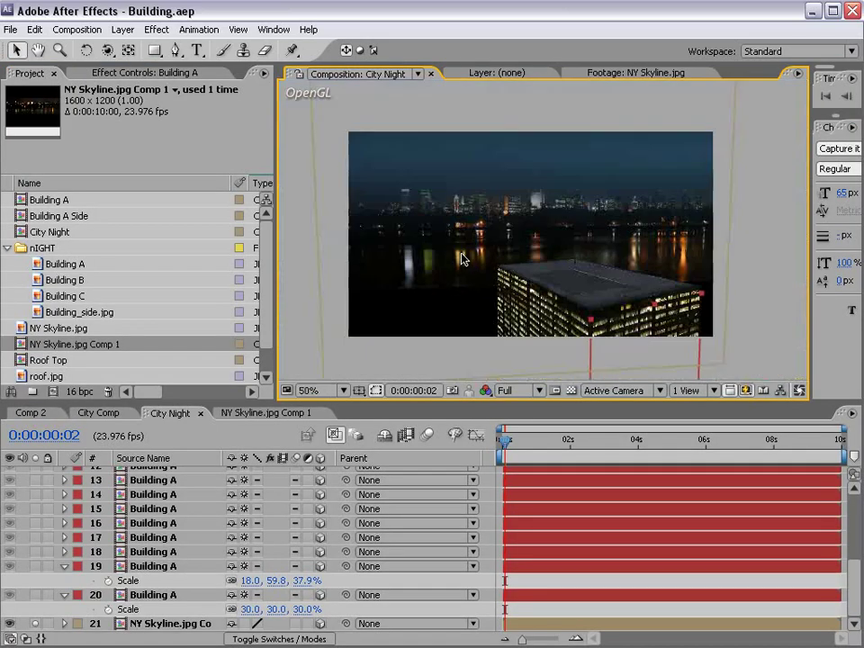
# In NY Skyline.jpg Comp 1, lower the upper corners of the blue solid's mask to narrow the glow, and check it in City Night
pyautogui.click(242, 412)
pyautogui.moveTo(748, 136); pyautogui.dragTo(739, 162)
pyautogui.moveTo(351, 149); pyautogui.dragTo(348, 211)
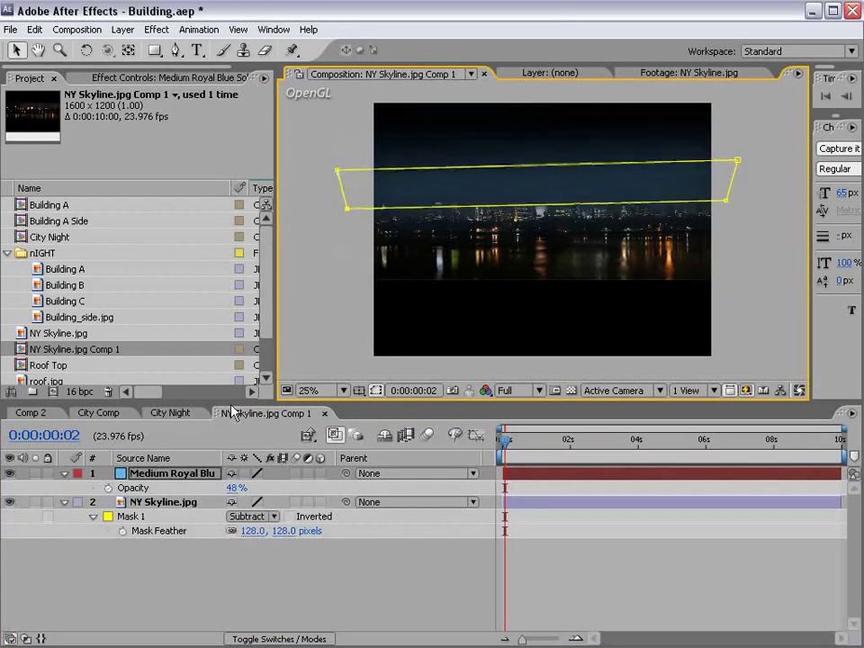
pyautogui.click(176, 413)
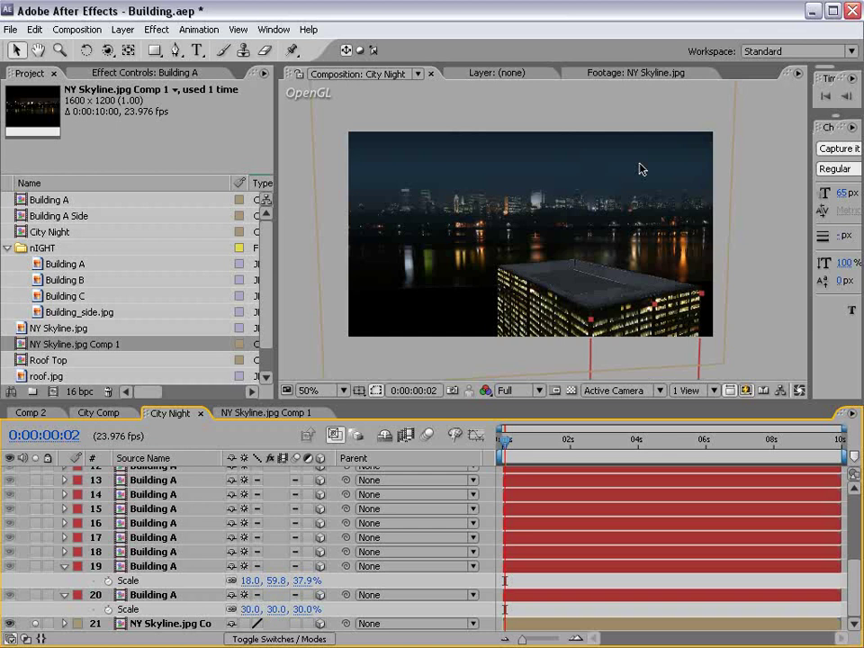
# Duplicate the blue solid in NY Skyline.jpg Comp 1 and set the copy's blending mode to Add
pyautogui.click(246, 413)
pyautogui.hotkey('ctrl', 'd')
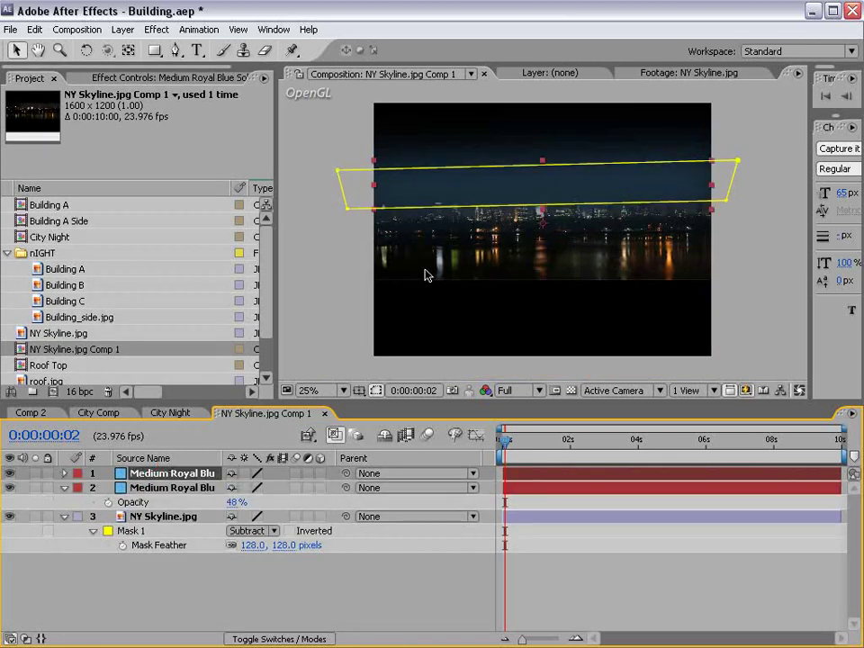
pyautogui.press('F4')
pyautogui.click(243, 474)
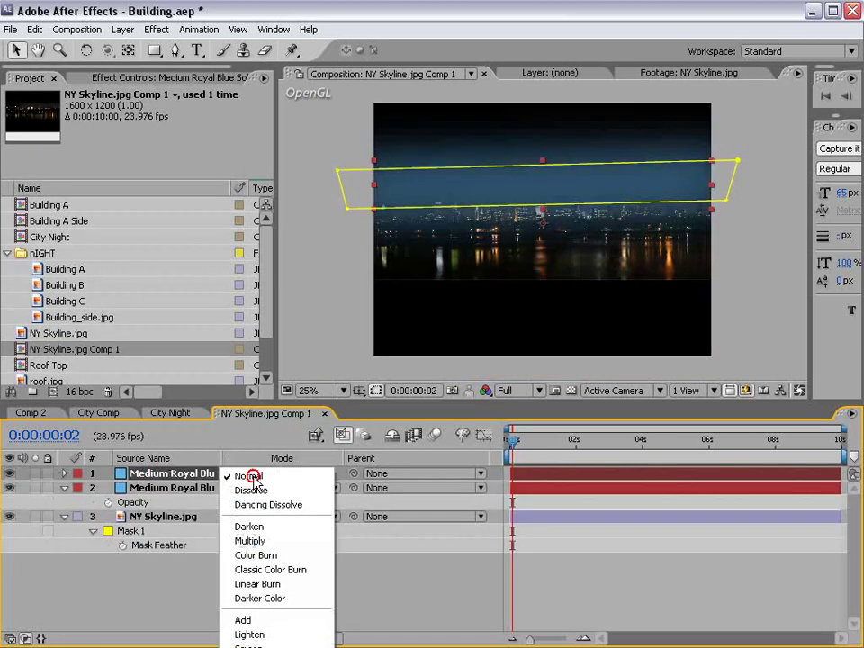
pyautogui.click(247, 620)
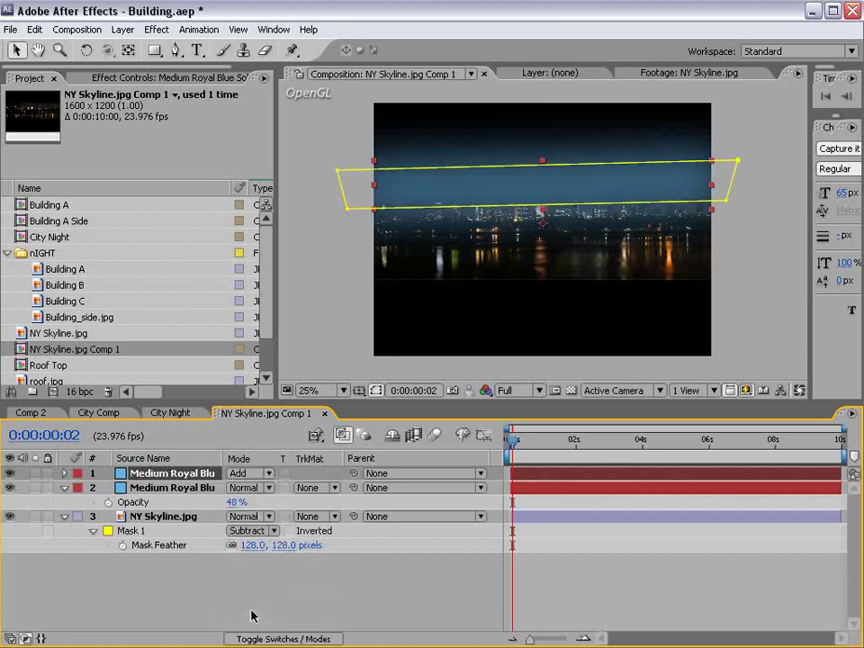
# Move the duplicated blue solid down over the water reflections and stretch its mask's left corners outward and taller
pyautogui.moveTo(614, 183); pyautogui.dragTo(601, 268)
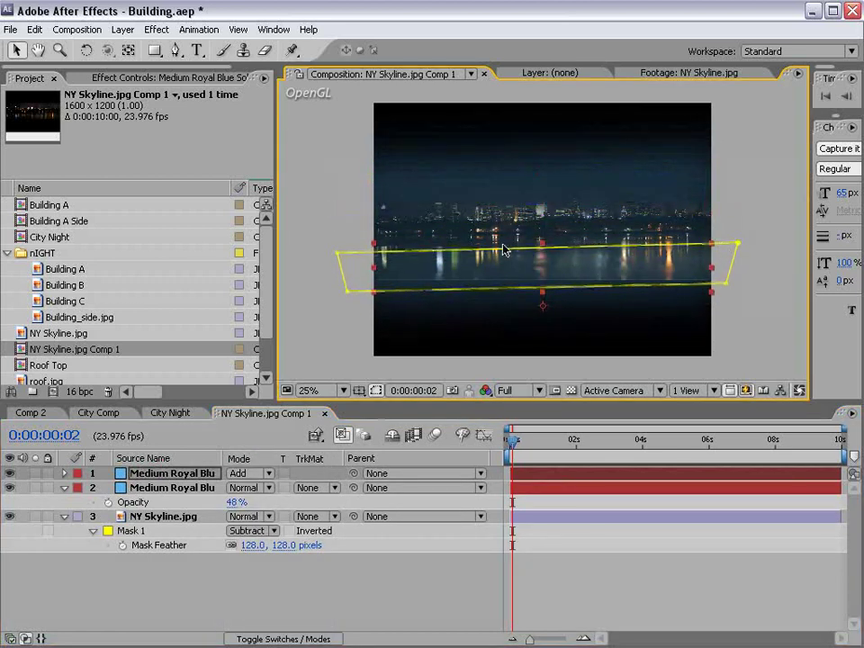
pyautogui.moveTo(349, 295)
pyautogui.mouseDown()
pyautogui.moveTo(348, 275)
pyautogui.moveTo(340, 300)
pyautogui.mouseUp()
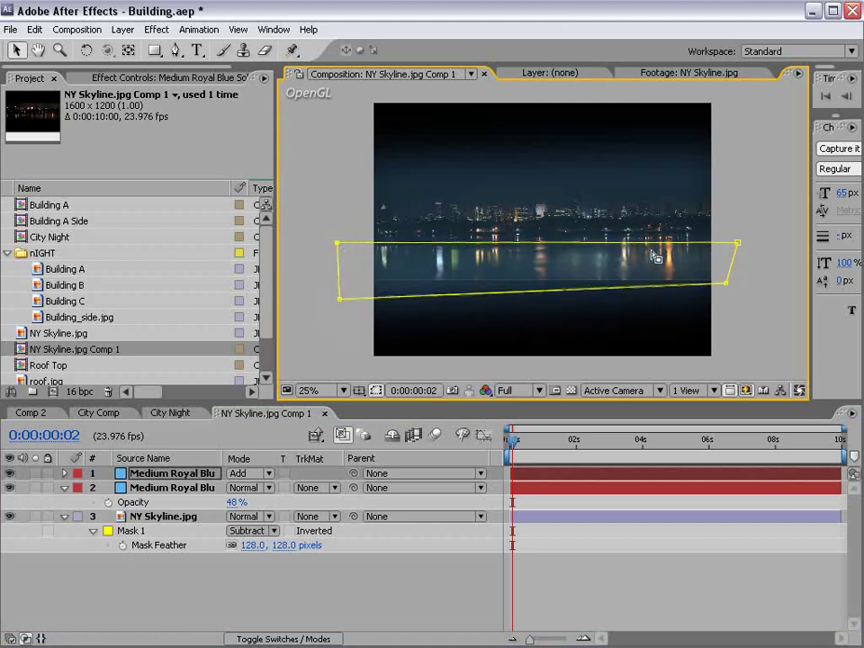
pyautogui.click(324, 342)
# In City Night, add a Point light with 80% intensity and a pale blue-grey colour, C8CCCF
pyautogui.click(176, 414)
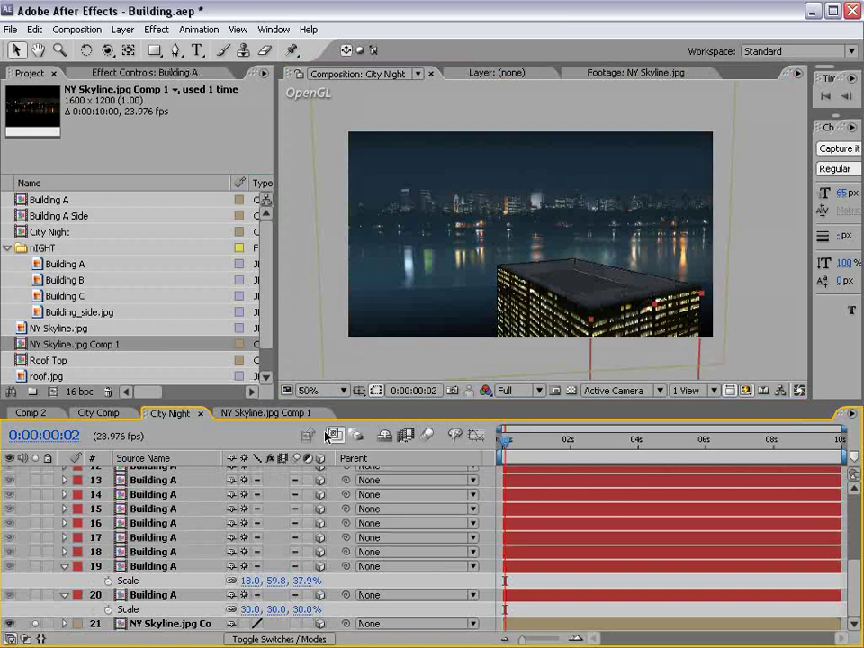
pyautogui.moveTo(855, 607); pyautogui.dragTo(852, 525)
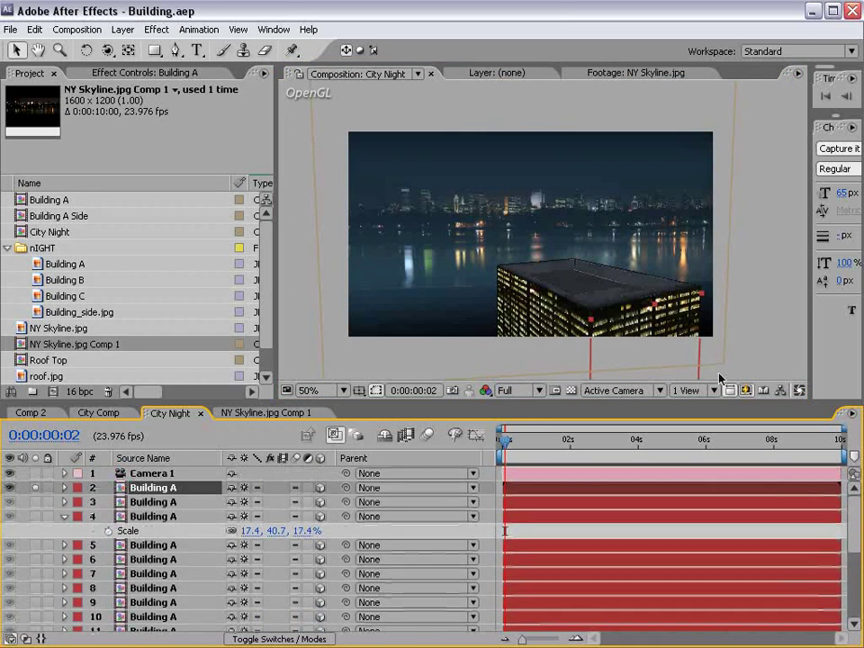
pyautogui.click(123, 29)
pyautogui.moveTo(132, 46)
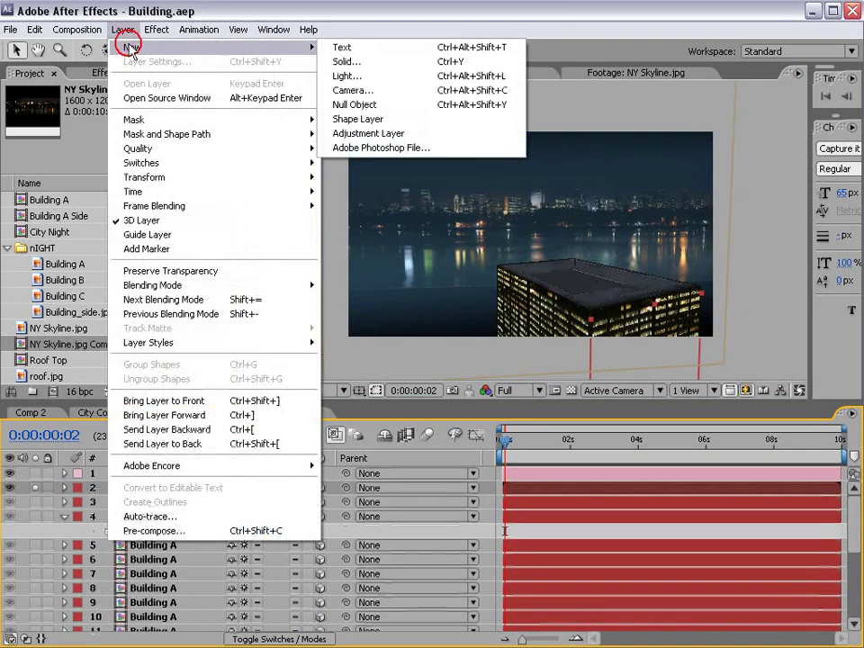
pyautogui.click(359, 76)
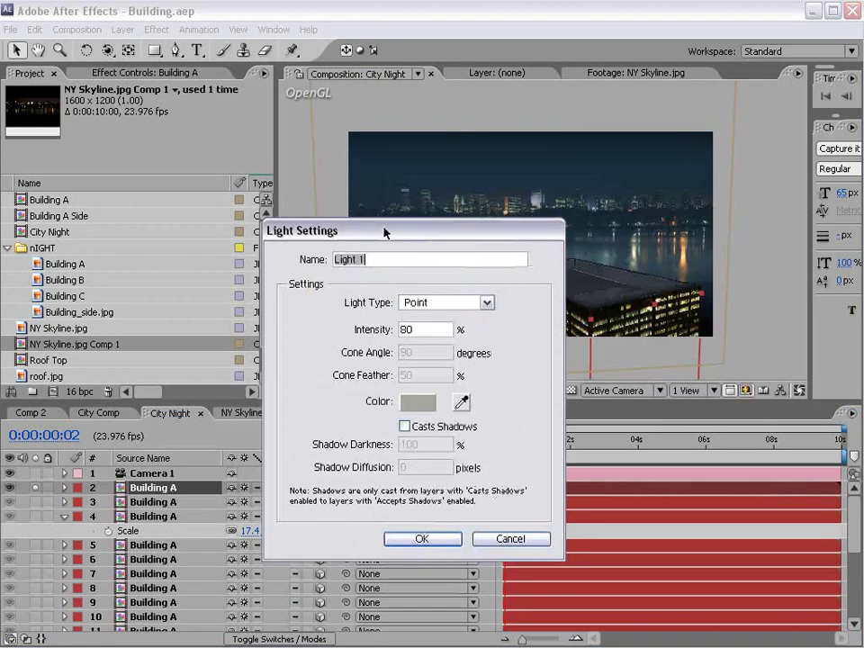
pyautogui.click(420, 405)
pyautogui.moveTo(275, 353); pyautogui.dragTo(263, 341)
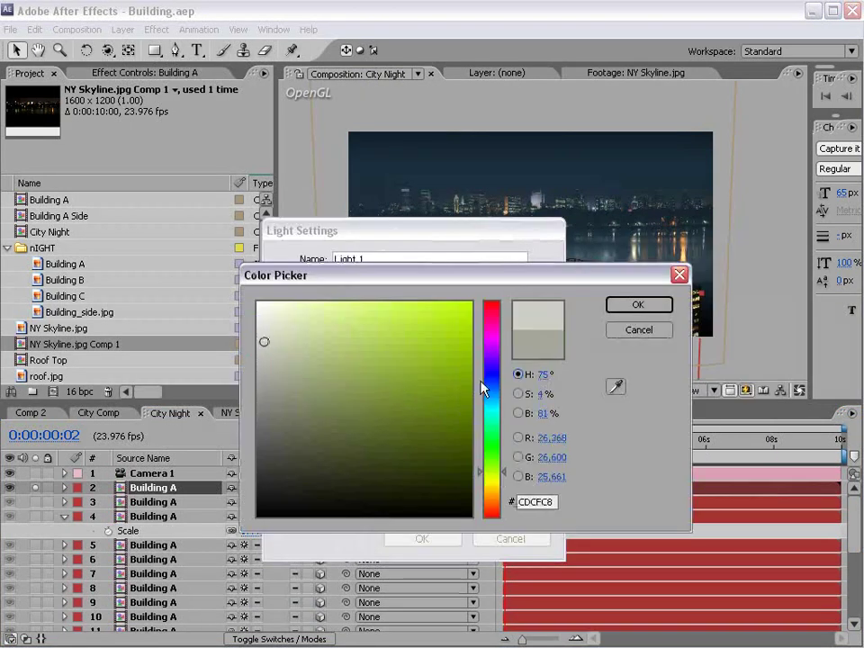
pyautogui.click(494, 401)
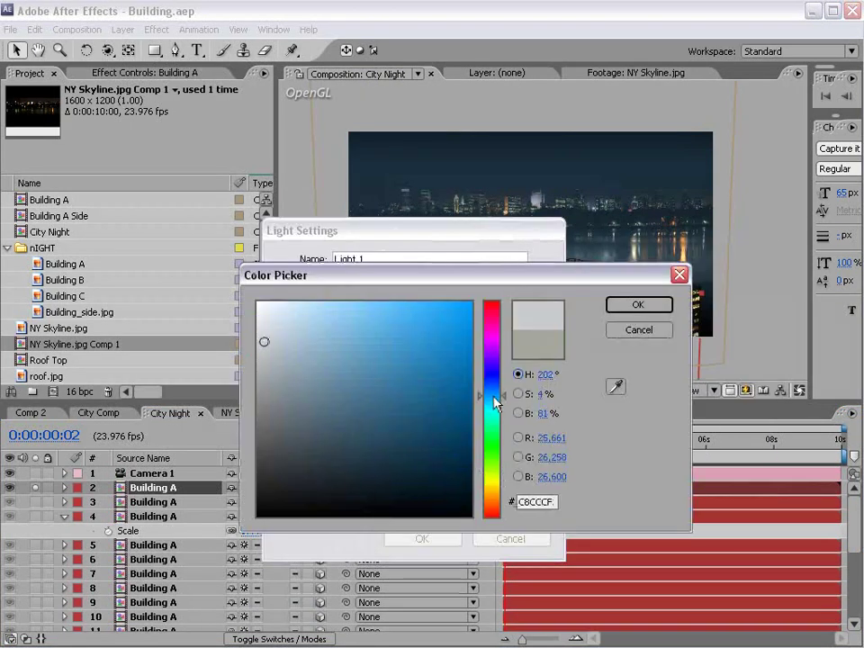
pyautogui.click(636, 304)
pyautogui.doubleClick(451, 329)
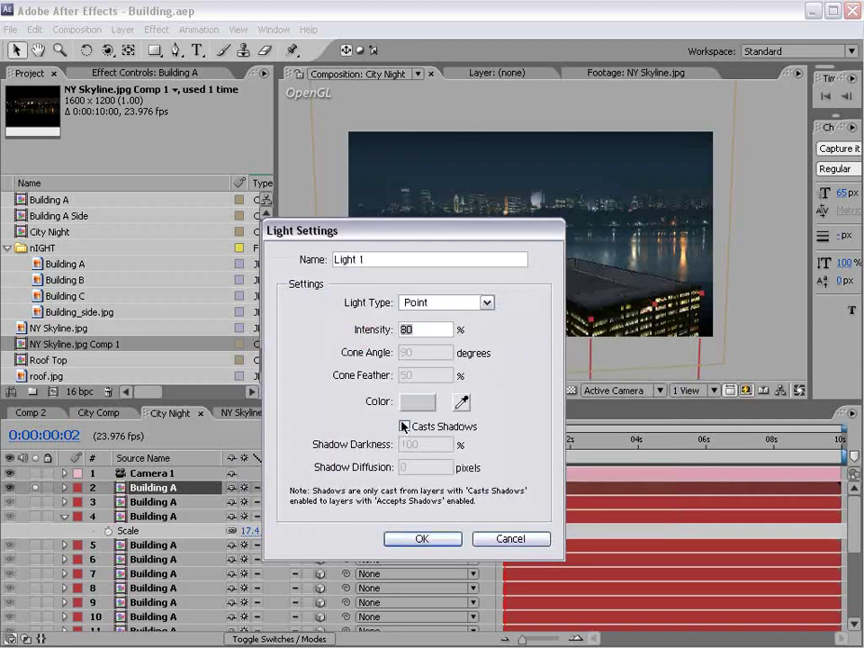
pyautogui.click(422, 539)
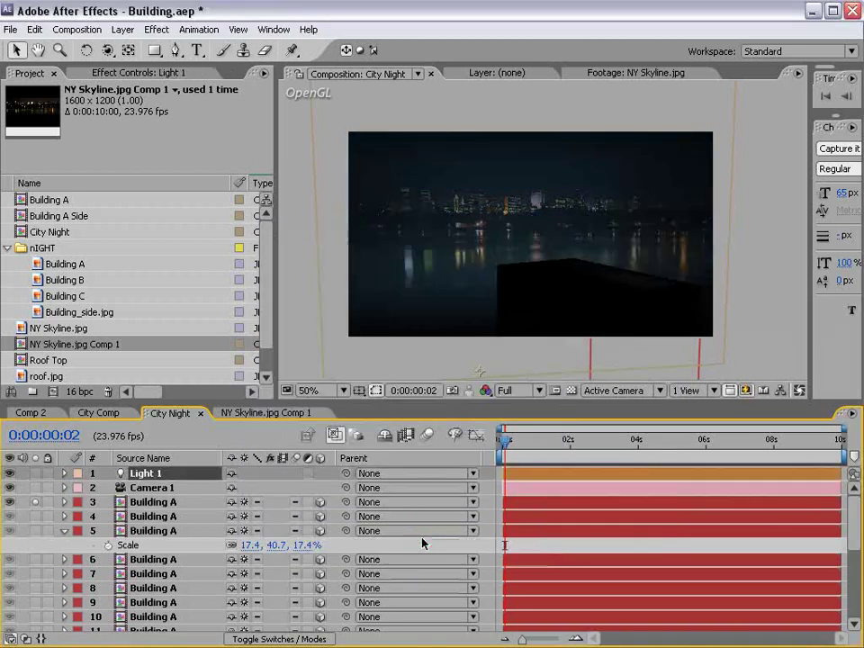
# Add a second light of type Ambient with 80% intensity and the light blue-grey colour BAC5CC
pyautogui.click(122, 30)
pyautogui.moveTo(135, 46)
pyautogui.click(367, 76)
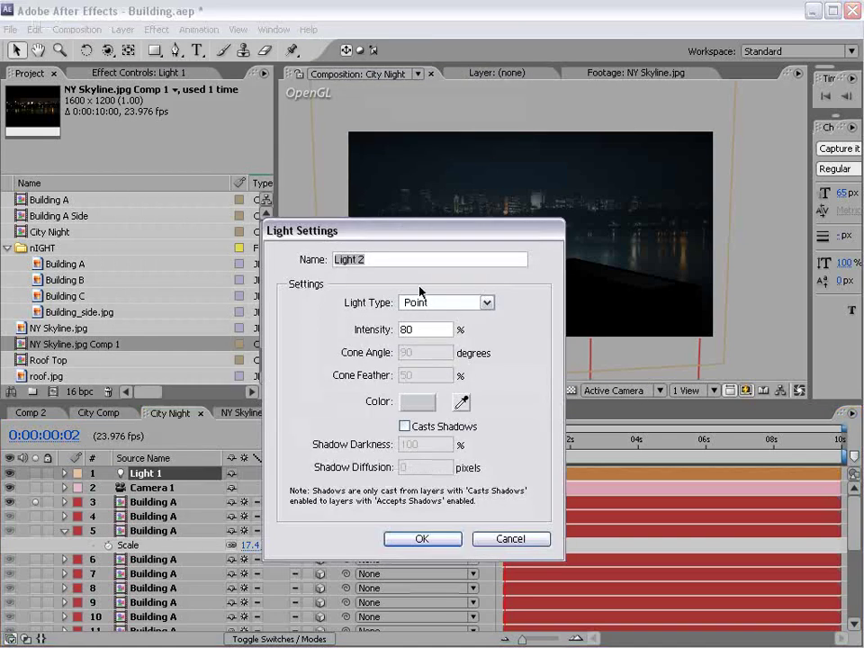
pyautogui.click(421, 303)
pyautogui.click(420, 351)
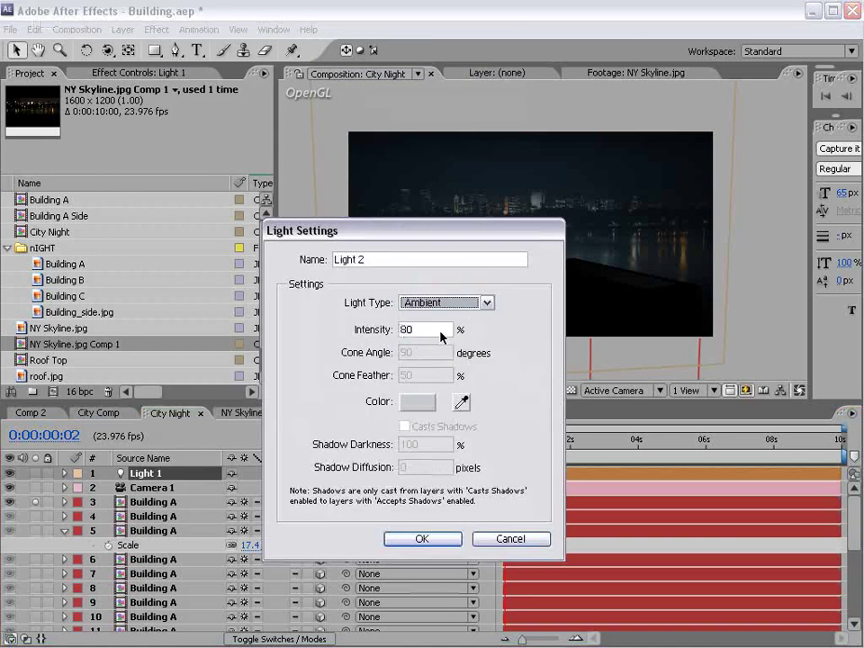
pyautogui.click(418, 401)
pyautogui.click(278, 343)
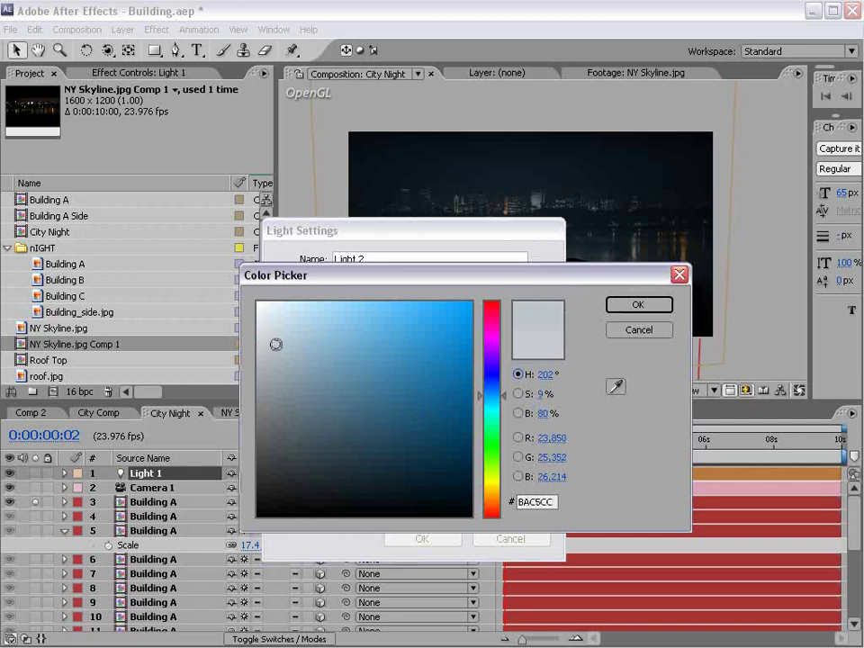
pyautogui.click(637, 304)
pyautogui.click(437, 538)
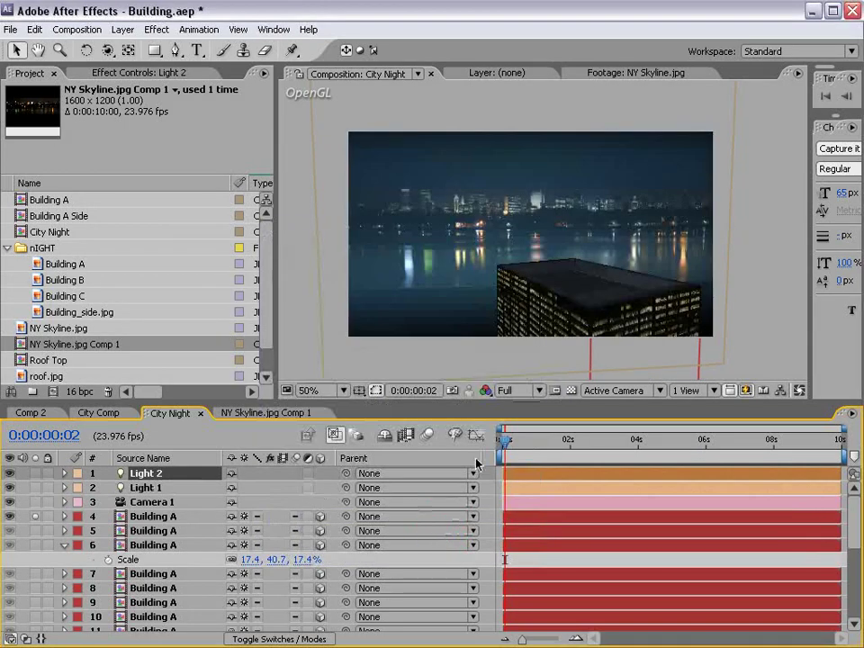
# Reveal the ambient light's options and set its intensity to 82%
pyautogui.press('u')
pyautogui.press('u')
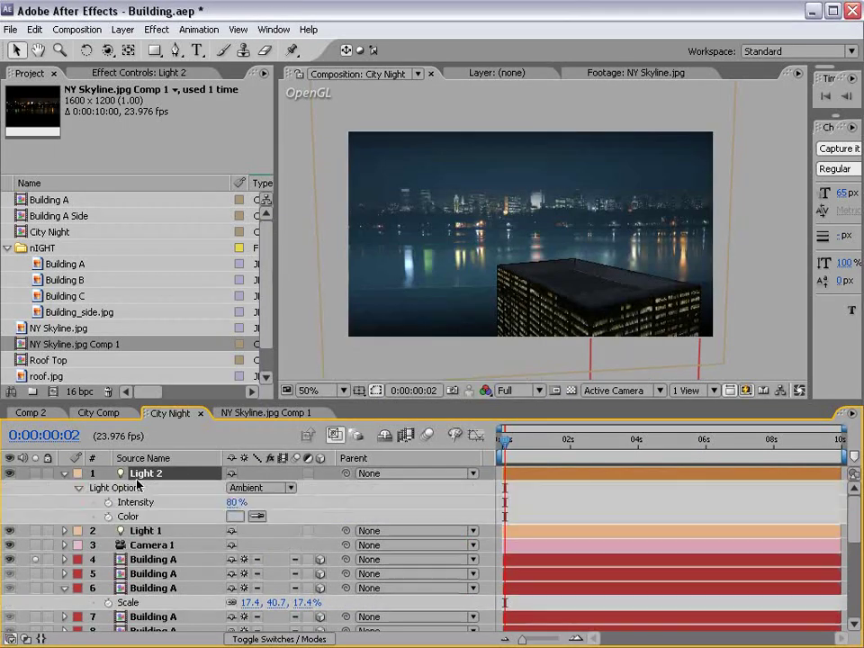
pyautogui.moveTo(232, 505); pyautogui.dragTo(143, 538)
# Rename the point light, Light 1, to "Main Light"
pyautogui.click(142, 532)
pyautogui.scroll(-4, 458, 284)
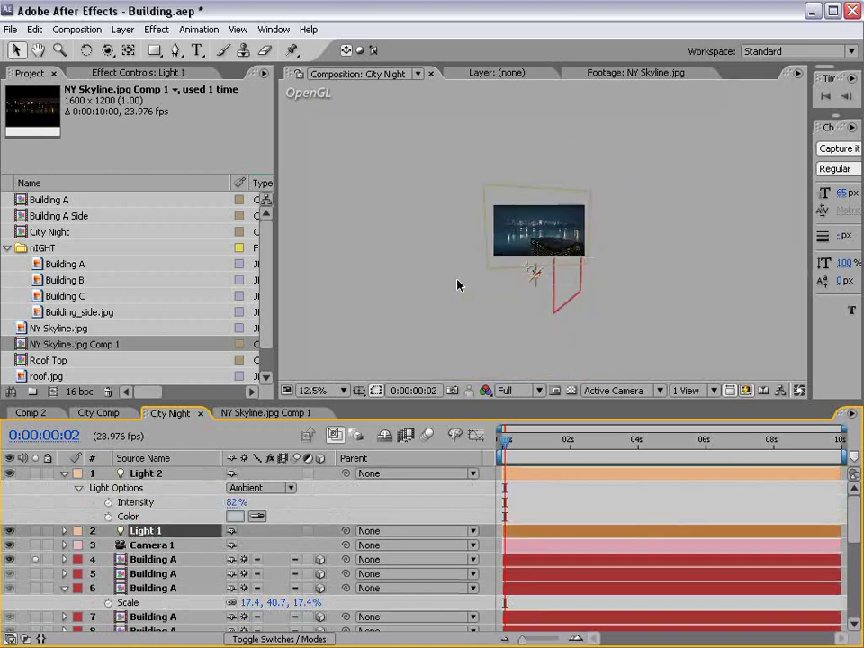
pyautogui.scroll(2, 457, 283)
pyautogui.click(142, 532)
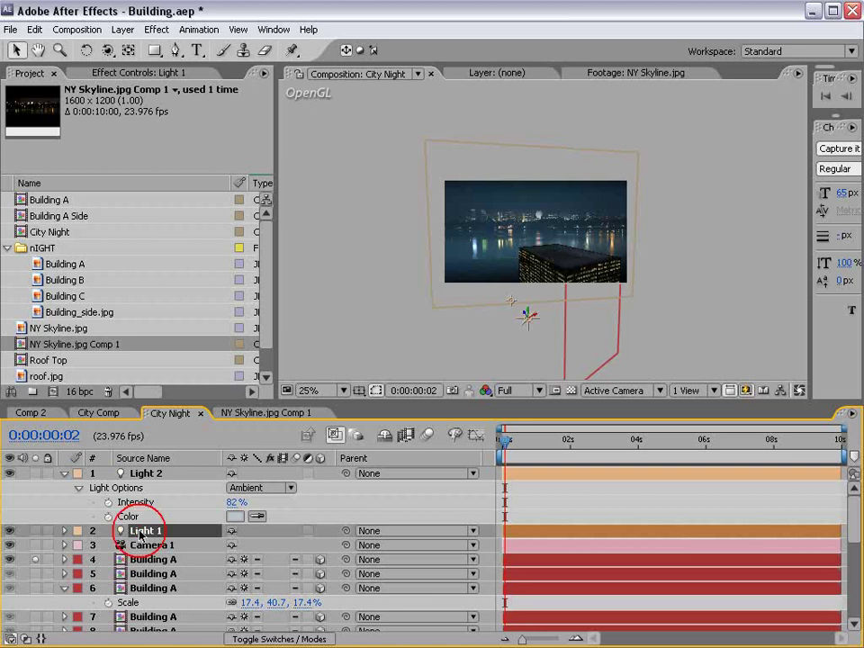
pyautogui.press('Return')
pyautogui.write('Main Light')
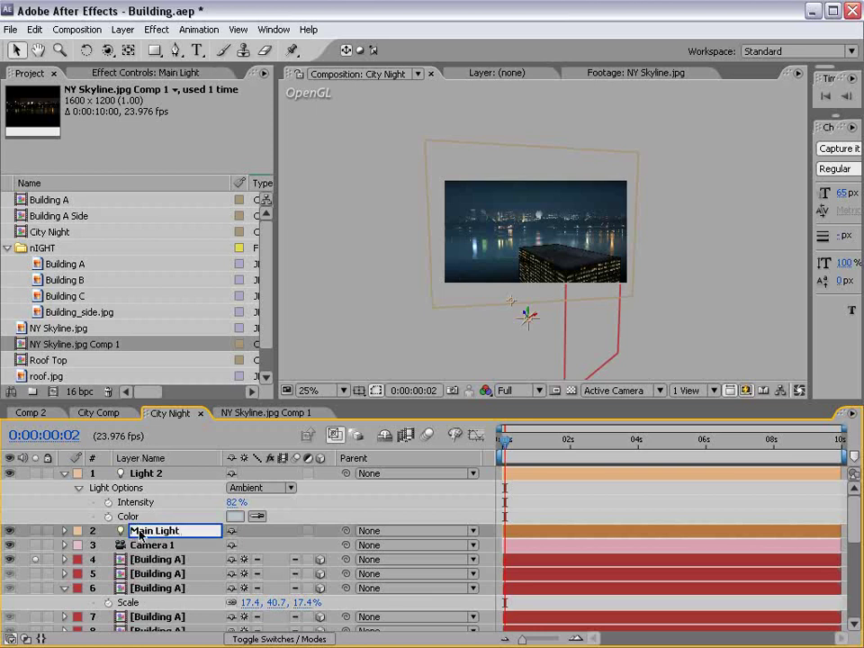
pyautogui.press('Return')
# Move Main Light up from below the frame to just above the skyline
pyautogui.moveTo(525, 317); pyautogui.dragTo(491, 199)
pyautogui.press('`')
pyautogui.press('`')
# Set Accepts Lights to Off in the material options of the NY Skyline.jpg Comp 1 layer
pyautogui.click(584, 178)
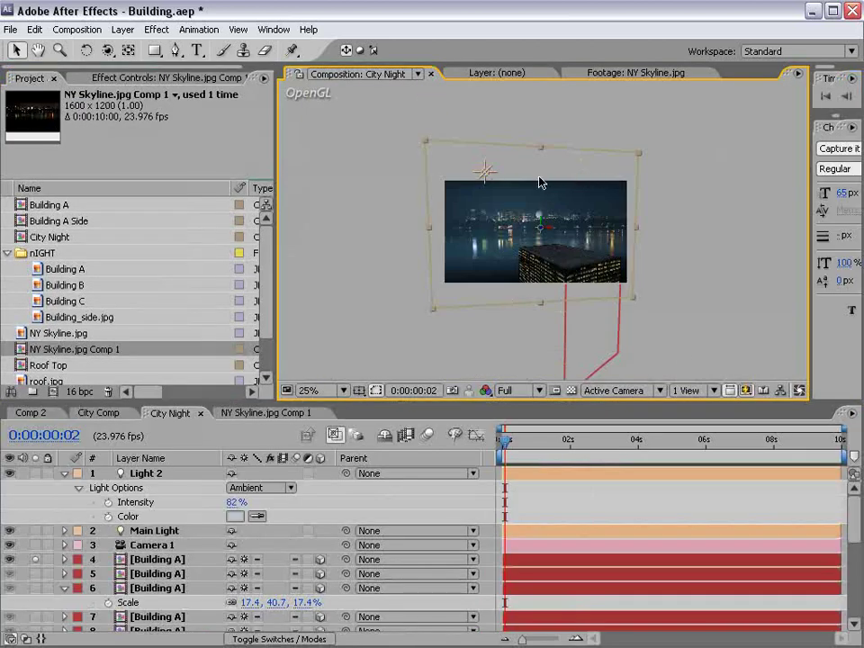
pyautogui.scroll(-5, 848, 519)
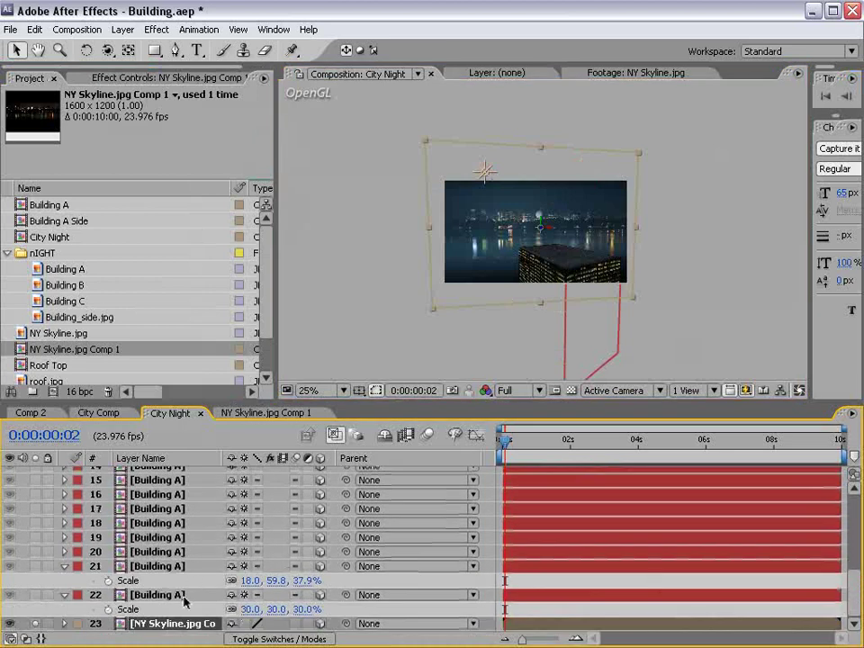
pyautogui.press('a')
pyautogui.press('a')
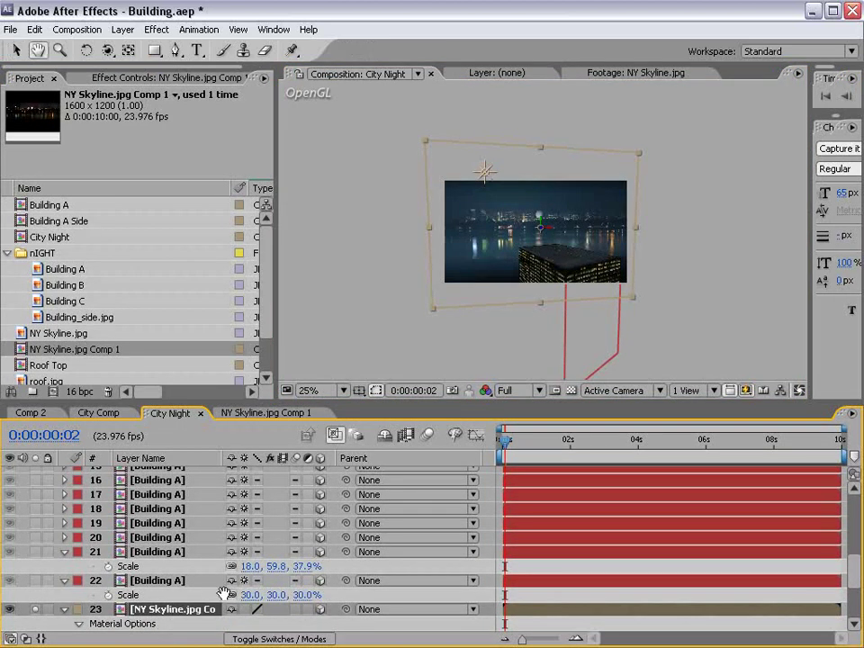
pyautogui.moveTo(247, 643); pyautogui.dragTo(210, 486)
pyautogui.scroll(-1, 210, 486)
pyautogui.press('v')
pyautogui.click(232, 552)
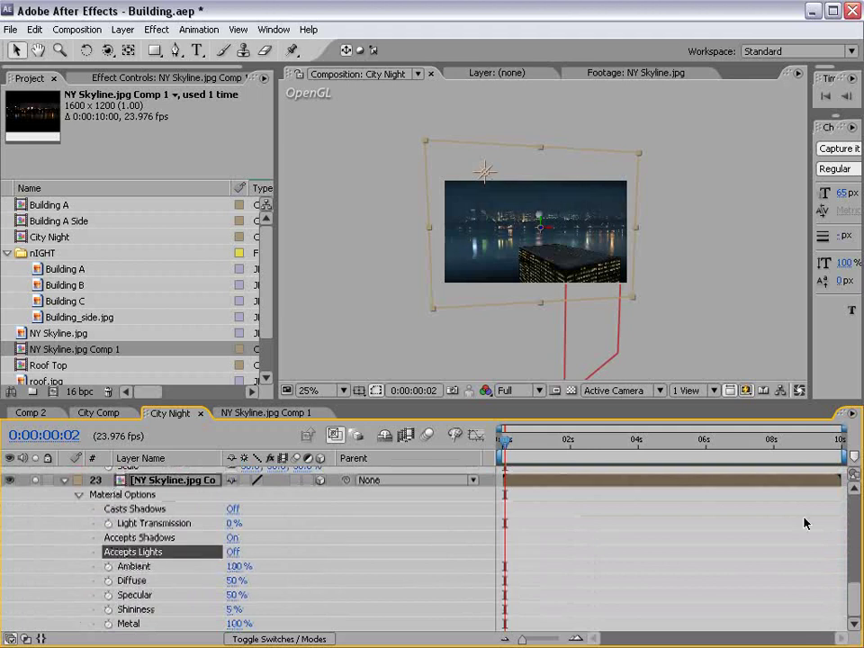
# Reposition Main Light over the skyline in the upper left part of the frame
pyautogui.moveTo(860, 613); pyautogui.dragTo(748, 351)
pyautogui.press('.')
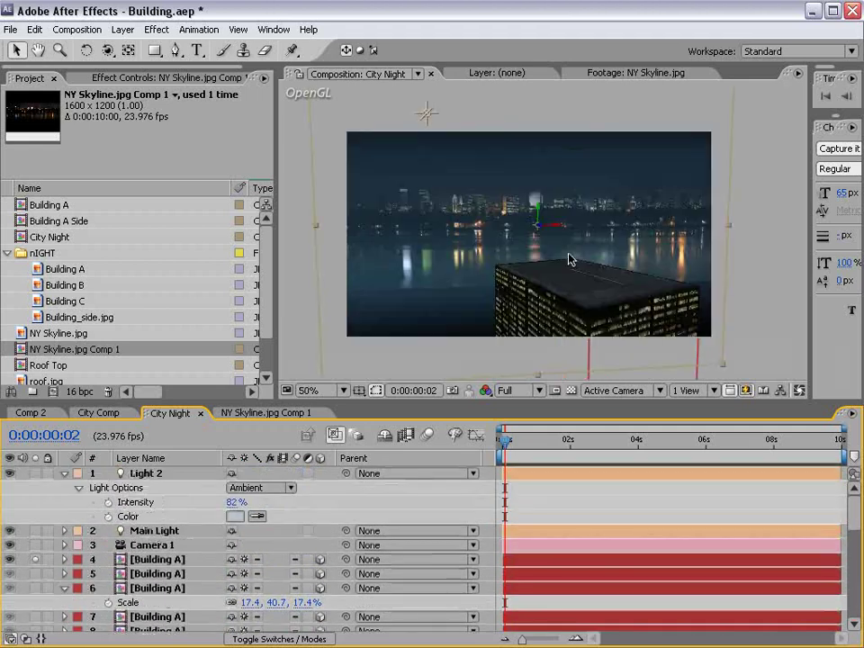
pyautogui.click(427, 112)
pyautogui.moveTo(427, 111); pyautogui.dragTo(420, 142)
pyautogui.moveTo(430, 203)
pyautogui.mouseDown()
pyautogui.moveTo(410, 294)
pyautogui.moveTo(467, 139)
pyautogui.moveTo(434, 95)
pyautogui.moveTo(431, 182)
pyautogui.mouseUp()
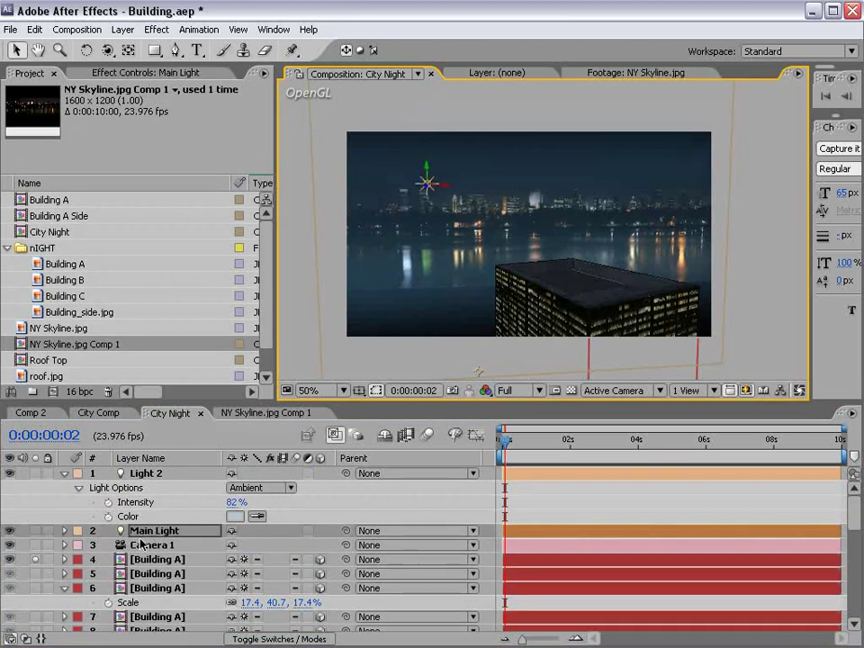
# Move Main Light so it lights the rooftop's inner wall, and set its intensity to 146%
pyautogui.press('a')
pyautogui.press('a')
pyautogui.moveTo(237, 559); pyautogui.dragTo(523, 521)
pyautogui.moveTo(431, 183); pyautogui.dragTo(396, 164)
pyautogui.moveTo(443, 180); pyautogui.dragTo(358, 194)
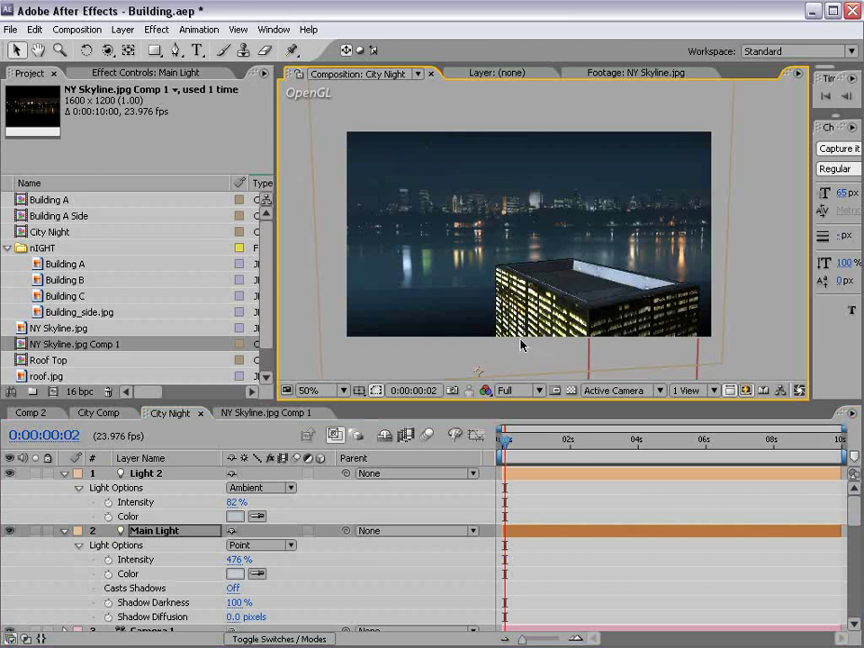
pyautogui.moveTo(218, 559); pyautogui.dragTo(209, 561)
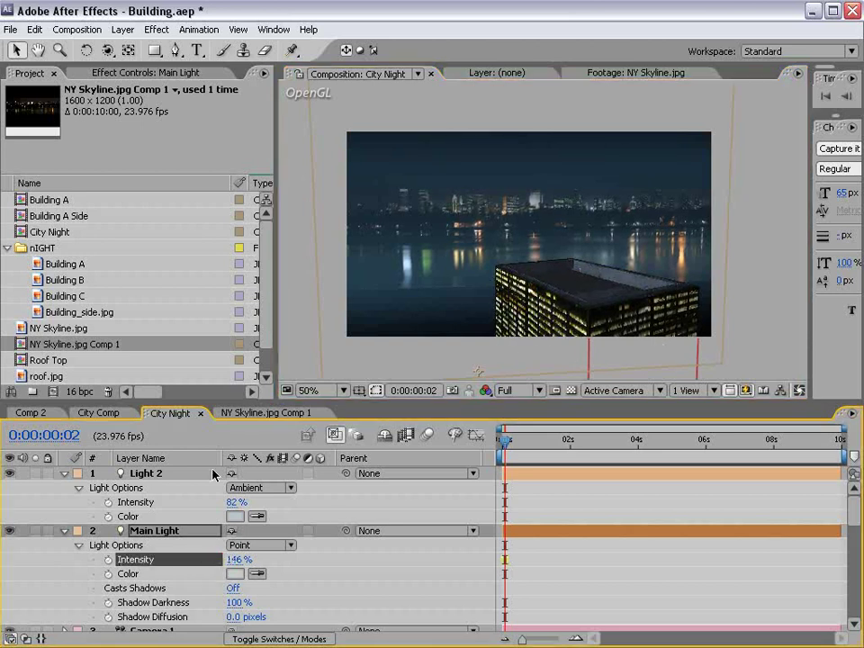
# Change Main Light's colour to a more saturated blue-grey and check the result on the rooftop
pyautogui.click(65, 475)
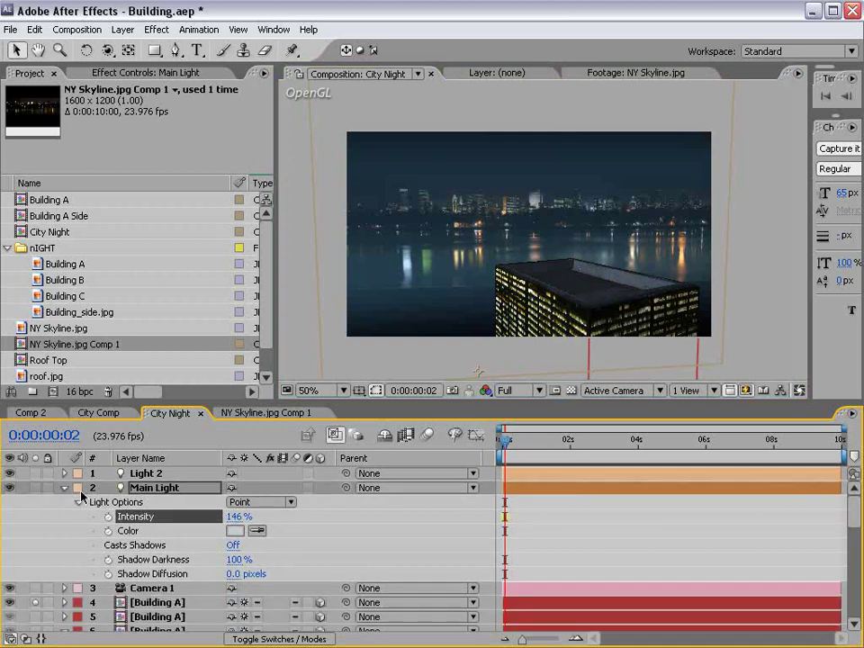
pyautogui.click(235, 531)
pyautogui.click(316, 349)
pyautogui.moveTo(507, 268); pyautogui.dragTo(402, 413)
pyautogui.click(557, 448)
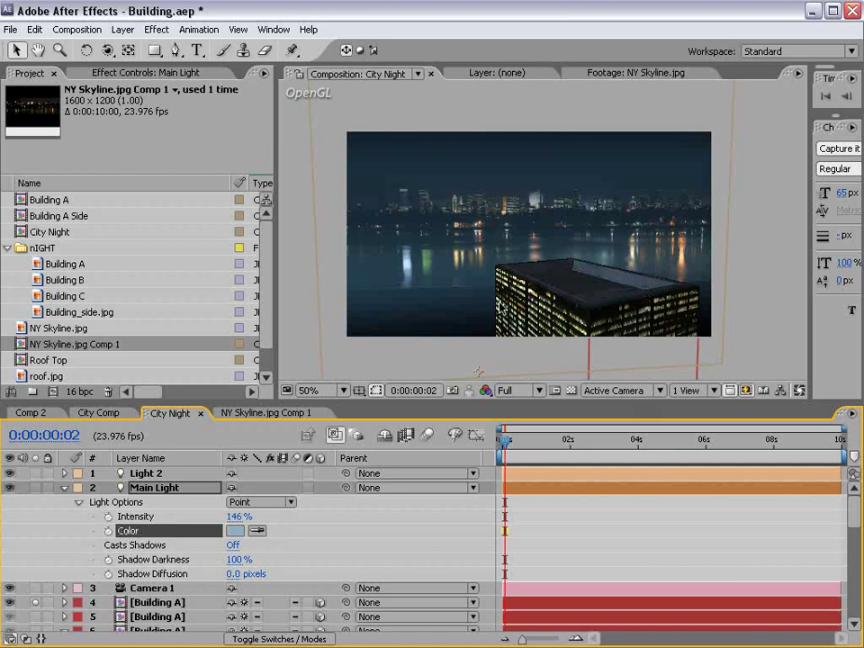
pyautogui.press('`')
pyautogui.press('`')
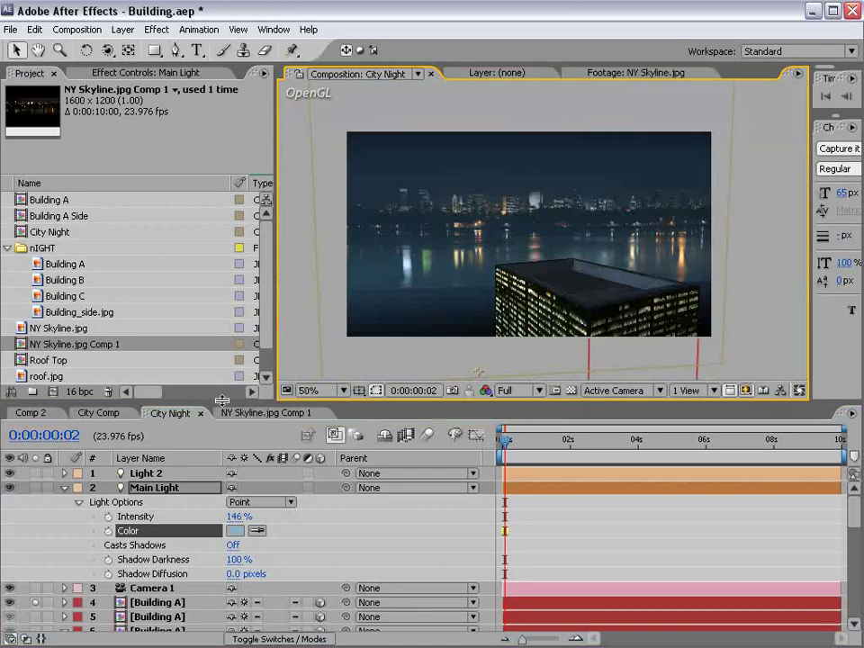
# Unsolo the foreground Building A and skyline layers, and review the whole lit city enlarged
pyautogui.moveTo(221, 401); pyautogui.dragTo(222, 252)
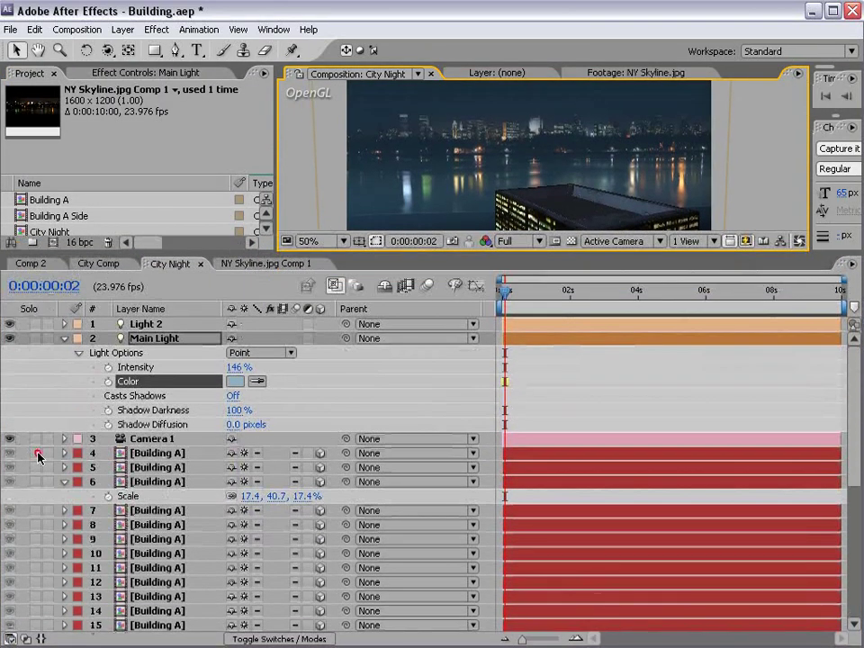
pyautogui.click(38, 457)
pyautogui.moveTo(856, 436); pyautogui.dragTo(843, 599)
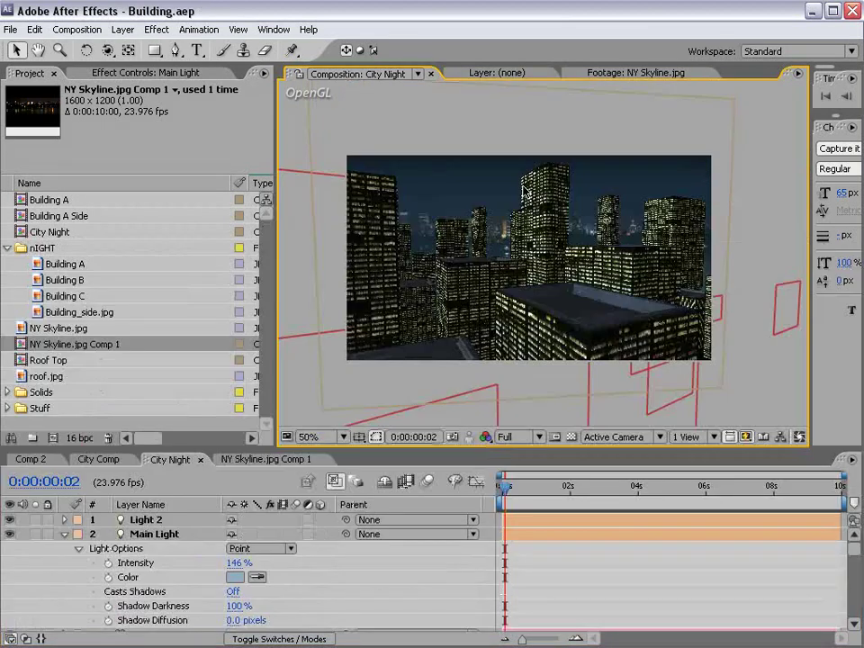
pyautogui.press('`')
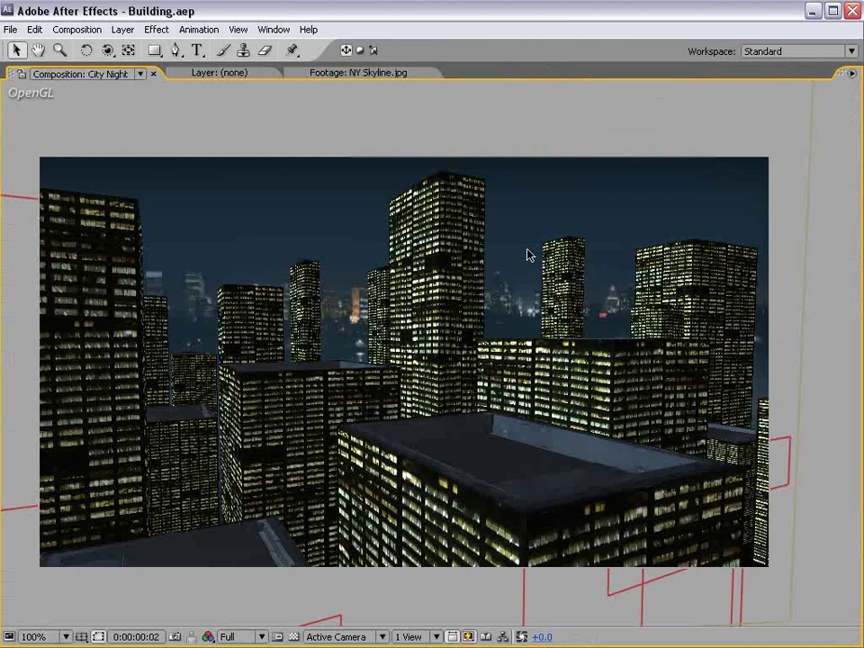
pyautogui.press('`')
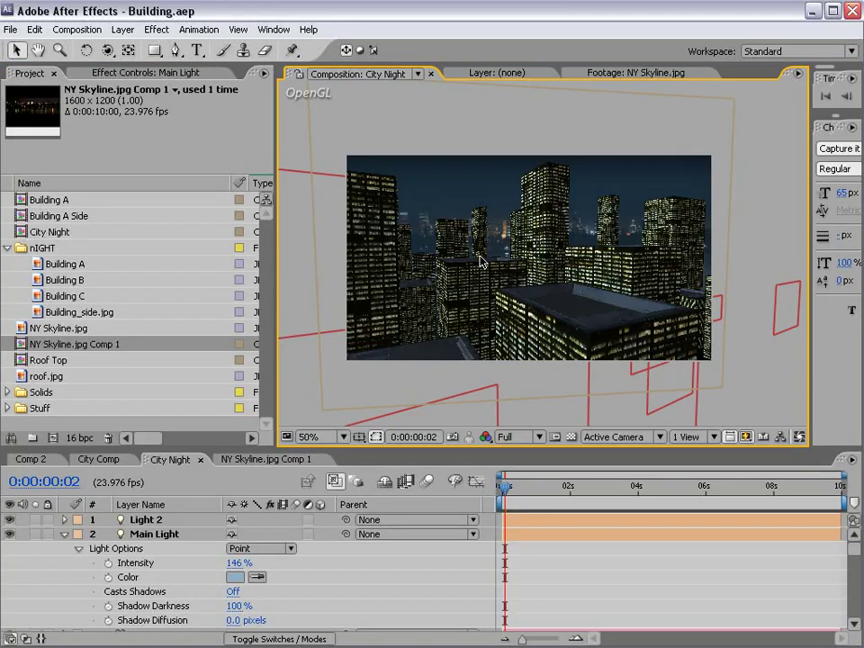
# Open the Building A comp, open its nested Building A Side comp, and select the Building_side.jpg layer for an enlarged view
pyautogui.click(63, 534)
pyautogui.doubleClick(177, 567)
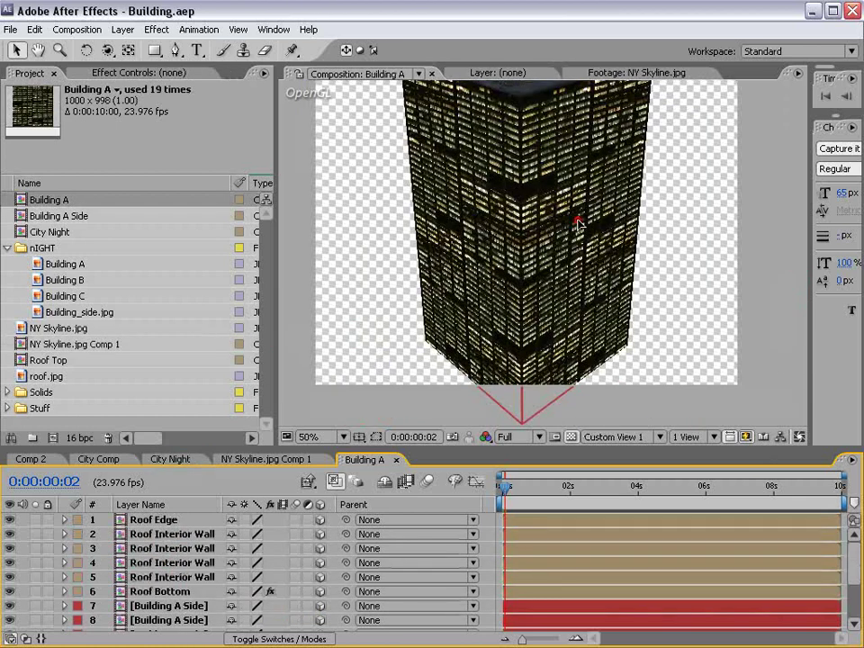
pyautogui.click(577, 221)
pyautogui.doubleClick(191, 551)
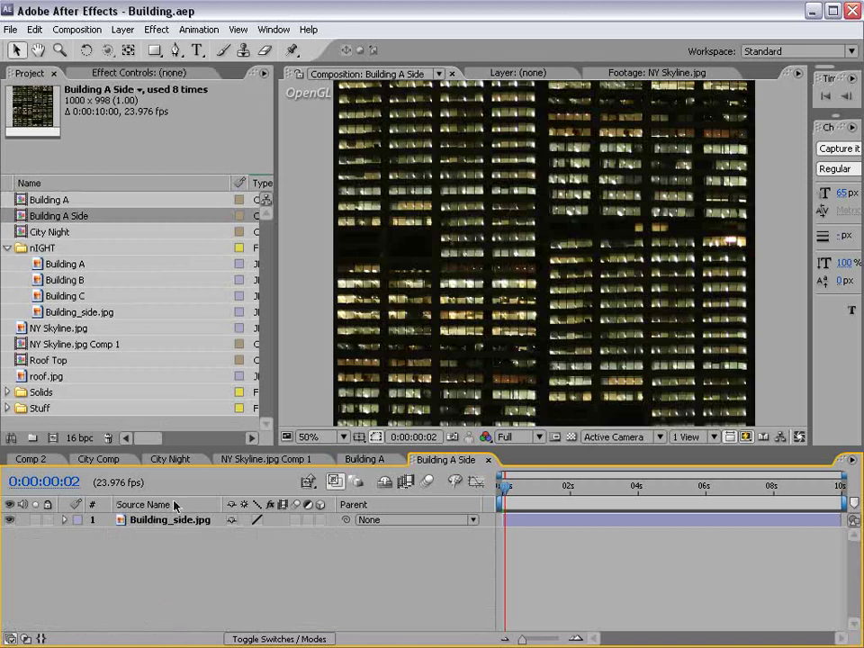
pyautogui.click(176, 519)
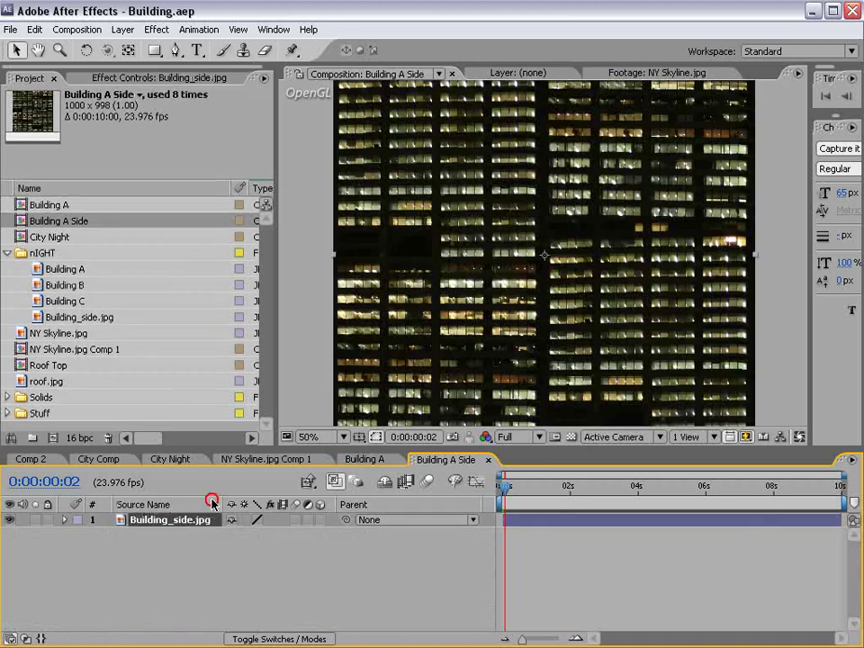
pyautogui.press('`')
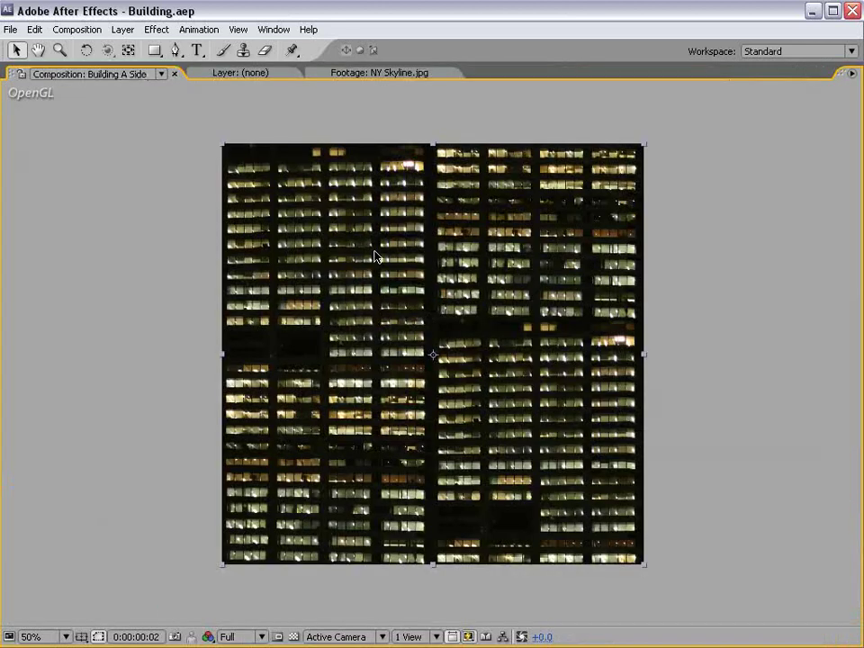
# Create a comp-sized solid in Building A Side, using the near-black sampled from an unlit part of the facade as its colour
pyautogui.press('`')
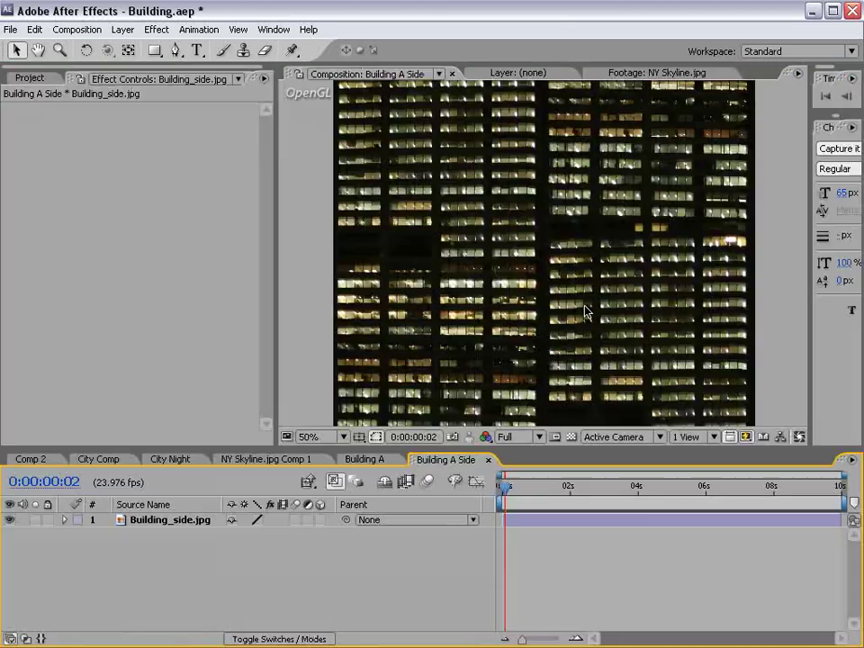
pyautogui.press('.')
pyautogui.press('`')
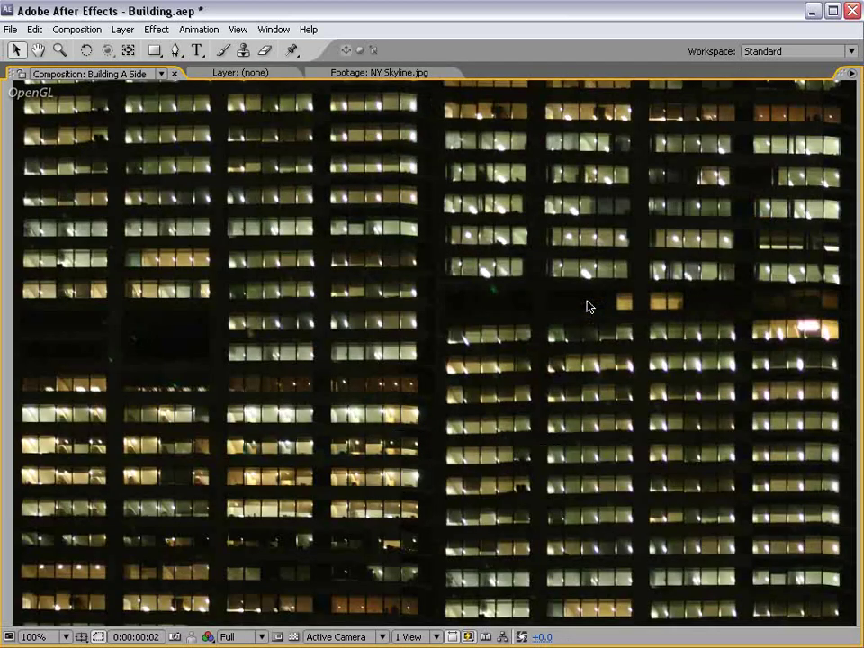
pyautogui.press(',')
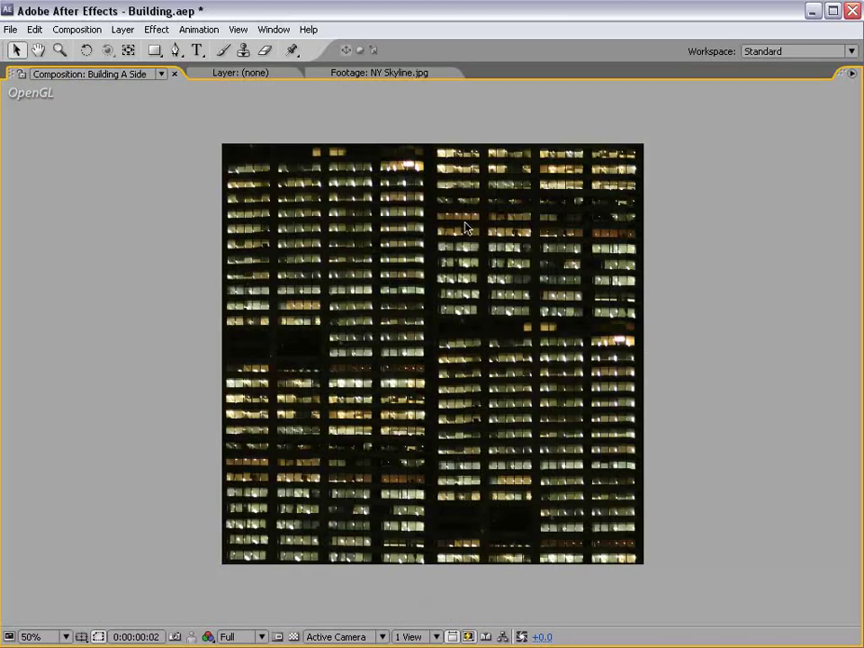
pyautogui.click(123, 30)
pyautogui.moveTo(128, 50)
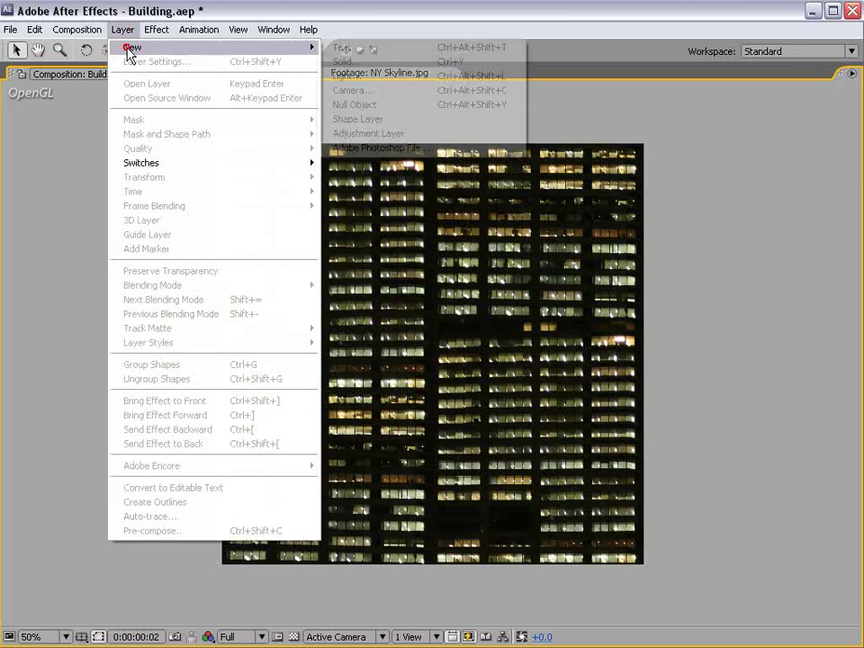
pyautogui.click(346, 62)
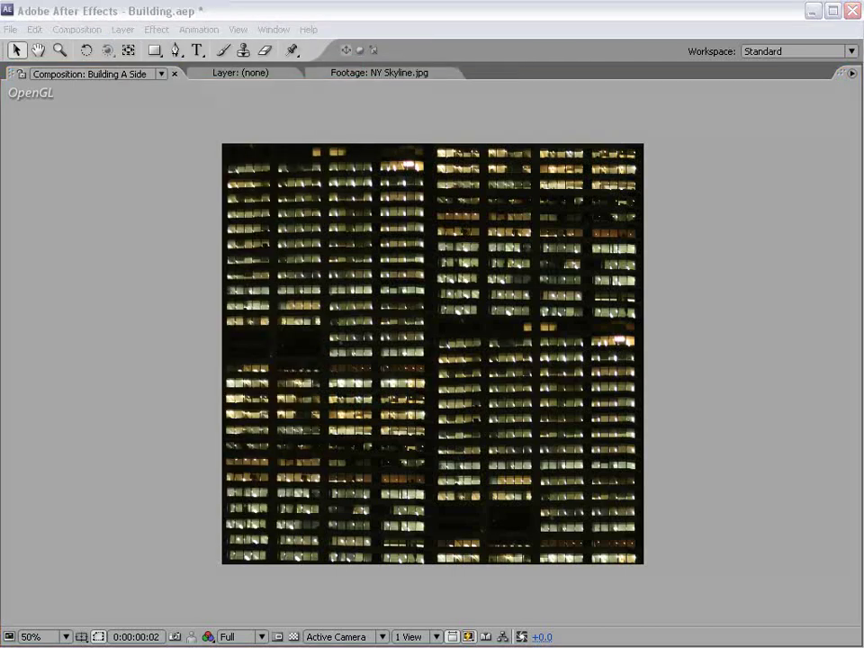
pyautogui.click(666, 462)
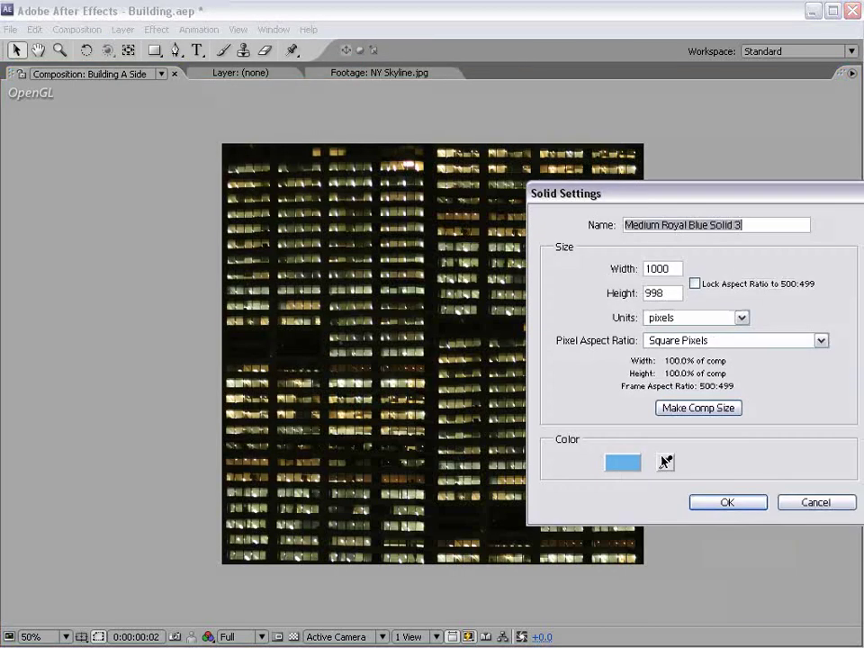
pyautogui.click(308, 344)
pyautogui.click(728, 503)
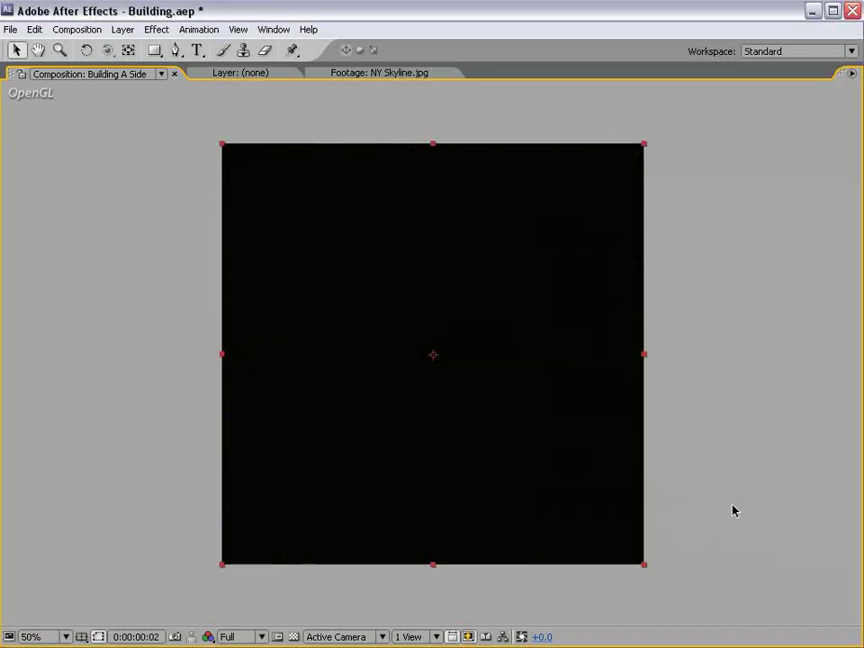
# Hide the new solid and draw rectangular masks on it over scattered groups of windows across the whole facade
pyautogui.press('`')
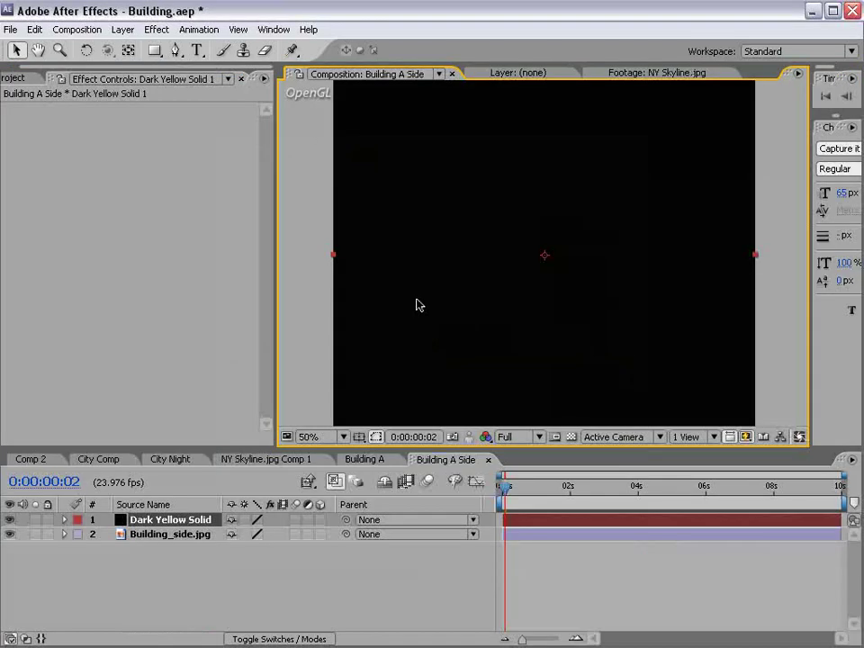
pyautogui.click(10, 519)
pyautogui.moveTo(153, 51); pyautogui.dragTo(216, 78)
pyautogui.moveTo(371, 448); pyautogui.dragTo(369, 582)
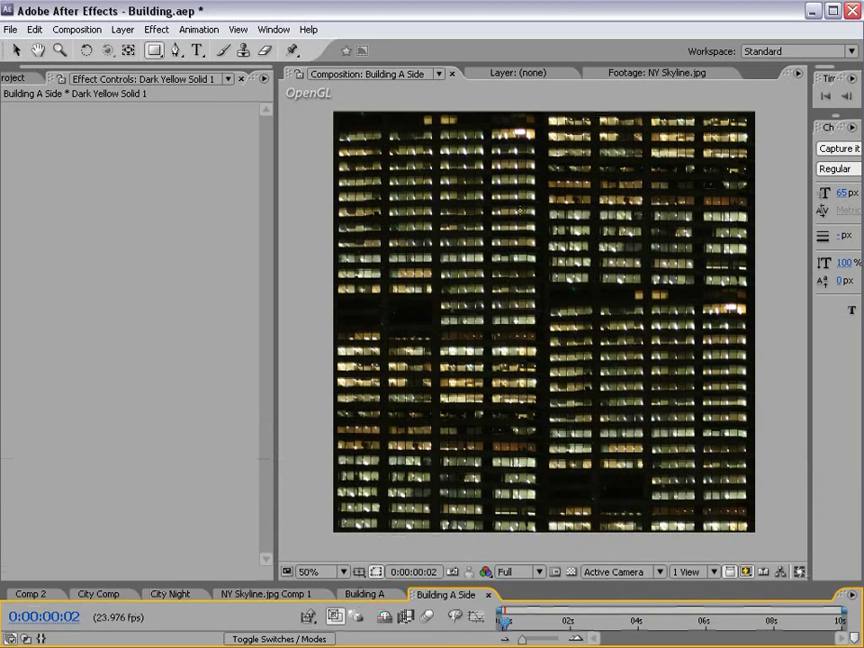
pyautogui.moveTo(545, 207); pyautogui.dragTo(647, 221)
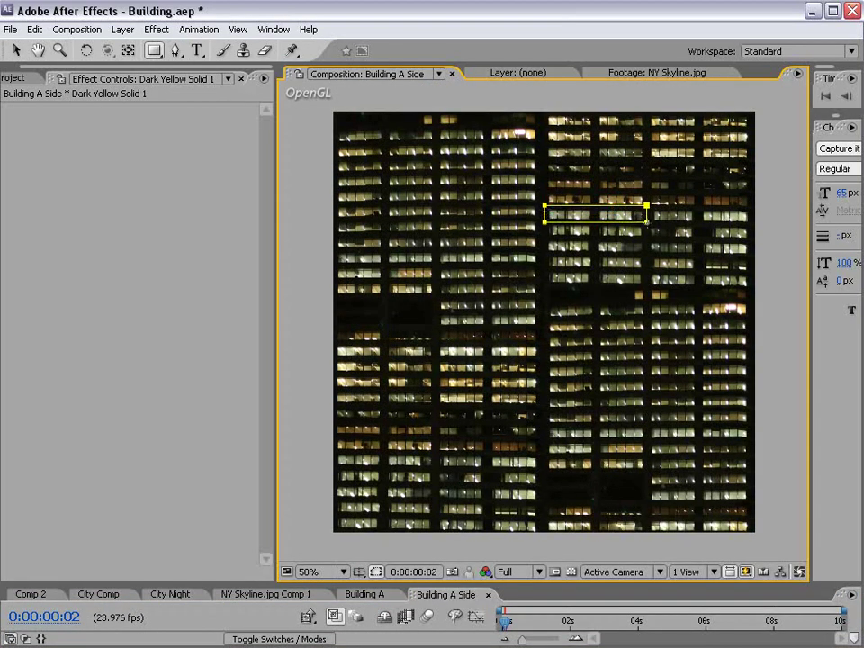
pyautogui.moveTo(334, 221); pyautogui.dragTo(437, 248)
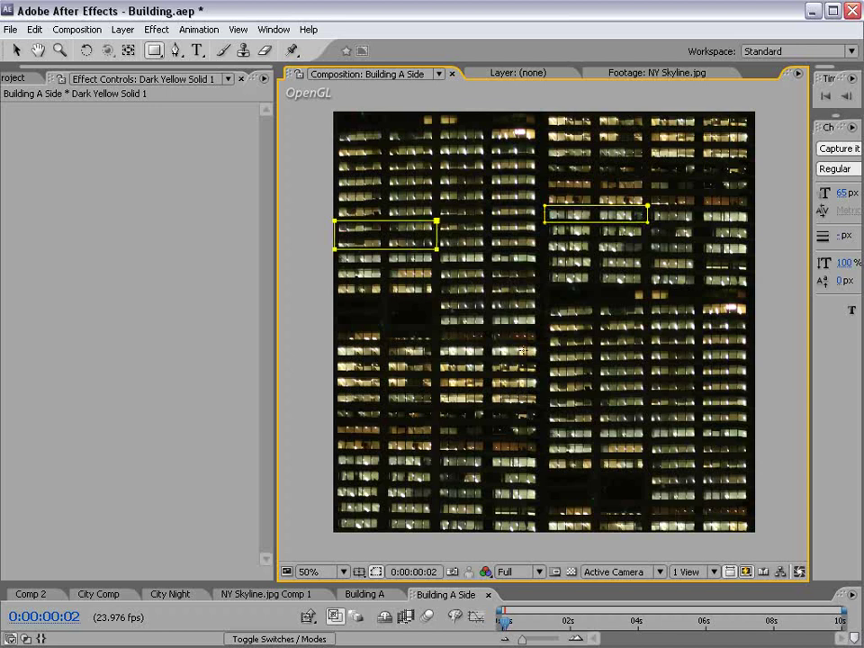
pyautogui.moveTo(547, 366); pyautogui.dragTo(645, 394)
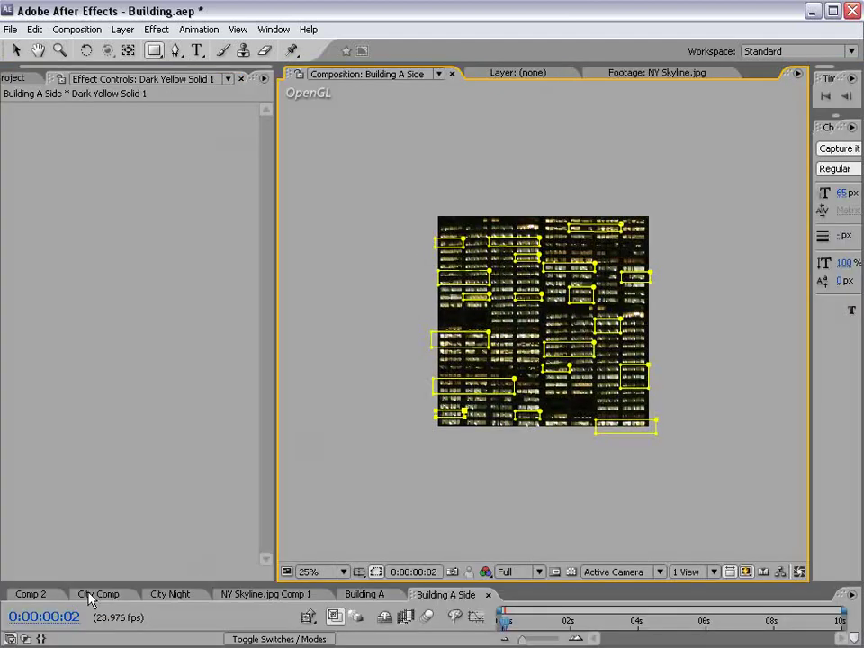
# Make the masked solid visible again and check the blacked-out windows in an enlarged view
pyautogui.moveTo(186, 585); pyautogui.dragTo(187, 452)
pyautogui.moveTo(858, 611); pyautogui.dragTo(102, 537)
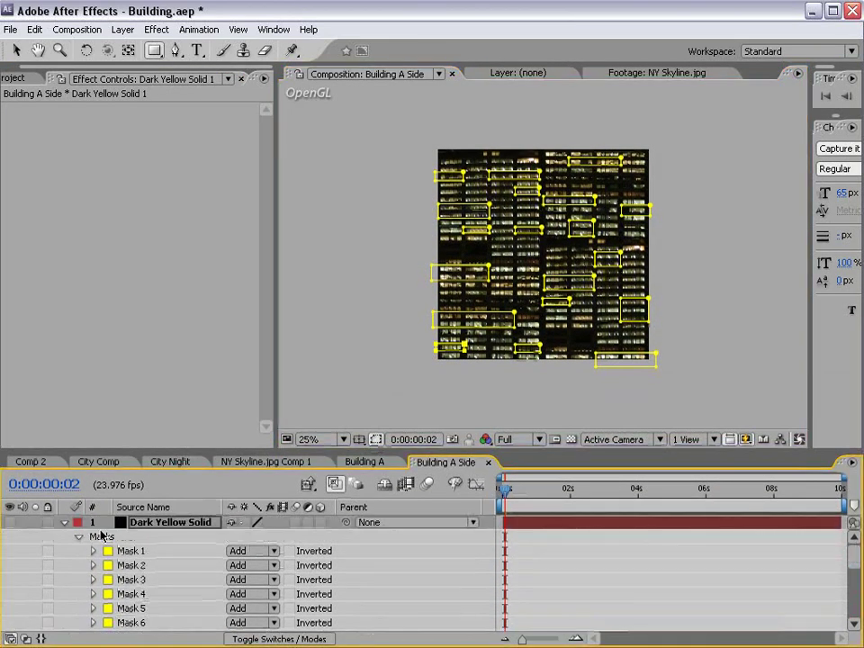
pyautogui.press('.')
pyautogui.press('`')
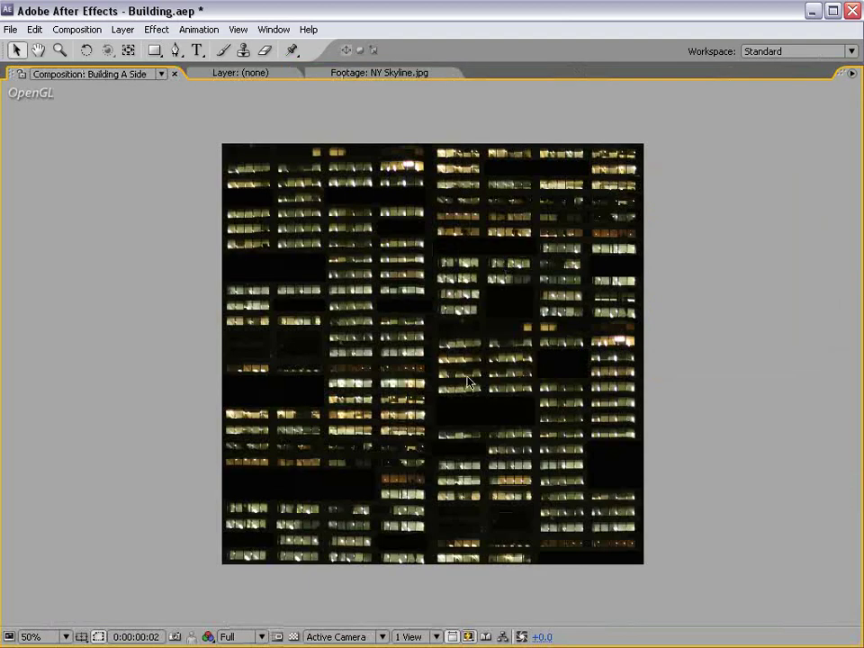
pyautogui.press('`')
pyautogui.press(',')
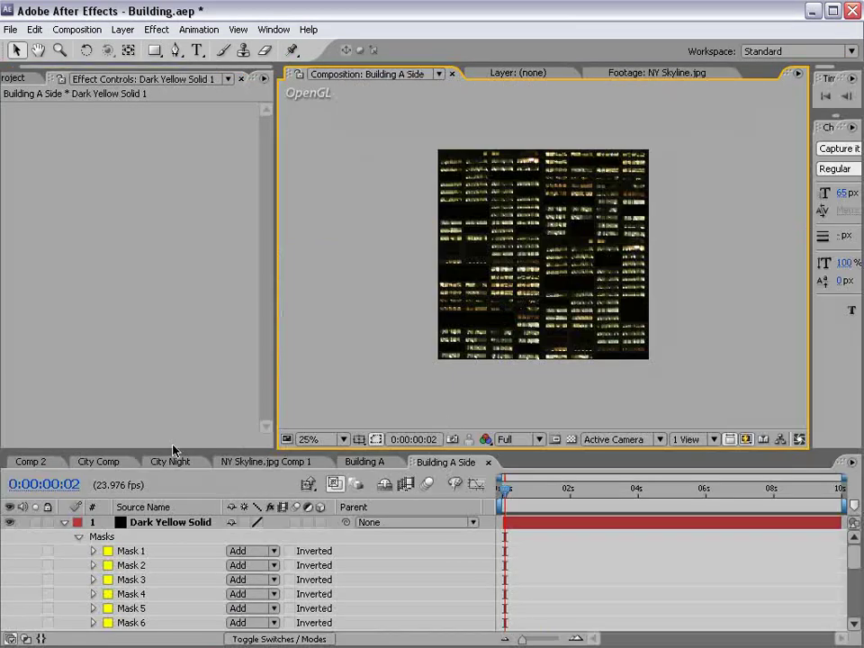
# Open the City Night comp and review the buildings with the varied window pattern enlarged
pyautogui.click(172, 461)
pyautogui.press('`')
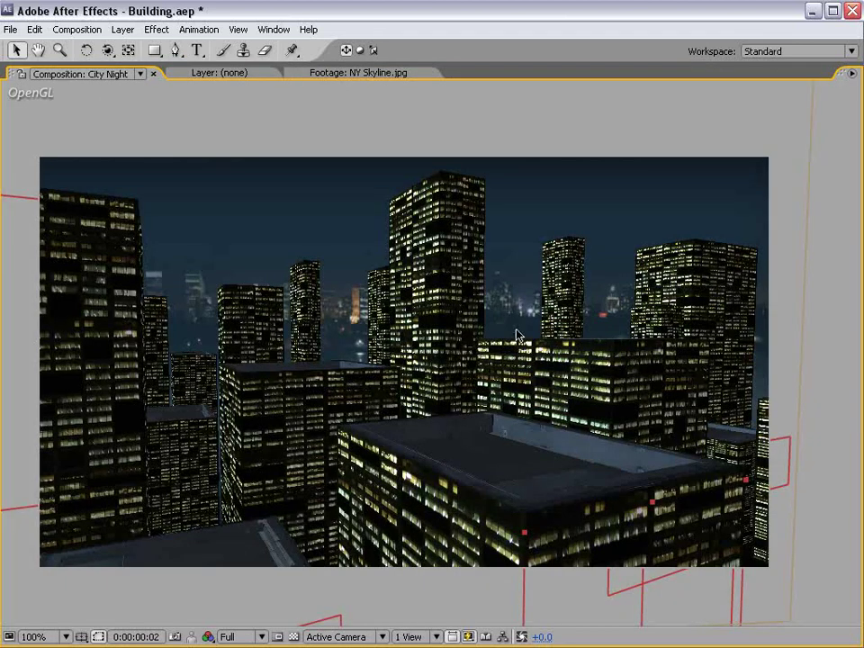
pyautogui.press('`')
pyautogui.press(',')
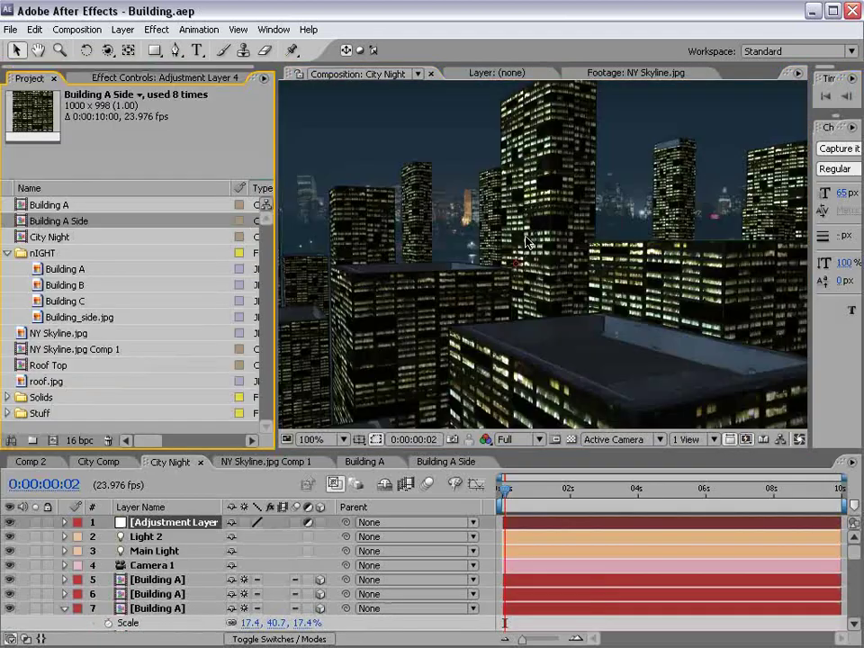
pyautogui.press('`')
pyautogui.press('`')
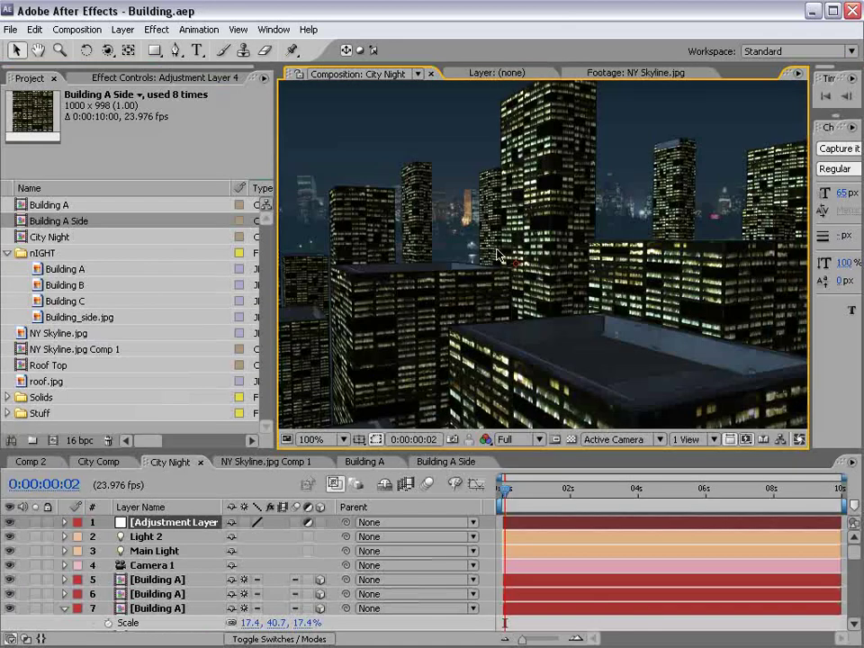
# Create a new composition from the City Night comp and rename it City Night CC
pyautogui.click(45, 238)
pyautogui.moveTo(31, 237); pyautogui.dragTo(54, 443)
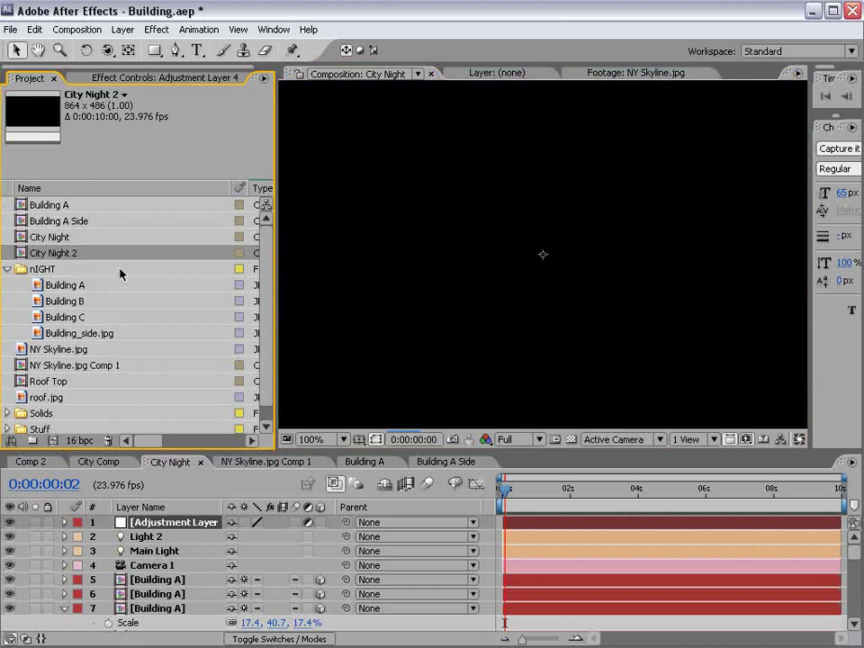
pyautogui.click(84, 249)
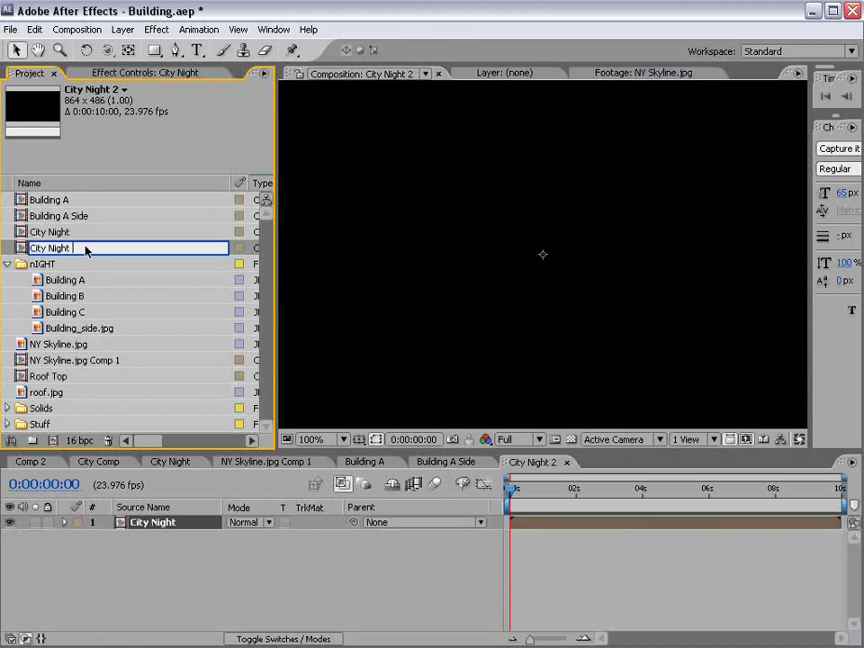
pyautogui.press('Return')
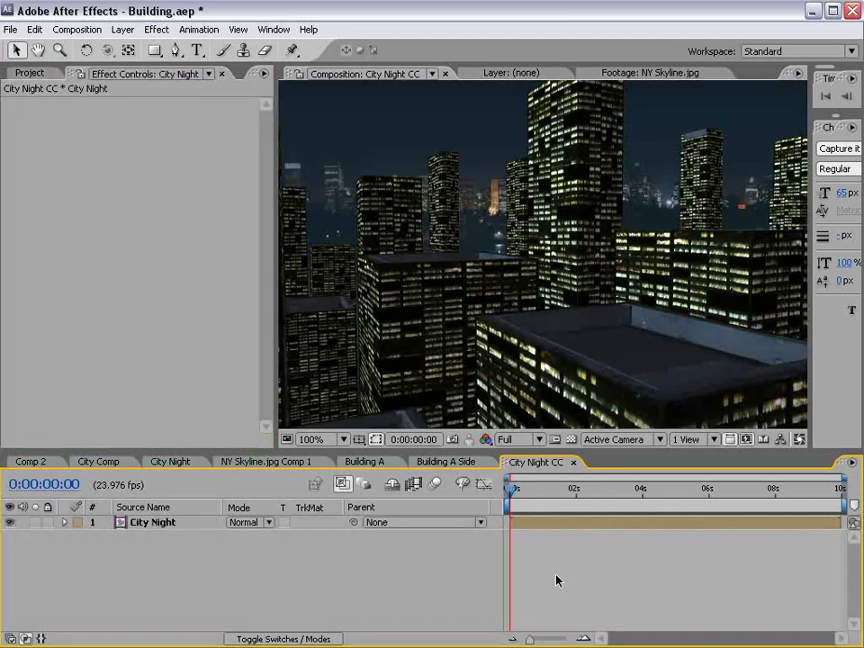
# Add an adjustment layer above City Night in City Night CC and name it CC
pyautogui.click(123, 29)
pyautogui.moveTo(135, 47)
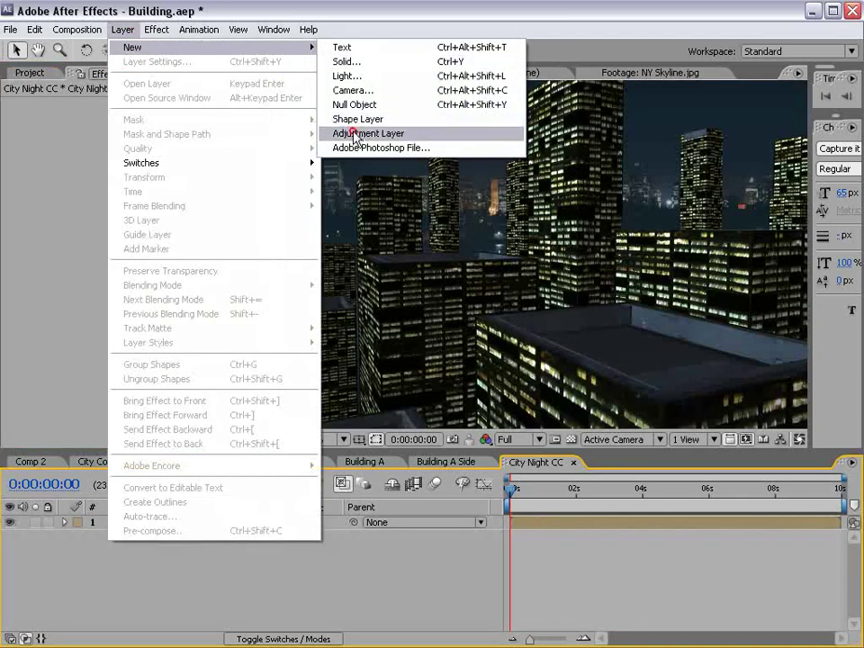
pyautogui.click(353, 133)
pyautogui.press('Return')
pyautogui.write('CC')
pyautogui.click(182, 574)
# Create a black (#000000) comp-sized solid named BG and place it beneath the City Night layer
pyautogui.click(119, 30)
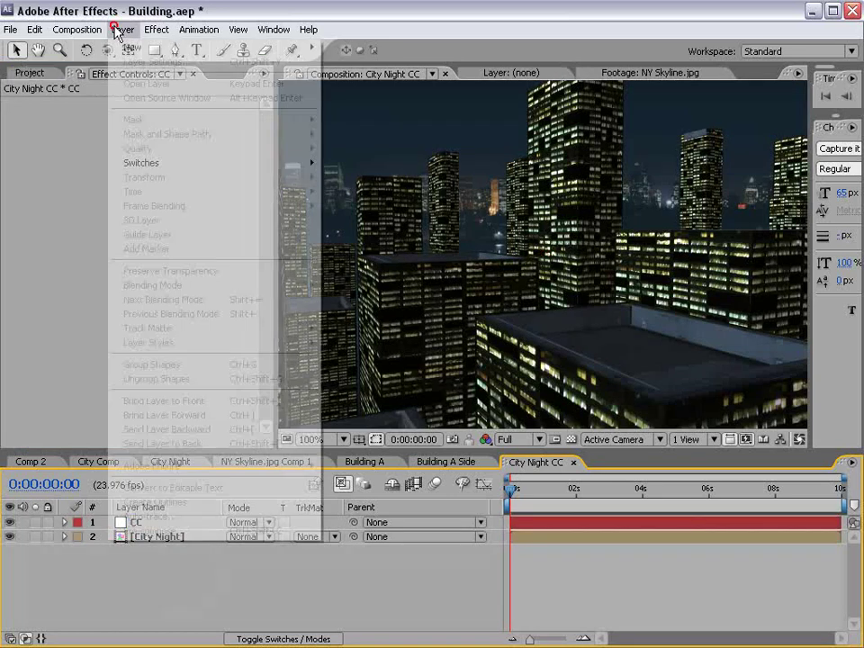
pyautogui.moveTo(121, 44)
pyautogui.click(372, 62)
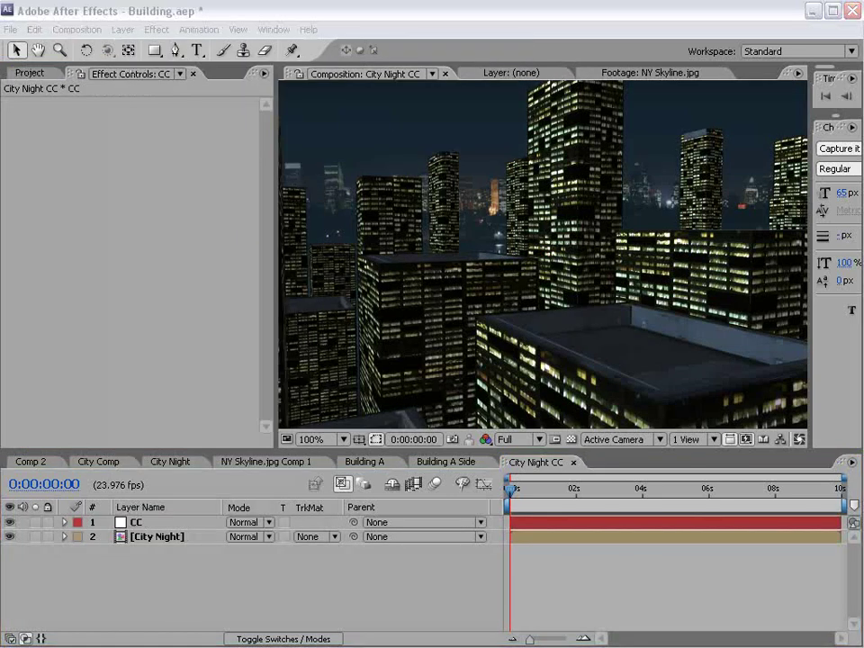
pyautogui.click(231, 402)
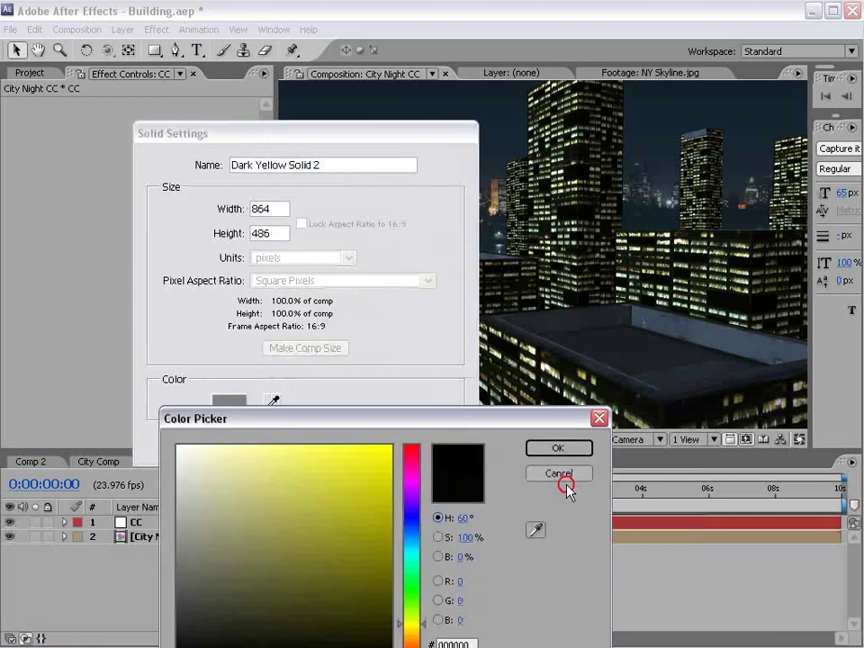
pyautogui.moveTo(355, 414); pyautogui.dragTo(360, 356)
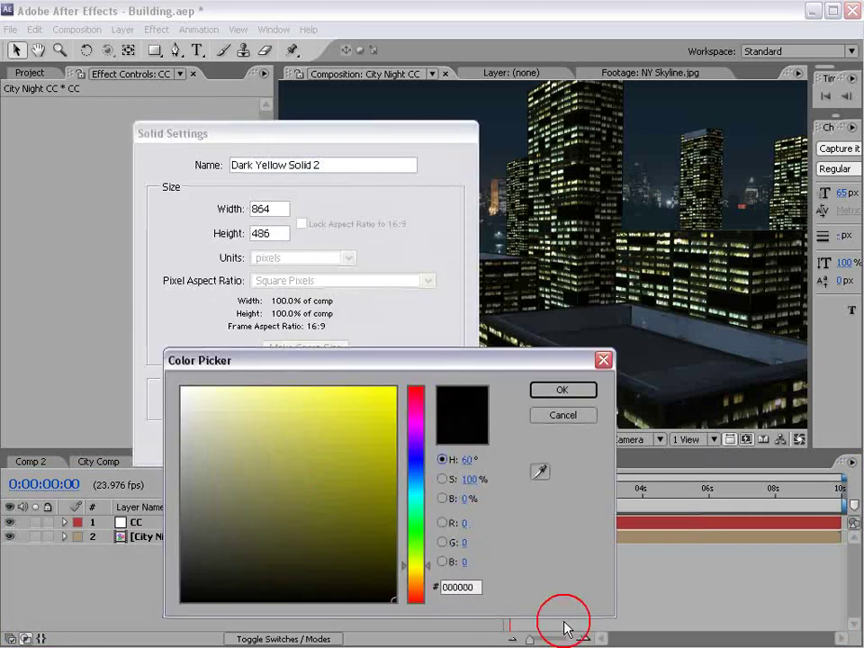
pyautogui.click(566, 391)
pyautogui.write('BG')
pyautogui.click(342, 441)
pyautogui.moveTo(144, 523); pyautogui.dragTo(142, 587)
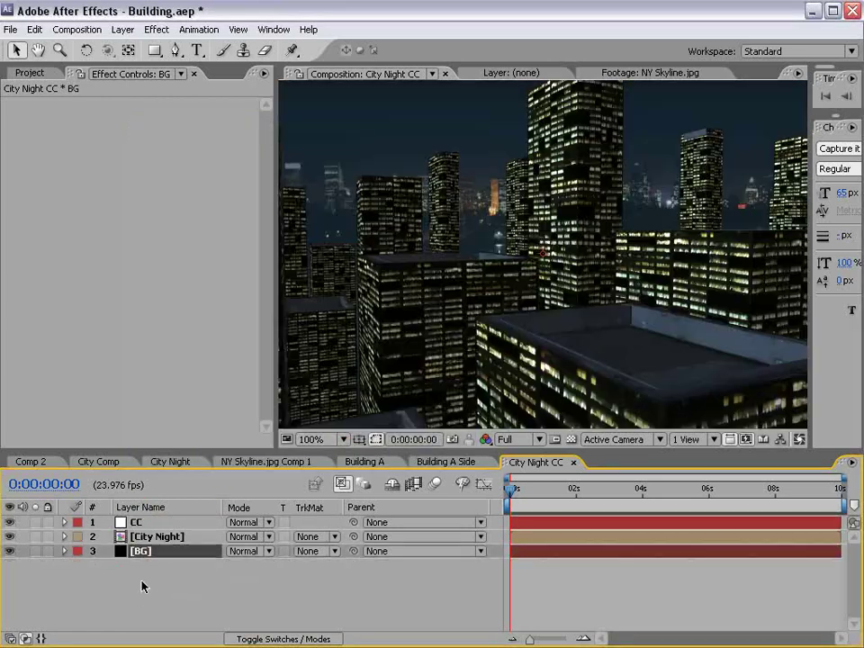
# Apply the Tint and Curves colour correction effects to the CC adjustment layer
pyautogui.click(136, 522)
pyautogui.press(',')
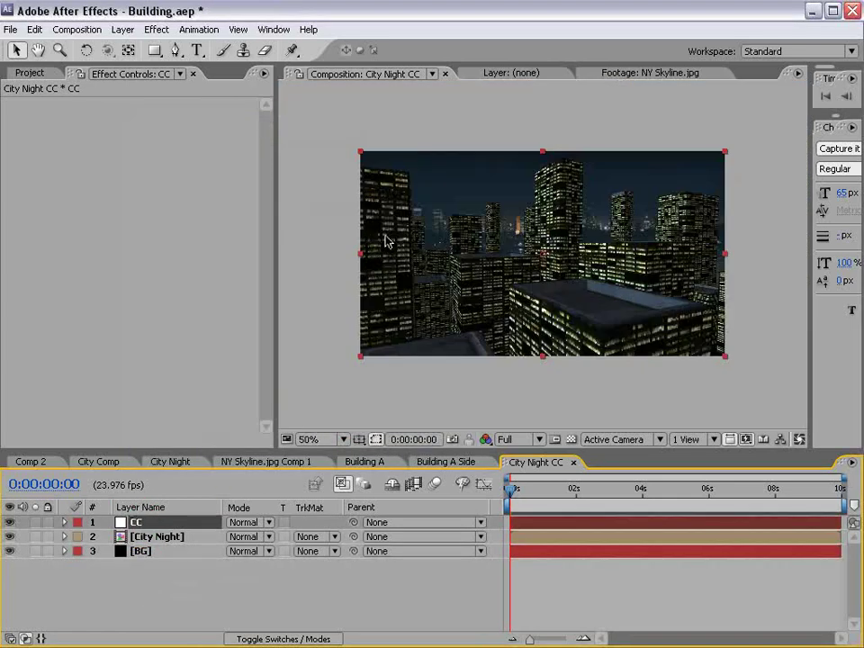
pyautogui.click(158, 30)
pyautogui.moveTo(208, 154)
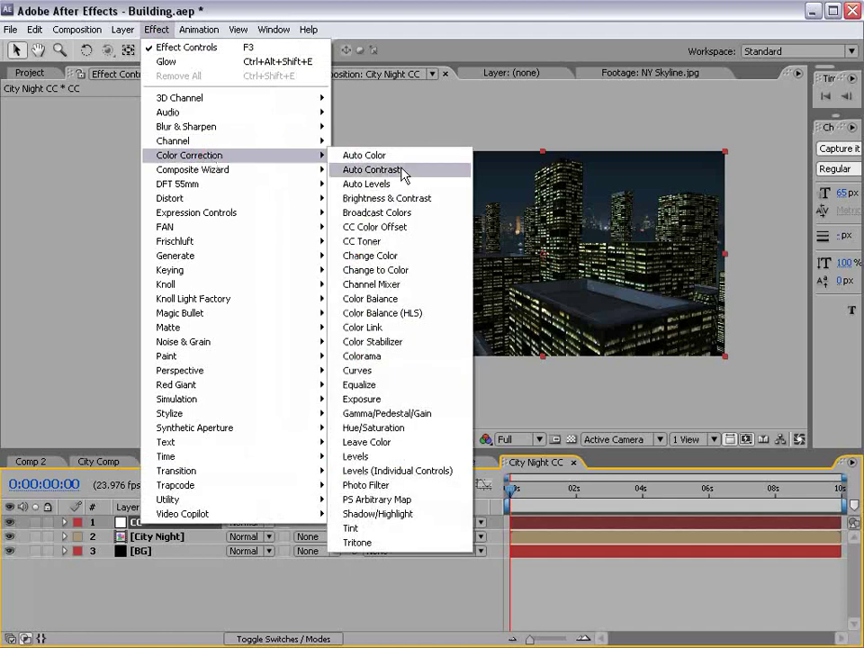
pyautogui.click(416, 528)
pyautogui.click(157, 31)
pyautogui.moveTo(193, 154)
pyautogui.click(356, 372)
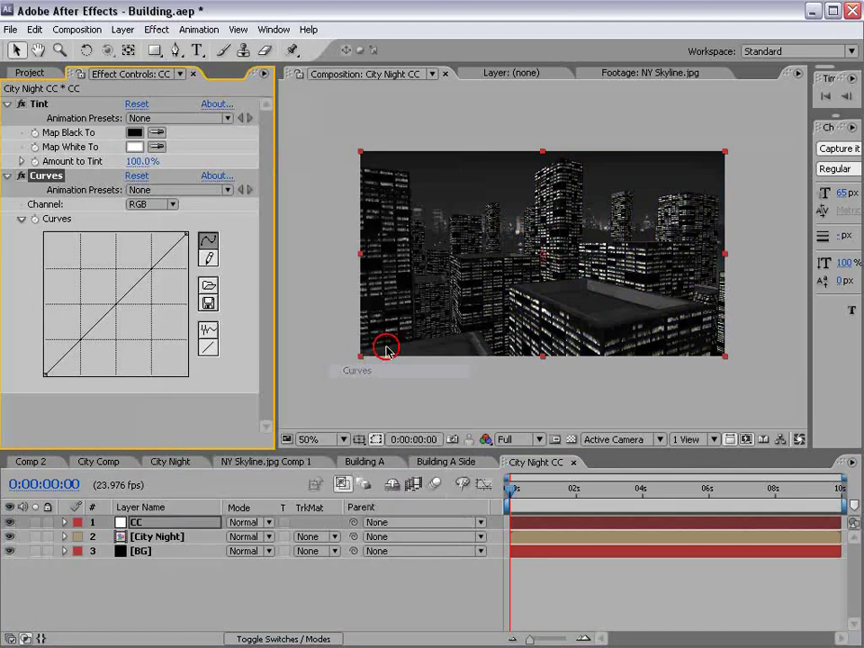
# Set the Tint effect's Amount to Tint to 20% and check the city at 100% magnification
pyautogui.click(135, 162)
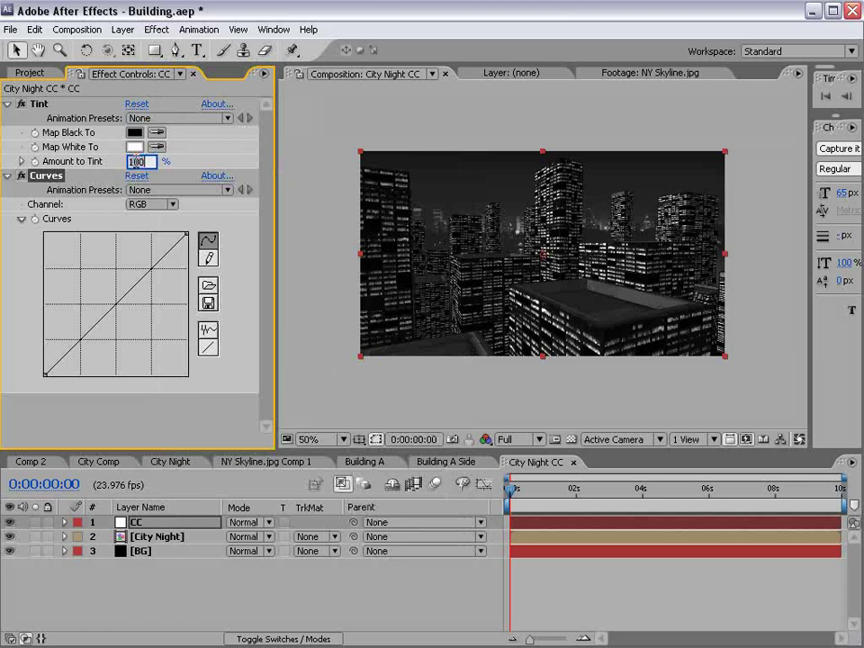
pyautogui.write('20')
pyautogui.press('Return')
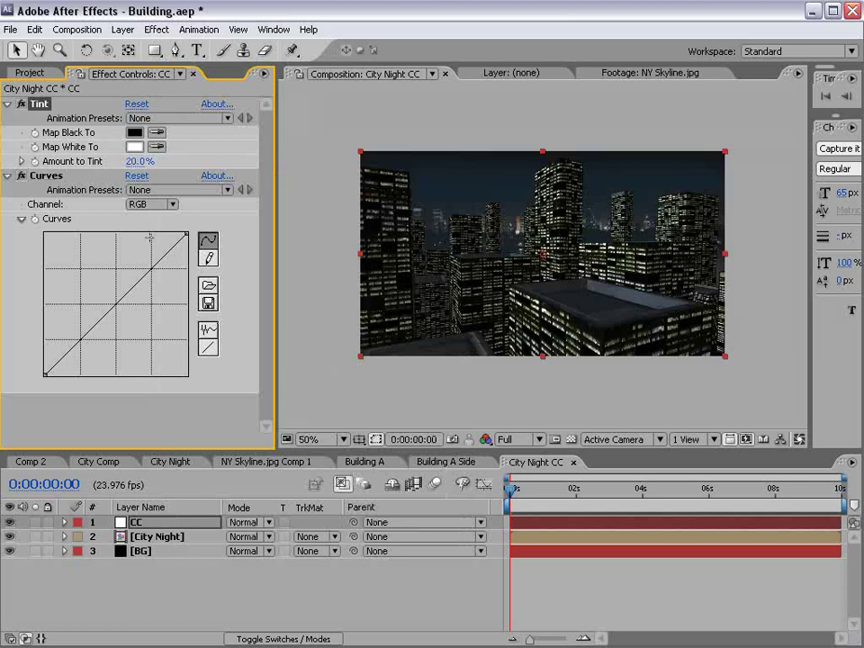
pyautogui.scroll(1, 378, 191)
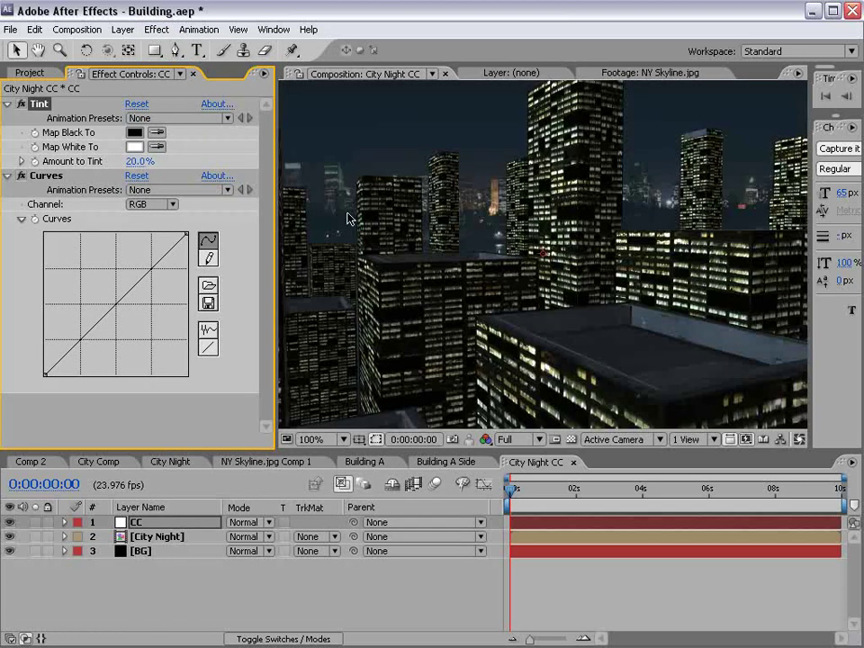
# Lower the midtones of the Red channel slightly in the CC layer's Curves effect
pyautogui.click(150, 207)
pyautogui.click(150, 221)
pyautogui.moveTo(118, 300); pyautogui.dragTo(120, 309)
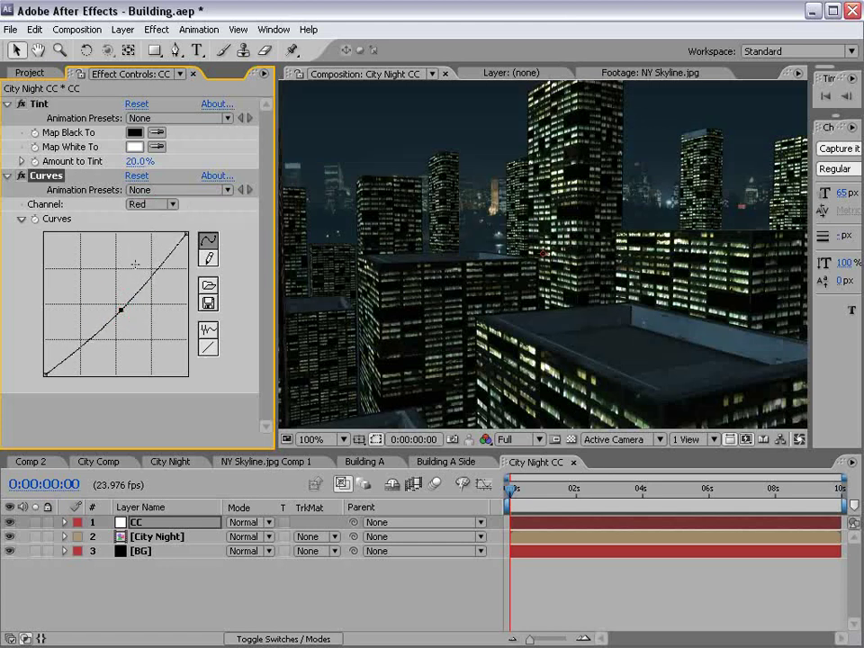
# Raise the shadows of the Curves Blue channel and anchor its midtones close to the original diagonal
pyautogui.click(149, 209)
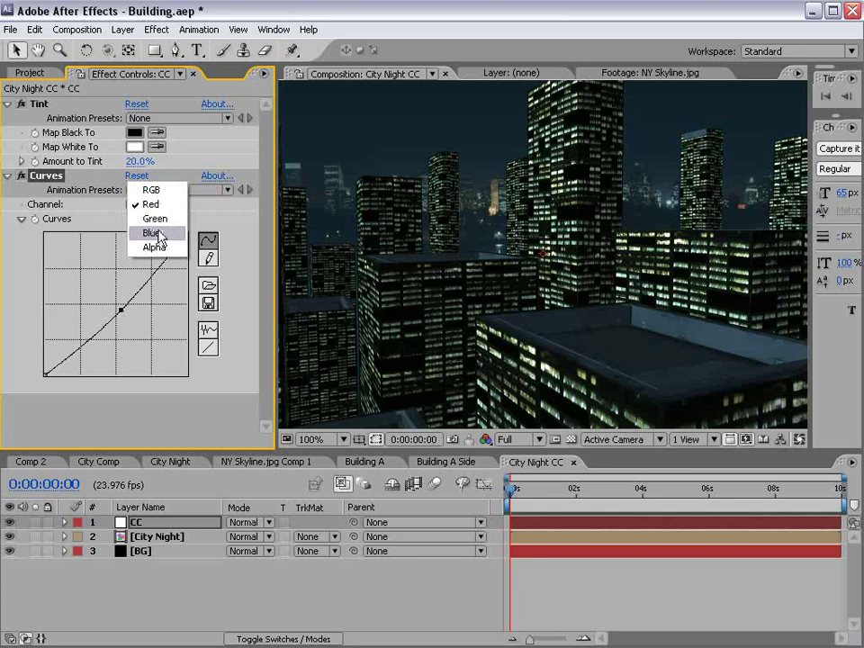
pyautogui.click(151, 236)
pyautogui.click(73, 346)
pyautogui.moveTo(73, 345); pyautogui.dragTo(71, 342)
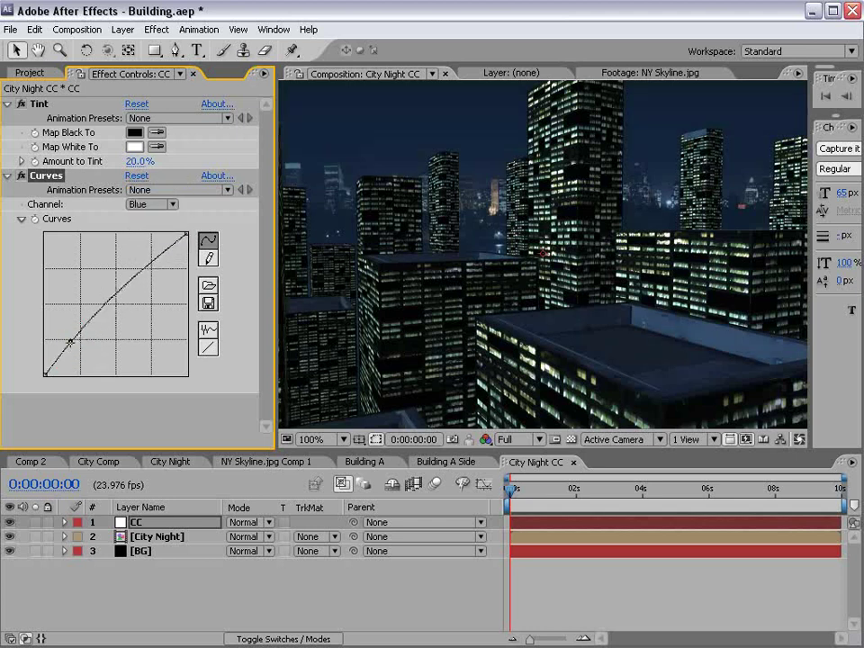
pyautogui.click(111, 299)
pyautogui.moveTo(114, 300); pyautogui.dragTo(116, 301)
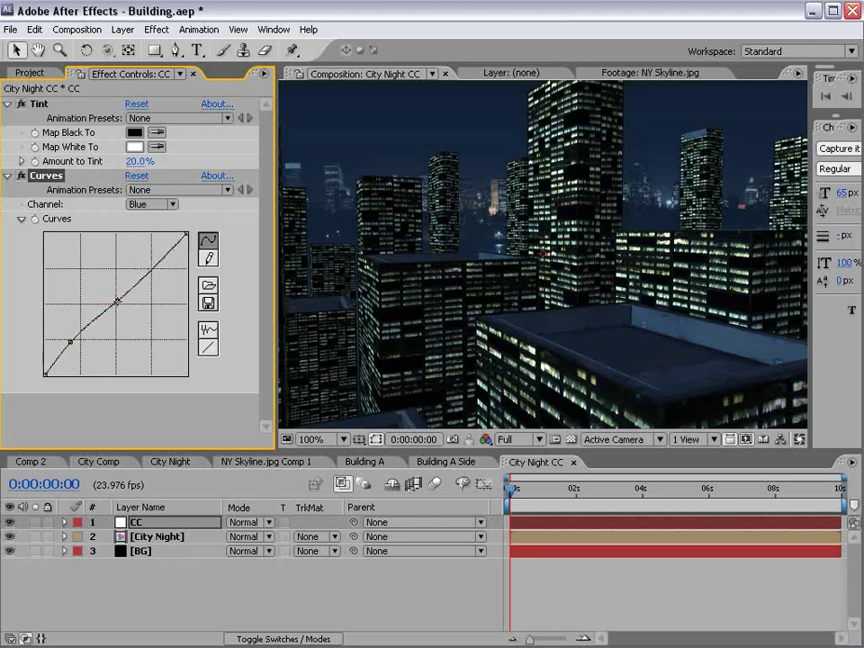
# Shape the Curves RGB channel into a contrast curve with darker lower midtones and raised highlights, and check the whole city
pyautogui.click(153, 204)
pyautogui.click(155, 163)
pyautogui.moveTo(90, 329); pyautogui.dragTo(100, 339)
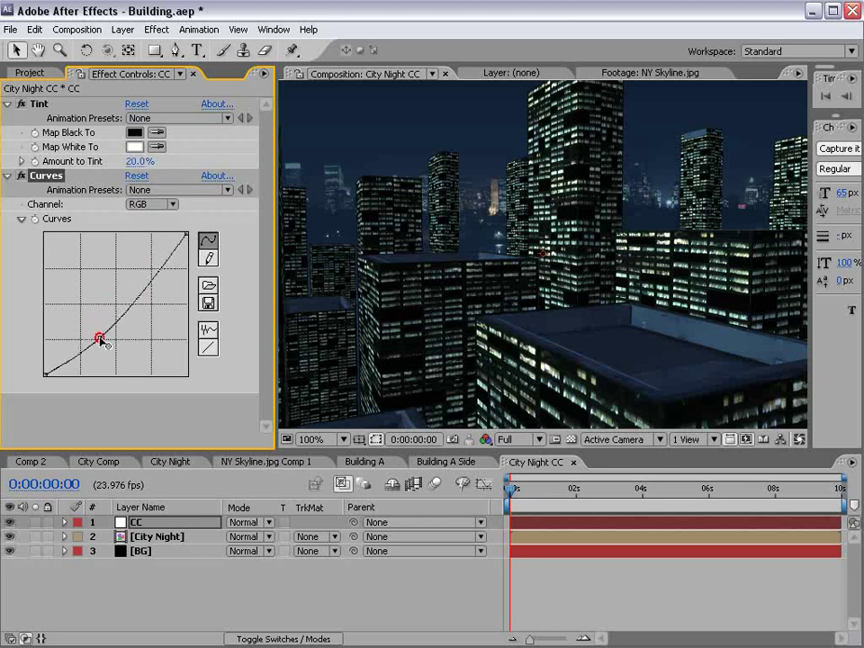
pyautogui.click(77, 351)
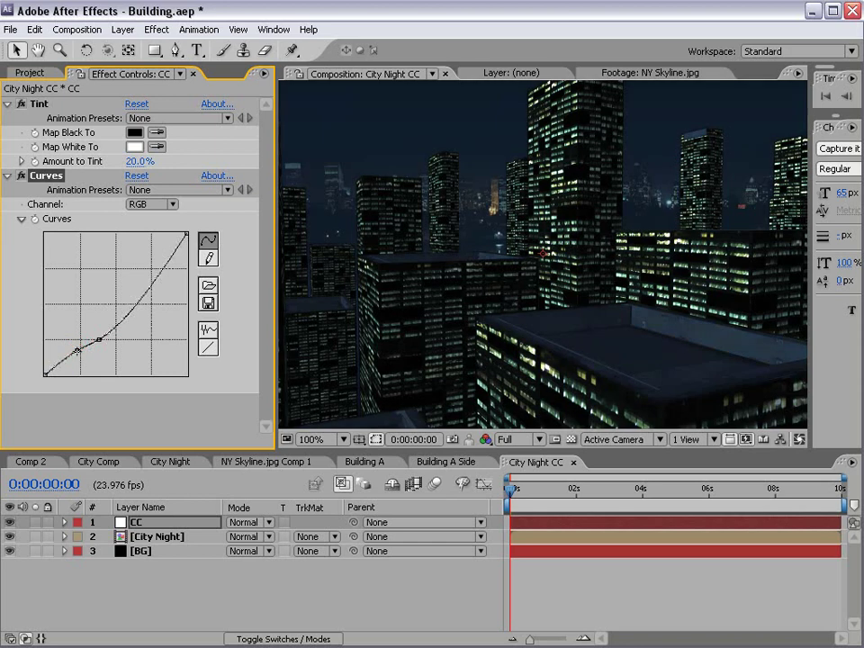
pyautogui.moveTo(101, 339); pyautogui.dragTo(109, 331)
pyautogui.moveTo(156, 270); pyautogui.dragTo(158, 260)
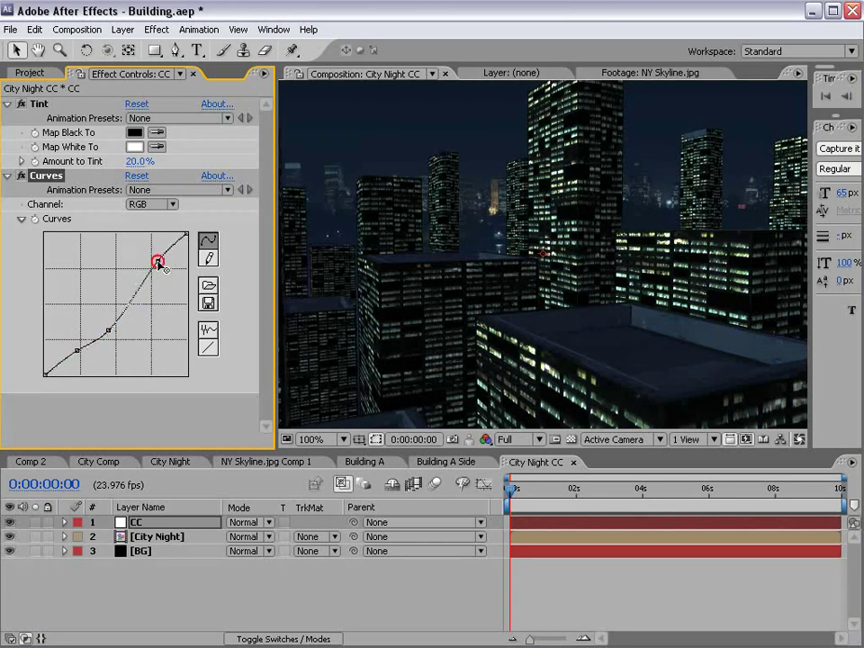
pyautogui.press('`')
pyautogui.press('`')
pyautogui.press(',')
pyautogui.press('.')
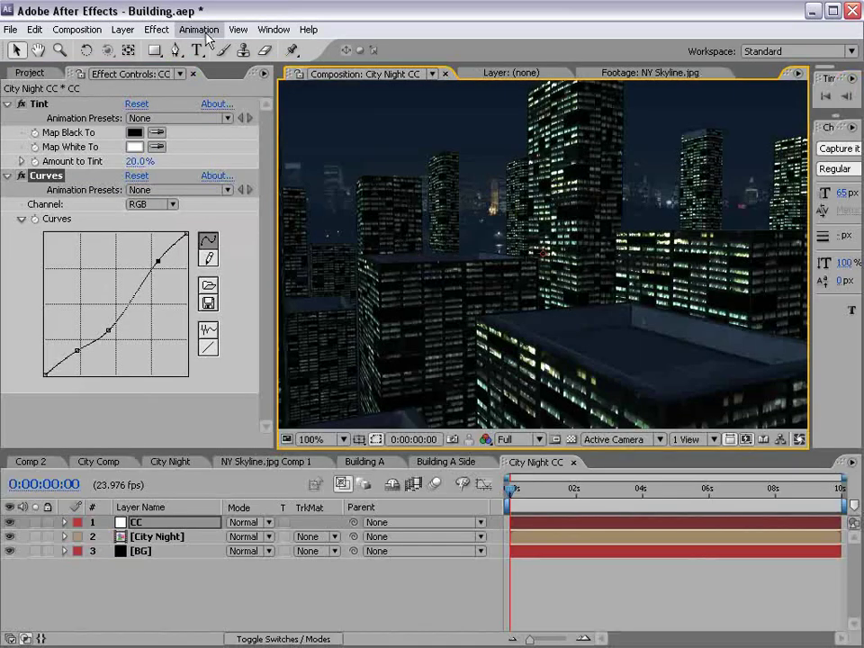
# Apply the Stylize Glow effect to the CC adjustment layer and inspect the enlarged composition
pyautogui.click(160, 32)
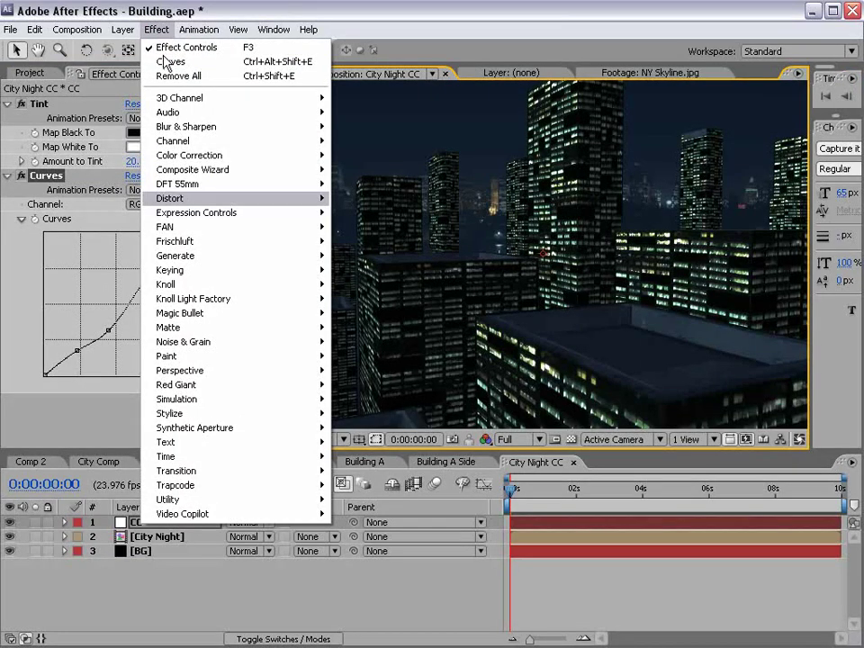
pyautogui.moveTo(225, 414)
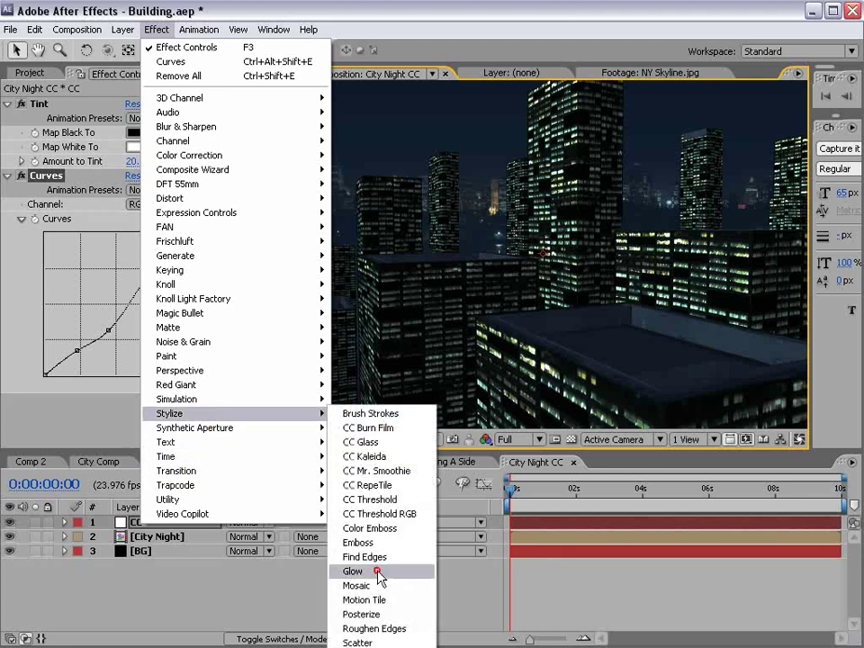
pyautogui.click(378, 517)
pyautogui.press('`')
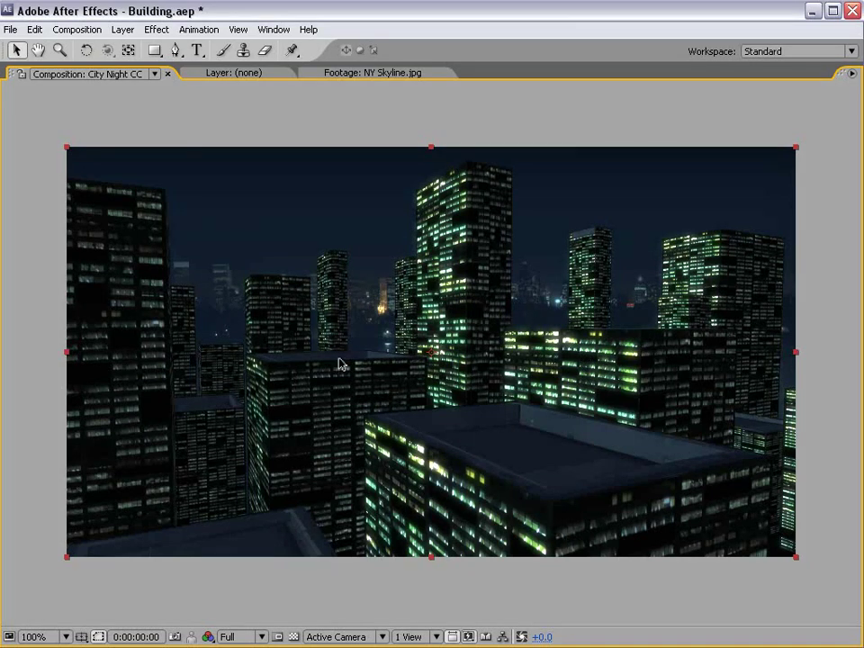
pyautogui.press('.')
pyautogui.press(',')
pyautogui.press('`')
# Set the intensity of the ambient Light 2 in the City Night composition to 100%
pyautogui.click(171, 462)
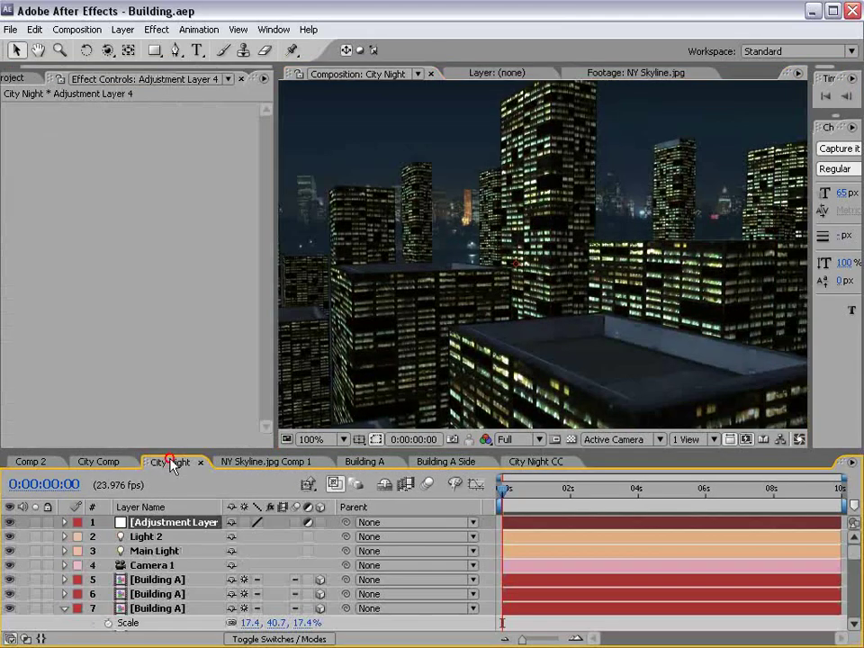
pyautogui.click(148, 537)
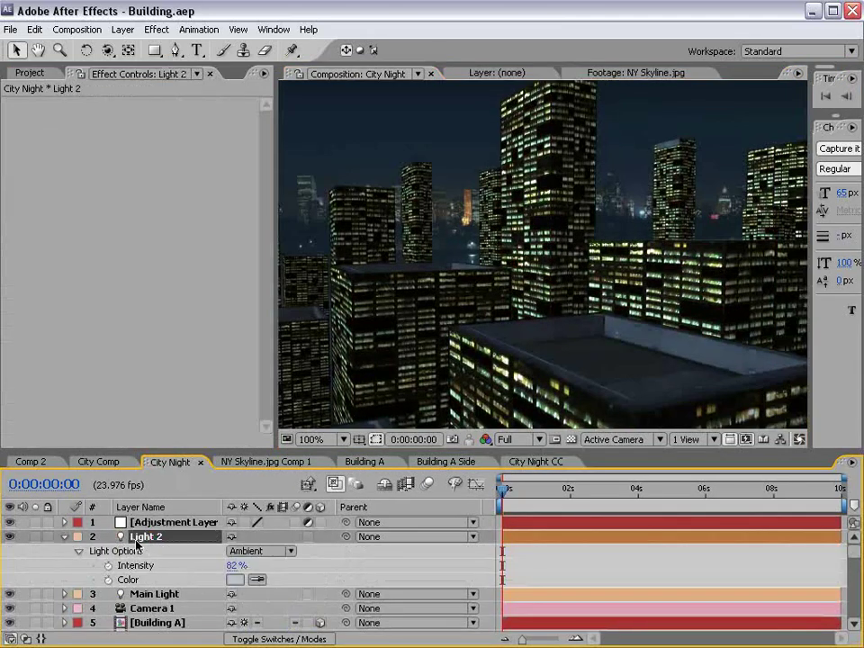
pyautogui.click(236, 566)
pyautogui.write('100')
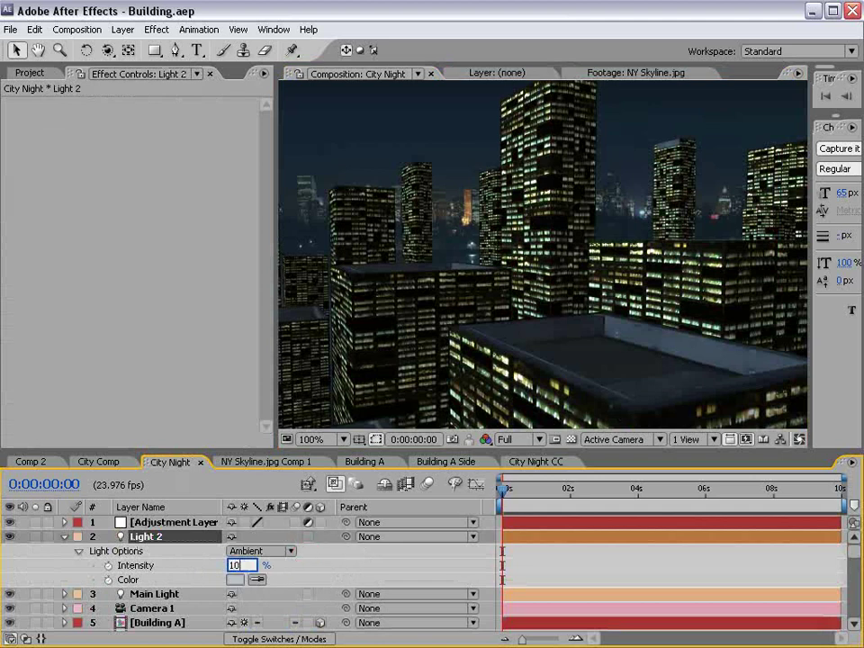
pyautogui.press('Return')
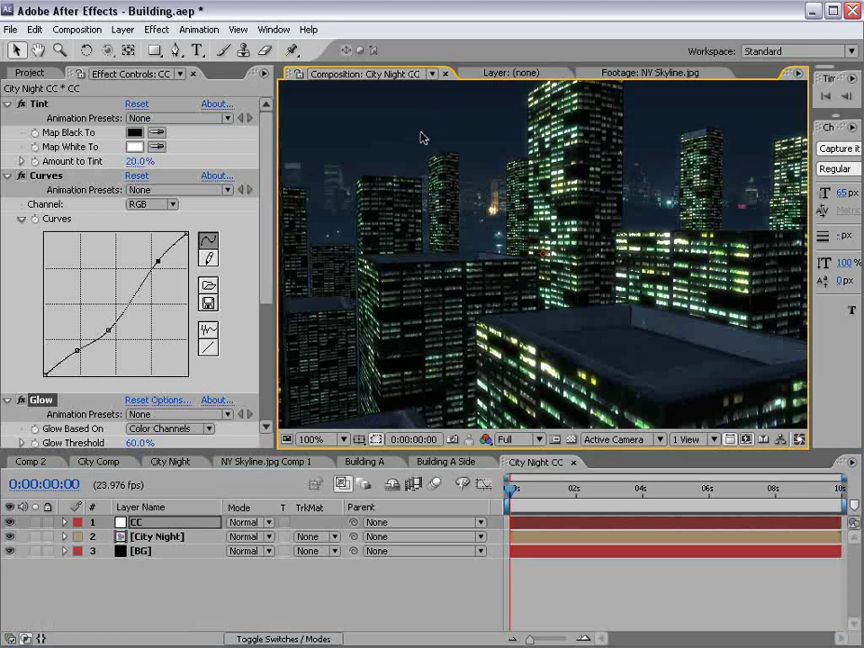
# Collapse the layer properties in NY Skyline.jpg Comp 1 and add a 1600 x 1200 black solid on top
pyautogui.click(446, 464)
pyautogui.click(257, 463)
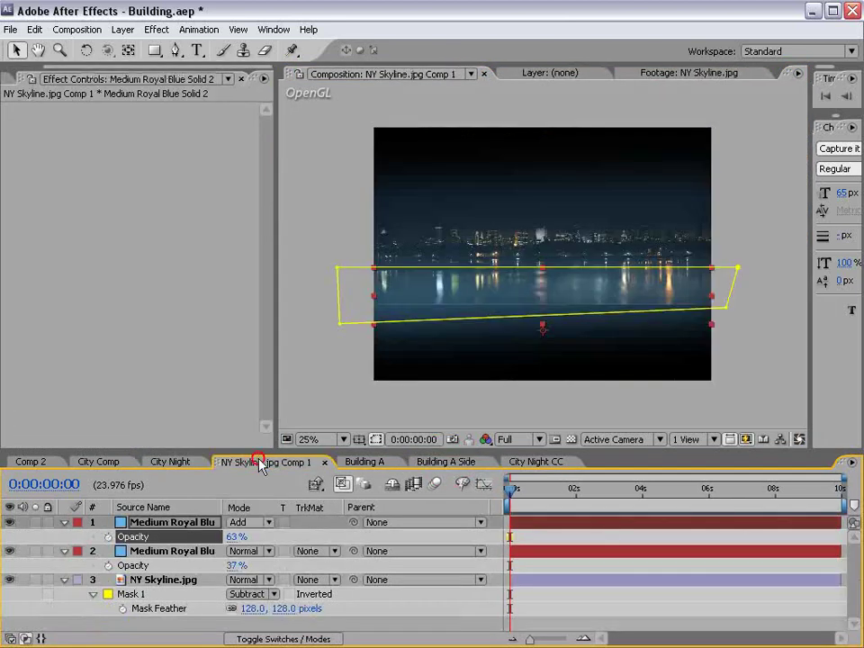
pyautogui.click(161, 529)
pyautogui.keyDown('ctrl'); pyautogui.click(67, 522); pyautogui.keyUp('ctrl')
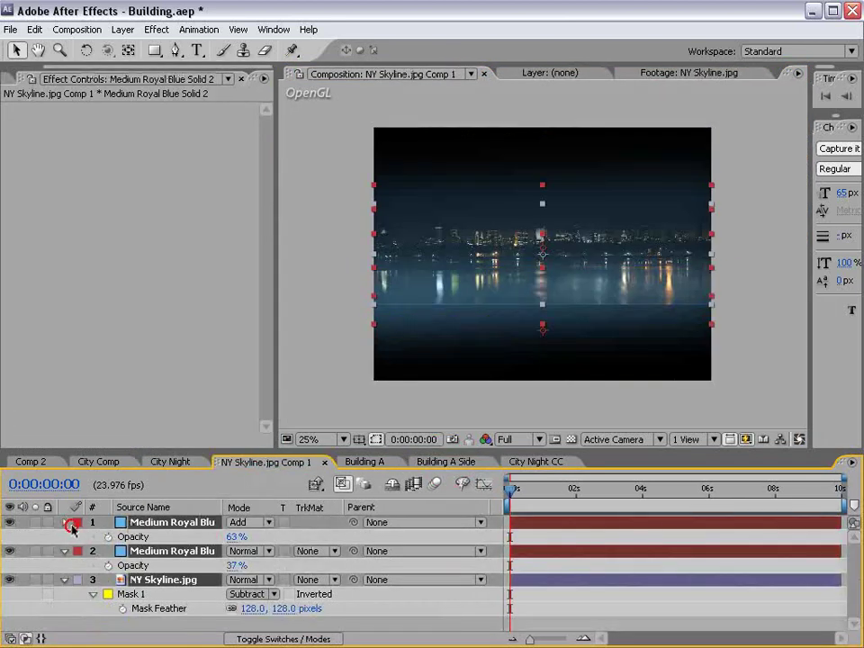
pyautogui.click(218, 105)
pyautogui.click(134, 36)
pyautogui.moveTo(115, 45)
pyautogui.click(353, 62)
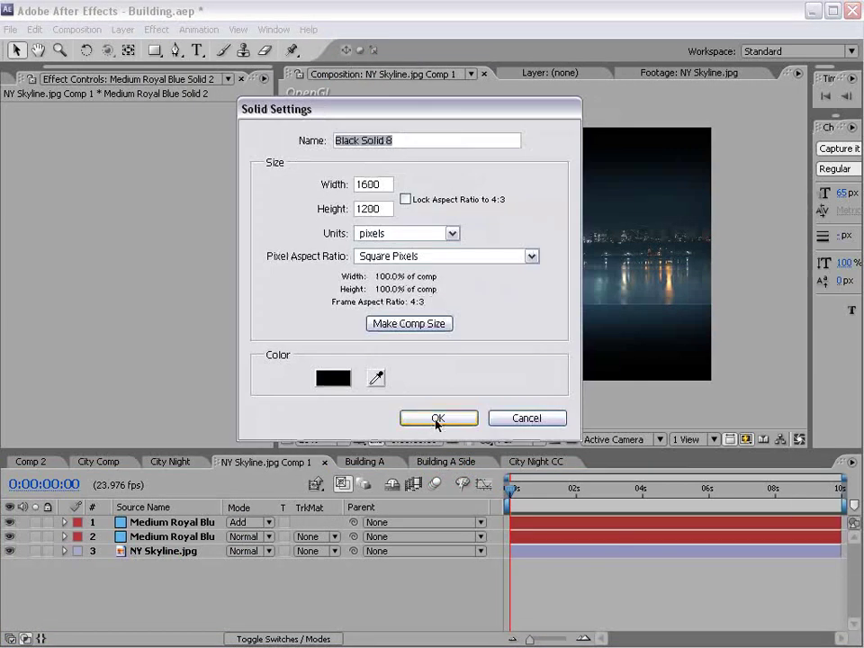
pyautogui.click(437, 418)
# Apply the Fractal Noise effect to the new black solid in the skyline composition
pyautogui.click(156, 30)
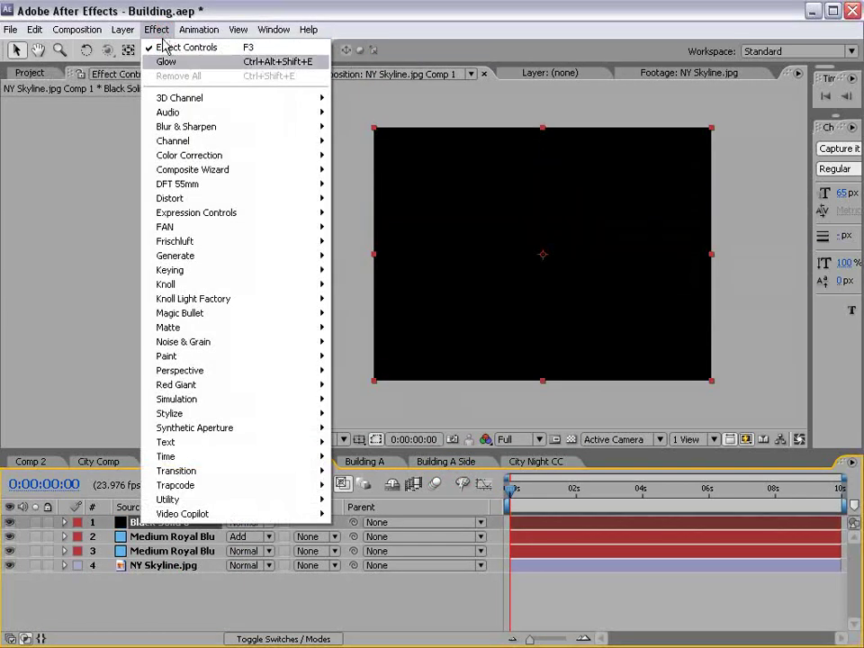
pyautogui.moveTo(203, 357)
pyautogui.moveTo(261, 342)
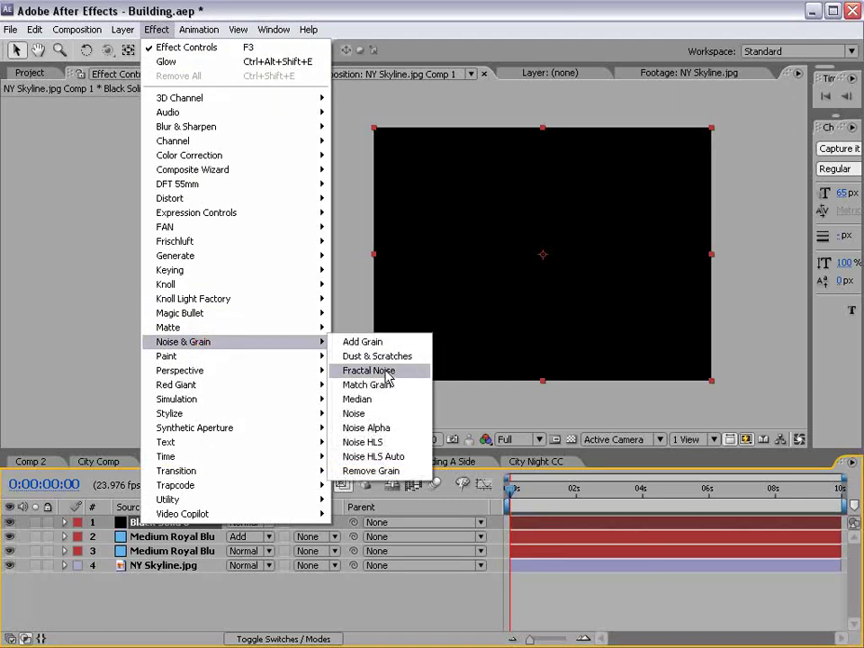
pyautogui.click(374, 372)
pyautogui.press('.')
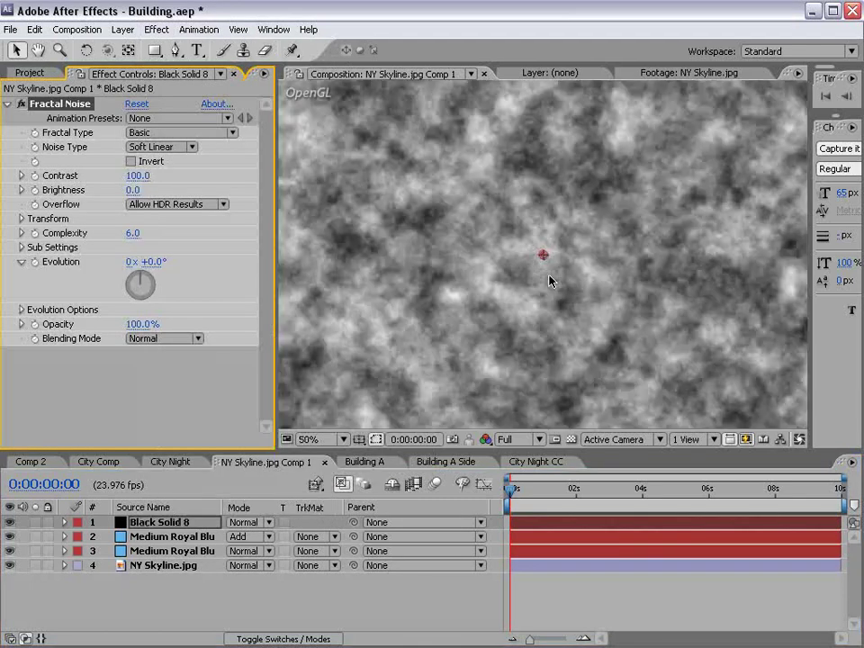
# Turn the Fractal Noise into small stars with scale 1.0, contrast 453 and brightness -172
pyautogui.click(21, 219)
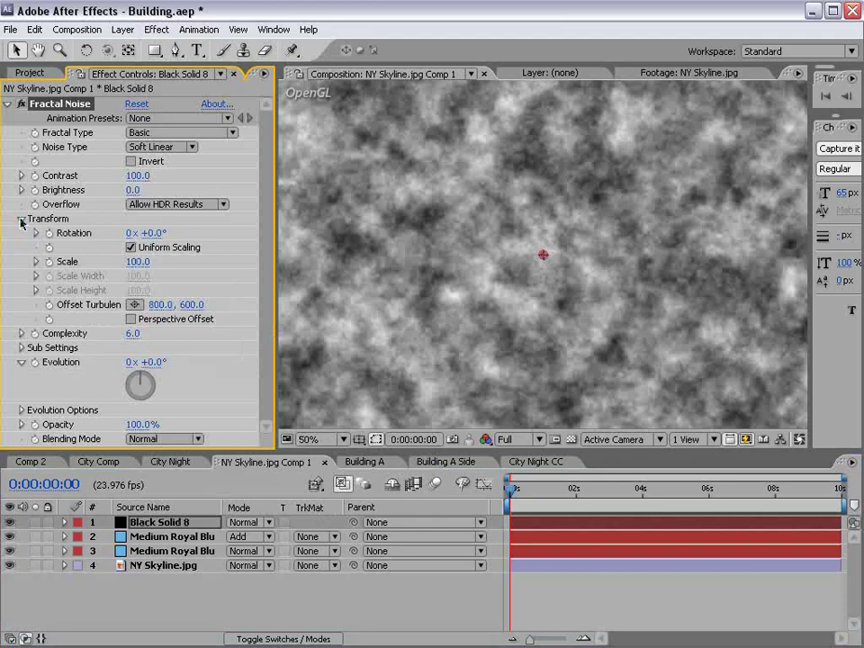
pyautogui.click(36, 261)
pyautogui.moveTo(134, 262); pyautogui.dragTo(50, 262)
pyautogui.moveTo(141, 179); pyautogui.dragTo(312, 177)
pyautogui.moveTo(135, 194); pyautogui.dragTo(37, 201)
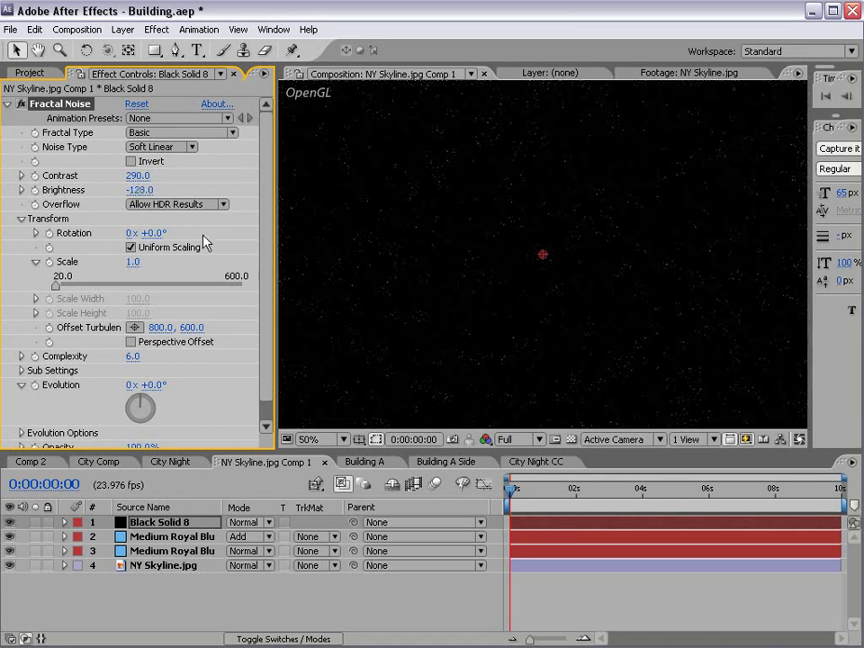
pyautogui.moveTo(132, 191); pyautogui.dragTo(185, 195)
pyautogui.moveTo(135, 175); pyautogui.dragTo(94, 190)
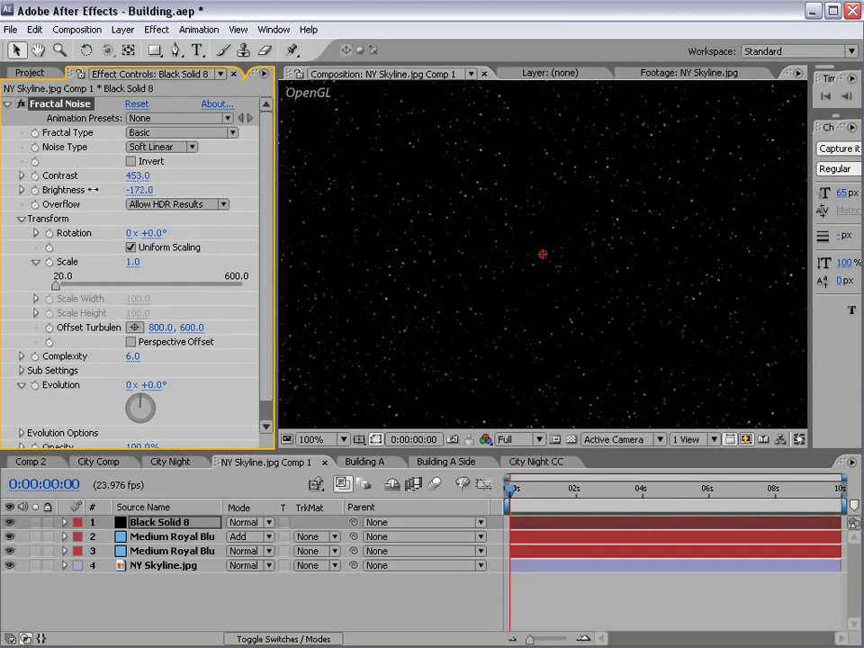
pyautogui.press('`')
pyautogui.scroll(-2, 462, 292)
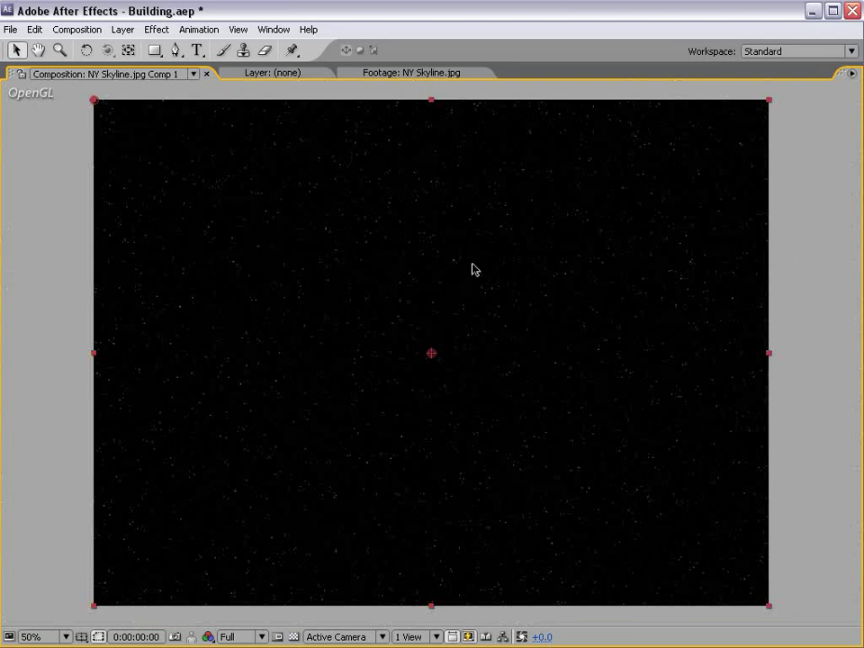
pyautogui.press('`')
# Set the star solid's blending mode to Add and move it up so the stars cover only the sky above the skyline
pyautogui.click(241, 523)
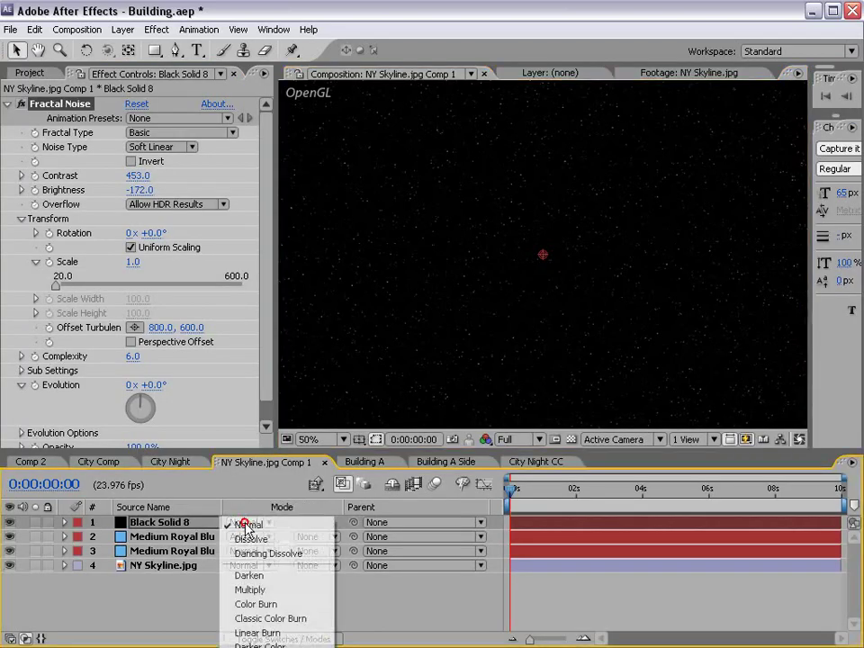
pyautogui.press('a')
pyautogui.click(474, 253)
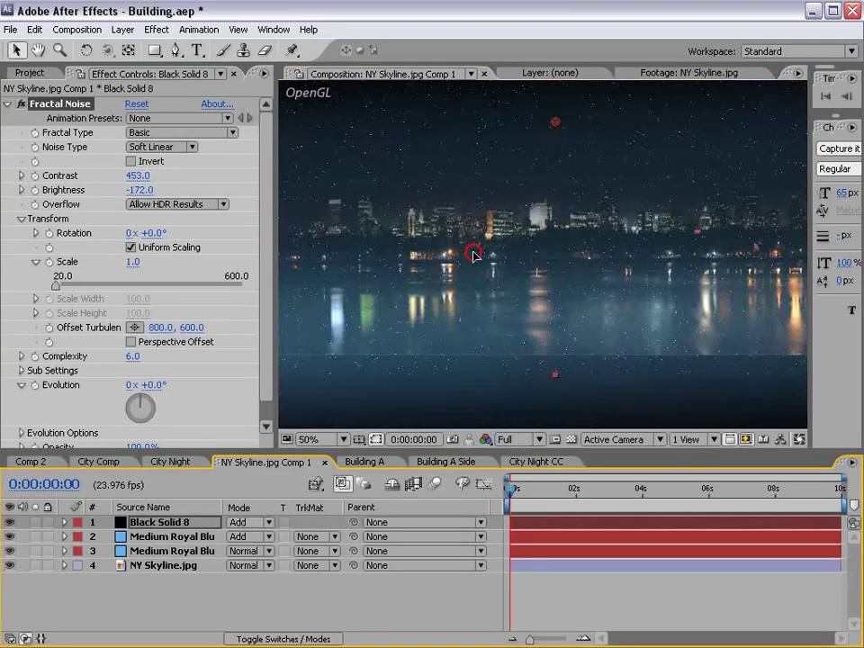
pyautogui.click(442, 170)
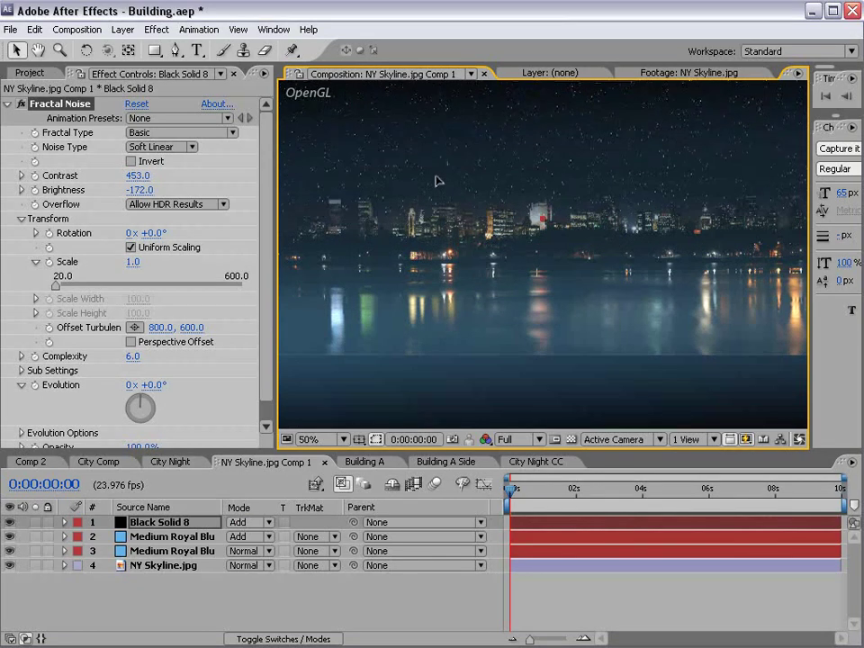
pyautogui.press('`')
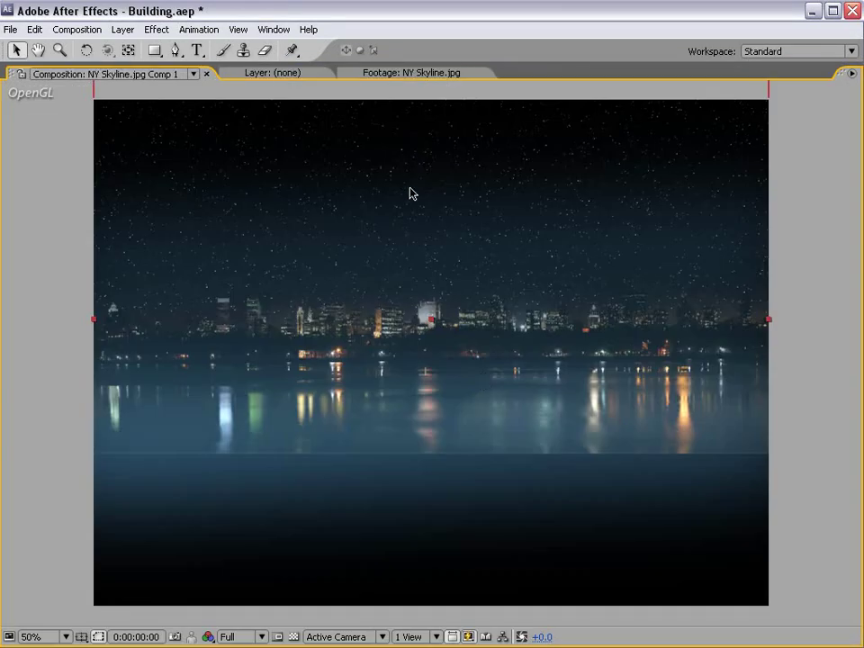
pyautogui.click(370, 264)
pyautogui.press('`')
pyautogui.press('`')
pyautogui.press('`')
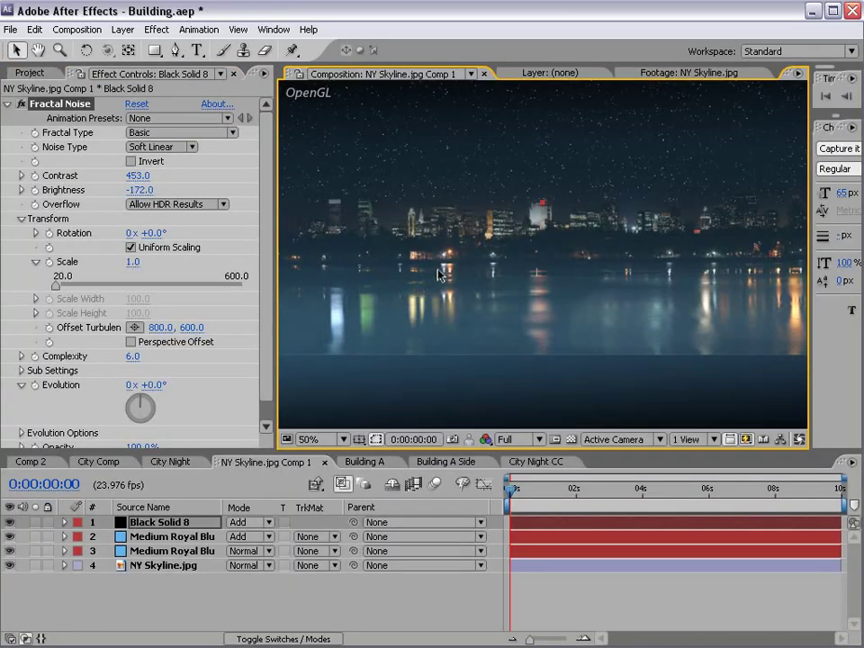
pyautogui.press(',')
# Check the stars in the City Night CC composition and set the CC layer's Amount to Tint to 52%
pyautogui.click(523, 463)
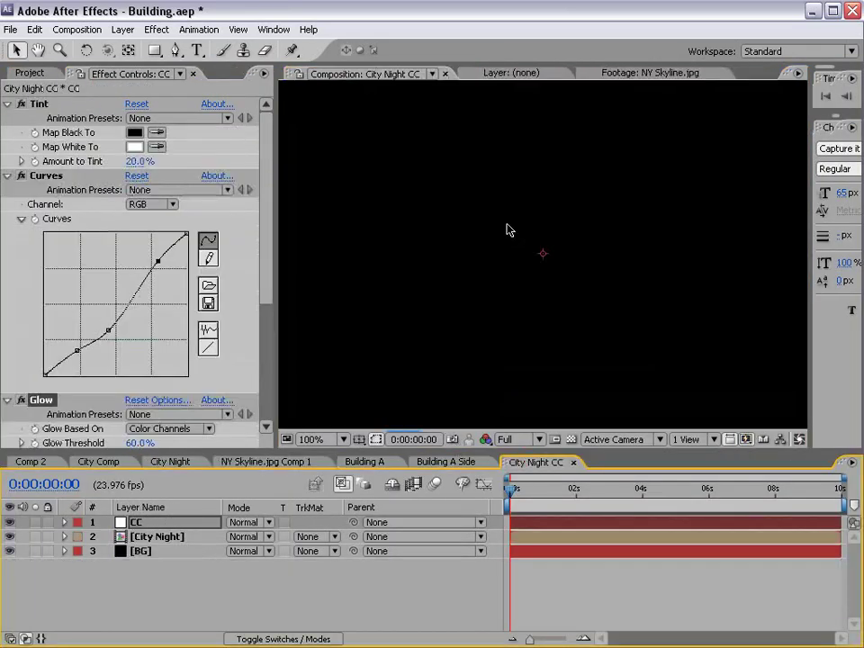
pyautogui.press('`')
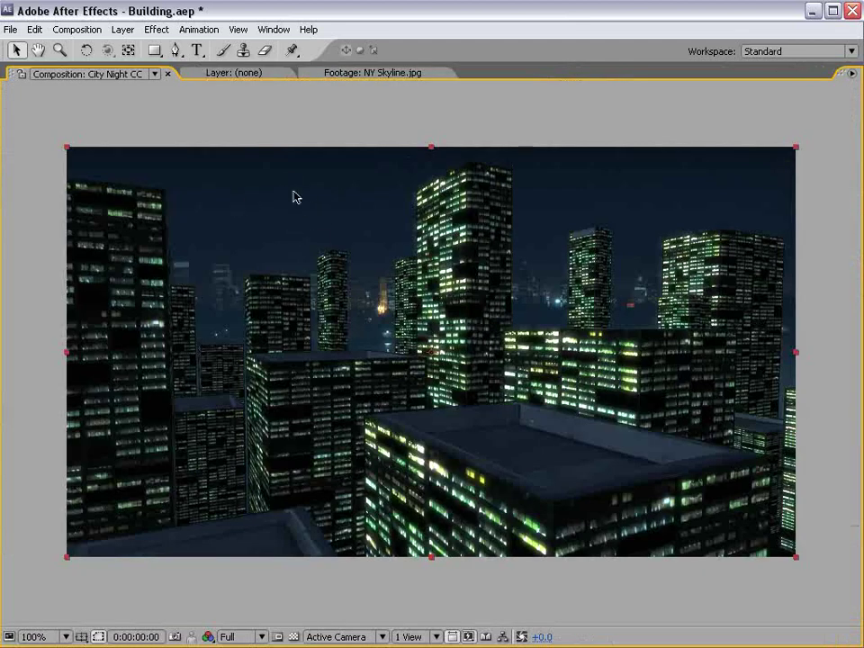
pyautogui.press(',')
pyautogui.press('.')
pyautogui.press('`')
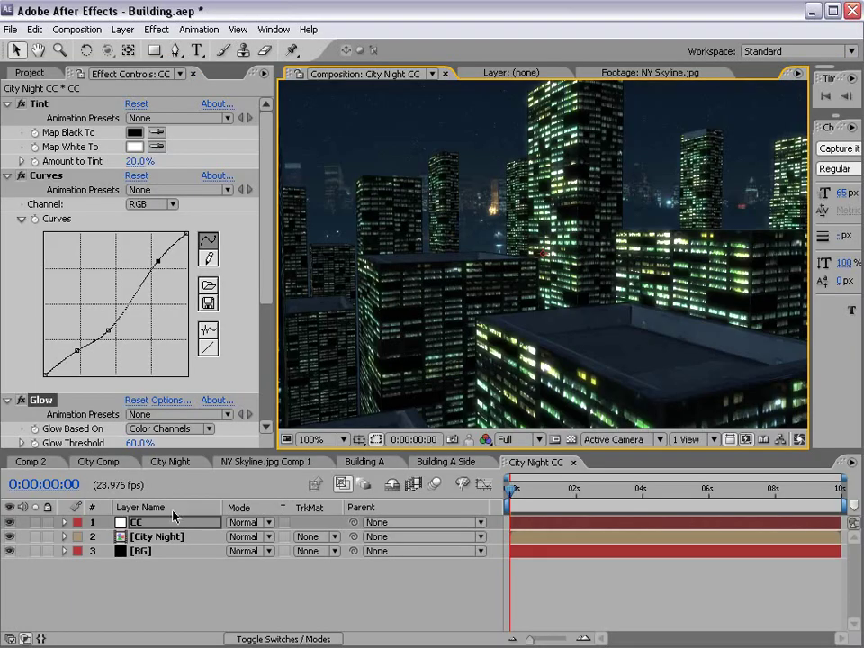
pyautogui.click(267, 220)
pyautogui.moveTo(135, 161); pyautogui.dragTo(147, 161)
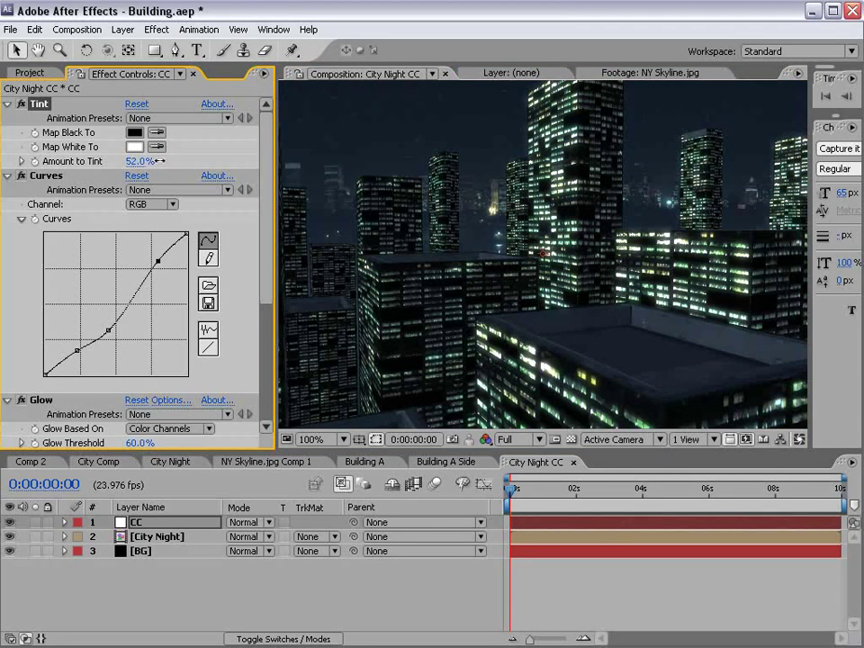
# Refine the Curves RGB channel by shifting the highlight point and deepening the shadow points
pyautogui.moveTo(162, 256)
pyautogui.mouseDown()
pyautogui.moveTo(159, 266)
pyautogui.moveTo(169, 261)
pyautogui.mouseUp()
pyautogui.moveTo(78, 351); pyautogui.dragTo(73, 360)
pyautogui.click(62, 364)
pyautogui.click(63, 367)
pyautogui.moveTo(71, 358); pyautogui.dragTo(78, 356)
# Raise the midtones and shadows of the CC layer's Blue channel in Curves, and check the bluish city
pyautogui.click(151, 204)
pyautogui.click(148, 220)
pyautogui.click(151, 203)
pyautogui.click(145, 219)
pyautogui.moveTo(71, 343); pyautogui.dragTo(71, 343)
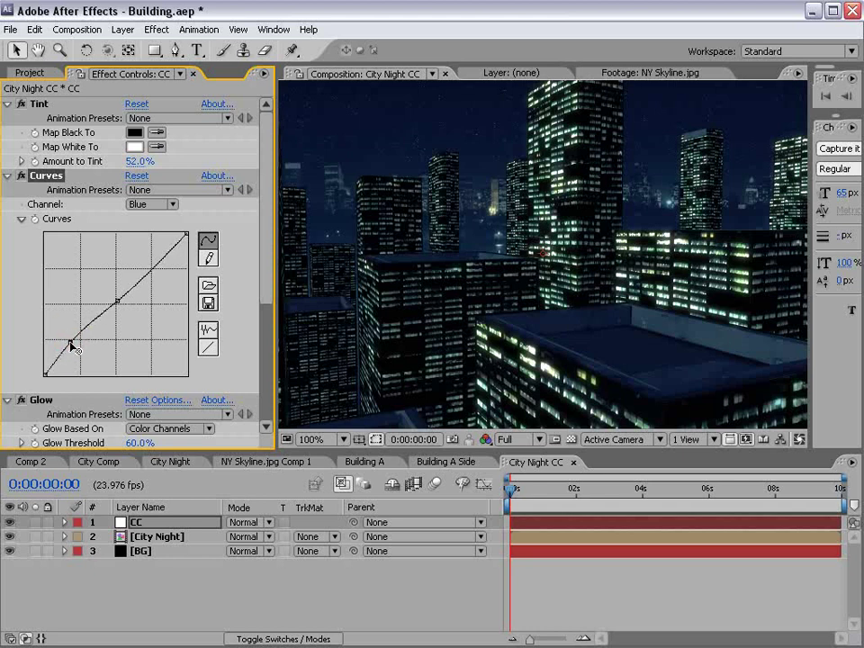
pyautogui.moveTo(118, 302); pyautogui.dragTo(123, 279)
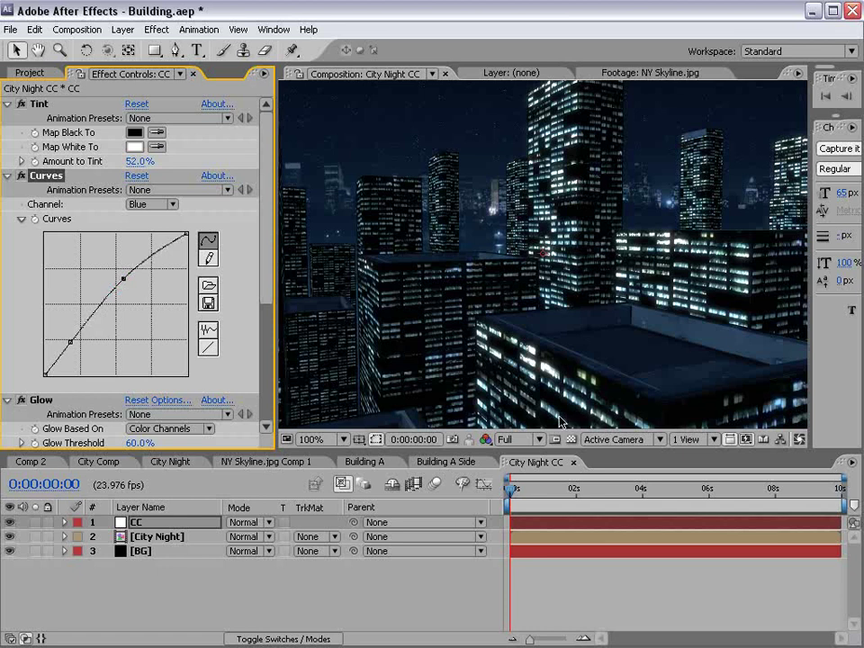
pyautogui.press('`')
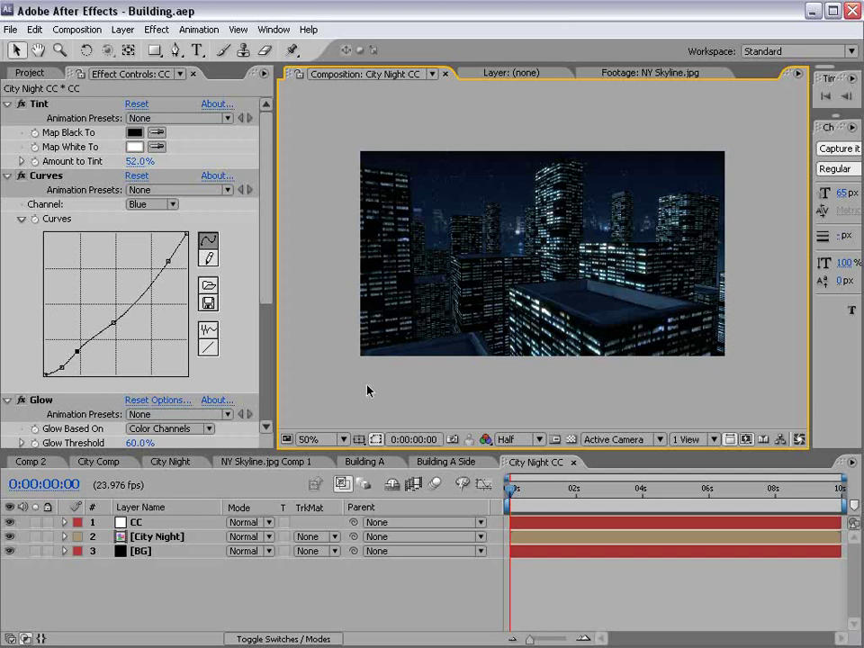
# Open the City Night composition, collapse Light 2's properties and set fast previews to OpenGL—Always On
pyautogui.click(171, 462)
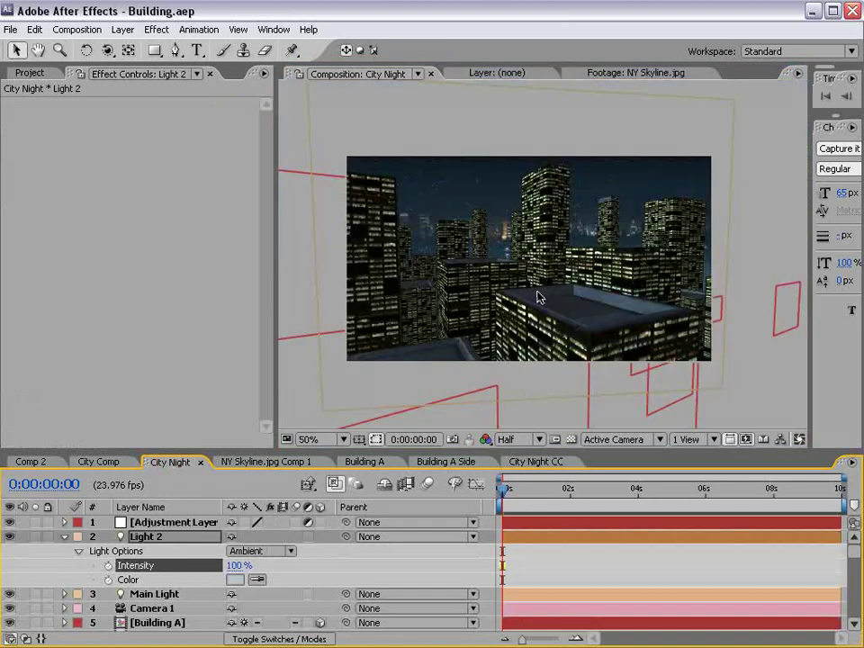
pyautogui.click(64, 538)
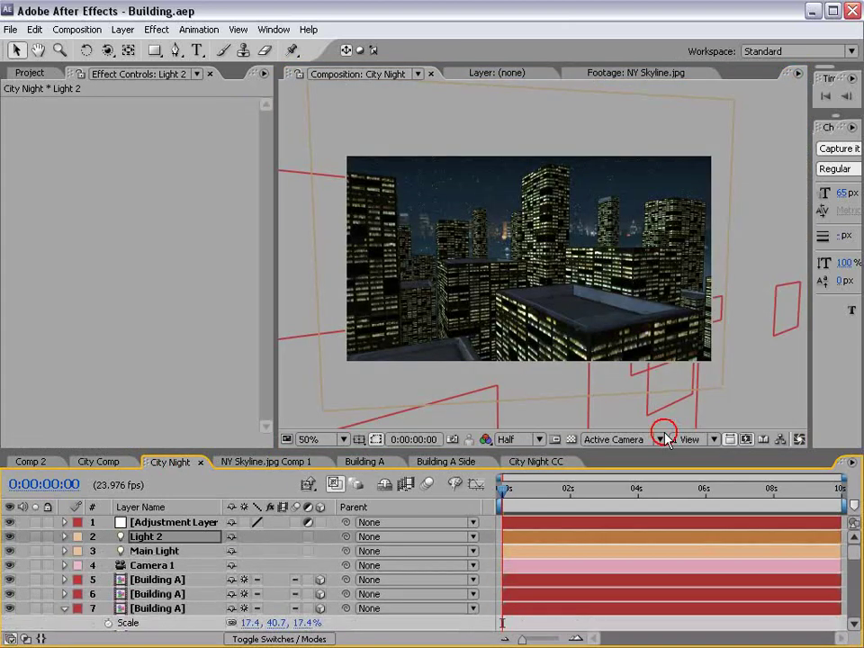
pyautogui.click(747, 440)
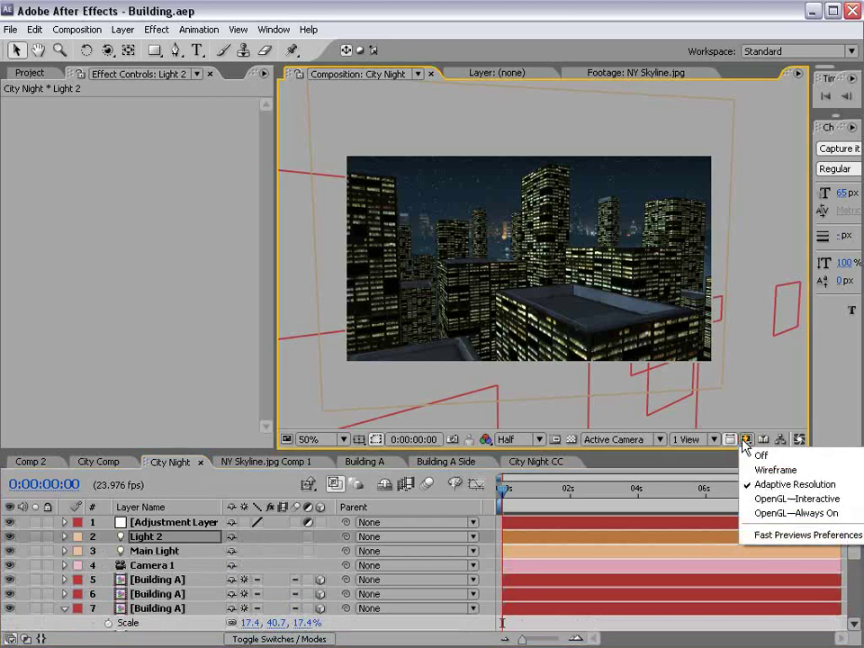
pyautogui.click(762, 515)
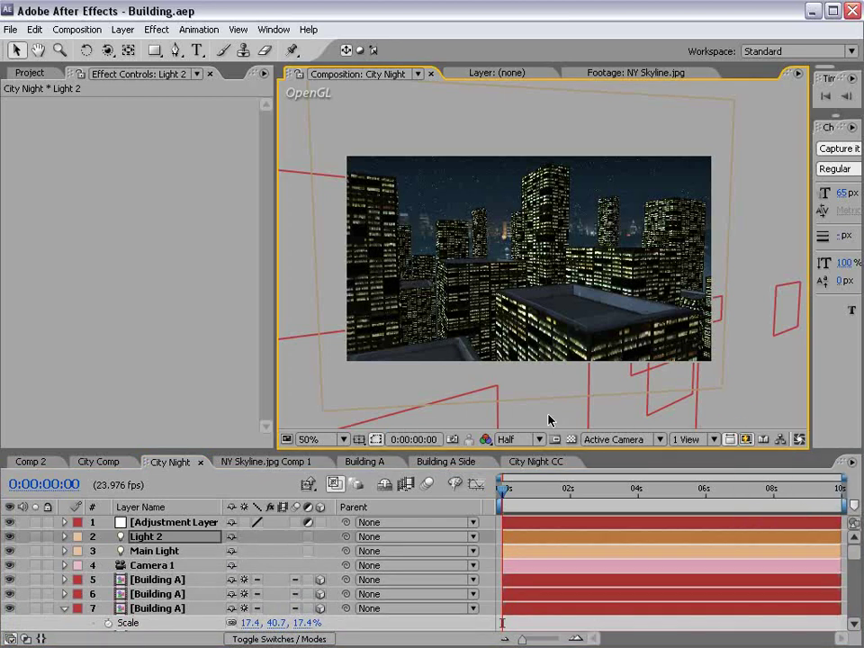
# Add a "VIDEO COPILOT" text layer over the middle of the City Night composition
pyautogui.click(199, 49)
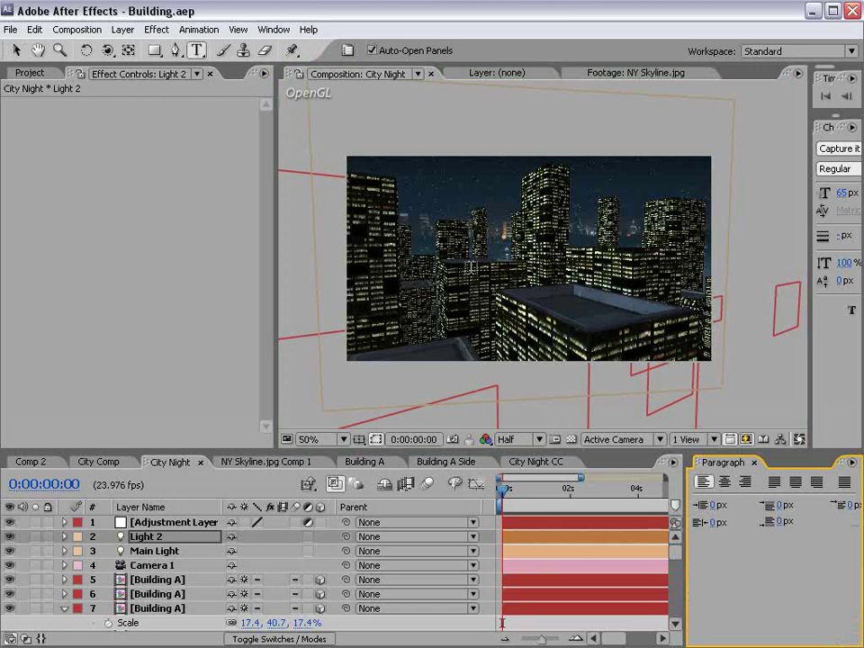
pyautogui.click(463, 283)
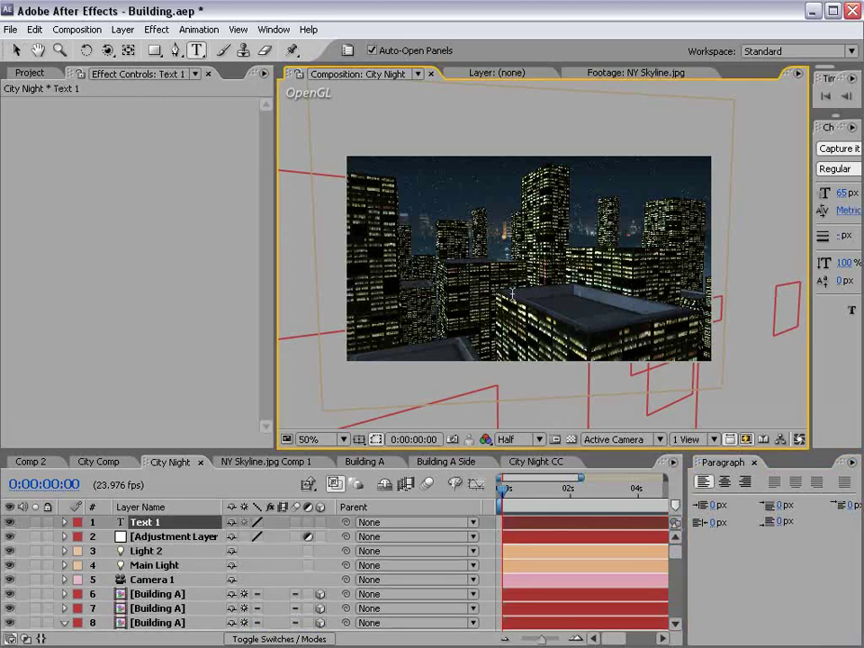
pyautogui.write('VIDEO COPILOT')
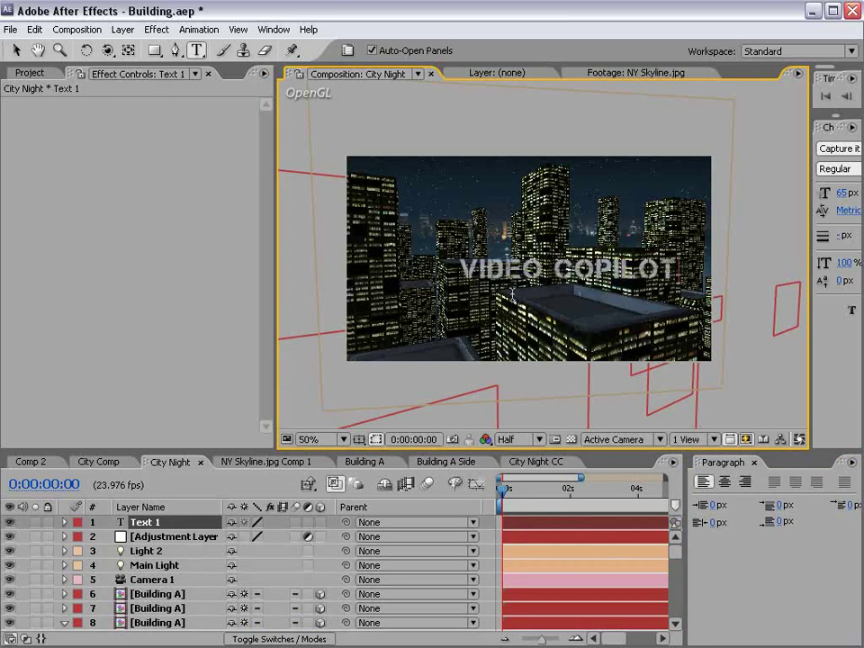
pyautogui.press('KP_Enter')
pyautogui.press('v')
# Solo the foreground Building A layer and the Video Copilot text layer
pyautogui.click(441, 216)
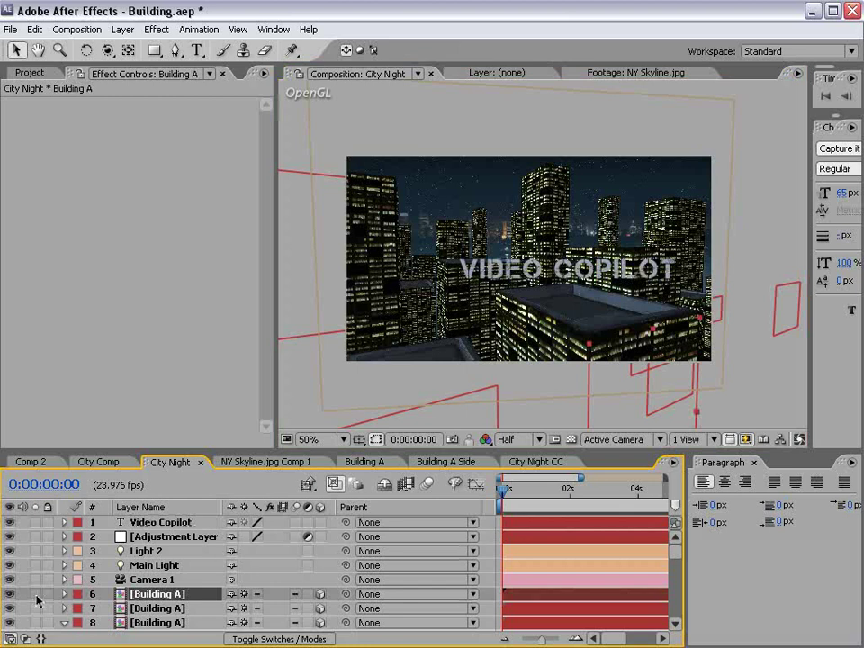
pyautogui.click(35, 594)
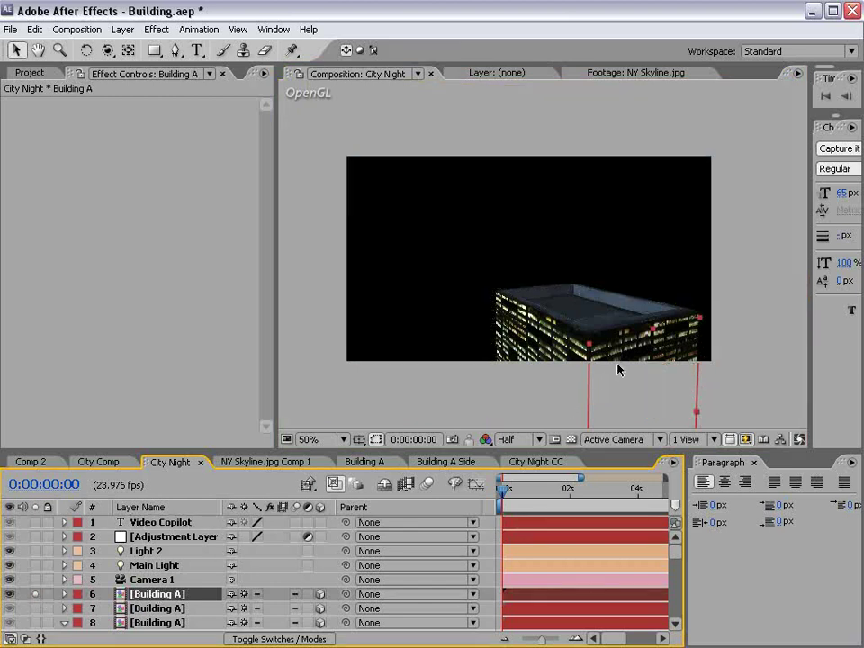
pyautogui.click(35, 523)
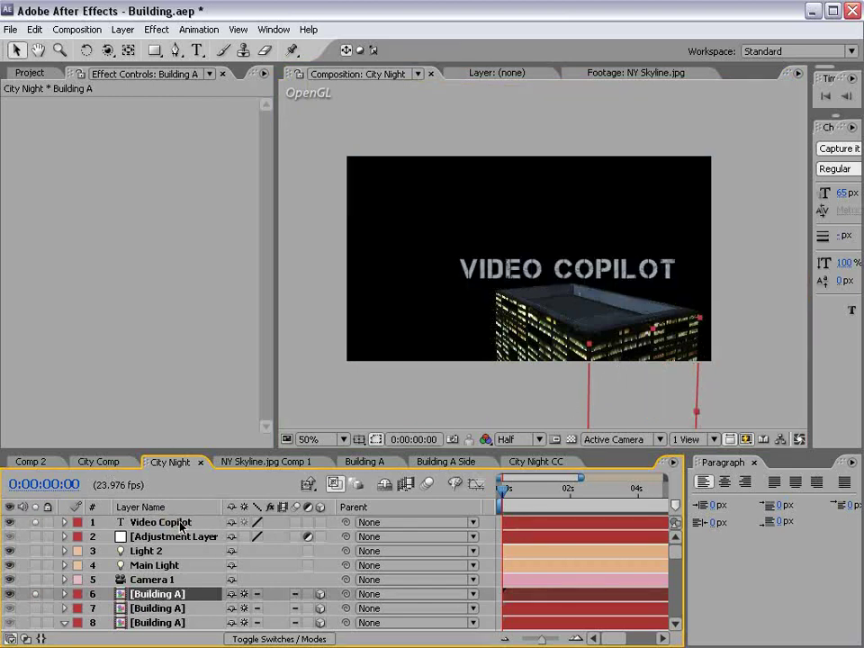
# Make the Video Copilot text a 3D layer and push it back in depth behind the foreground building
pyautogui.click(173, 524)
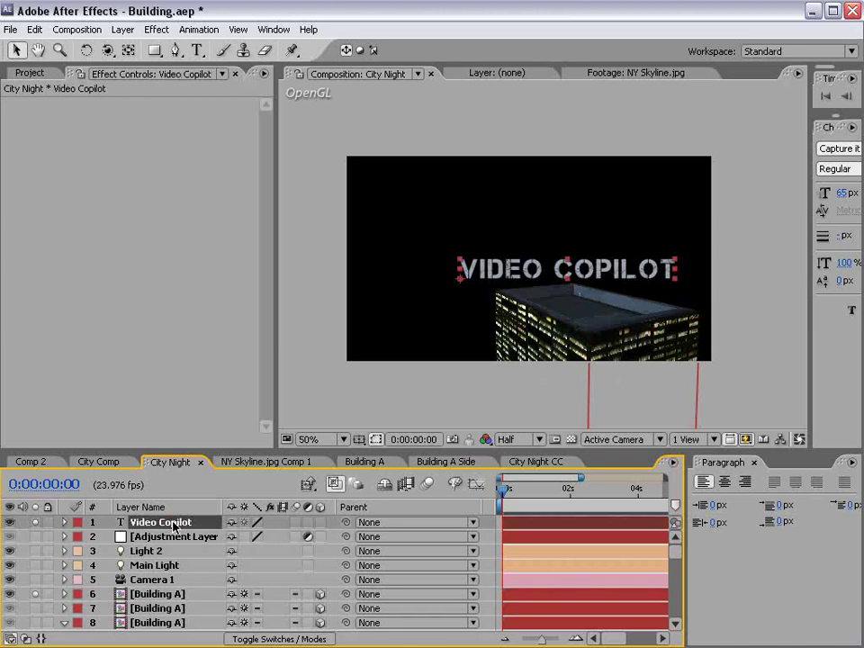
pyautogui.click(322, 524)
pyautogui.moveTo(442, 411); pyautogui.dragTo(459, 108)
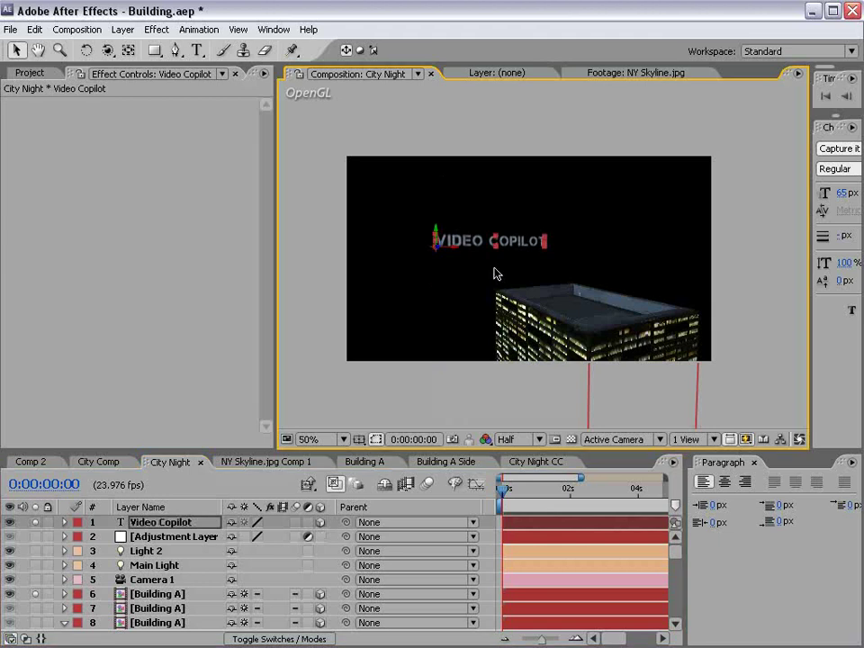
# Close the Paragraph panel, widen the Character panel, and check the 3D text enlarged at Full resolution
pyautogui.click(755, 462)
pyautogui.moveTo(808, 293); pyautogui.dragTo(731, 293)
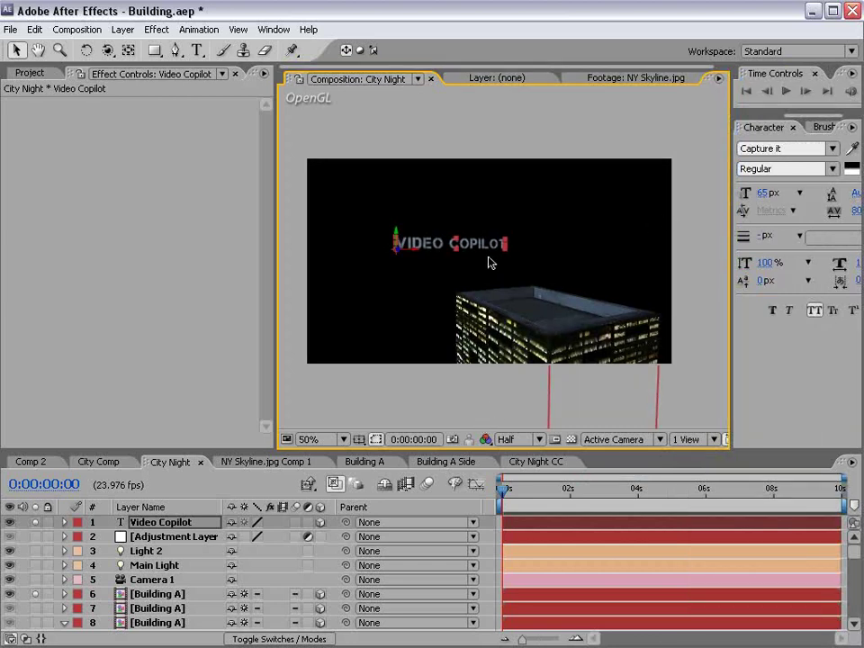
pyautogui.press('.')
pyautogui.press('`')
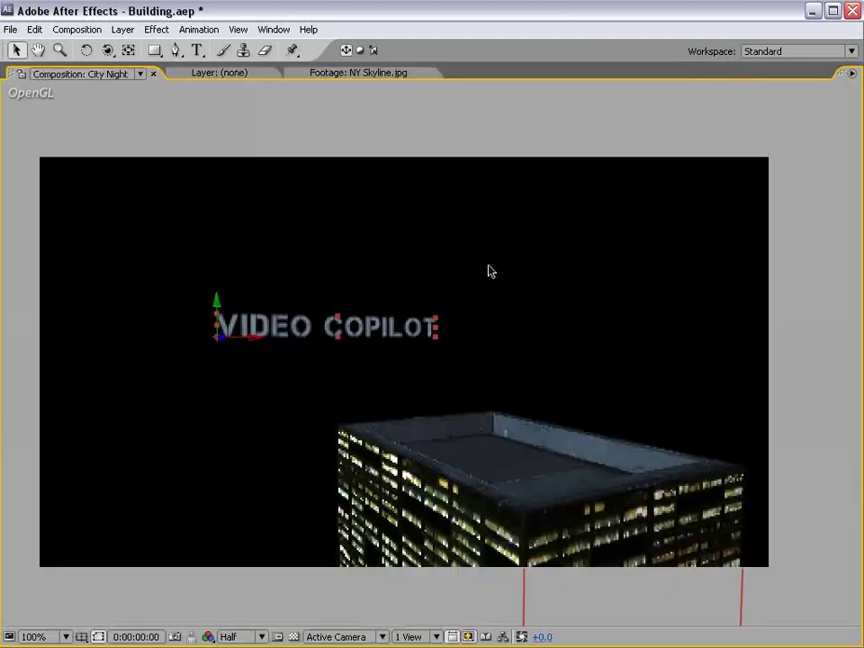
pyautogui.moveTo(252, 639); pyautogui.dragTo(257, 621)
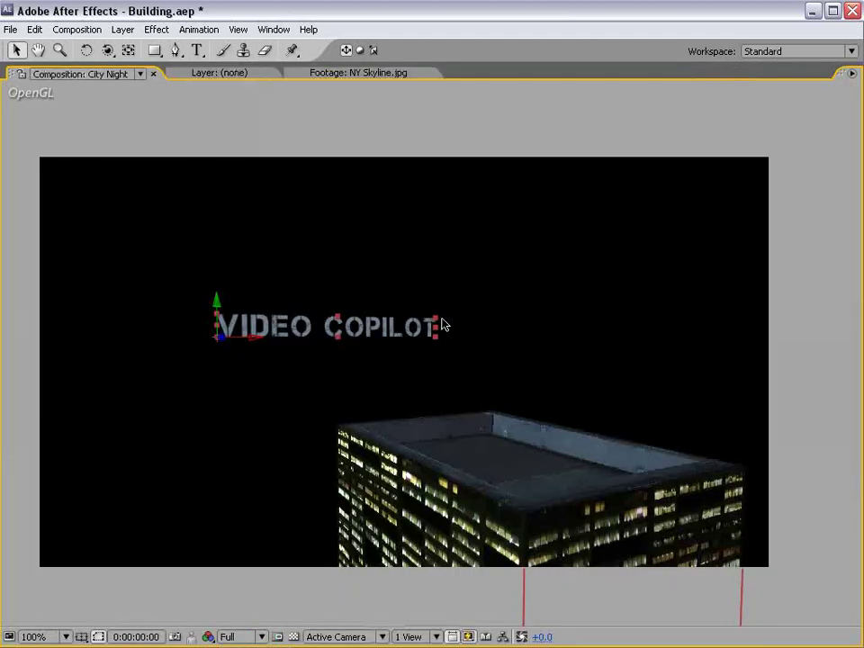
pyautogui.press('`')
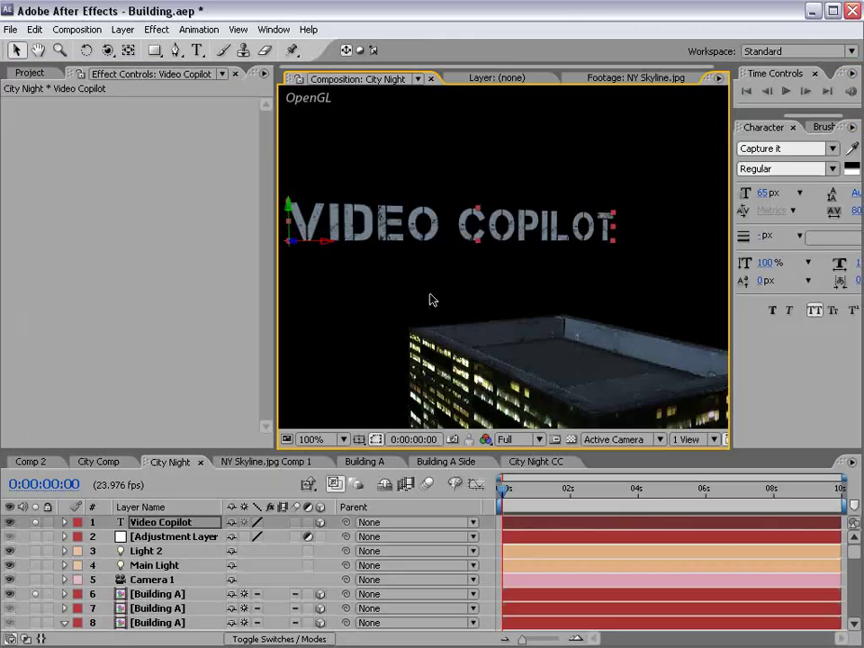
# Reveal Camera 1's Point of Interest and Position and start keyframing both at 0:00:00:00
pyautogui.click(153, 580)
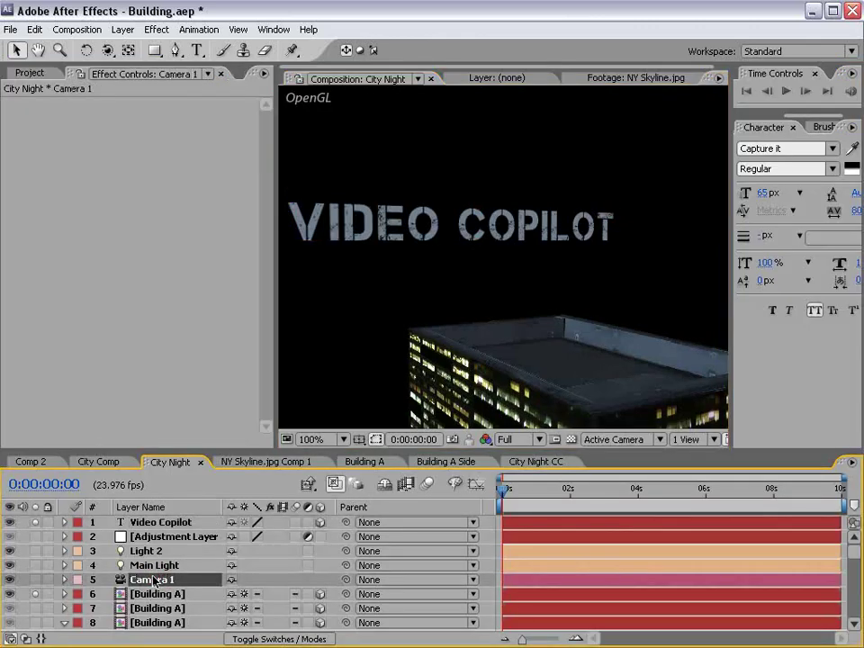
pyautogui.press('p')
pyautogui.hotkey('shift', 'a')
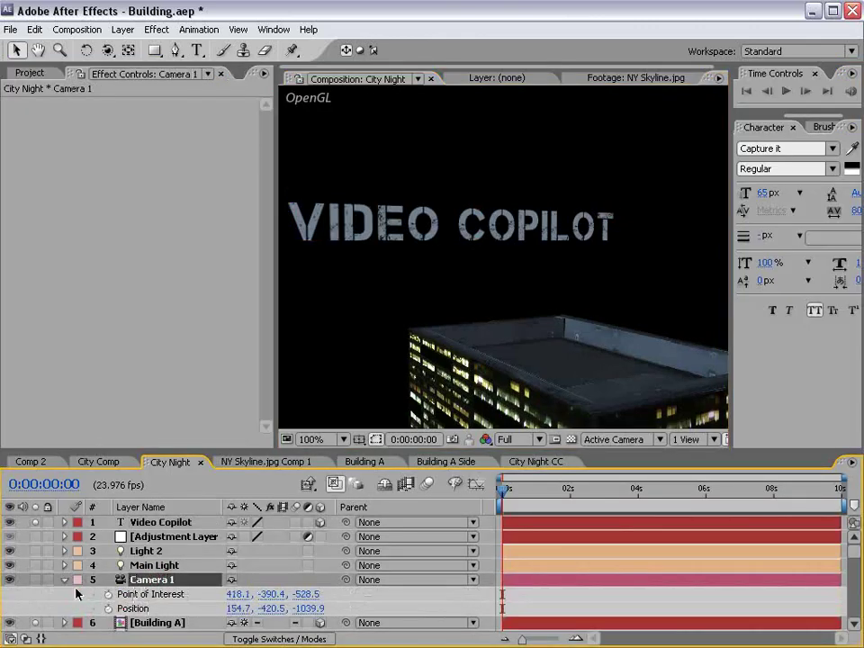
pyautogui.click(108, 595)
pyautogui.click(108, 609)
# Push Camera 1 toward the building at 0:00:05:21 to set its second keyframes, and scrub the move
pyautogui.moveTo(506, 493); pyautogui.dragTo(664, 501)
pyautogui.press('c')
pyautogui.press(',')
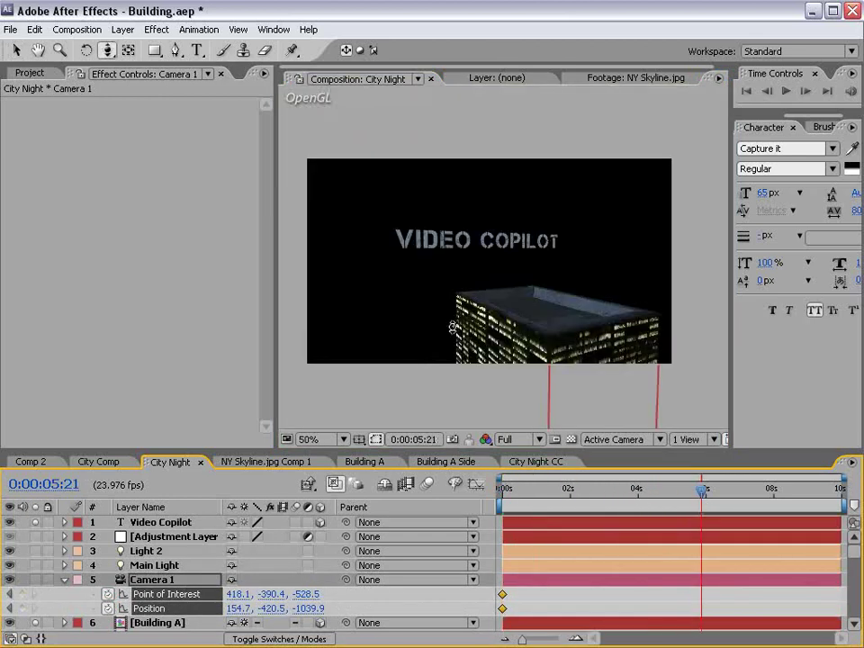
pyautogui.moveTo(456, 326); pyautogui.dragTo(491, 308)
pyautogui.moveTo(505, 501); pyautogui.dragTo(669, 497)
# Move Camera 1 slightly closer to the text and building at the 0:00:00:00 keyframes
pyautogui.press('Home')
pyautogui.press('c')
pyautogui.press('c')
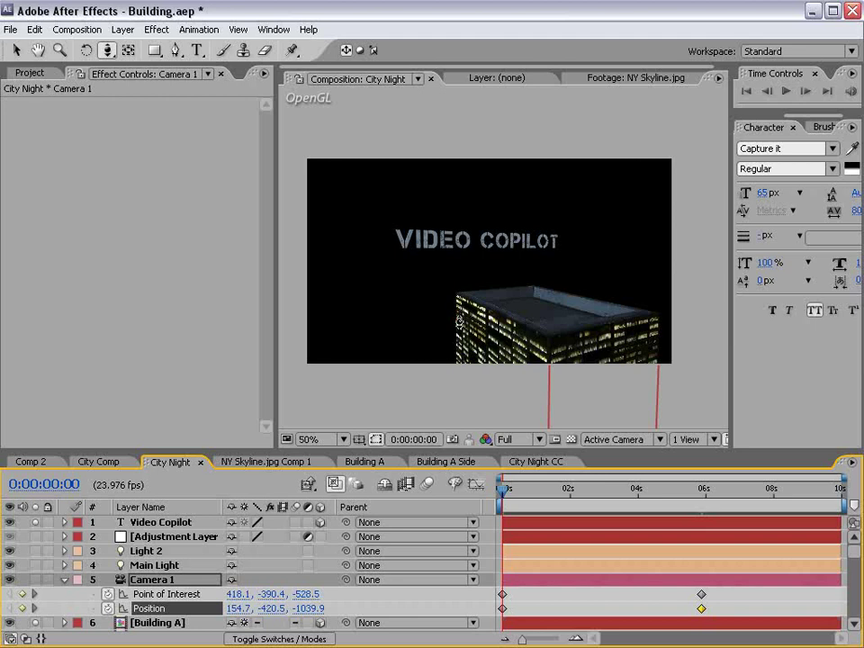
pyautogui.moveTo(460, 321); pyautogui.dragTo(514, 319)
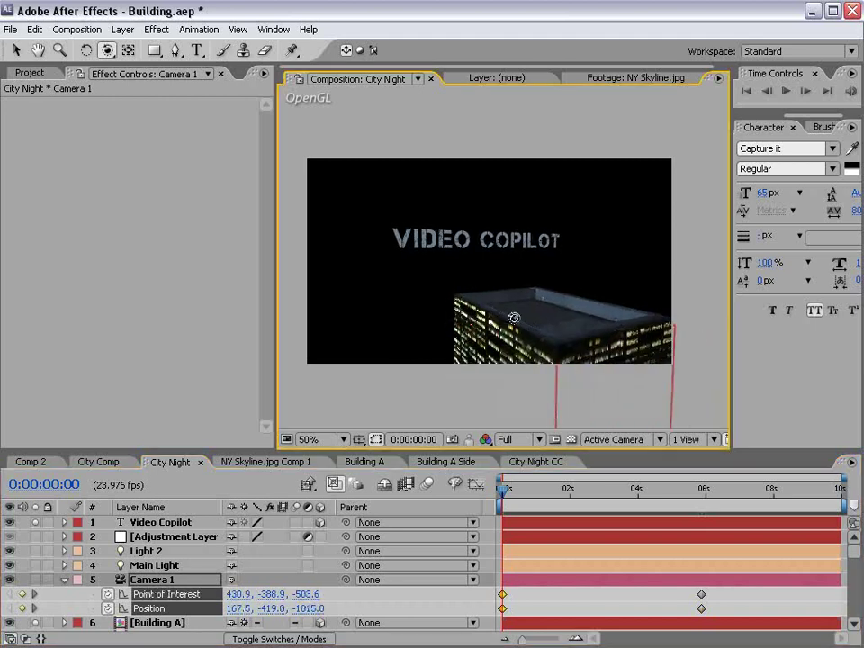
# Push Camera 1 further forward over the rooftop at 0:00:05:21 and scrub through the camera move
pyautogui.moveTo(505, 498); pyautogui.dragTo(702, 495)
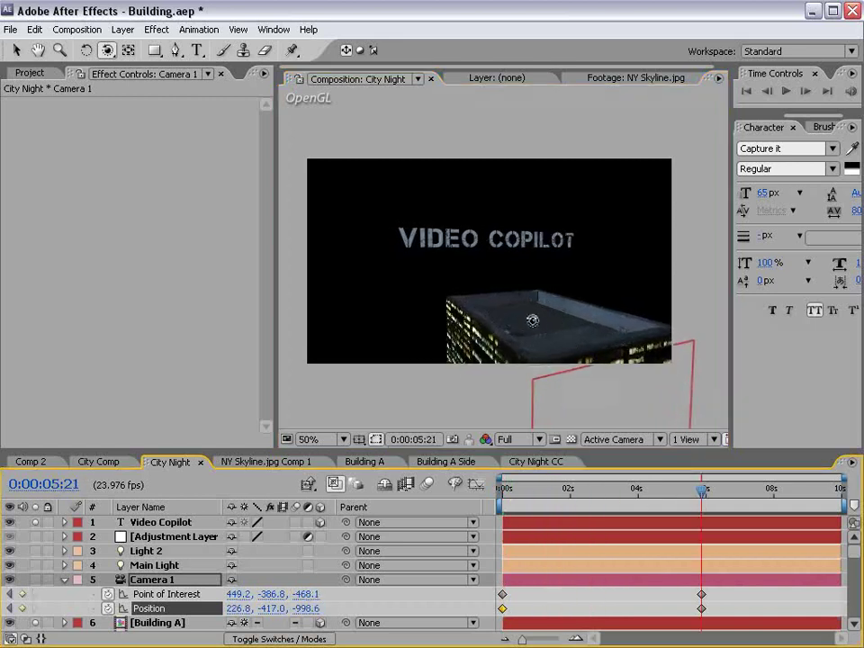
pyautogui.moveTo(490, 322); pyautogui.dragTo(481, 296)
pyautogui.press('c')
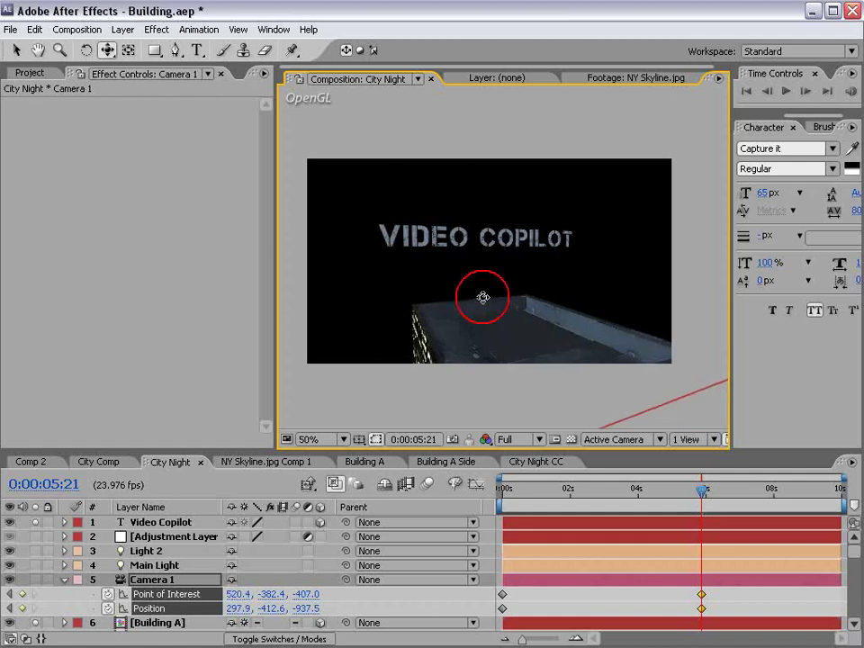
pyautogui.moveTo(501, 490); pyautogui.dragTo(684, 494)
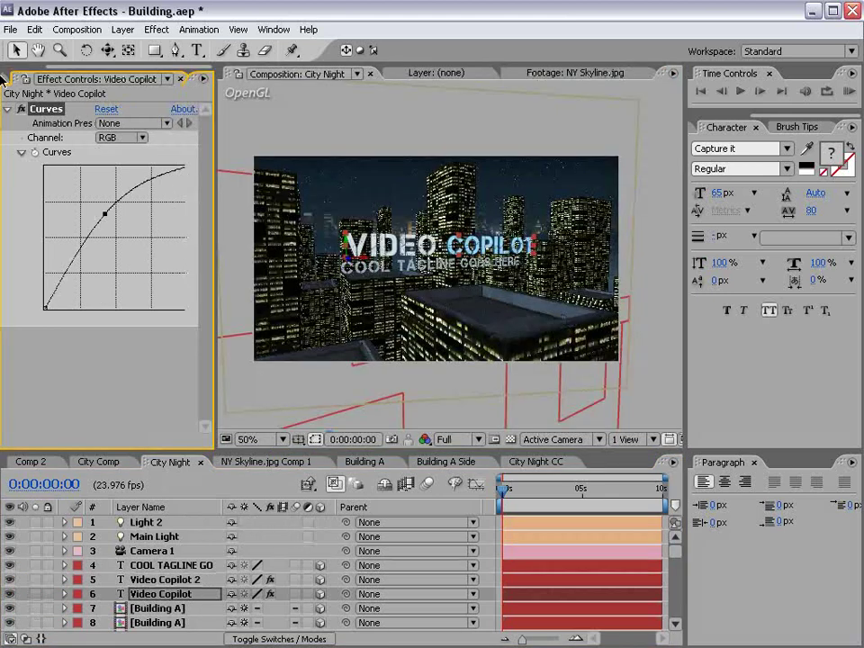
# Open the City Comp composition and examine its title and city lighting enlarged to full view
pyautogui.press(',')
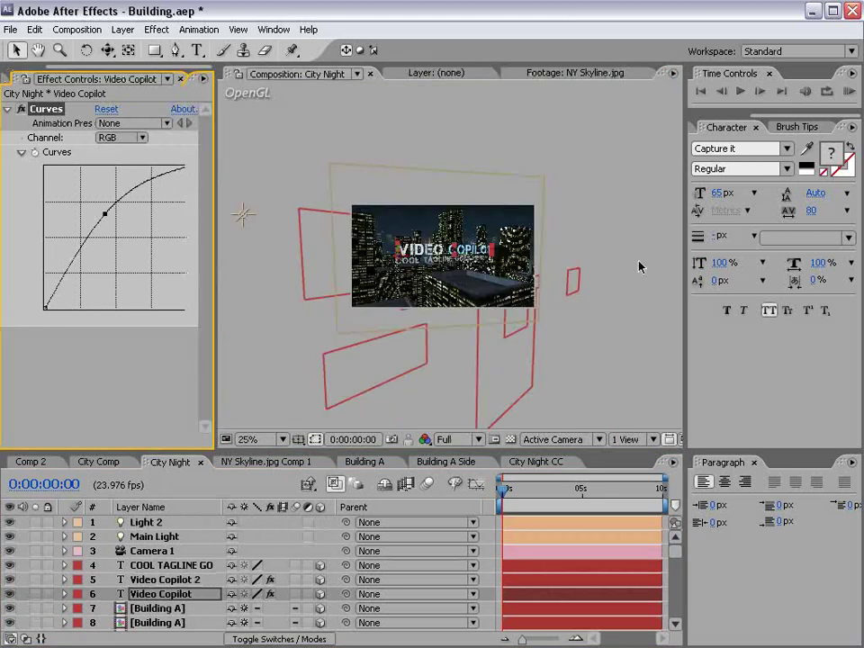
pyautogui.click(584, 234)
pyautogui.press('.')
pyautogui.click(93, 463)
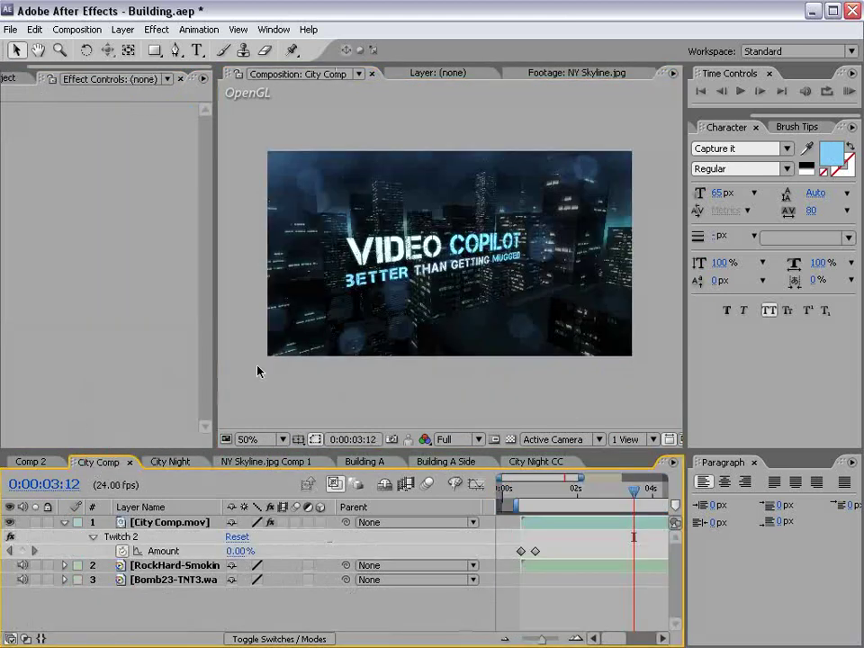
pyautogui.press('`')
pyautogui.press('.')
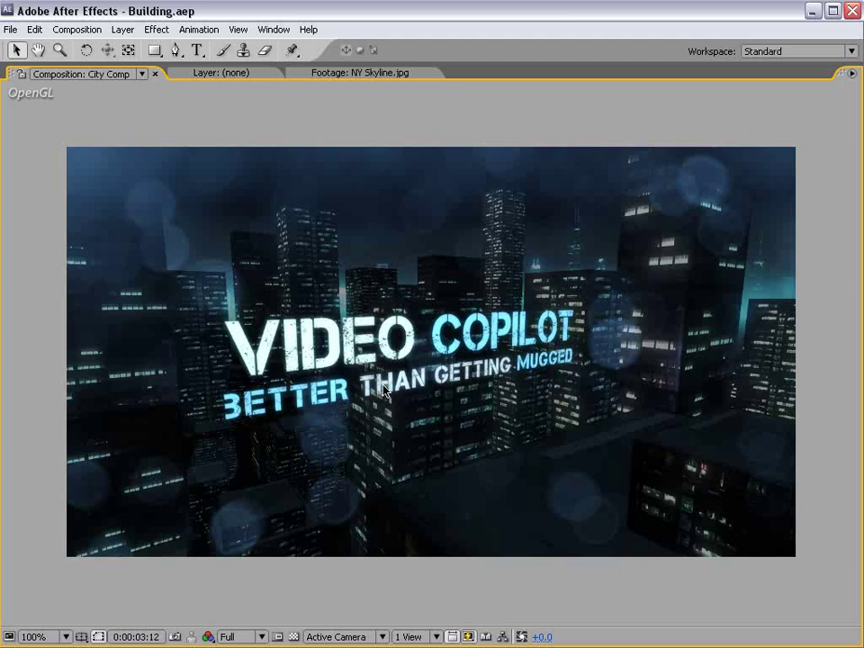
pyautogui.press('`')
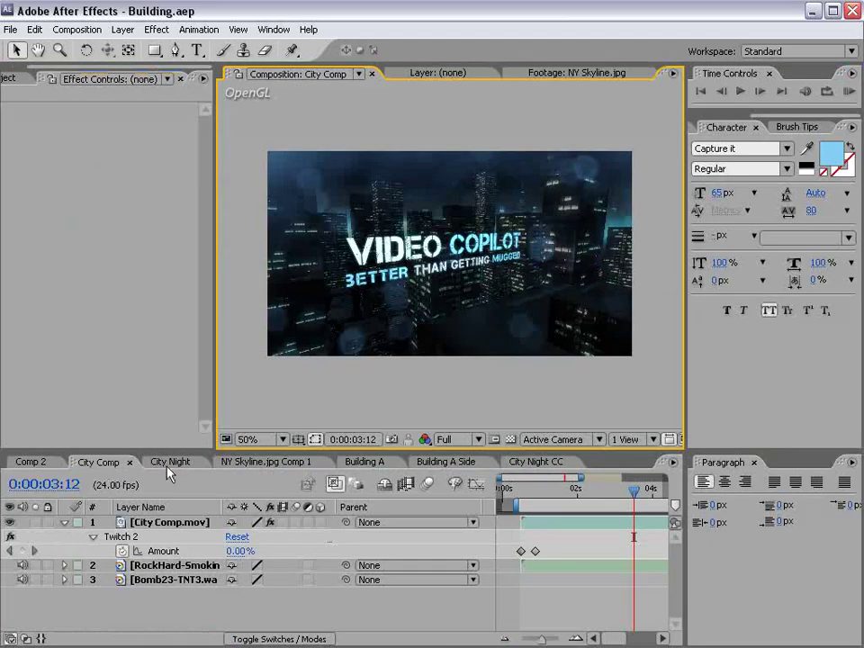
# Add an adjustment layer to City Night and place it directly below the Video Copilot text layer
pyautogui.click(168, 463)
pyautogui.click(123, 30)
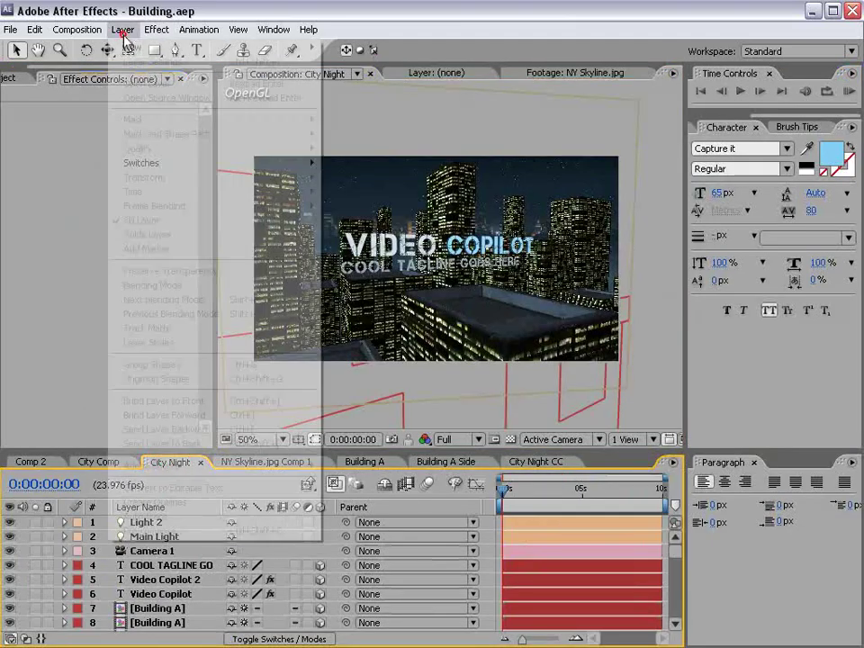
pyautogui.moveTo(144, 42)
pyautogui.click(486, 132)
pyautogui.moveTo(138, 522); pyautogui.dragTo(145, 617)
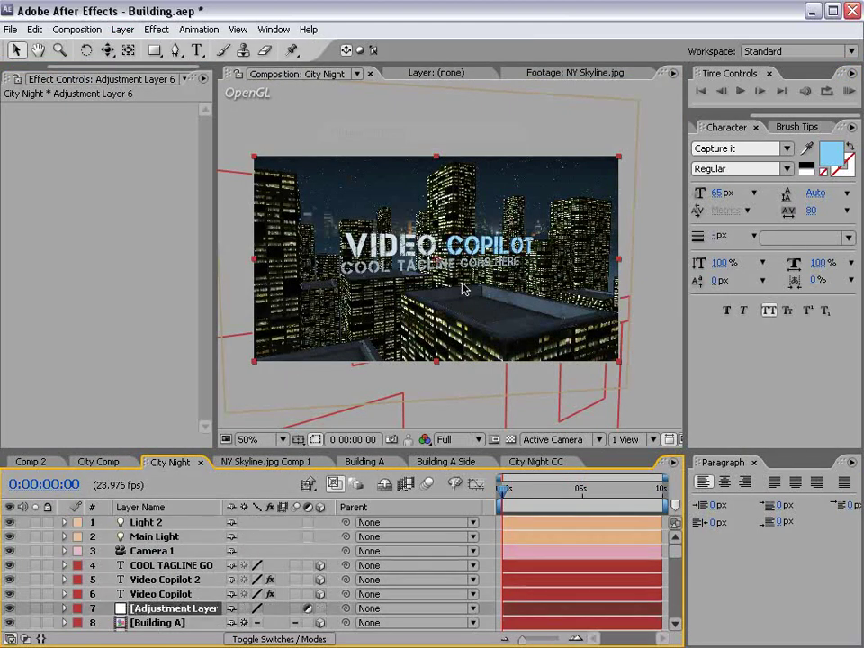
# Apply the Exposure effect to the new adjustment layer, lower its exposure to darken the city behind the text, and check it enlarged
pyautogui.click(157, 30)
pyautogui.click(193, 155)
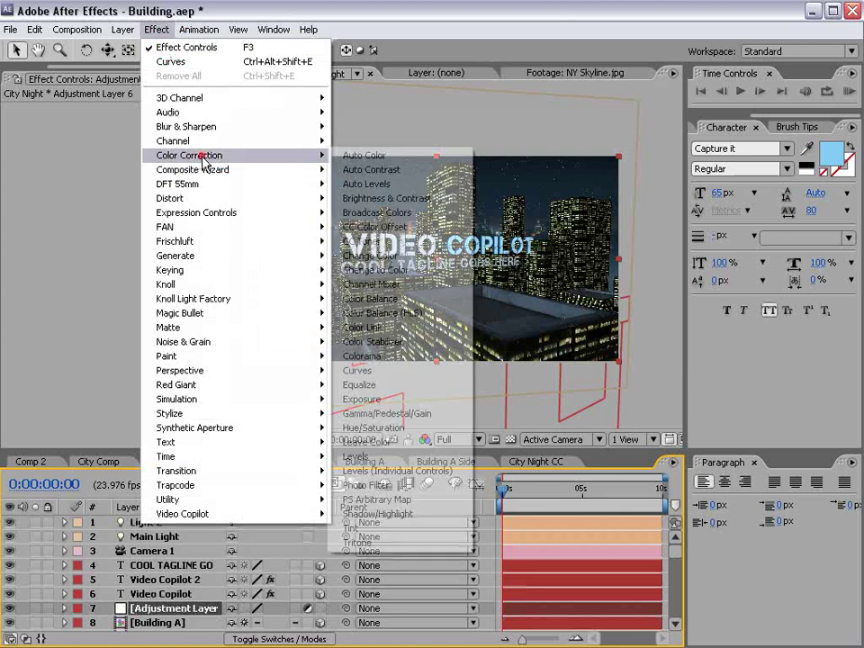
pyautogui.click(335, 400)
pyautogui.click(104, 166)
pyautogui.press('Return')
pyautogui.press('/')
pyautogui.press('`')
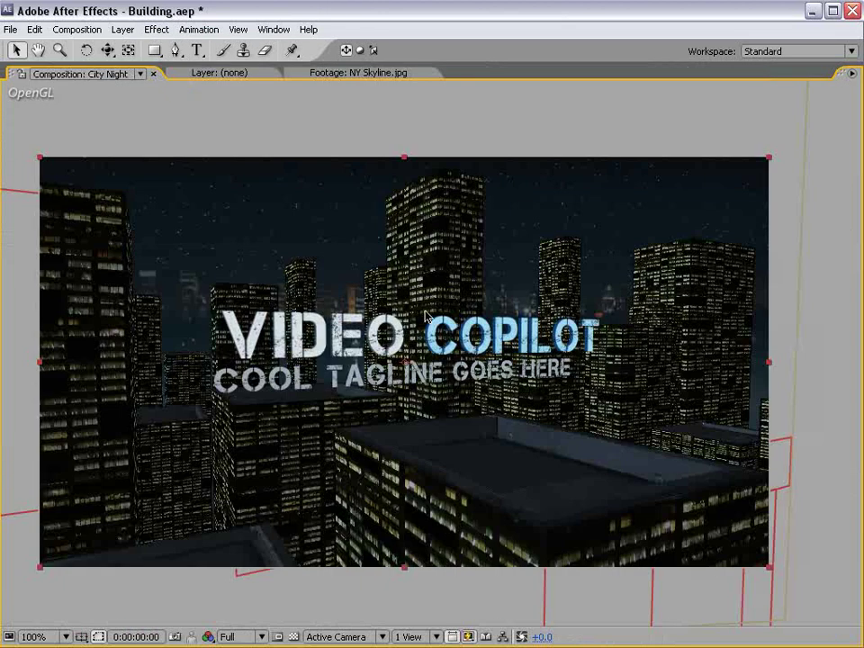
# Change the COOL TAGLINE GOES HERE text in City Night to a white fill colour
pyautogui.press('`')
pyautogui.press(',')
pyautogui.press(',')
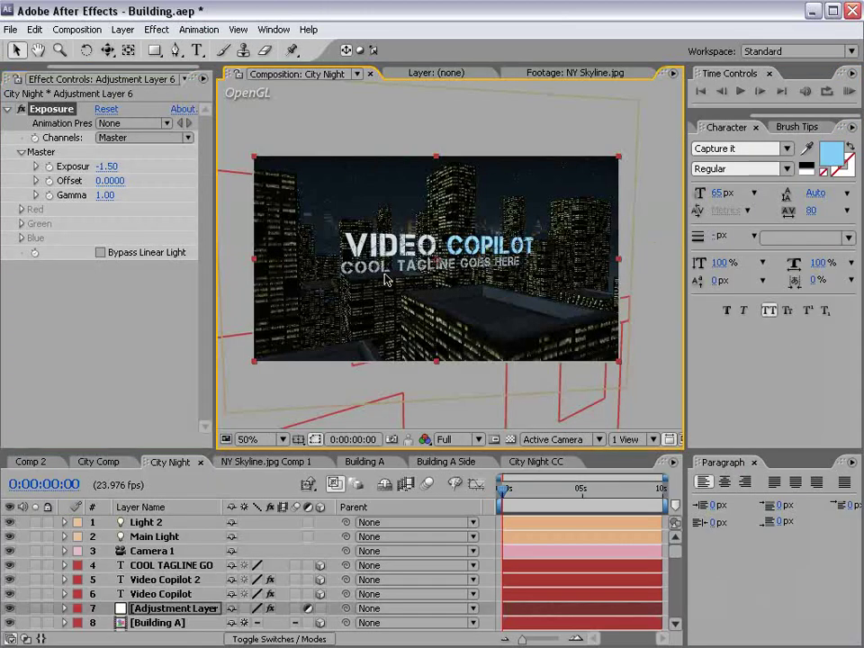
pyautogui.doubleClick(165, 569)
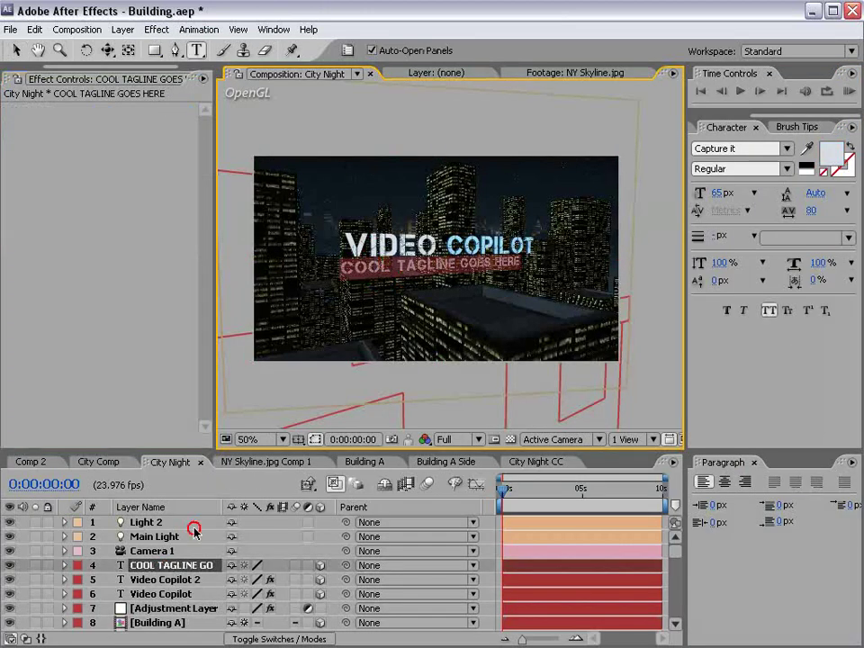
pyautogui.click(832, 155)
pyautogui.click(566, 397)
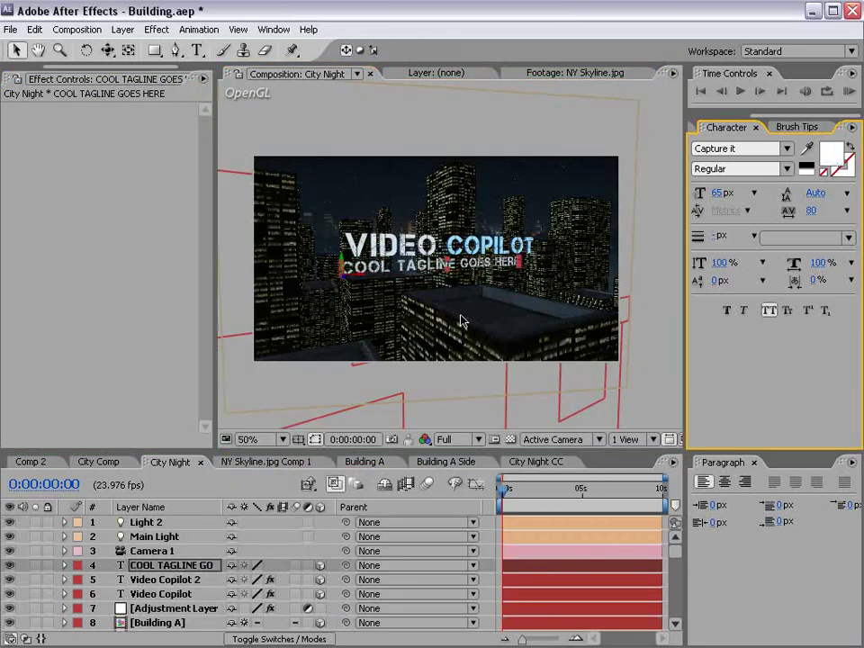
# Turn off Accepts Lights in the material options of the tagline and both Video Copilot text layers
pyautogui.moveTo(249, 450); pyautogui.dragTo(246, 428)
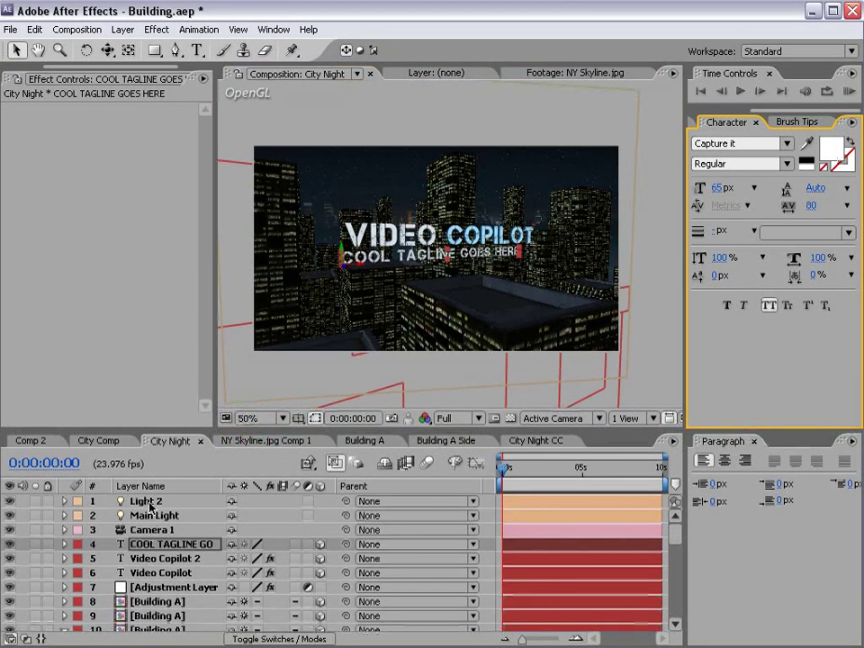
pyautogui.keyDown('shift'); pyautogui.click(135, 573); pyautogui.keyUp('shift')
pyautogui.press('a')
pyautogui.press('a')
pyautogui.moveTo(185, 431); pyautogui.dragTo(183, 329)
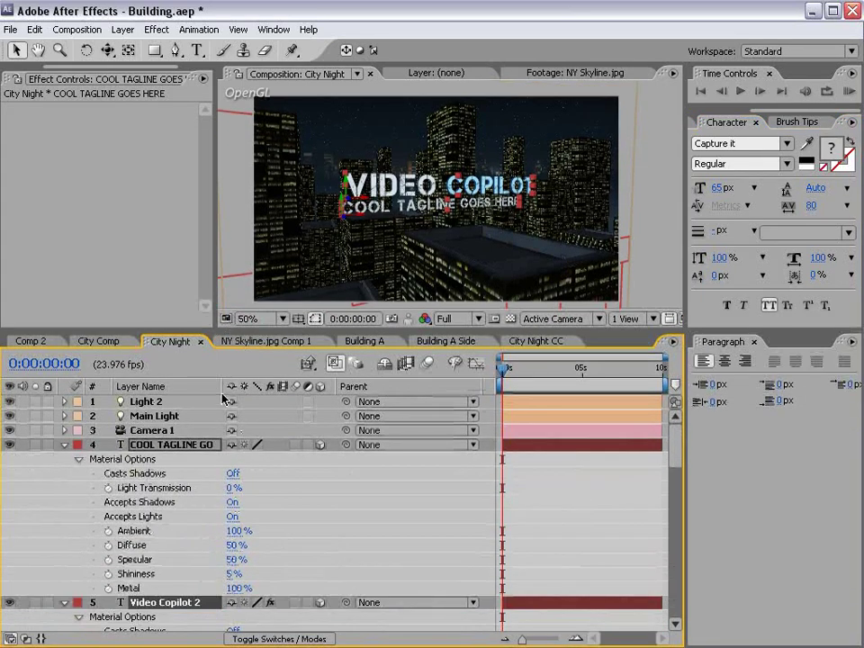
pyautogui.click(233, 517)
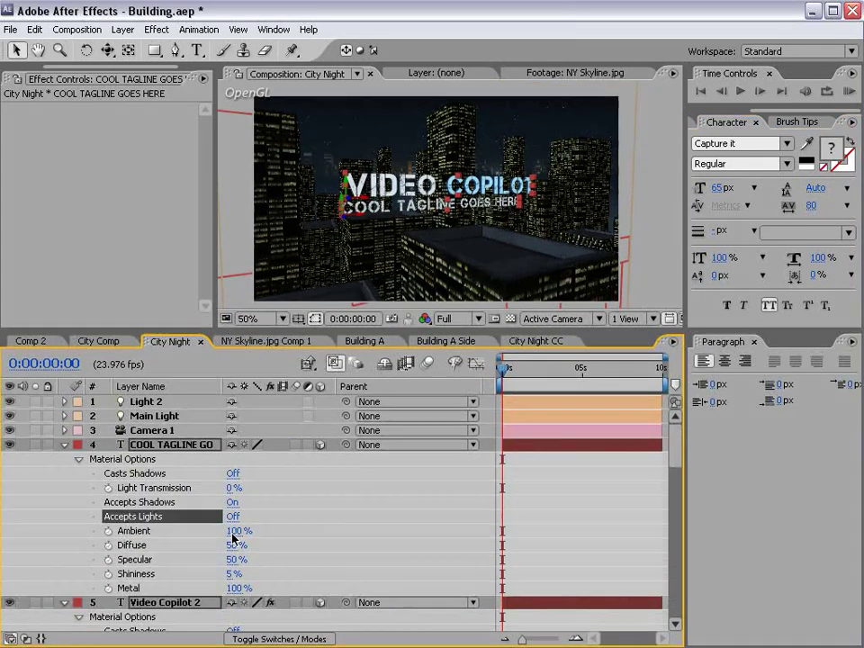
pyautogui.click(65, 445)
pyautogui.press('F2')
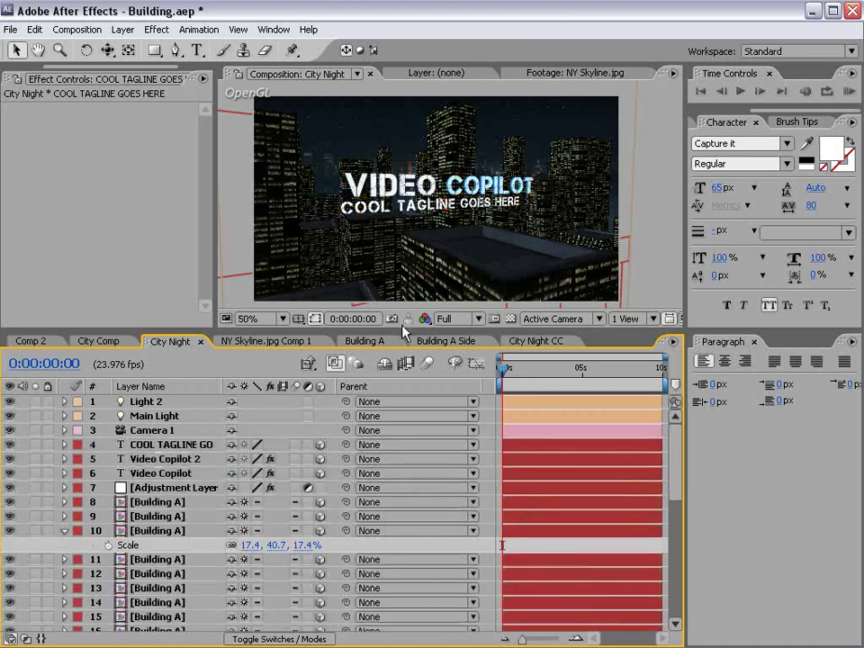
# Lower the middle point of the Curves effect on the Video Copilot text layer to darken the title slightly
pyautogui.moveTo(403, 332); pyautogui.dragTo(402, 410)
pyautogui.click(317, 220)
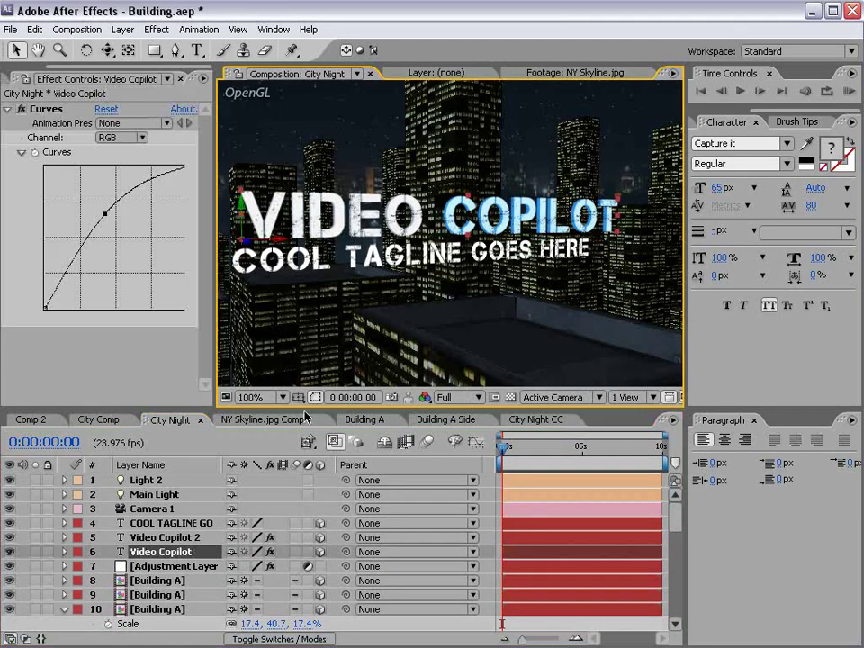
pyautogui.click(171, 523)
pyautogui.click(162, 552)
pyautogui.moveTo(108, 212)
pyautogui.mouseDown()
pyautogui.moveTo(109, 226)
pyautogui.moveTo(110, 218)
pyautogui.moveTo(121, 227)
pyautogui.mouseUp()
pyautogui.hotkey('ctrl', 'Up')
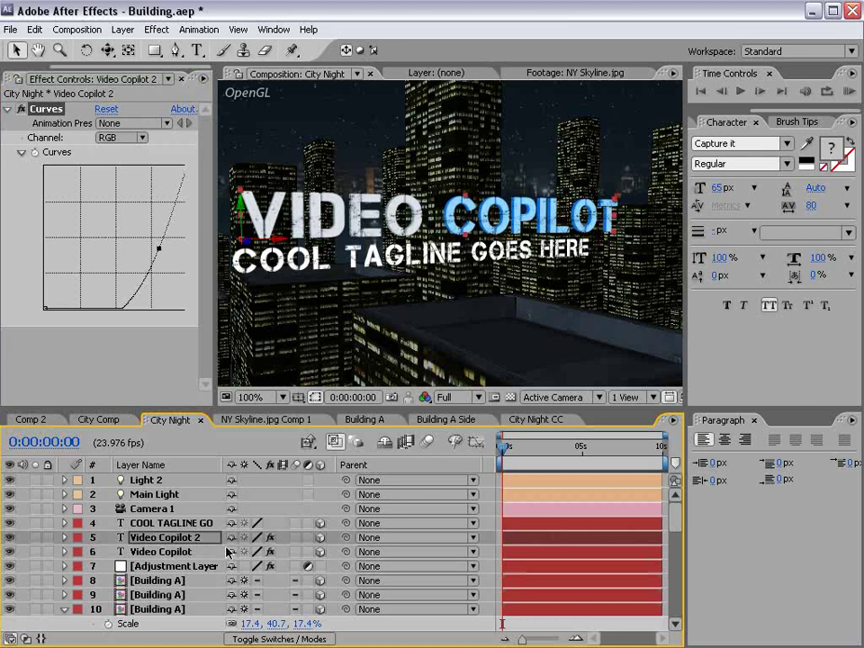
# Set the adjustment layer's Exposure to -0.75 and check the darkened city behind the title in enlarged view
pyautogui.hotkey('ctrl', 'Down')
pyautogui.hotkey('ctrl', 'Down')
pyautogui.click(107, 167)
pyautogui.write('-')
pyautogui.write('.75')
pyautogui.press('Return')
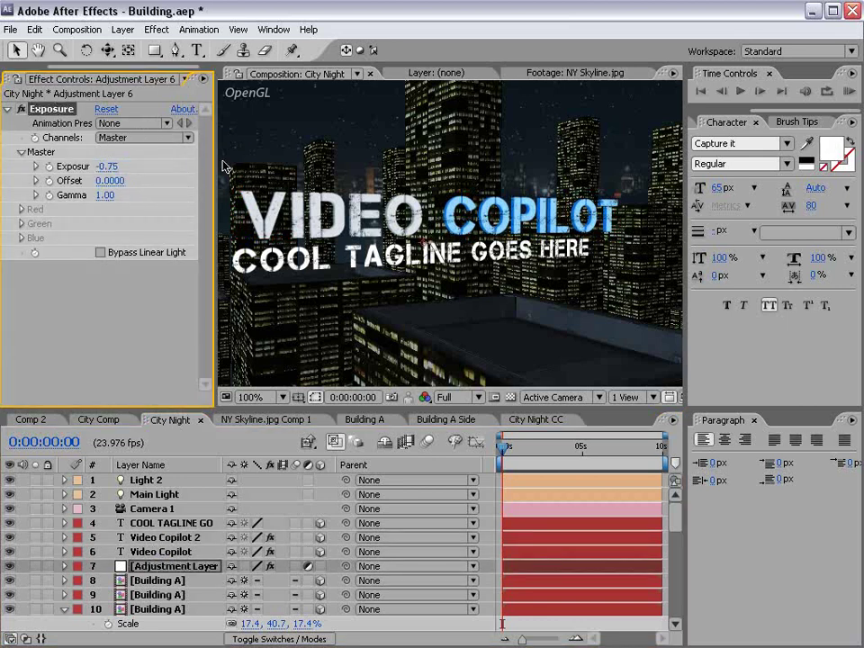
pyautogui.press('`')
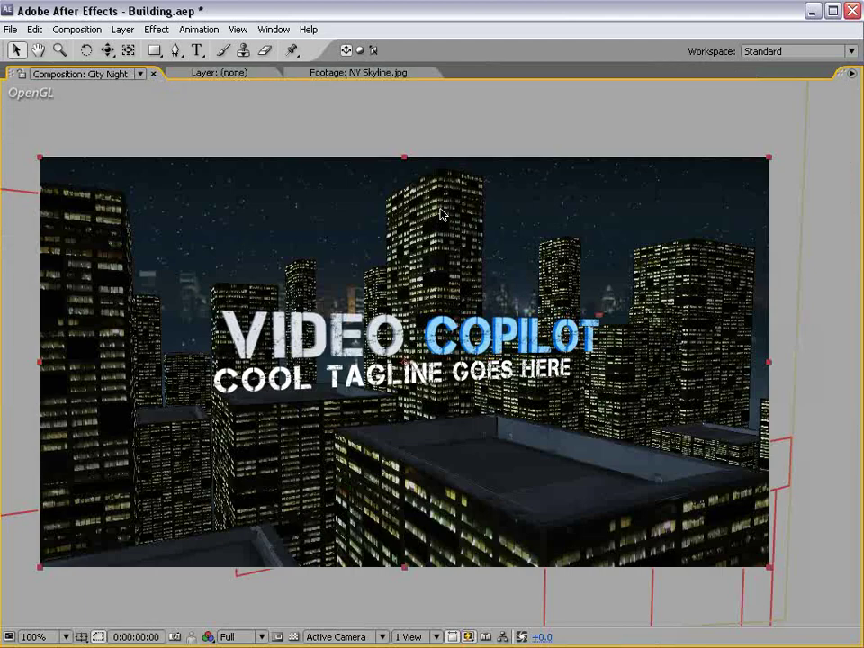
pyautogui.press('`')
# Open the City Night CC composition, examine its glow, and set the CC layer's Glow Intensity to 0.5
pyautogui.click(529, 419)
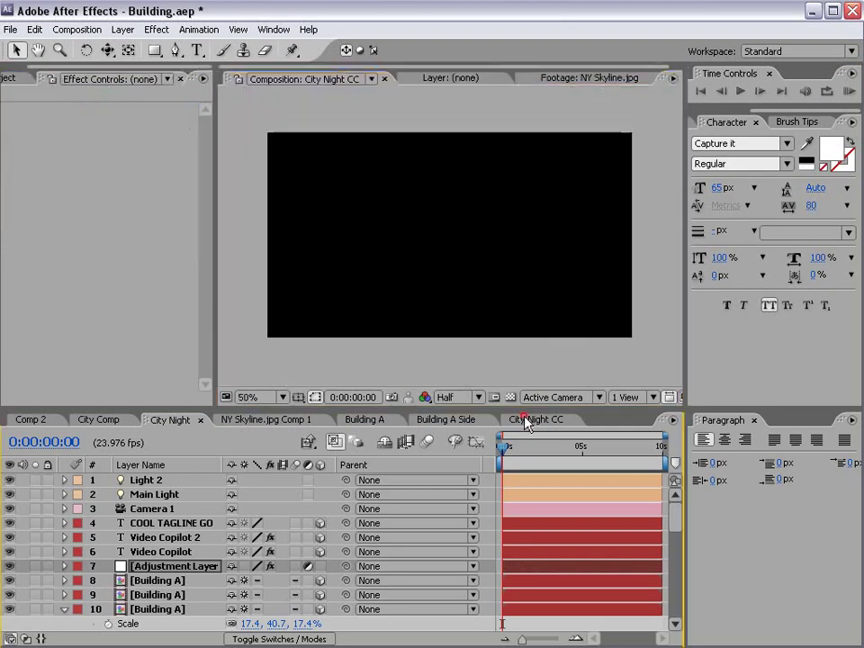
pyautogui.press('`')
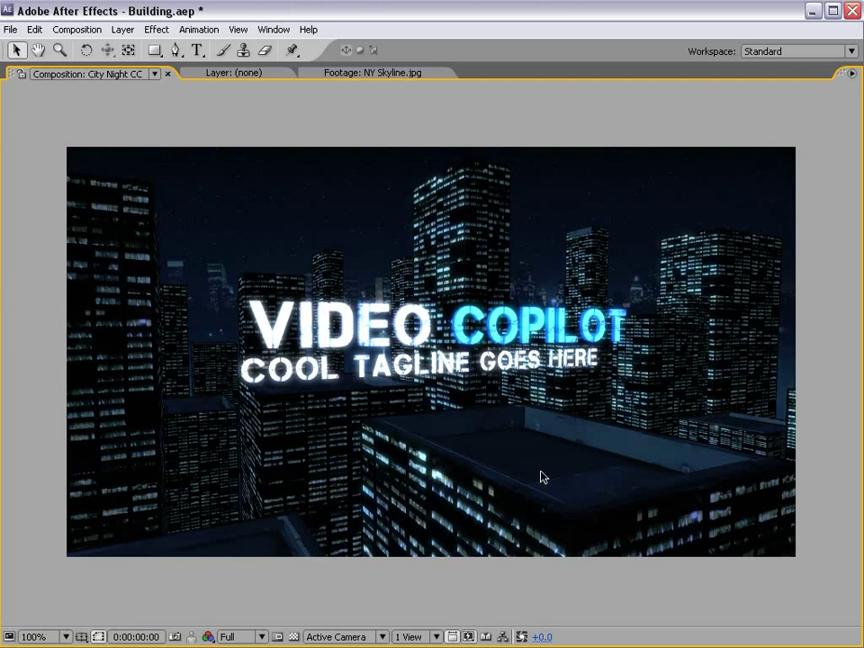
pyautogui.press('`')
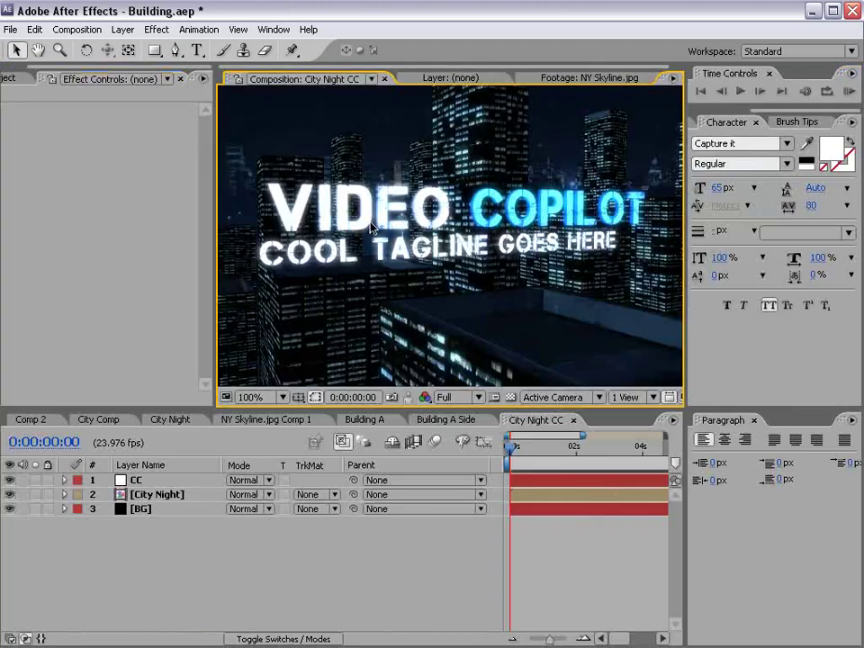
pyautogui.click(139, 481)
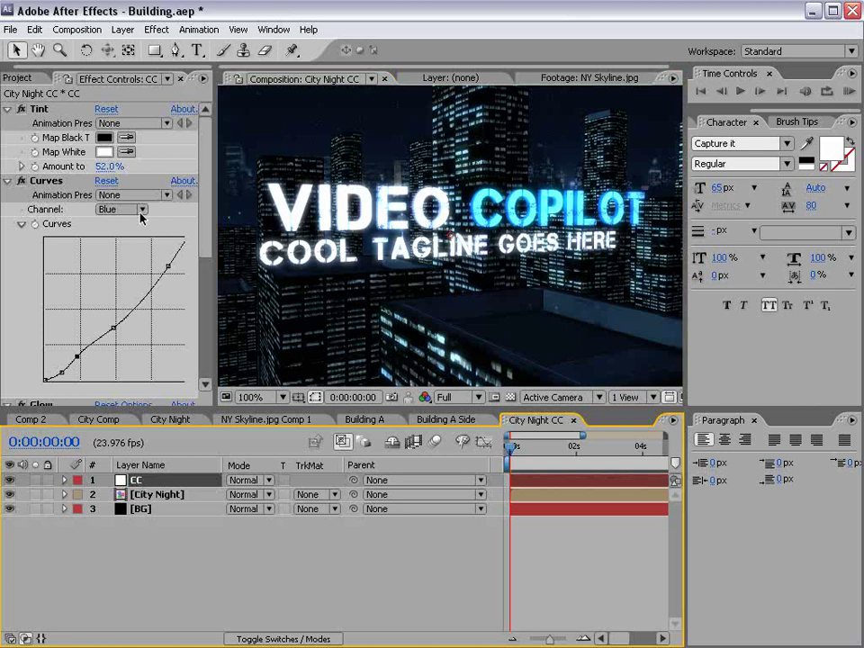
pyautogui.scroll(-8, 140, 216)
pyautogui.click(104, 237)
pyautogui.write('.5')
pyautogui.press('Return')
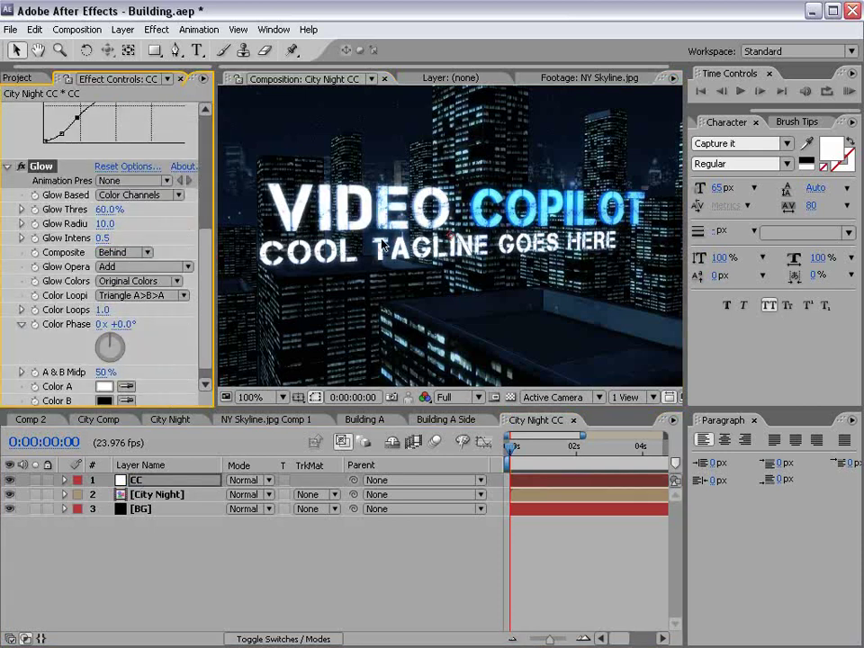
# Examine the colour-corrected title in City Night CC enlarged, and view the City Comp composition for comparison
pyautogui.press('`')
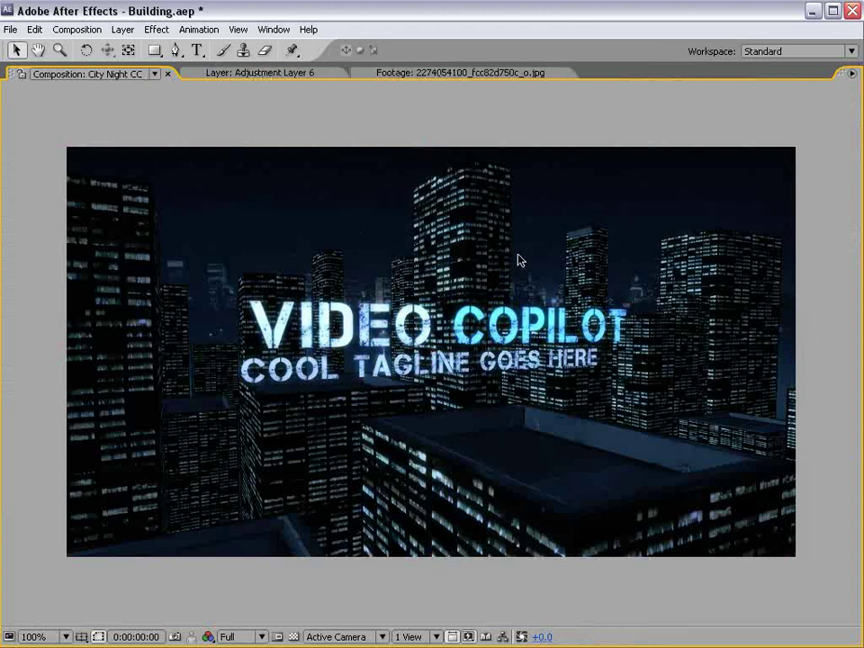
pyautogui.scroll(-2, 332, 245)
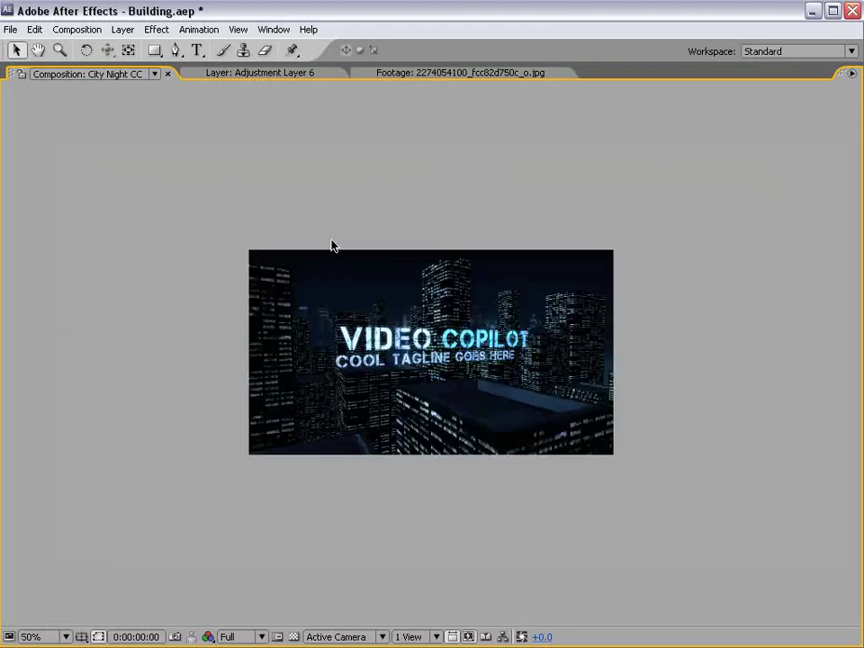
pyautogui.press('`')
pyautogui.click(90, 419)
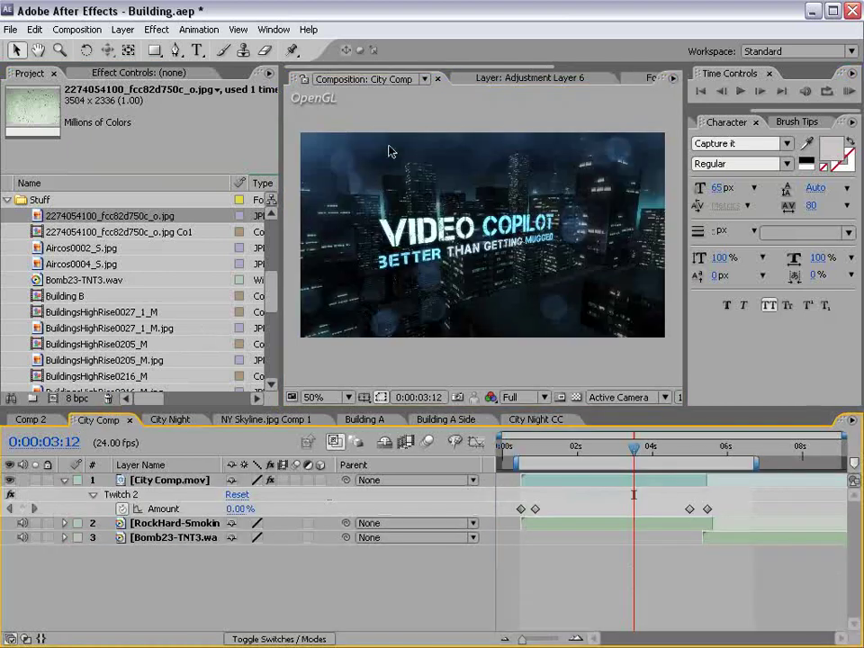
pyautogui.click(533, 421)
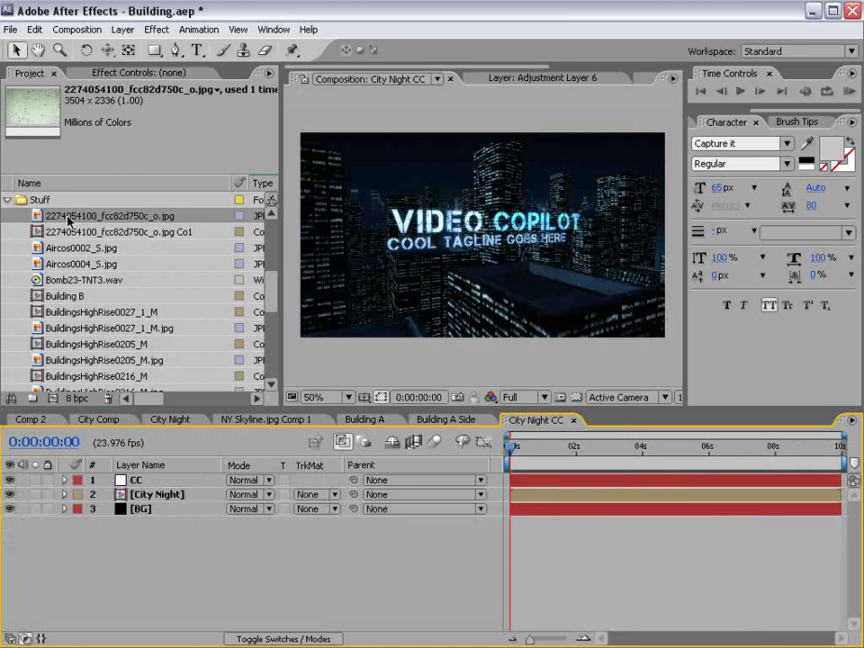
pyautogui.moveTo(38, 219); pyautogui.dragTo(469, 244)
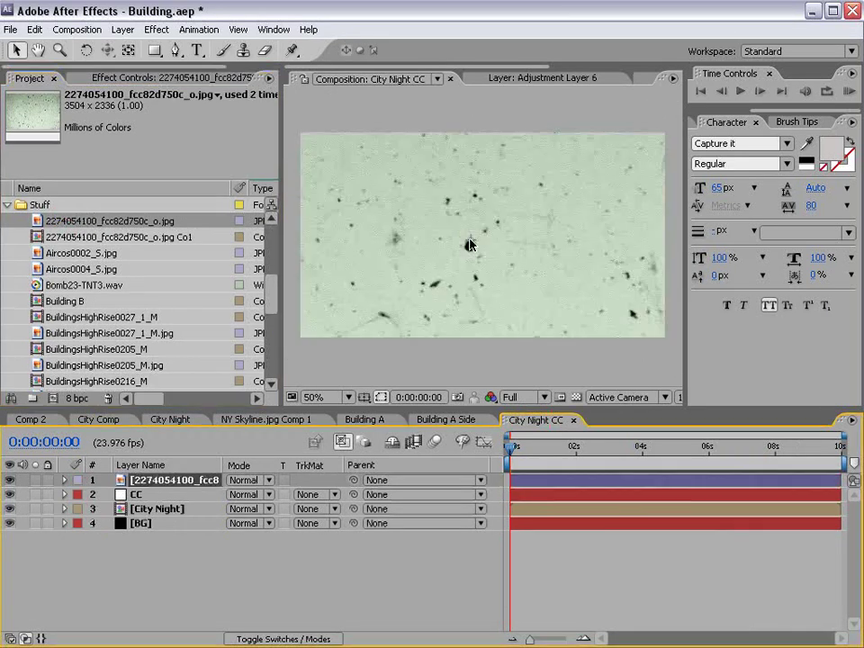
pyautogui.press('s')
pyautogui.moveTo(288, 495); pyautogui.dragTo(245, 509)
pyautogui.moveTo(410, 167); pyautogui.dragTo(416, 168)
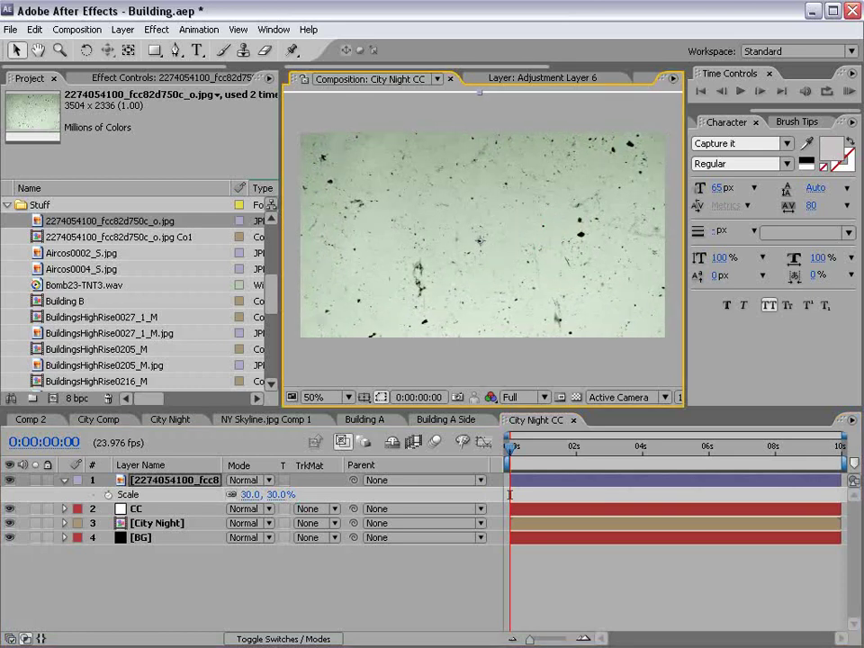
pyautogui.press(',')
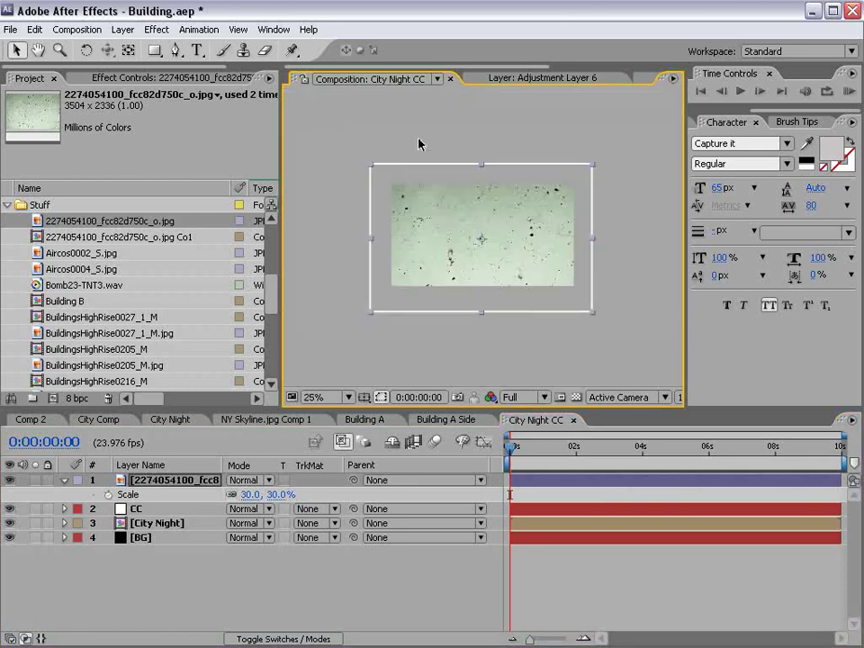
pyautogui.moveTo(594, 173); pyautogui.dragTo(579, 170)
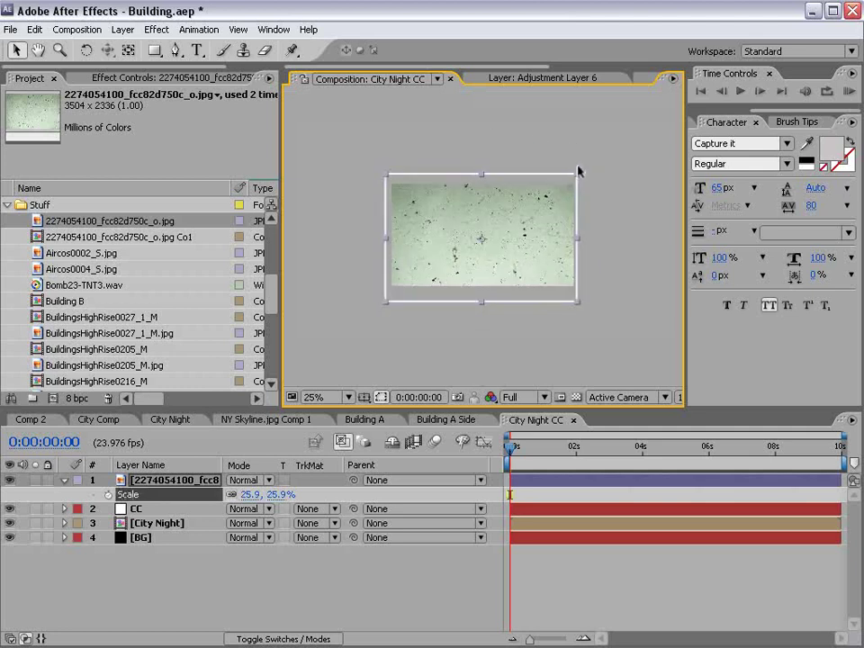
pyautogui.press('.')
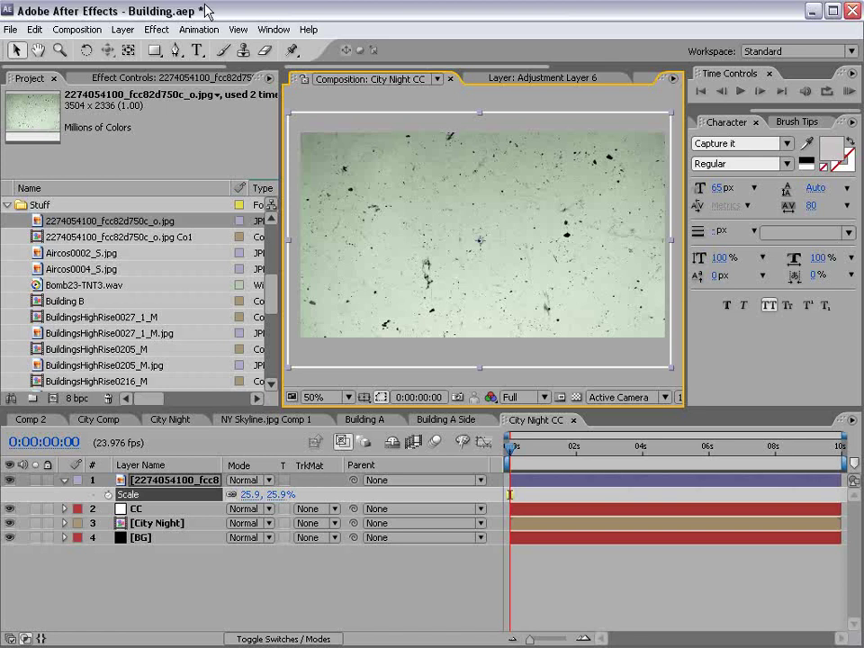
# Apply the Invert and Tint effects to the speckled texture layer to make it black and white
pyautogui.click(156, 30)
pyautogui.moveTo(270, 141)
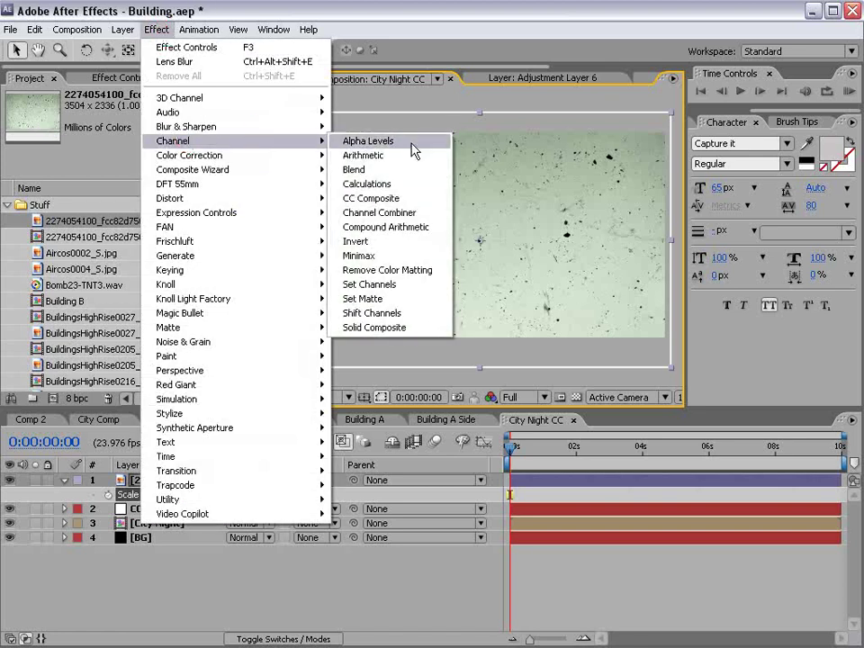
pyautogui.click(359, 241)
pyautogui.click(158, 30)
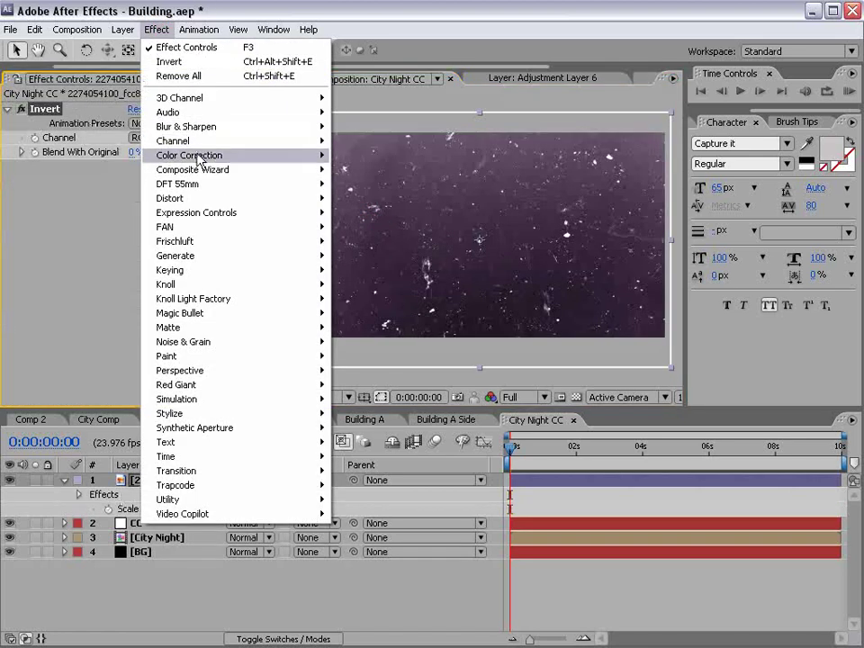
pyautogui.moveTo(231, 155)
pyautogui.click(356, 540)
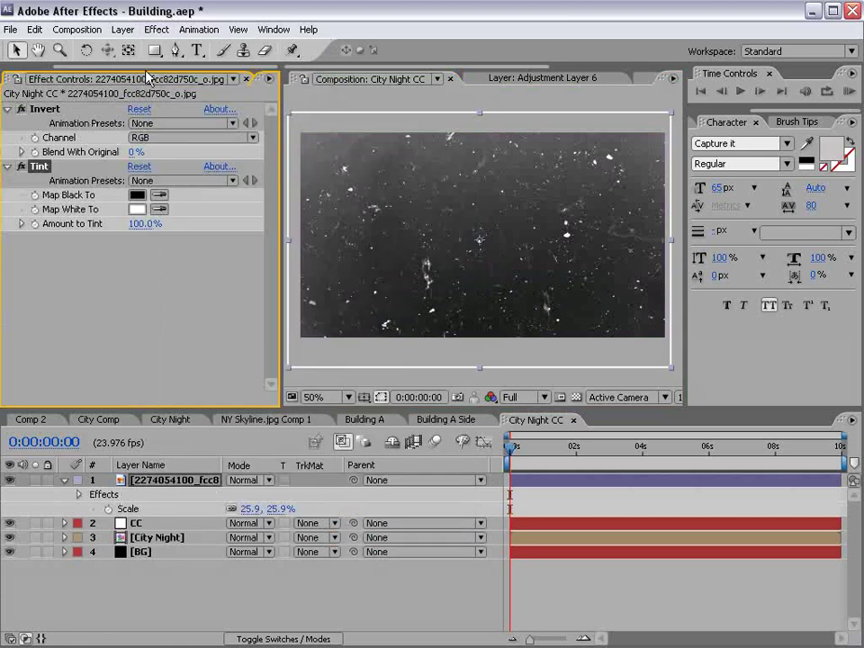
# Apply Curves to the texture layer, shape an S-curve with darker shadows and brighter highlights, and check the specks enlarged
pyautogui.click(156, 30)
pyautogui.moveTo(232, 155)
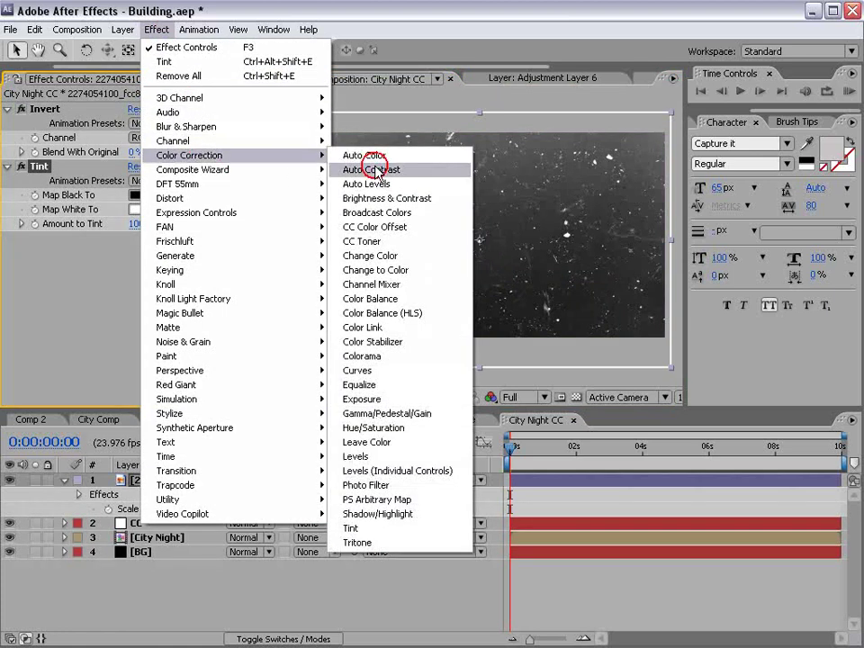
pyautogui.click(356, 370)
pyautogui.moveTo(92, 339); pyautogui.dragTo(94, 359)
pyautogui.moveTo(127, 295); pyautogui.dragTo(128, 285)
pyautogui.moveTo(97, 356); pyautogui.dragTo(97, 359)
pyautogui.scroll(2, 483, 257)
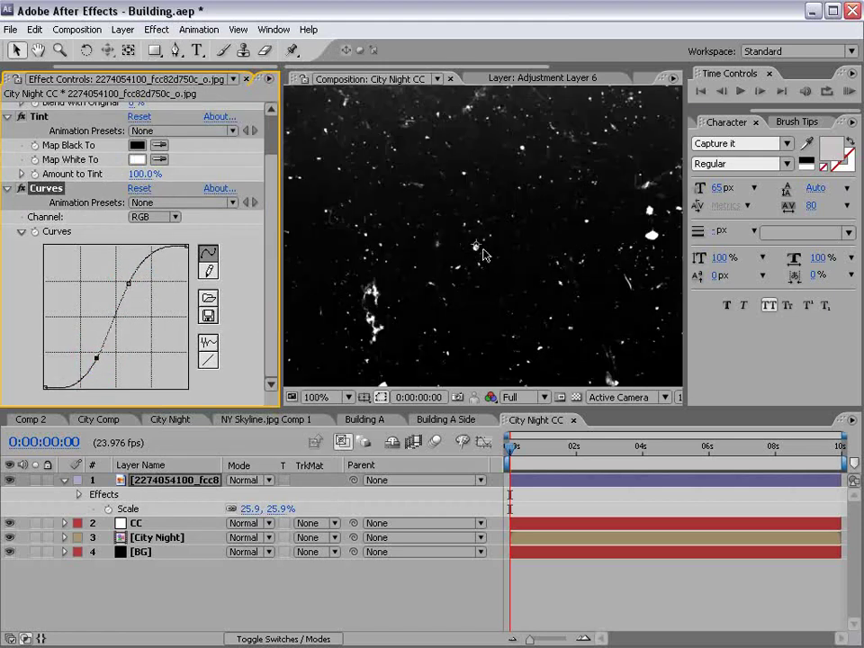
pyautogui.press('`')
pyautogui.scroll(-2, 411, 212)
pyautogui.press('`')
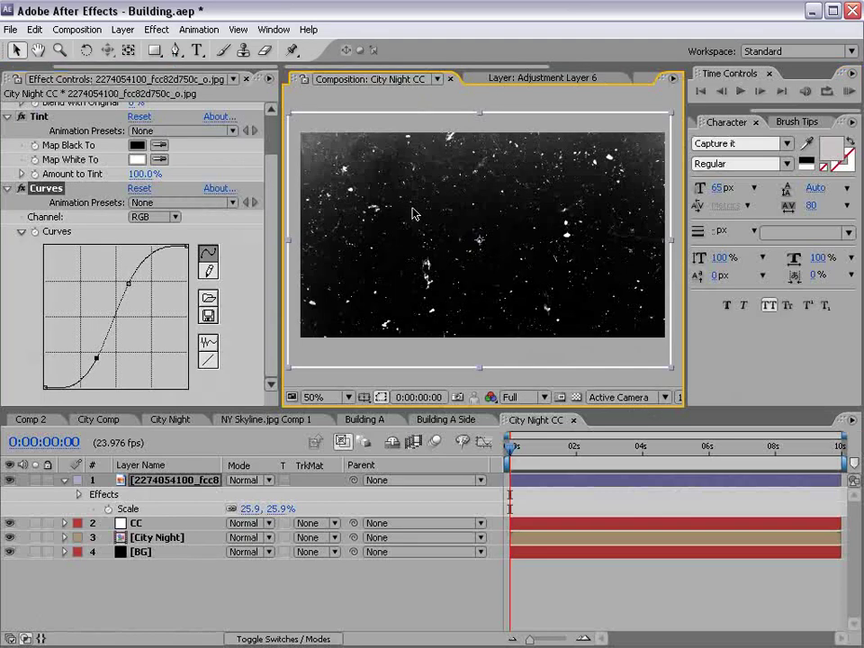
# Pre-compose the texture layer as Lens FX, moving all attributes into the new composition
pyautogui.click(122, 29)
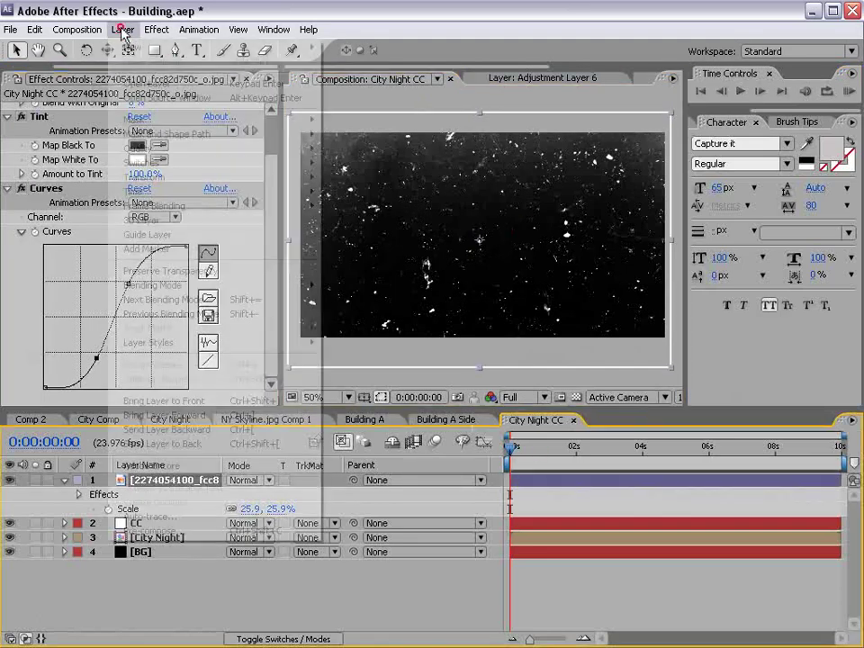
pyautogui.click(163, 535)
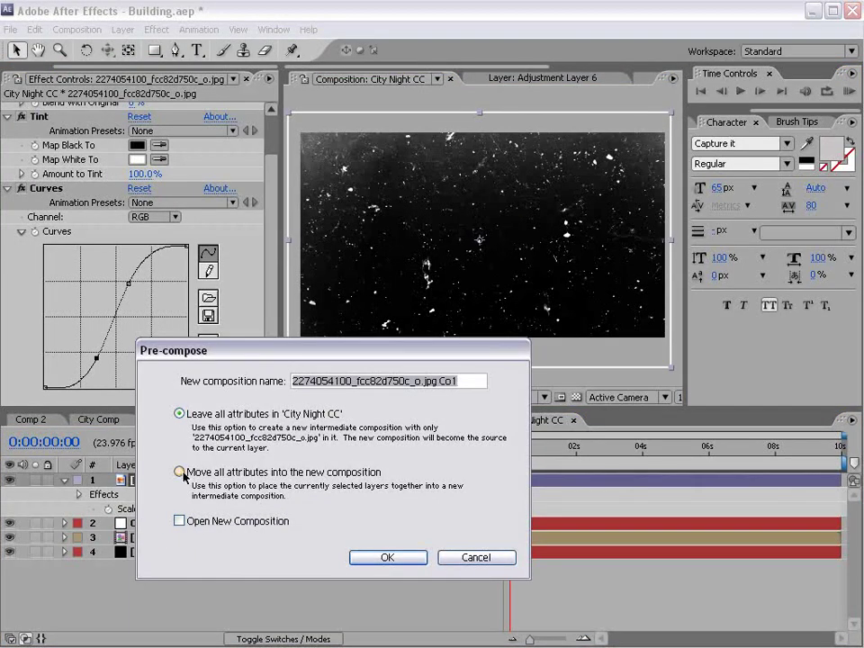
pyautogui.click(180, 472)
pyautogui.moveTo(467, 381); pyautogui.dragTo(242, 384)
pyautogui.write('Lens FX')
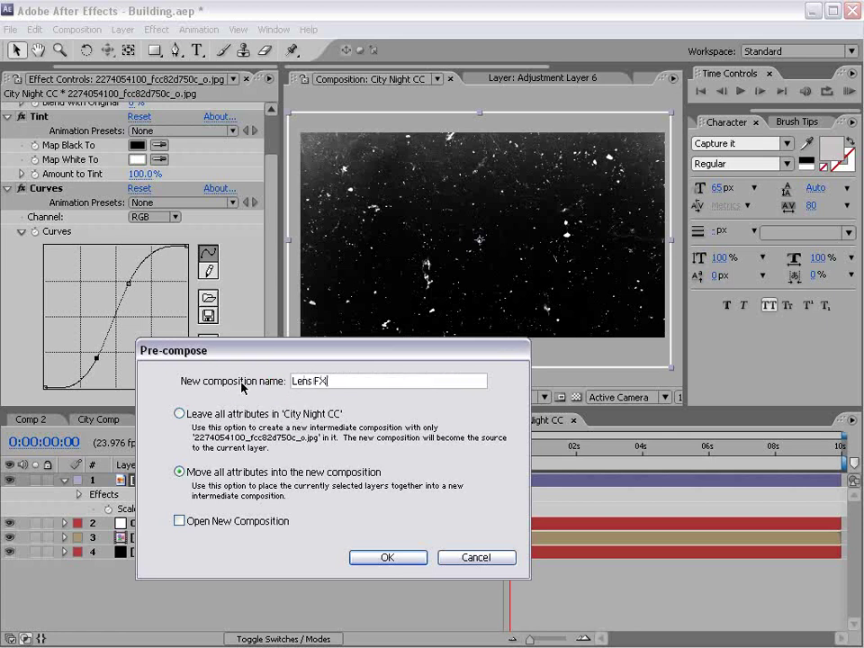
pyautogui.click(396, 558)
# Apply the Lens Blur effect to the Lens FX layer with Repeat Edge Pixels enabled
pyautogui.click(158, 30)
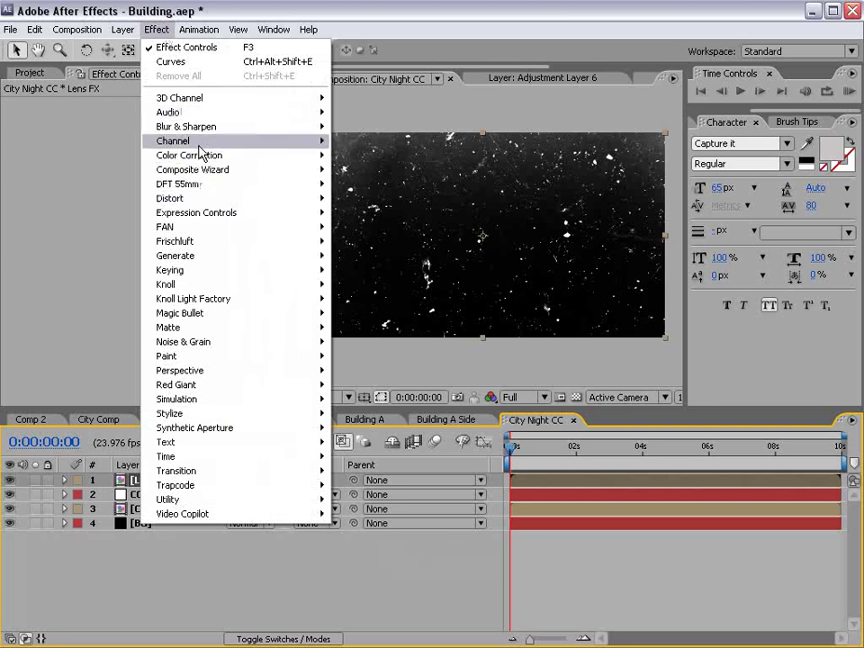
pyautogui.moveTo(234, 127)
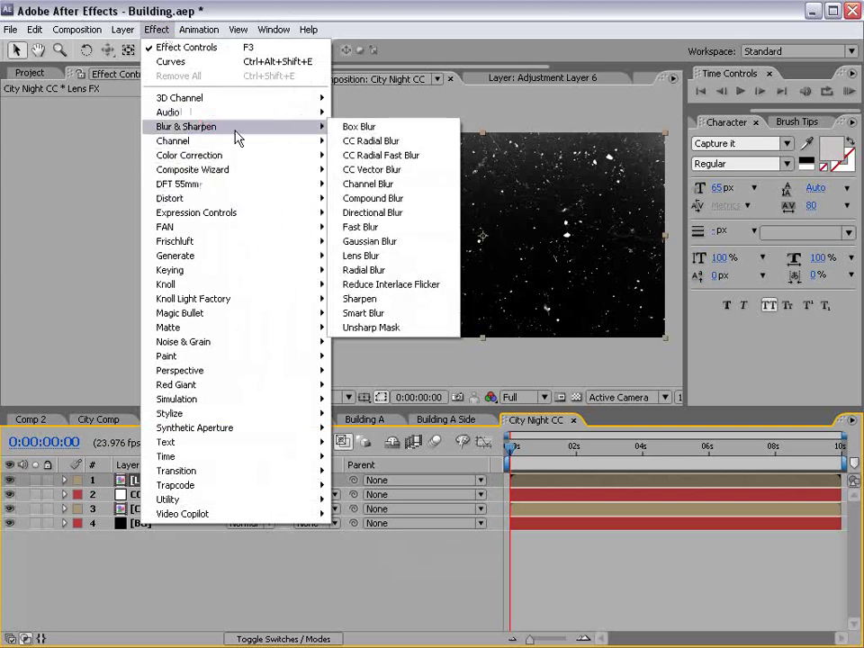
pyautogui.click(397, 256)
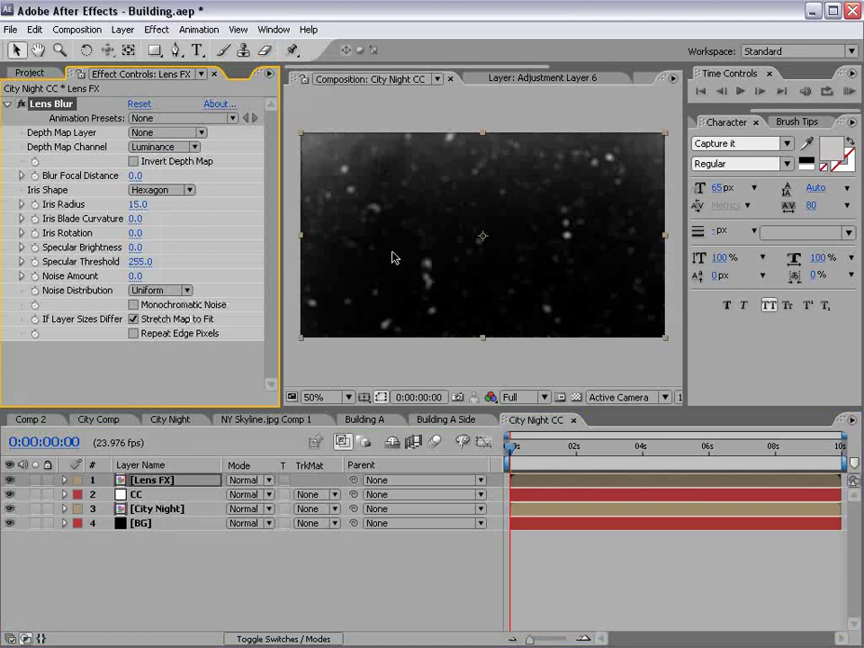
pyautogui.click(133, 334)
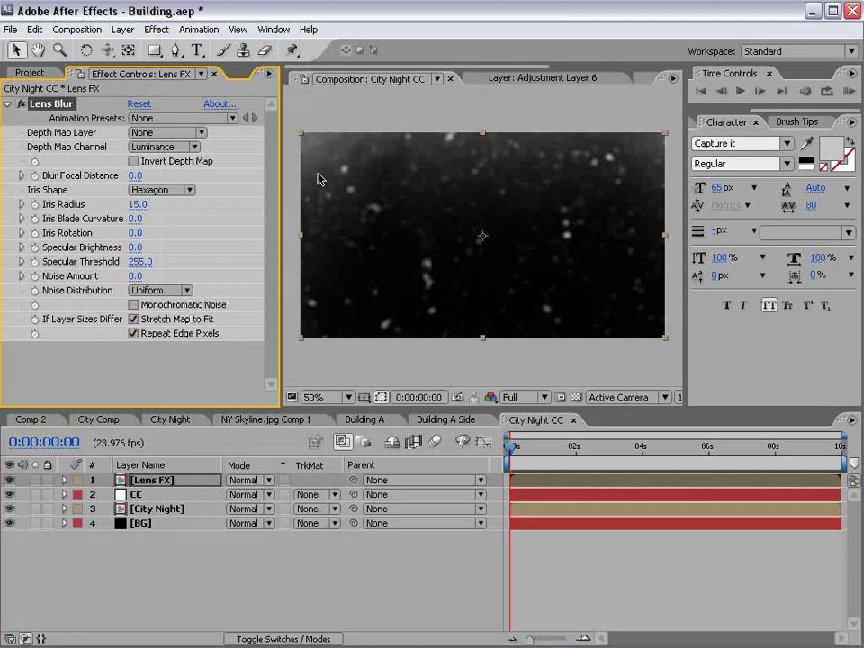
pyautogui.moveTo(280, 219); pyautogui.dragTo(260, 220)
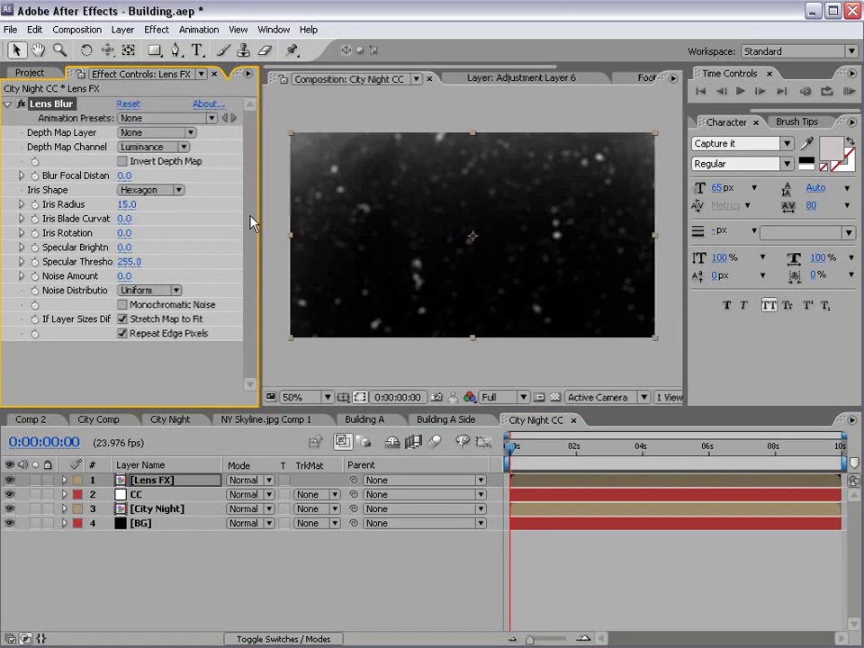
# Set the Lens Blur to specular threshold 183.6, specular brightness 68, an Octagon iris shape and iris radius 93
pyautogui.moveTo(124, 204); pyautogui.dragTo(166, 205)
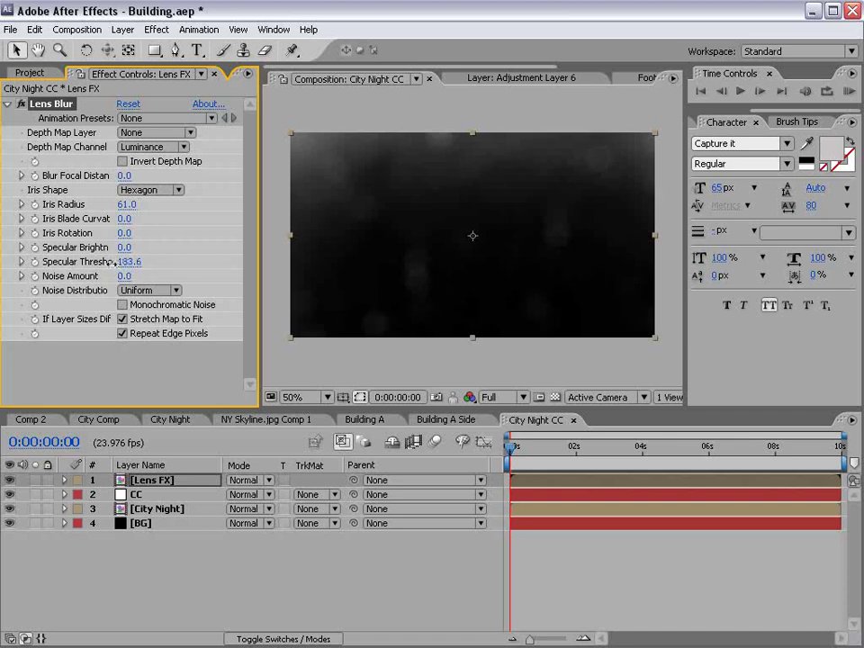
pyautogui.moveTo(123, 248); pyautogui.dragTo(173, 240)
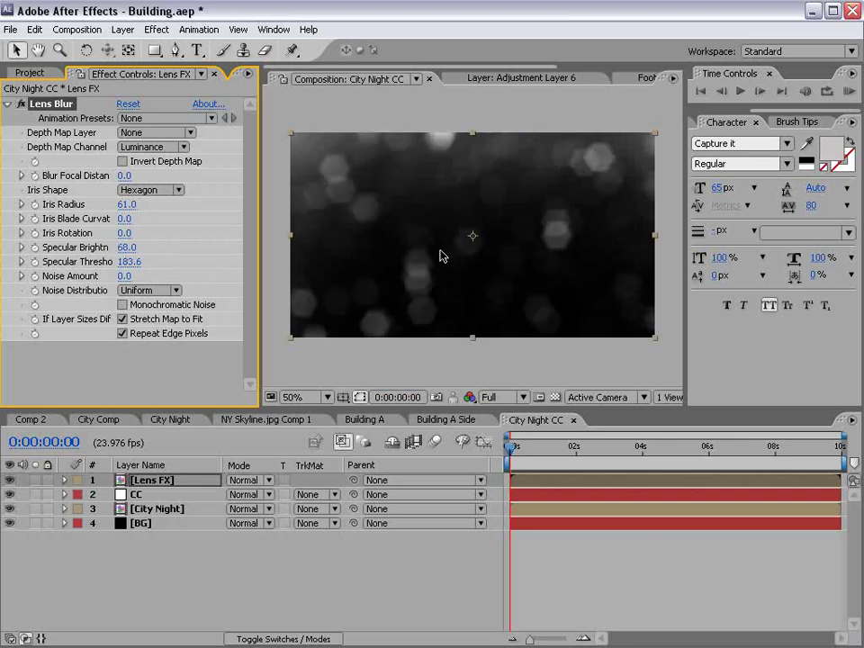
pyautogui.click(149, 189)
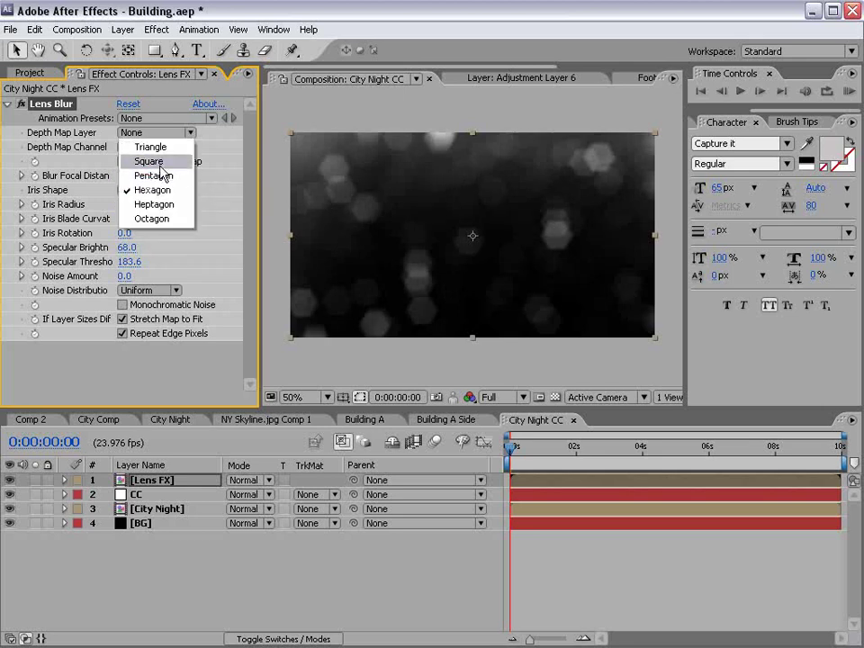
pyautogui.click(162, 218)
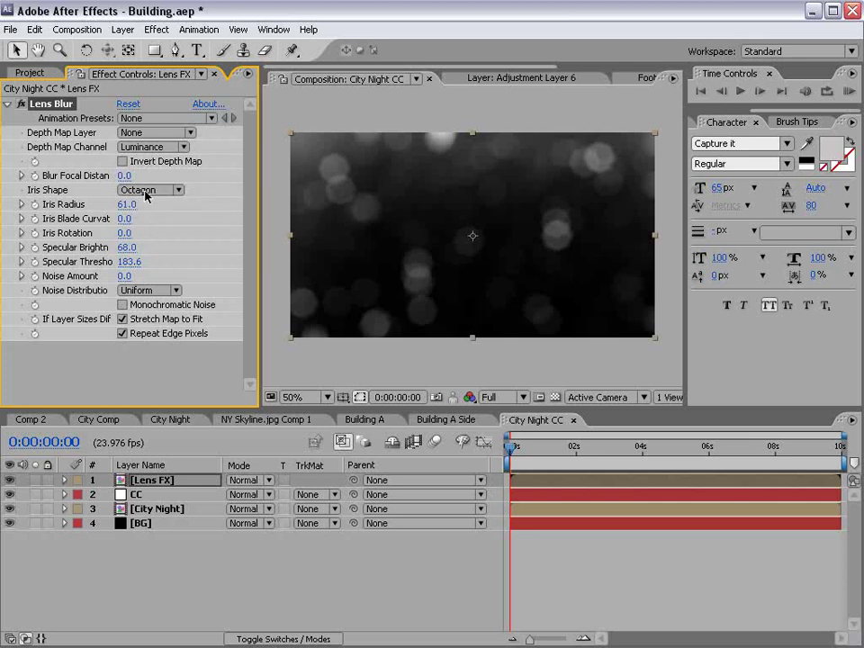
pyautogui.moveTo(126, 204); pyautogui.dragTo(149, 200)
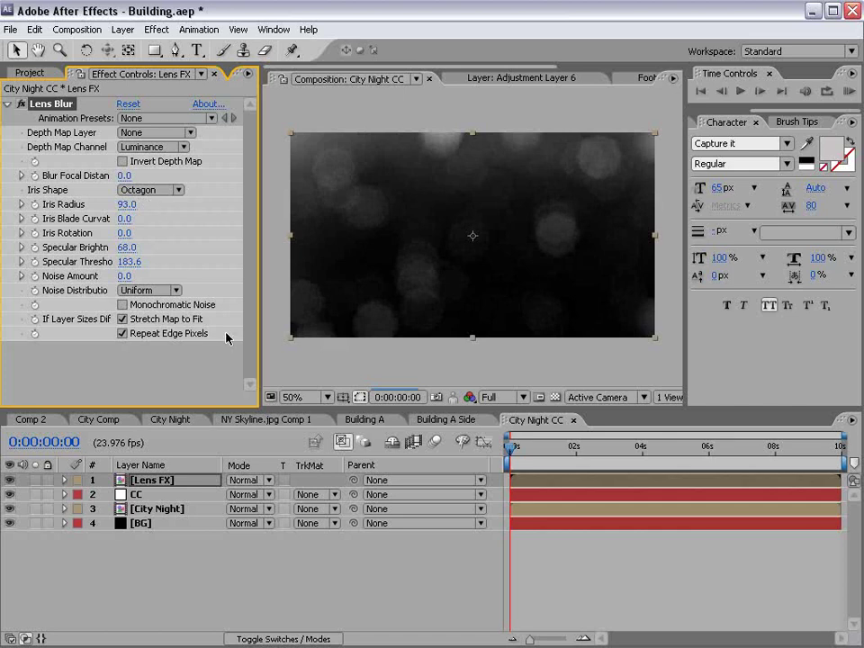
# Set the Lens FX layer's blend mode to Screen and tint it blue with Curves, raising blue, lowering red and slightly raising green
pyautogui.click(245, 479)
pyautogui.click(249, 641)
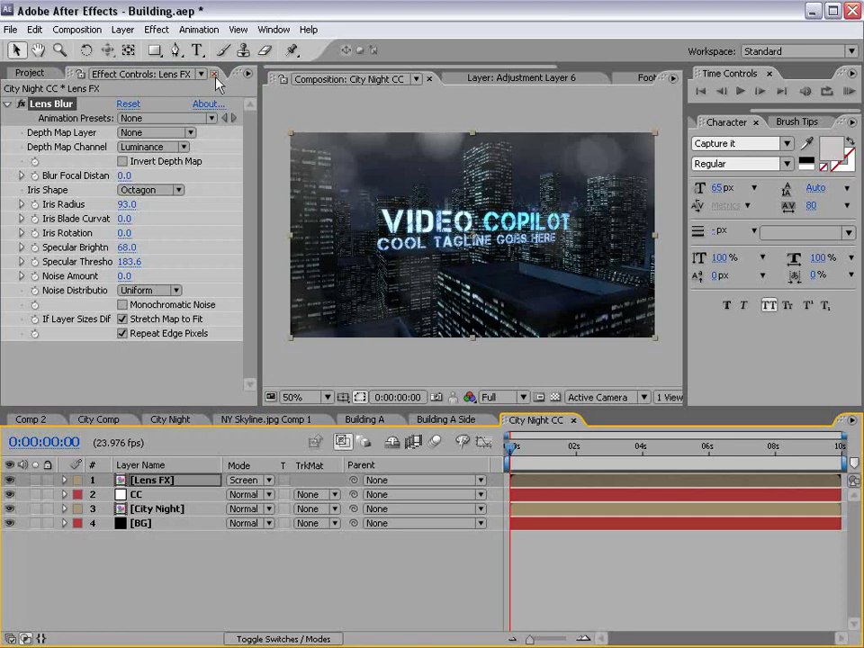
pyautogui.click(157, 28)
pyautogui.moveTo(288, 155)
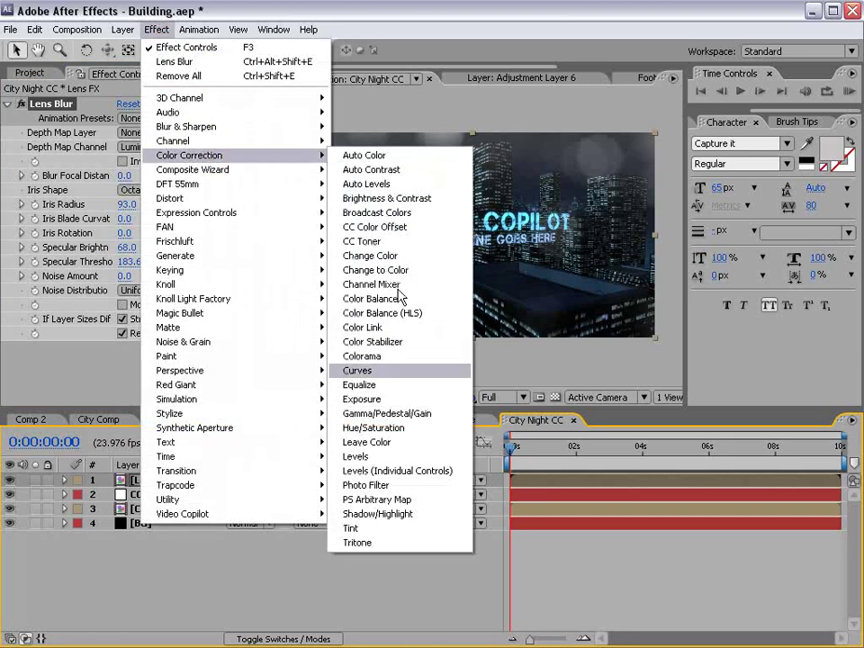
pyautogui.click(383, 371)
pyautogui.click(159, 217)
pyautogui.click(139, 264)
pyautogui.moveTo(102, 330); pyautogui.dragTo(123, 328)
pyautogui.click(139, 217)
pyautogui.click(144, 225)
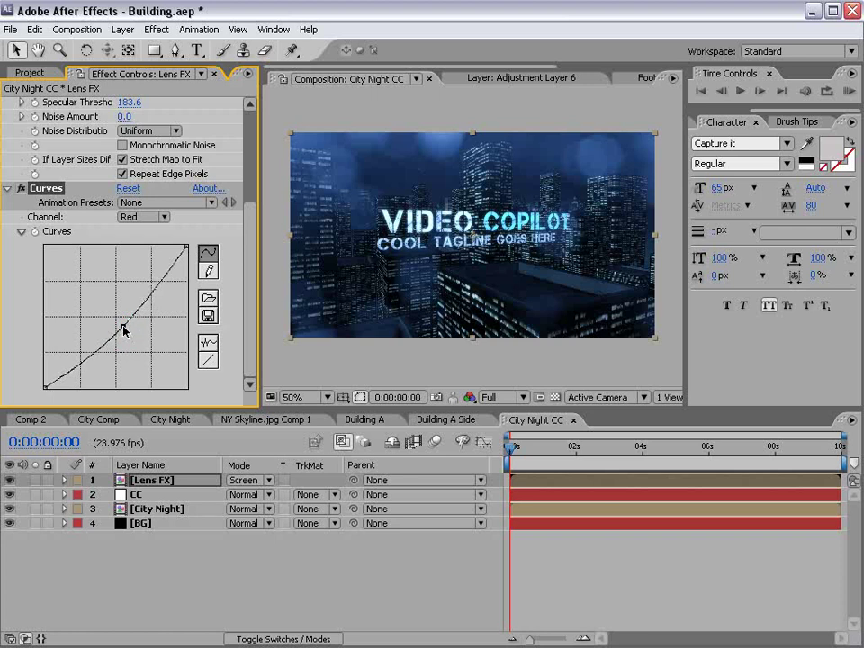
pyautogui.press('Down')
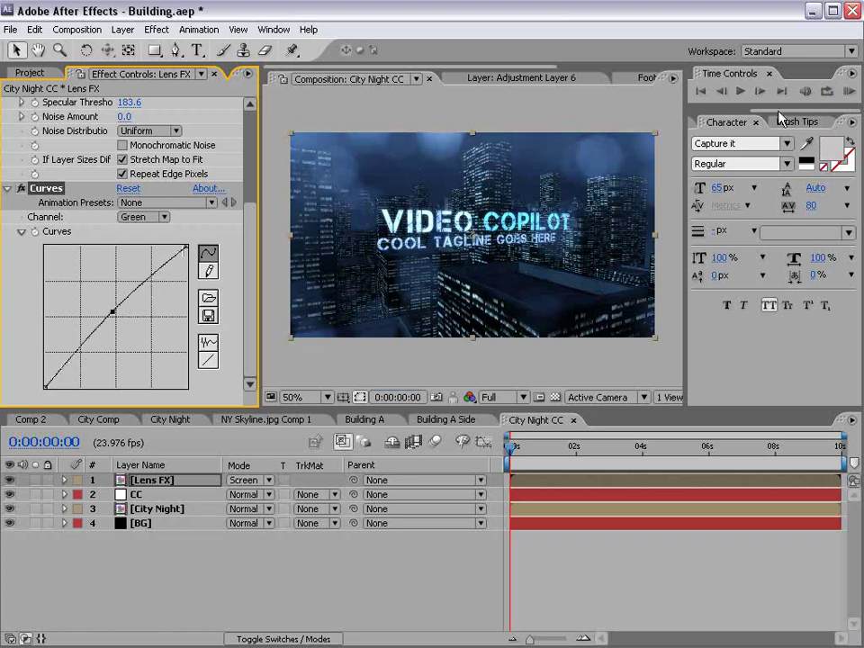
# Find the Find Edges effect, apply it to the soloed Lens FX layer and invert its result
pyautogui.click(737, 125)
pyautogui.click(760, 139)
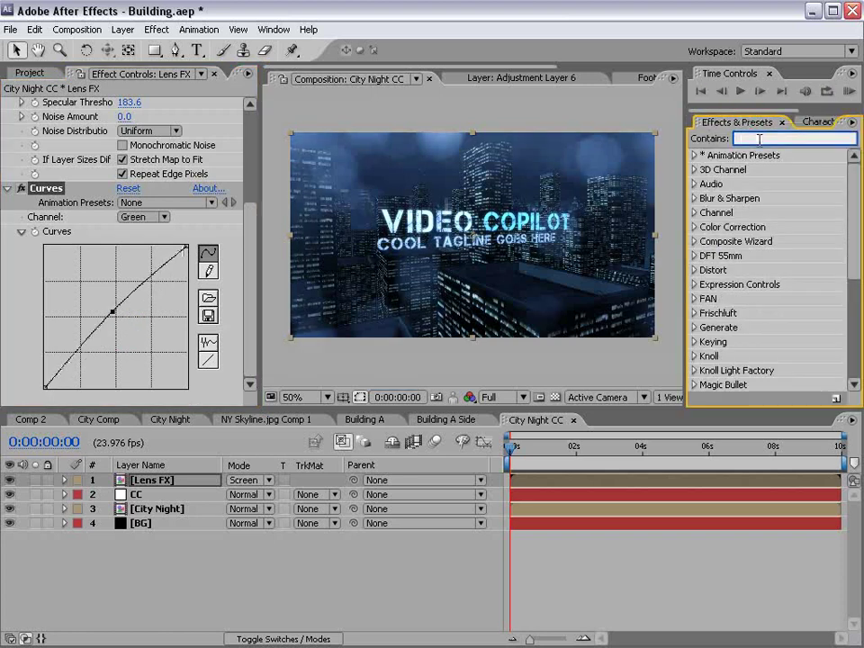
pyautogui.write('find')
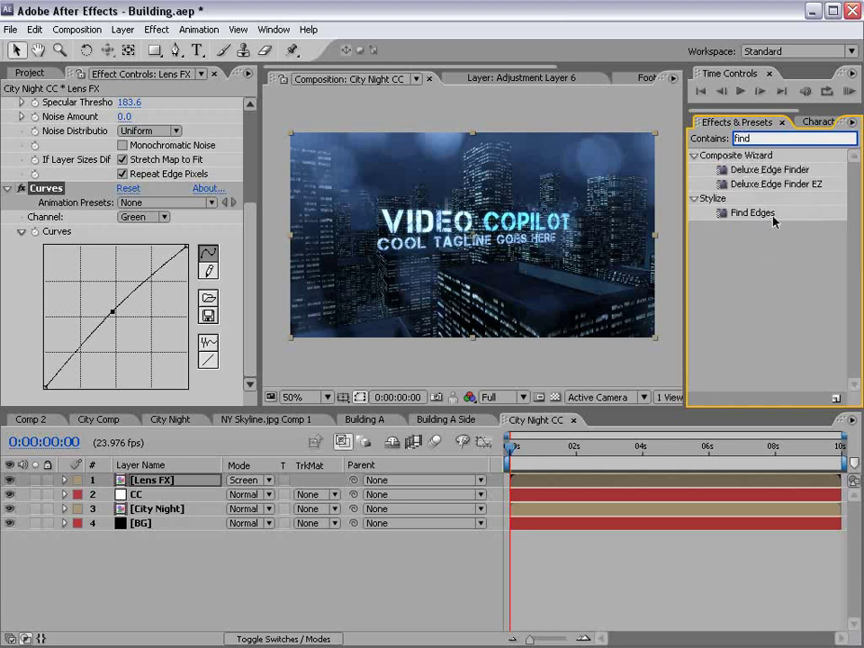
pyautogui.moveTo(774, 216); pyautogui.dragTo(133, 357)
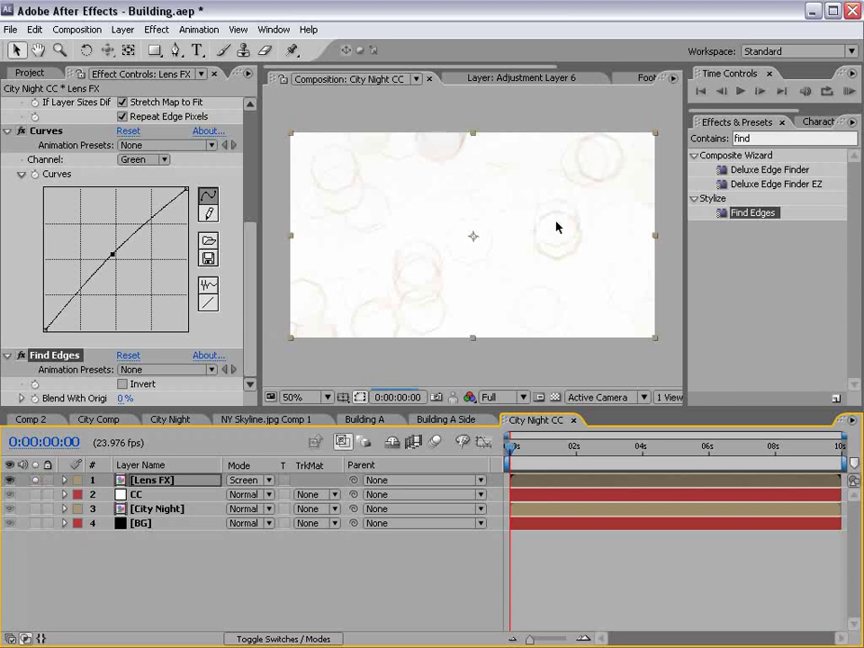
pyautogui.click(122, 385)
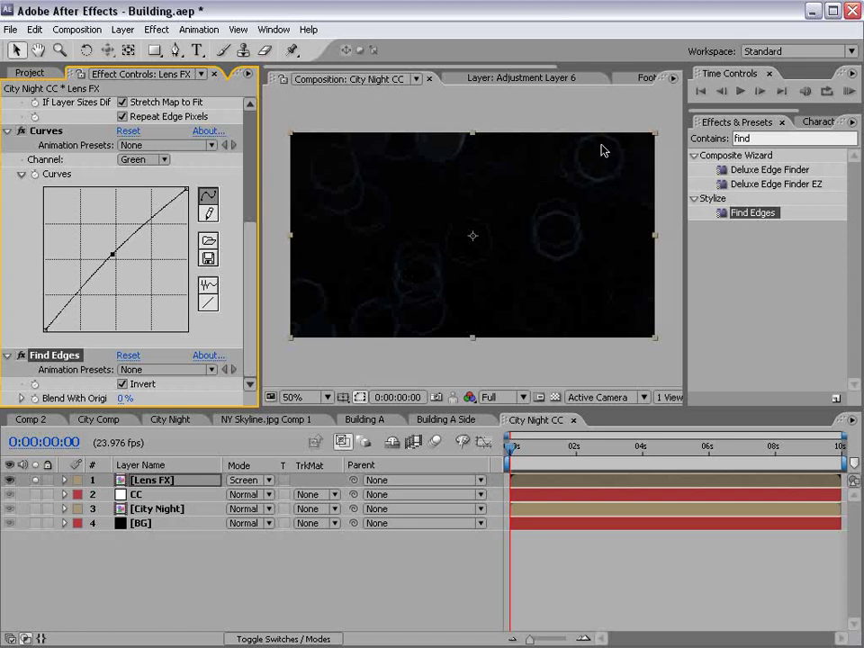
# Raise the RGB curve of the Lens FX layer strongly in the highlights and check the edge outlines enlarged
pyautogui.click(142, 160)
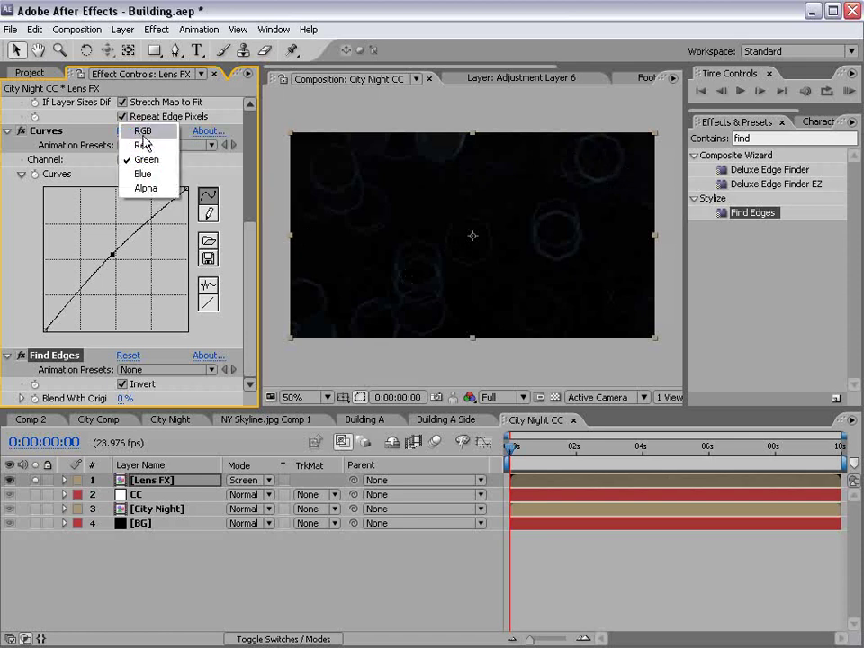
pyautogui.click(142, 131)
pyautogui.moveTo(124, 251); pyautogui.dragTo(132, 207)
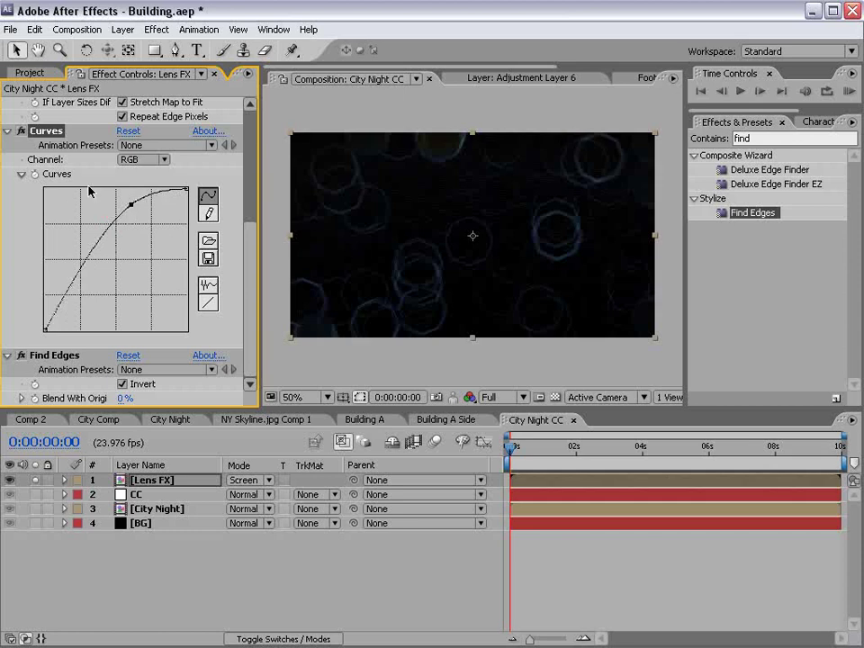
pyautogui.press('`')
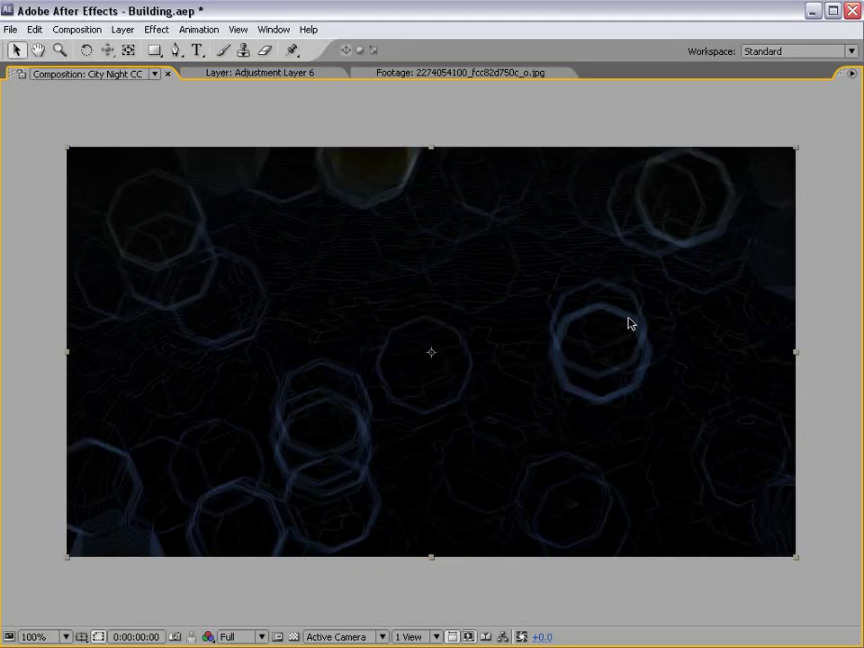
pyautogui.press('`')
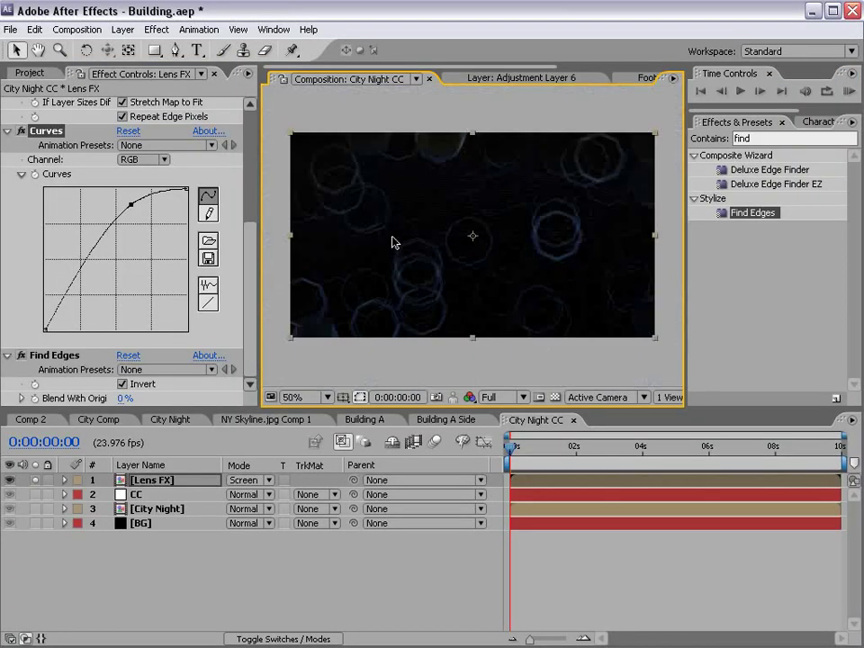
# Try Find Edges with Blend With Original at 80% and inspect the blurred spots up close
pyautogui.click(125, 398)
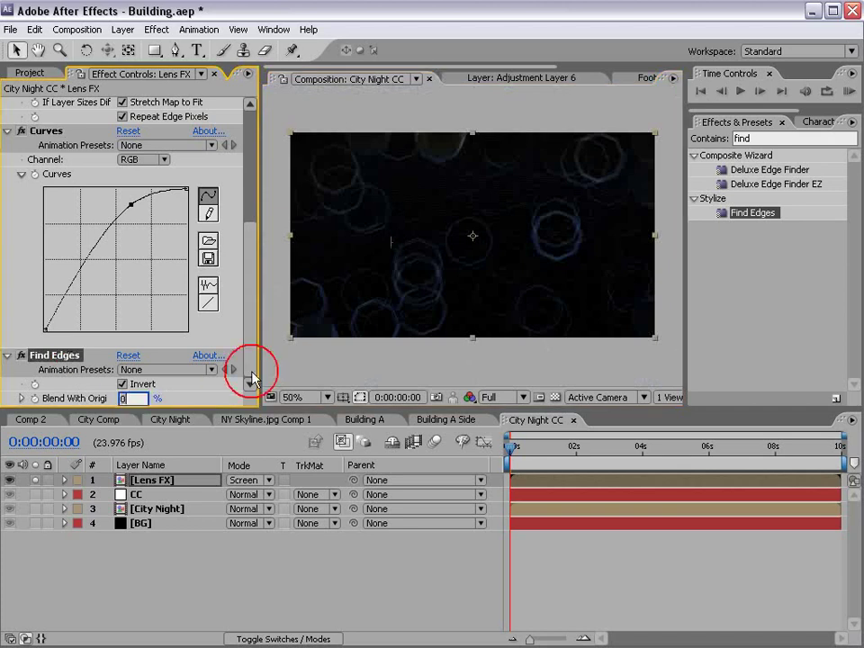
pyautogui.write('80')
pyautogui.press('Return')
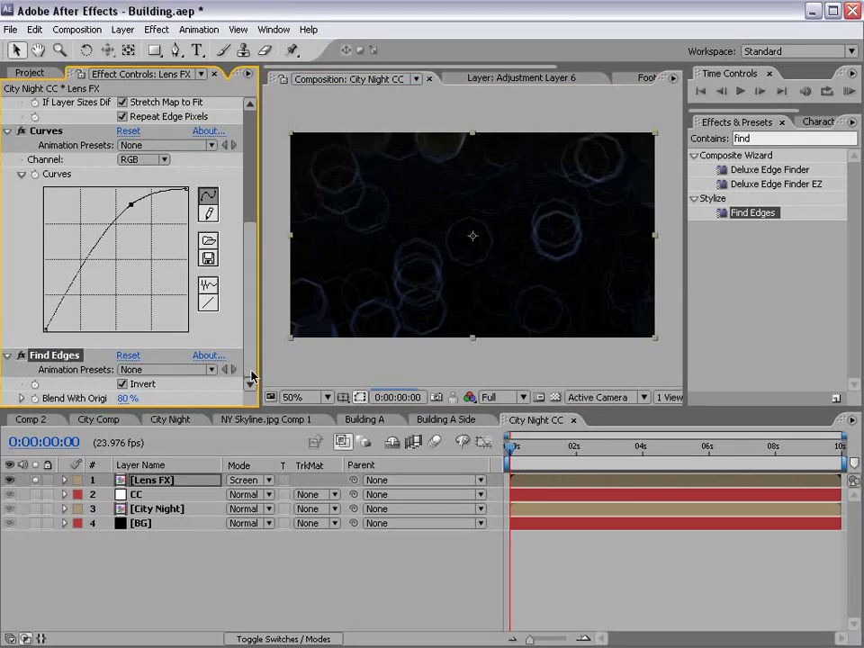
pyautogui.press('.')
pyautogui.moveTo(559, 296); pyautogui.dragTo(479, 147)
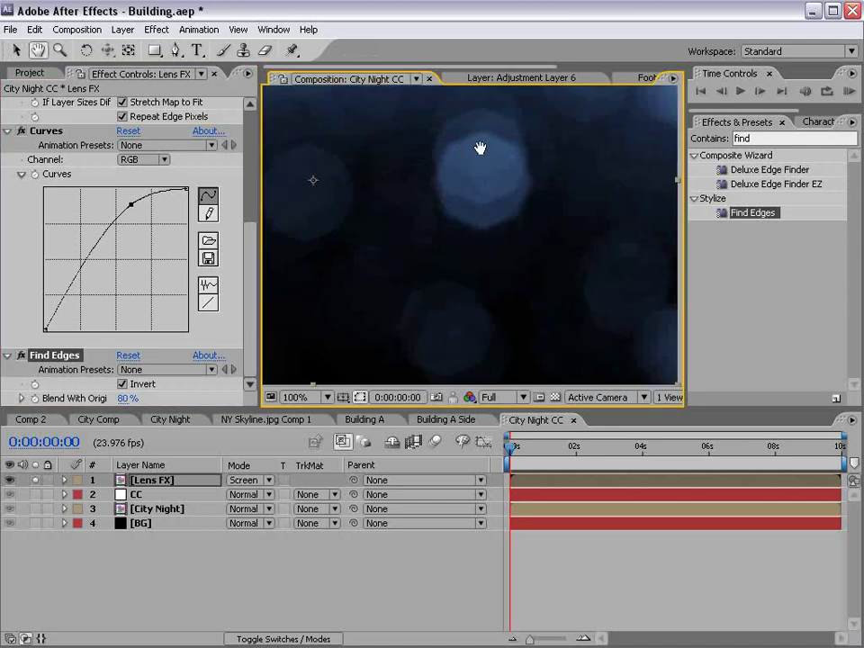
# Set Blend With Original of Find Edges to 60% and check the blurred spots across the whole frame
pyautogui.click(127, 398)
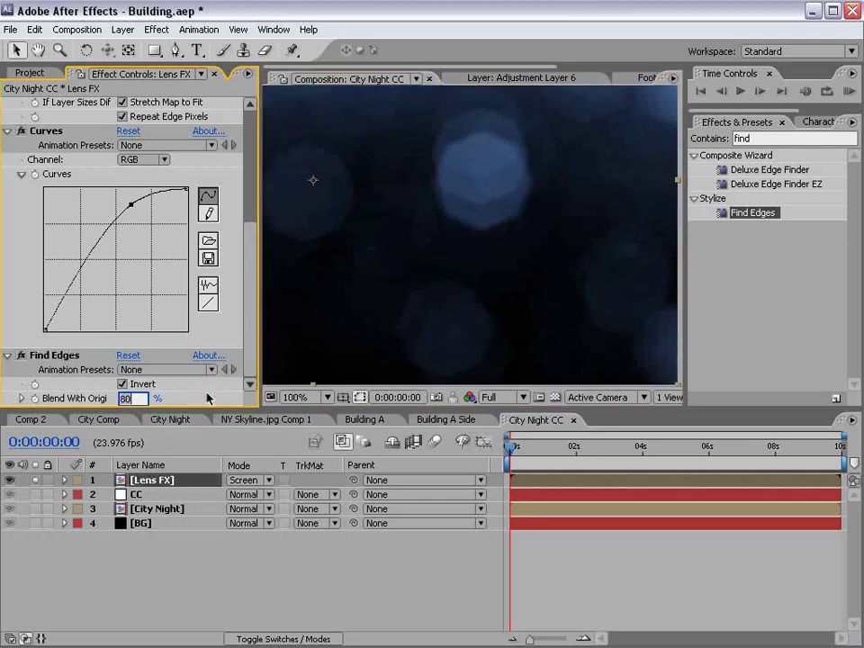
pyautogui.write('60')
pyautogui.press('Return')
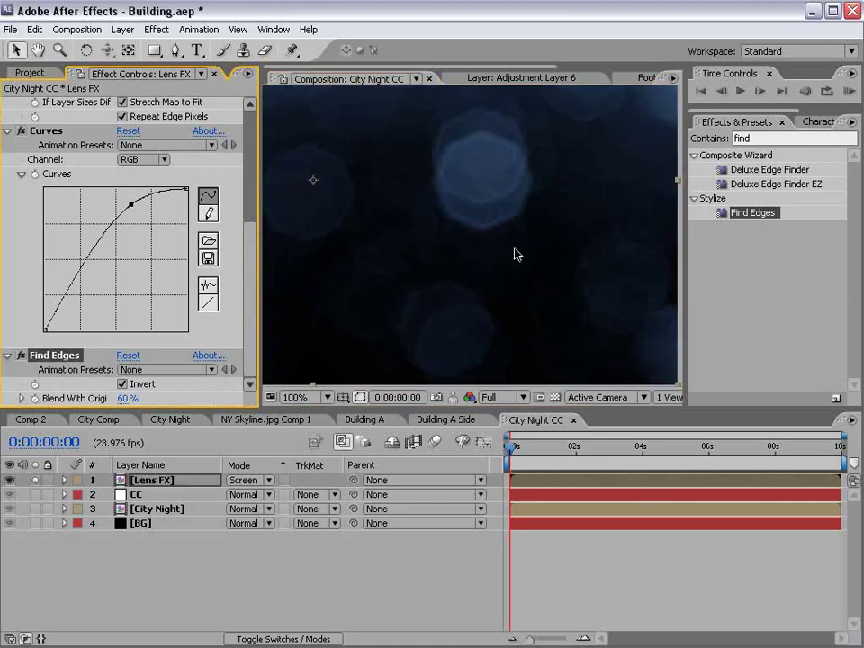
pyautogui.press(',')
pyautogui.moveTo(392, 252); pyautogui.dragTo(448, 214)
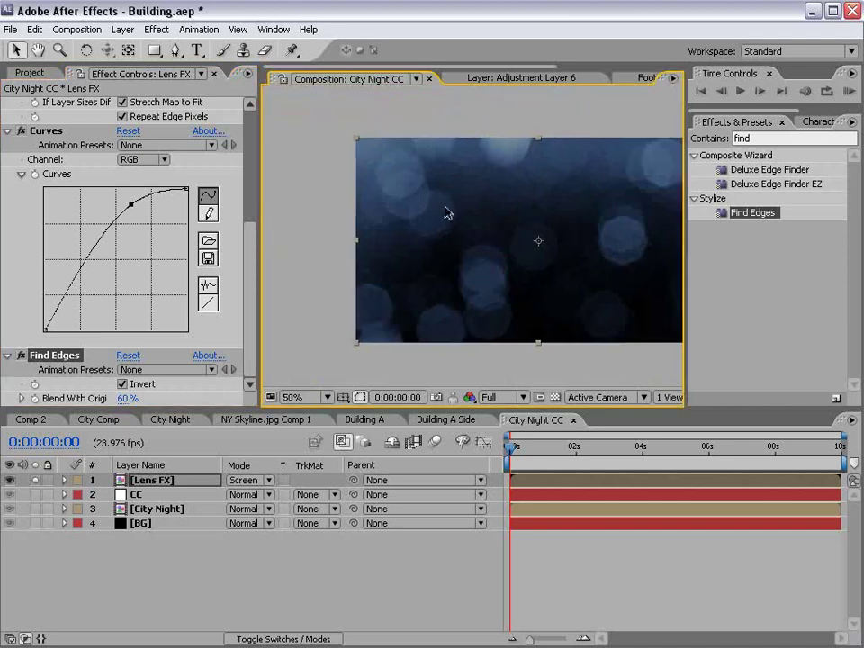
pyautogui.press('`')
pyautogui.moveTo(528, 299); pyautogui.dragTo(468, 270)
pyautogui.press('`')
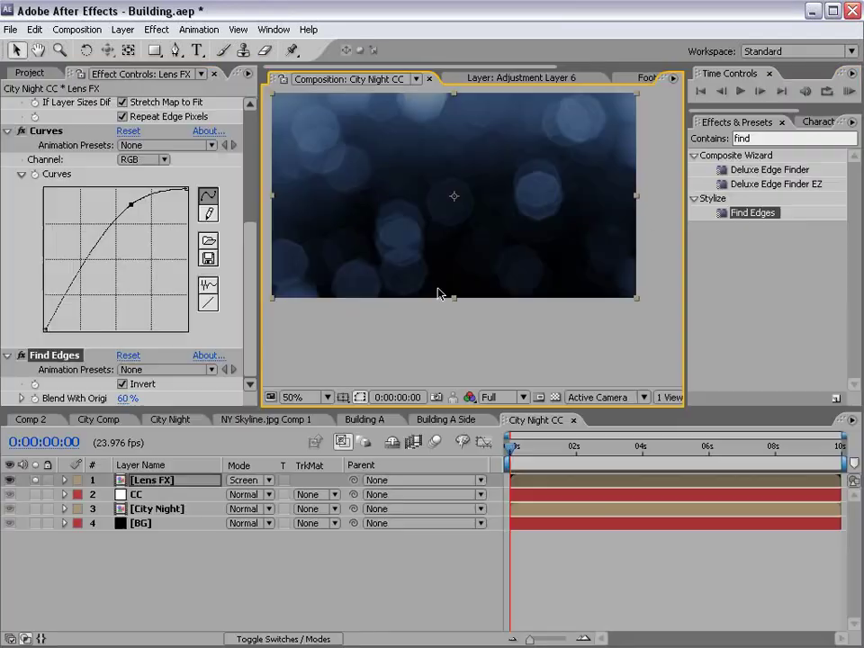
pyautogui.moveTo(443, 161); pyautogui.dragTo(449, 197)
# Turn off solo for the Lens FX layer, keeping Screen mode, and check the full city composite enlarged
pyautogui.click(244, 479)
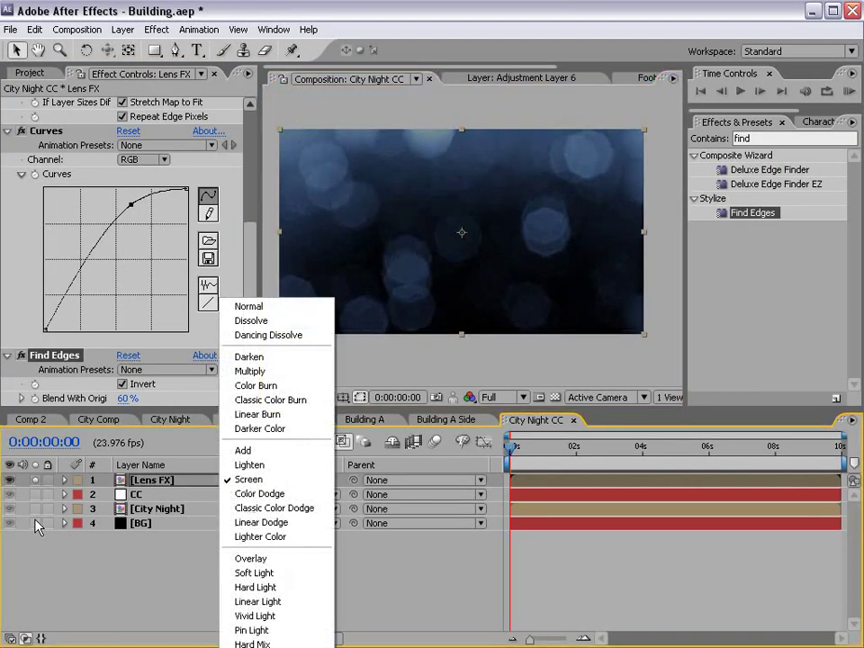
pyautogui.click(42, 484)
pyautogui.click(35, 480)
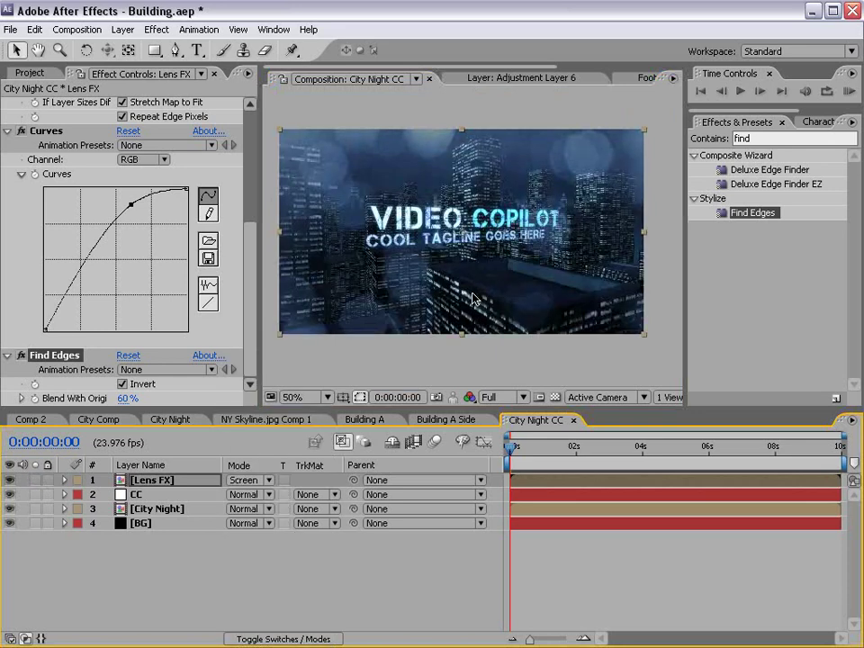
pyautogui.press('`')
pyautogui.press('.')
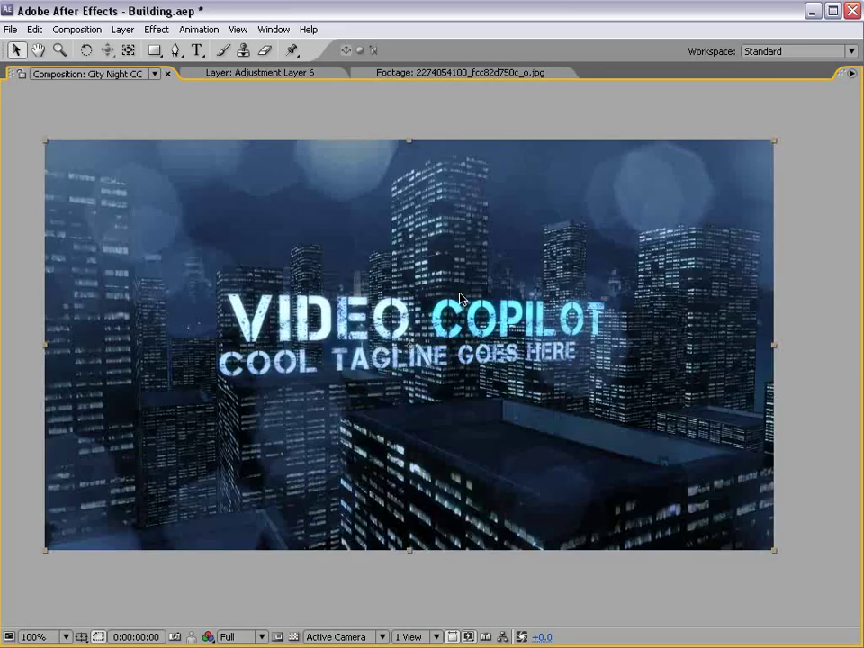
pyautogui.press('`')
pyautogui.press(',')
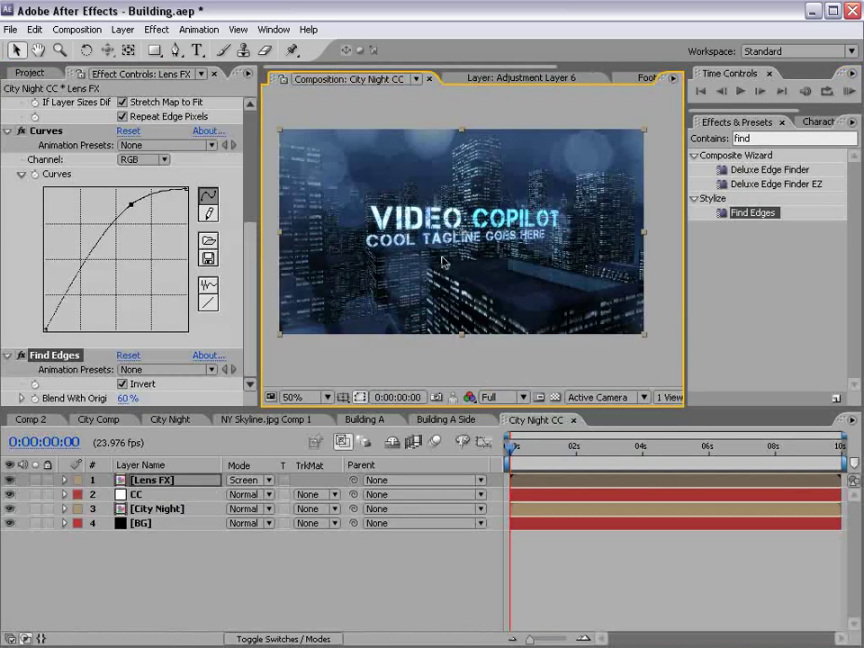
# Reduce the Lens Blur's iris radius on the Lens FX layer to 60
pyautogui.moveTo(250, 251); pyautogui.dragTo(247, 135)
pyautogui.click(126, 204)
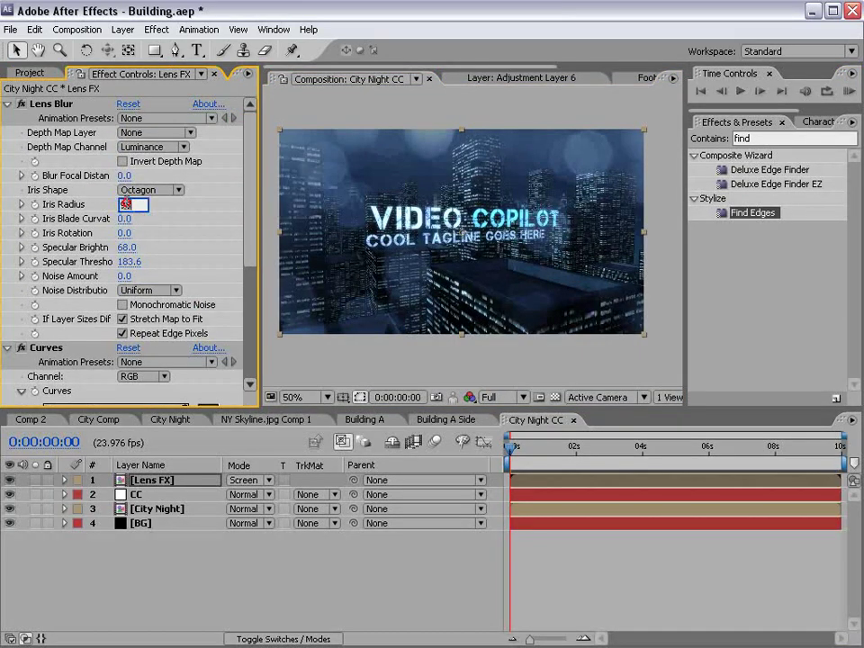
pyautogui.write('60')
pyautogui.press('Return')
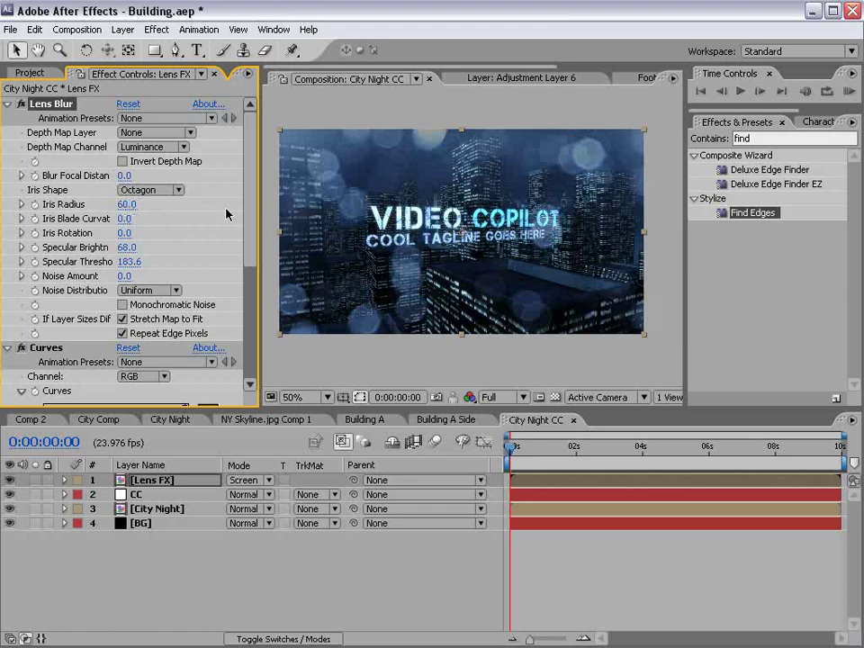
# Show the Lens FX layer's opacity property and slightly lower the middle point of its Curves effect on the RGB channel
pyautogui.press('t')
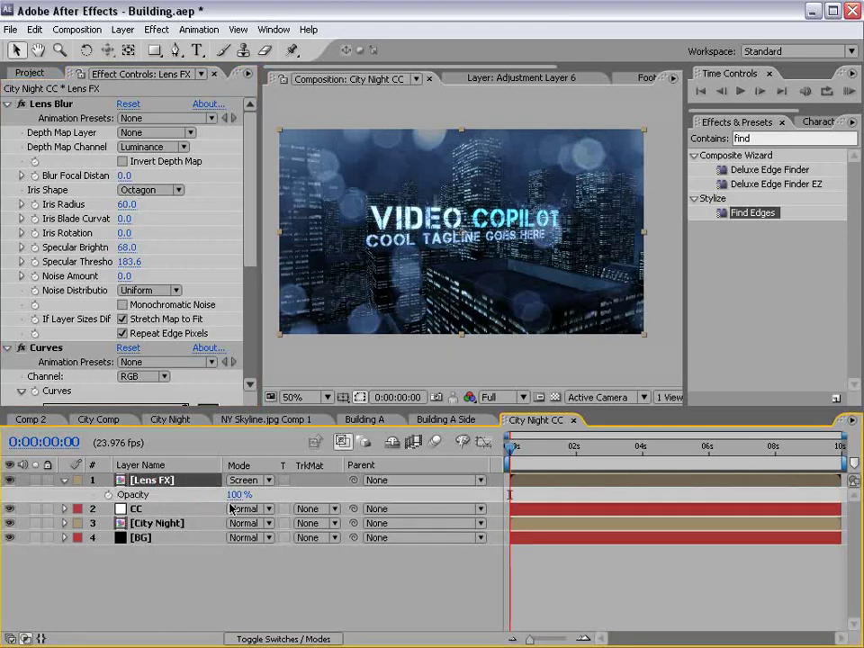
pyautogui.click(249, 341)
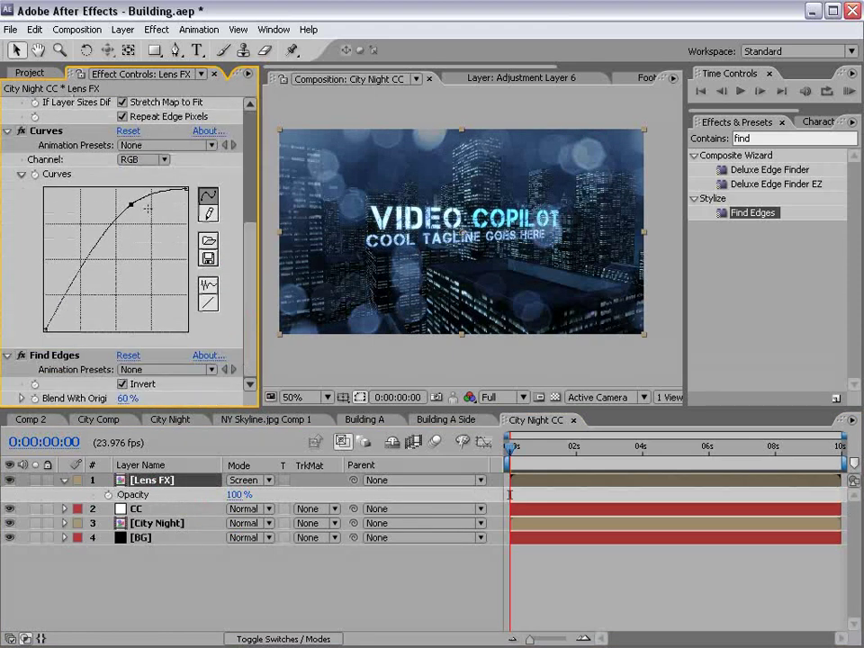
pyautogui.moveTo(130, 203); pyautogui.dragTo(132, 218)
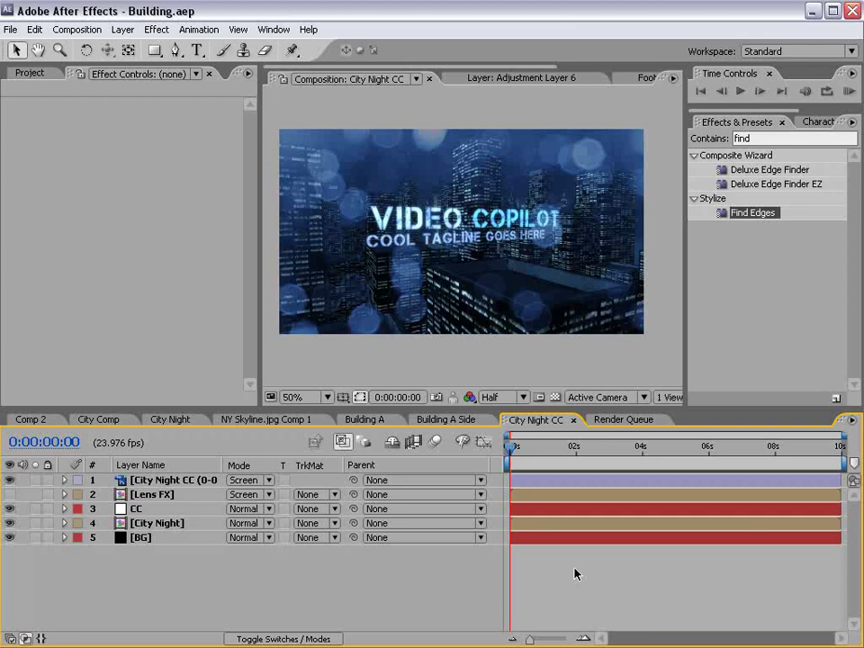
# Switch to Firefox, look through the Video Copilot products page down to Riot Gear and Designer Sound FX, and return to After Effects
pyautogui.hotkey('alt', 'Tab')
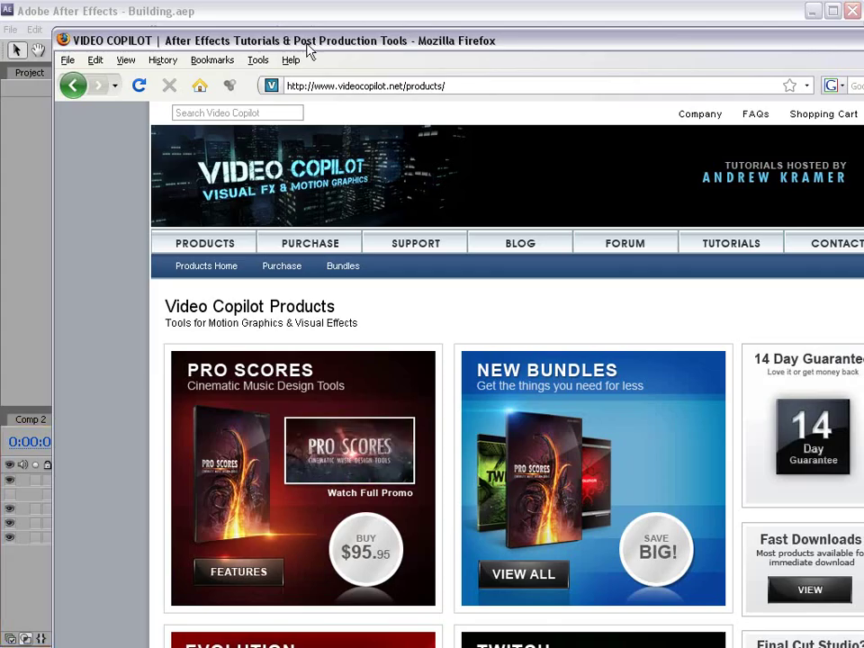
pyautogui.moveTo(307, 46); pyautogui.dragTo(289, 24)
pyautogui.scroll(-5, 583, 367)
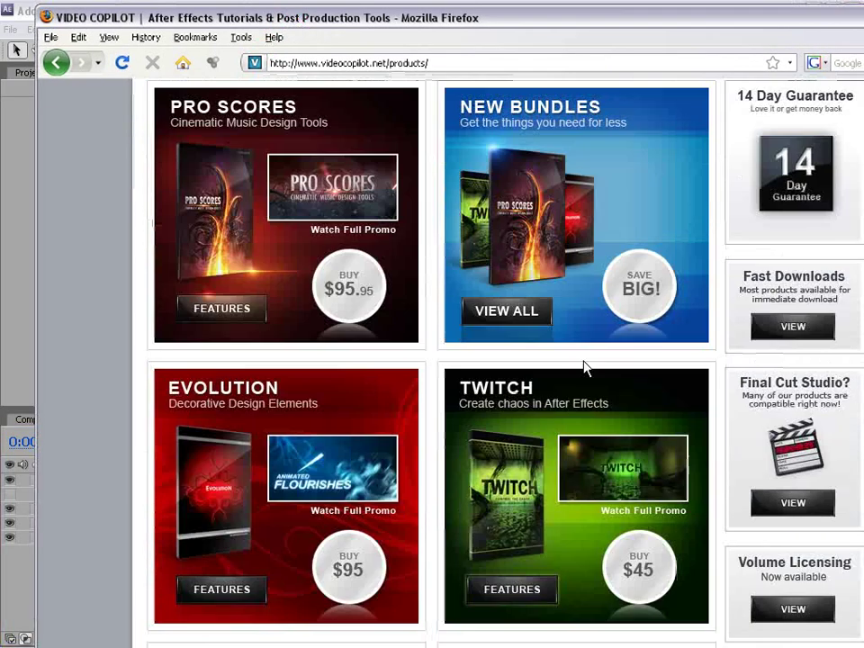
pyautogui.scroll(-1, 584, 367)
pyautogui.scroll(-1, 227, 441)
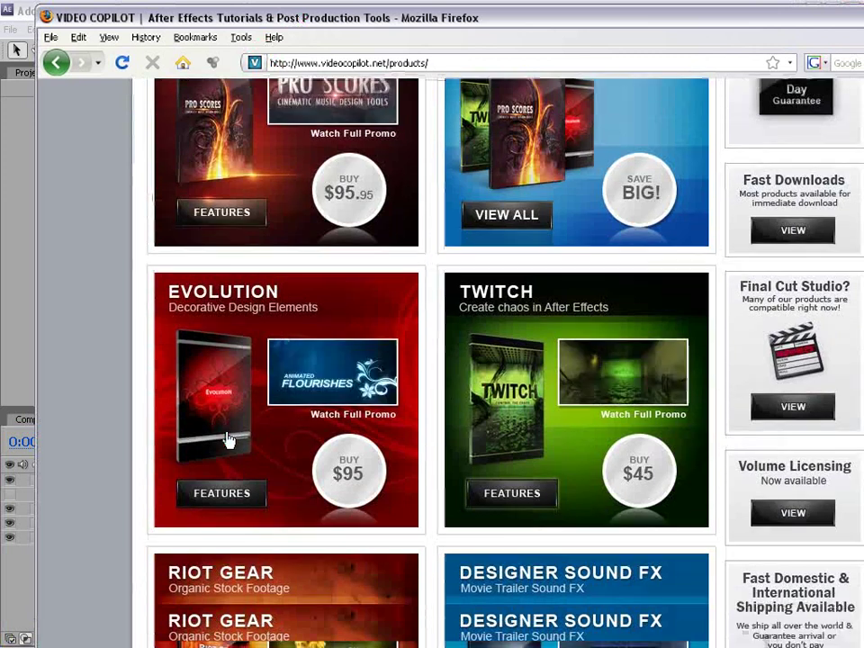
pyautogui.scroll(-2, 228, 441)
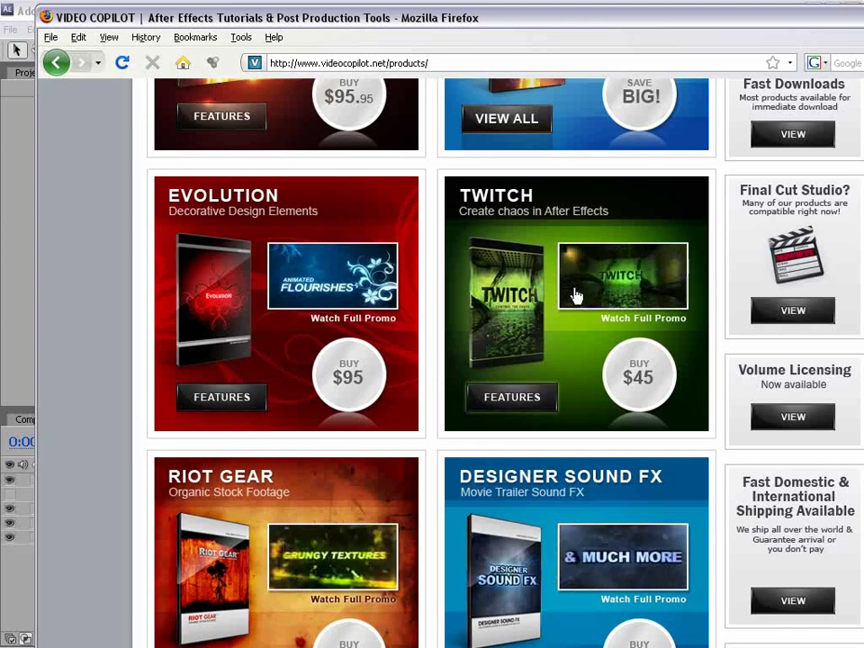
pyautogui.click(22, 16)
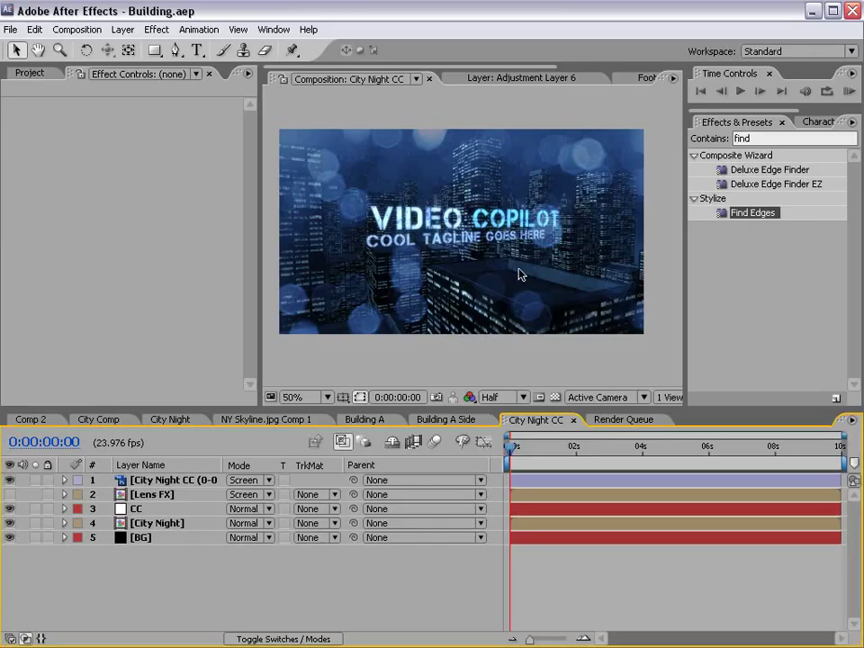